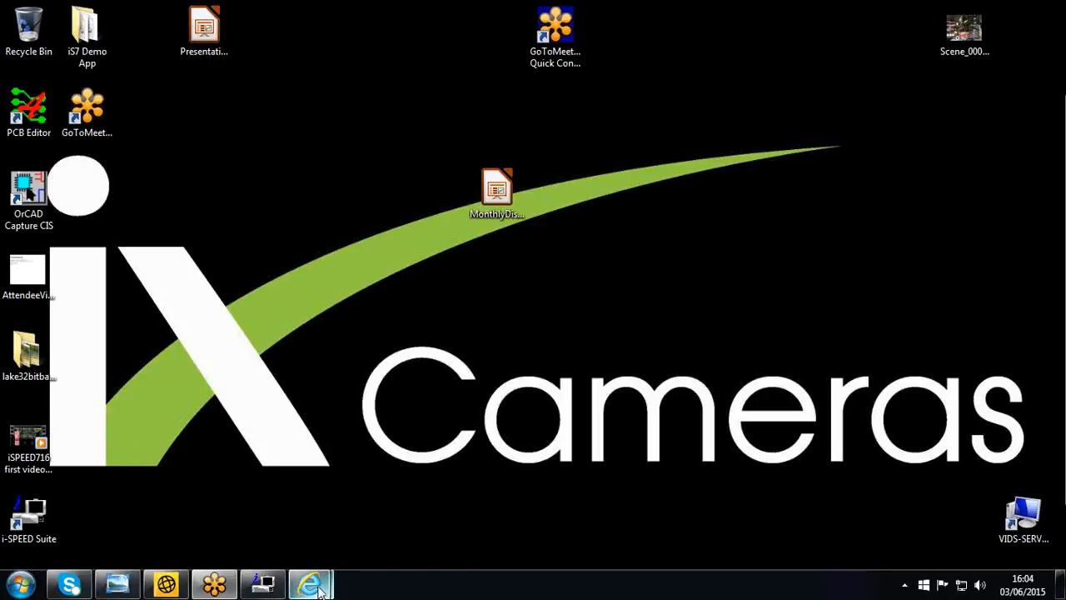
- Switch to the iX Cameras website in Internet Explorer and open its Software Downloads page
mouse_move(319, 587)
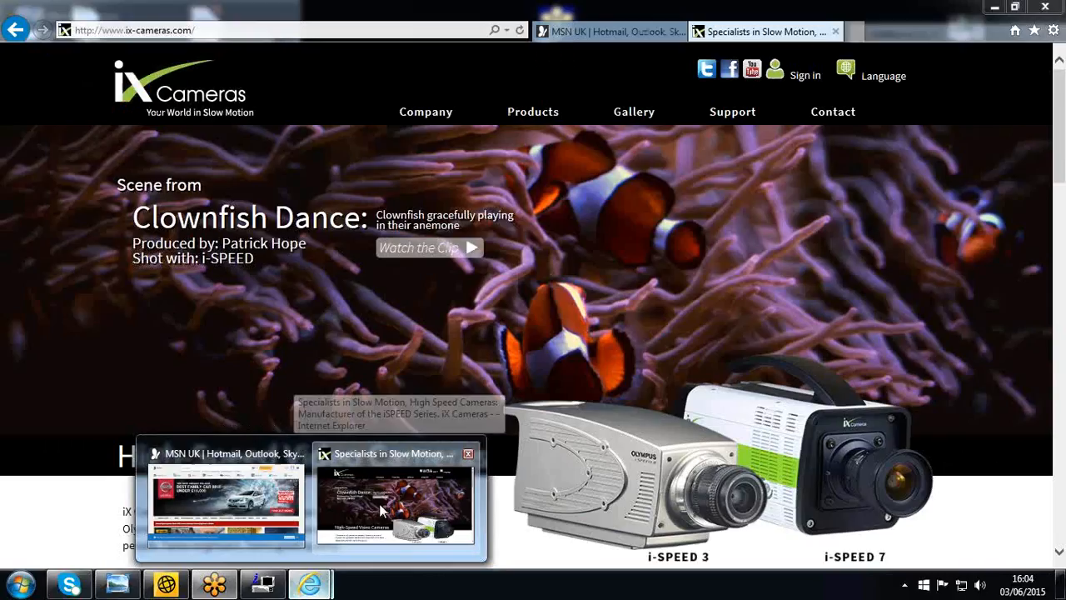
left_click(381, 510)
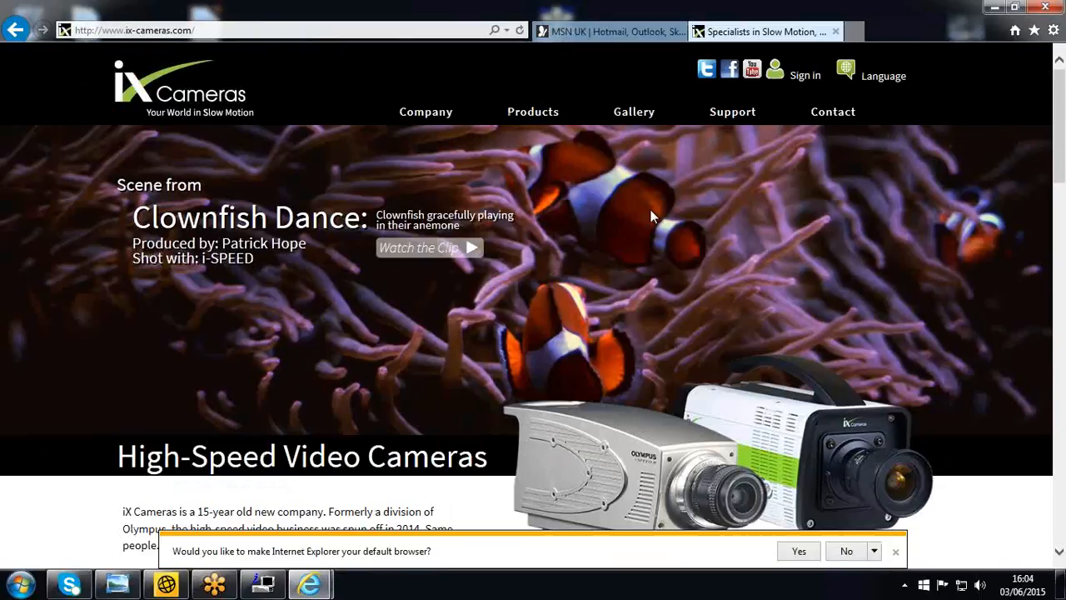
mouse_move(765, 116)
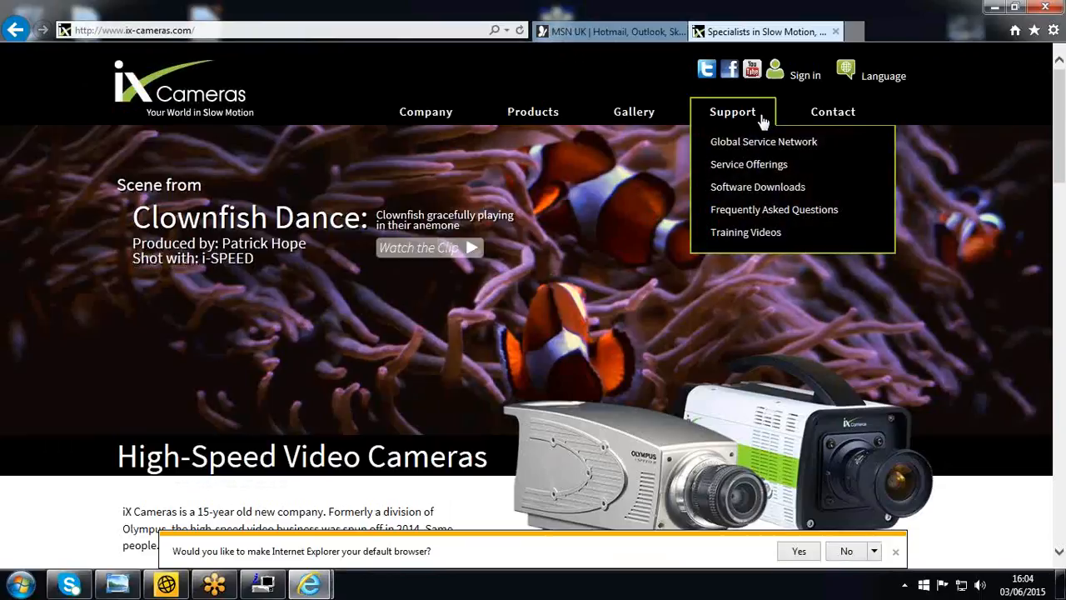
left_click(765, 188)
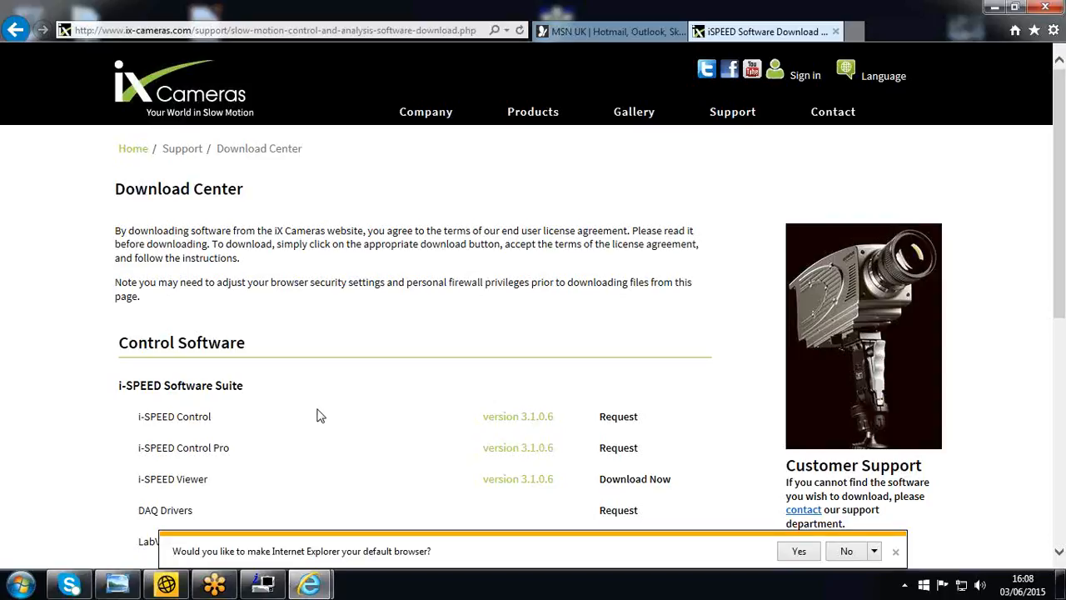
- Open the site's Training Videos page and play iX Cameras Webcast 4, Software Control
mouse_move(731, 120)
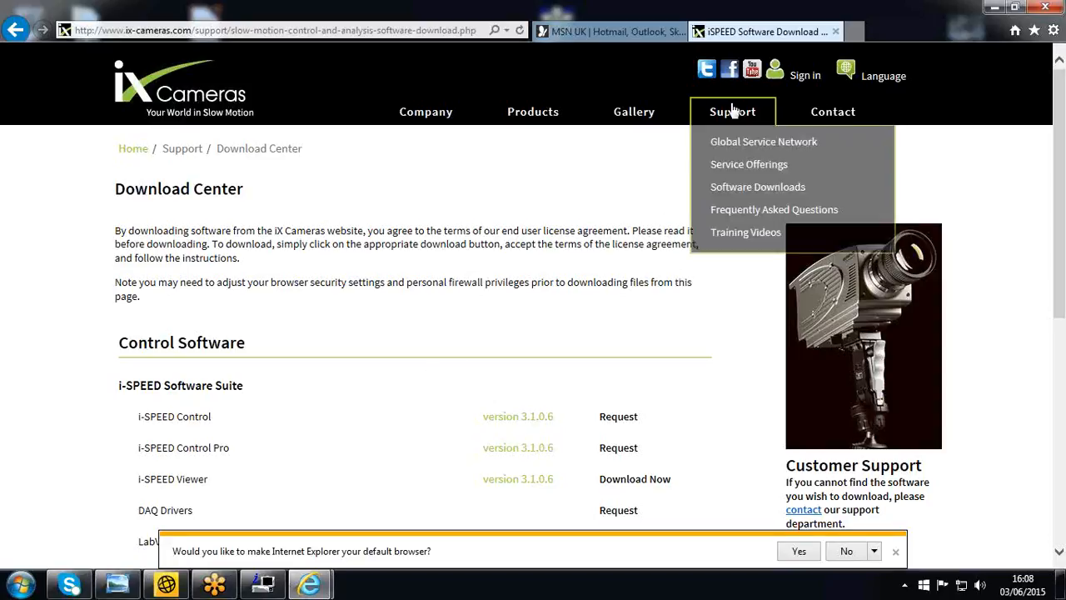
left_click(735, 236)
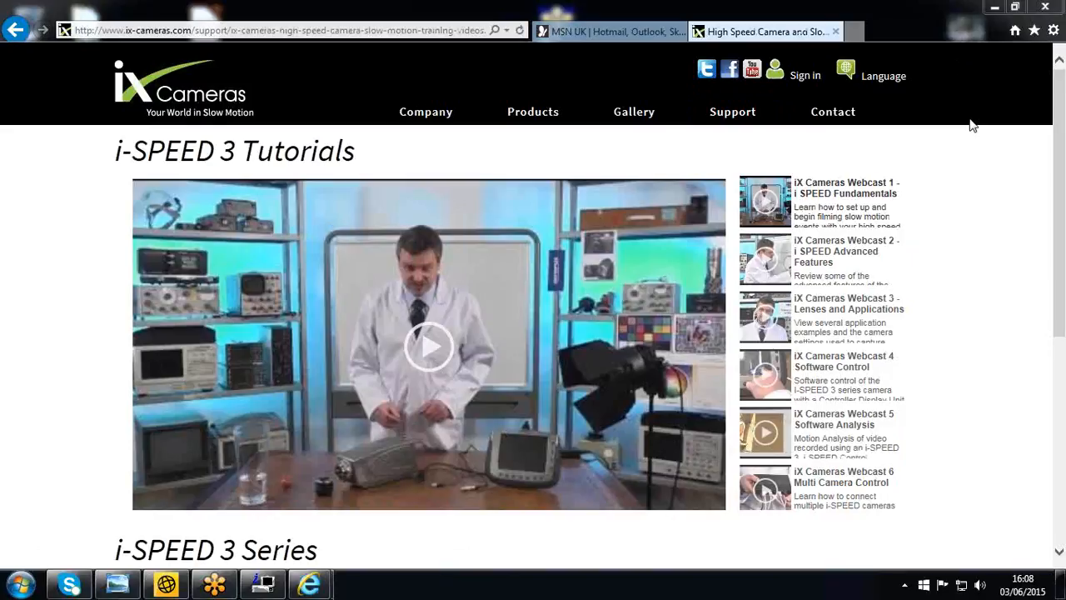
mouse_move(761, 126)
left_click(851, 368)
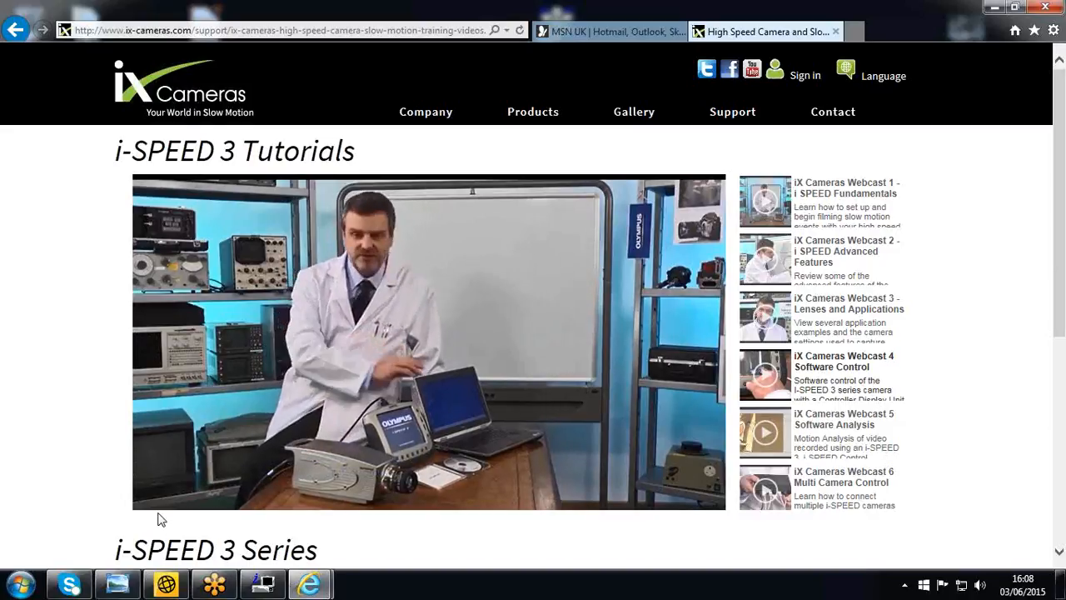
mouse_move(159, 509)
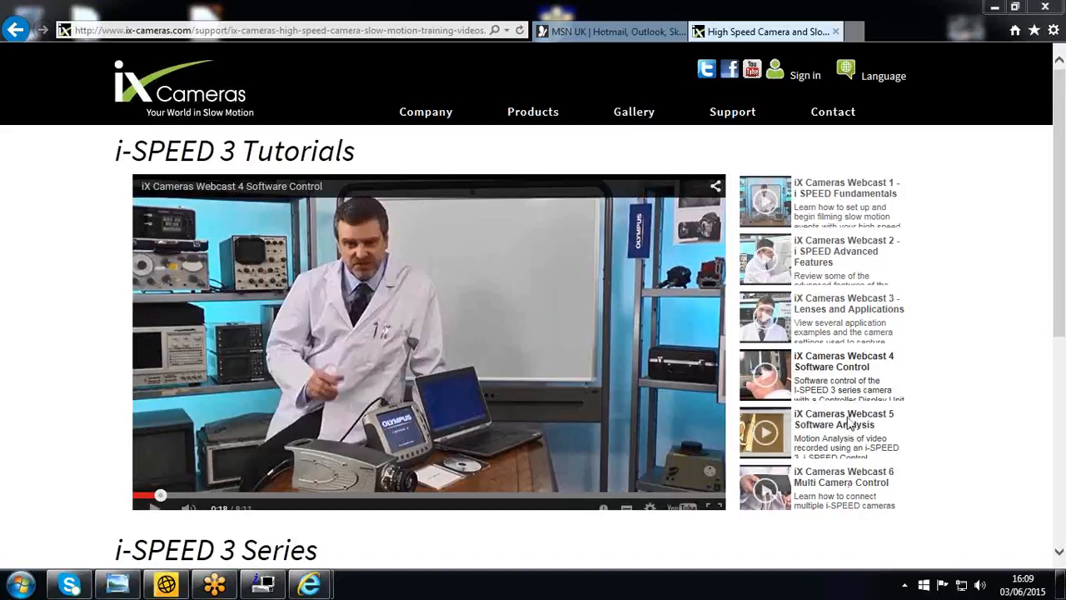
- Switch to the i-SPEED software, restart i-SPEED Suite and acknowledge the missing security key warning
left_click(994, 10)
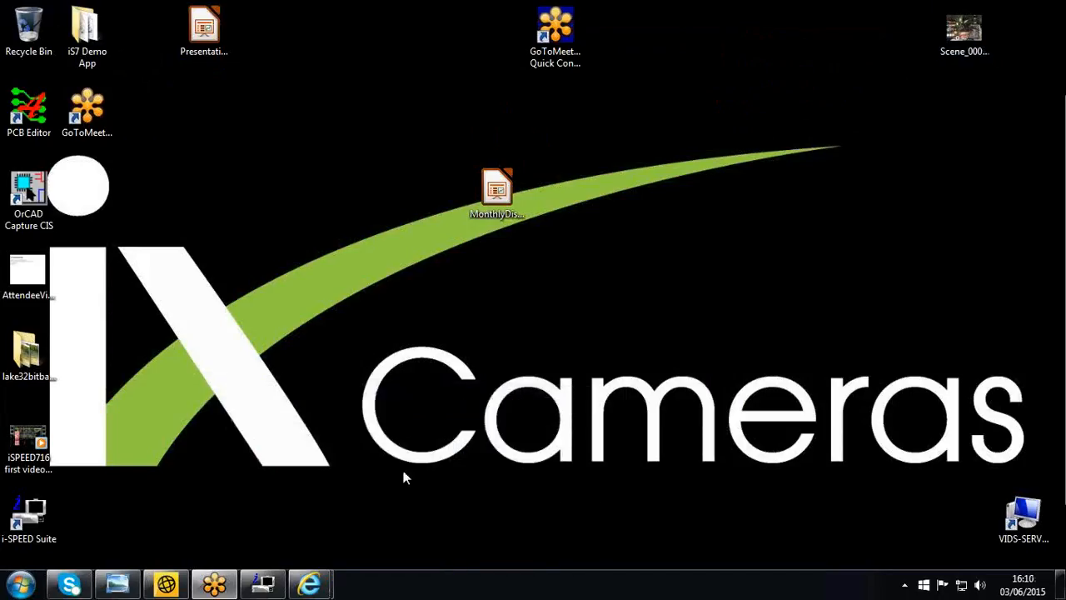
left_click(263, 583)
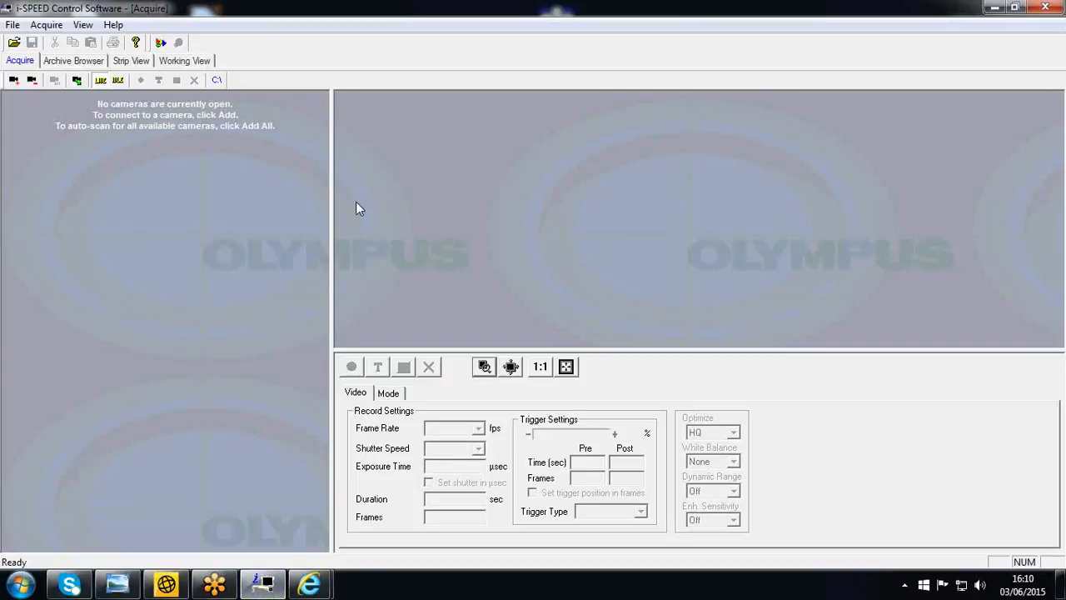
left_click(1046, 10)
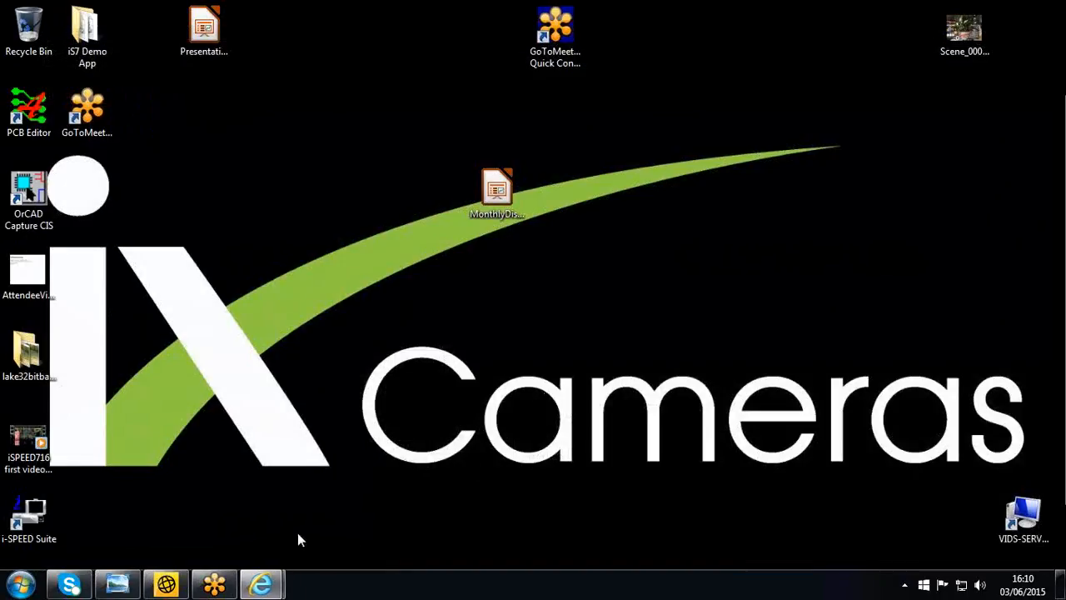
double_click(35, 510)
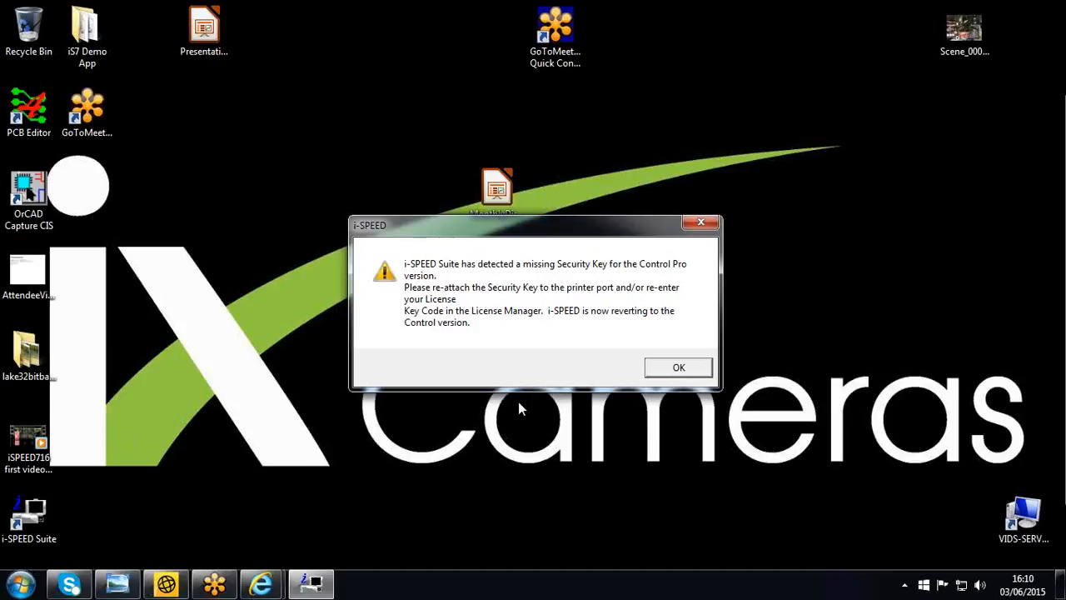
left_click(683, 368)
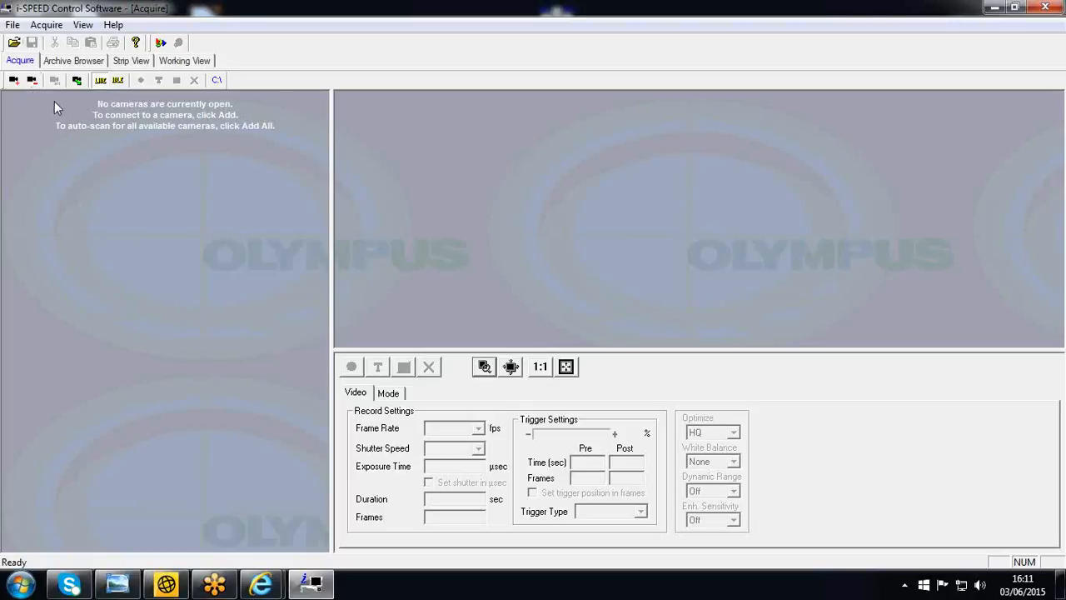
- Browse the archived videos on drive E and in its VideosForOlympus folder
left_click(80, 67)
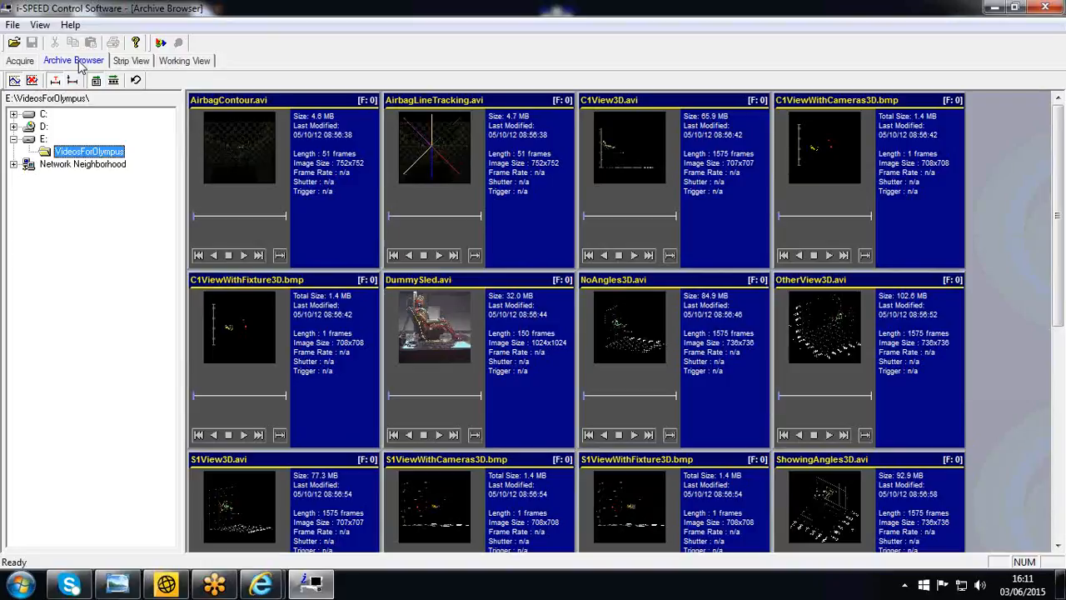
left_click(43, 139)
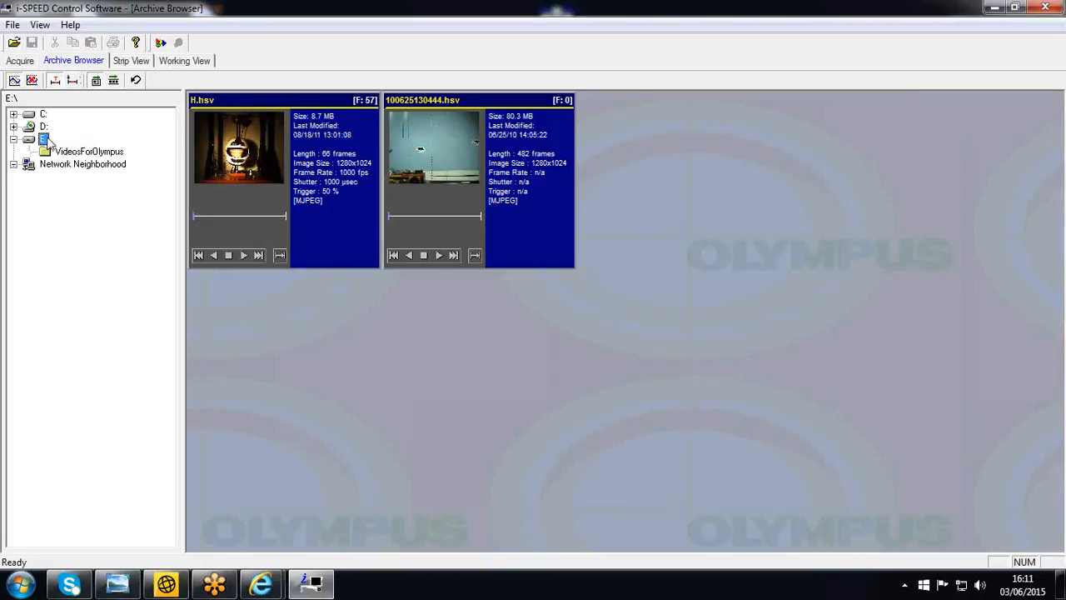
left_click(46, 151)
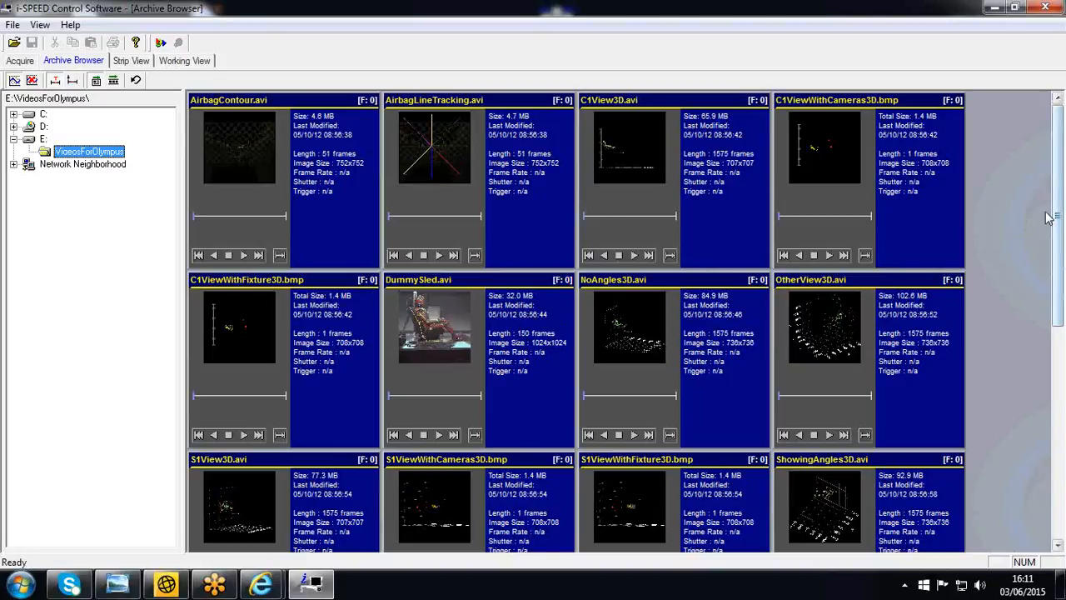
left_click_drag(1059, 218, 1058, 196)
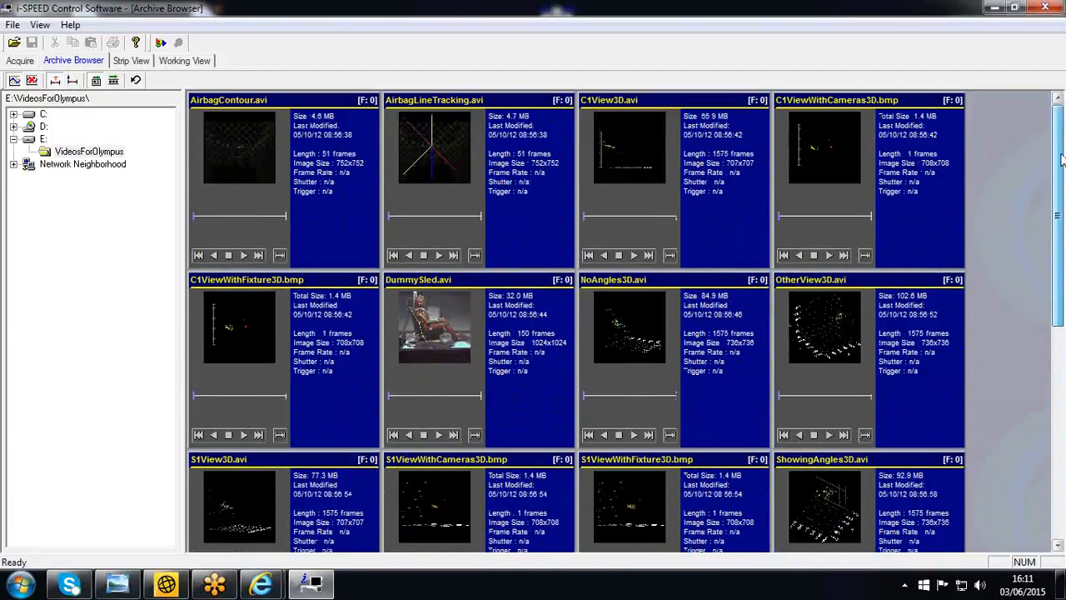
- Open the video 100625130444.hsv from the root of drive E for viewing
left_click(43, 140)
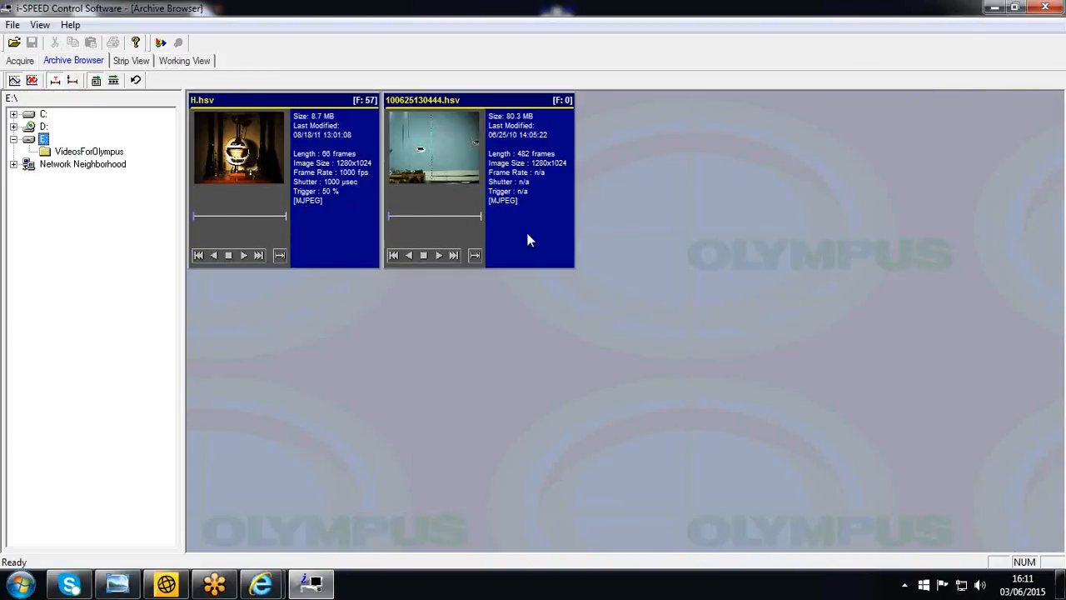
left_click(523, 156)
double_click(523, 156)
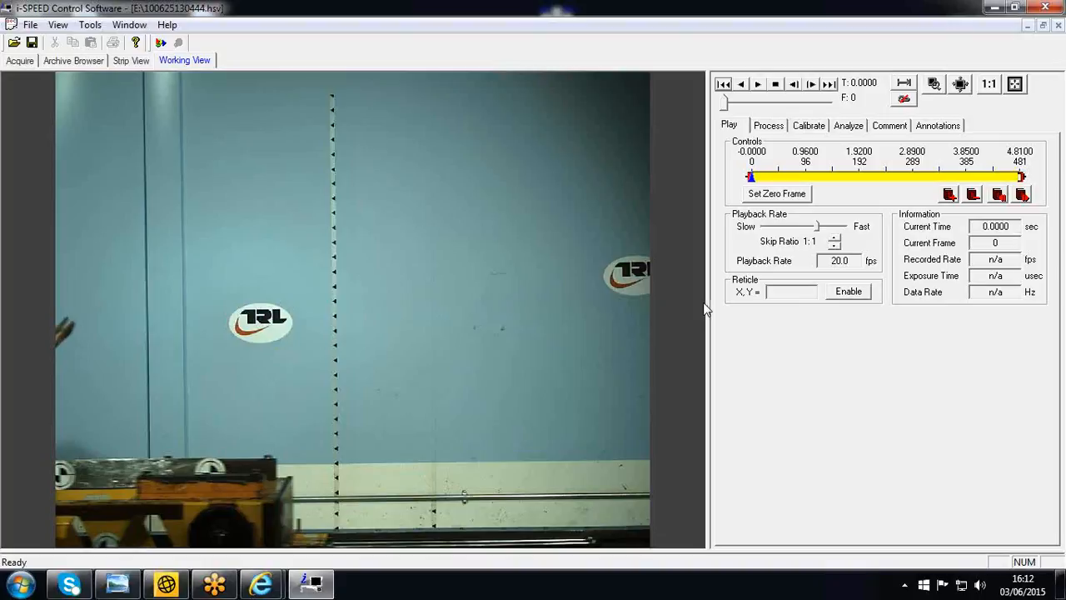
- Play the video forward, in reverse and forward again, and stop it at frame 60
left_click(759, 84)
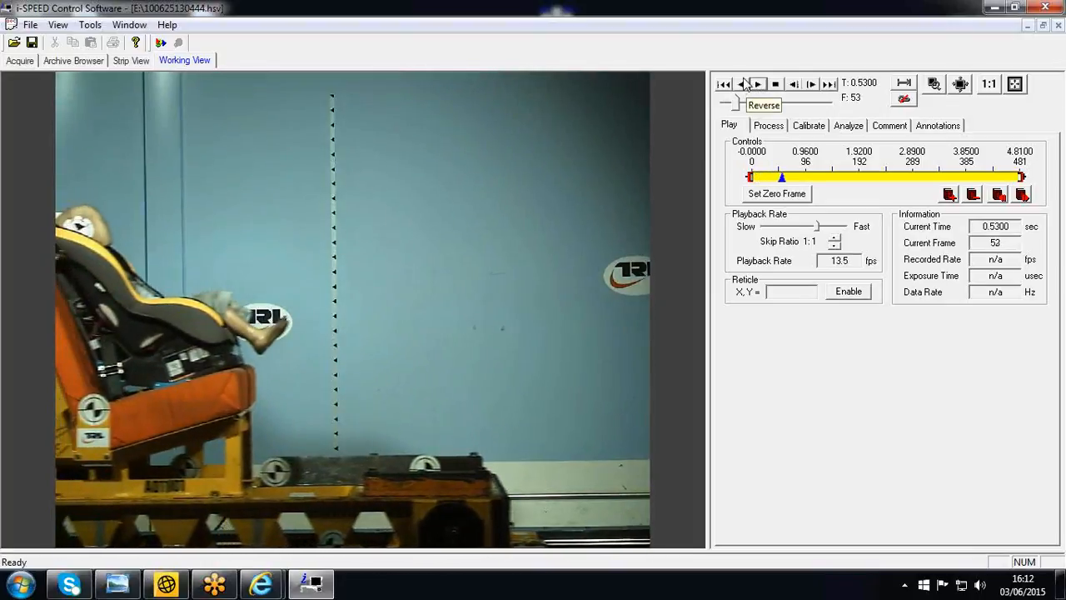
left_click(745, 83)
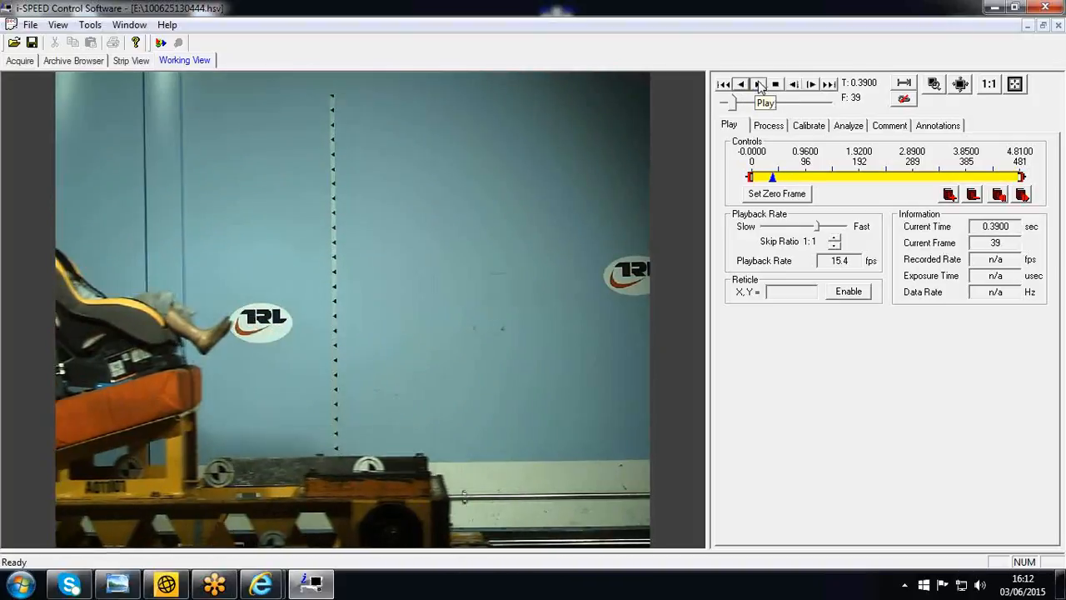
left_click(758, 83)
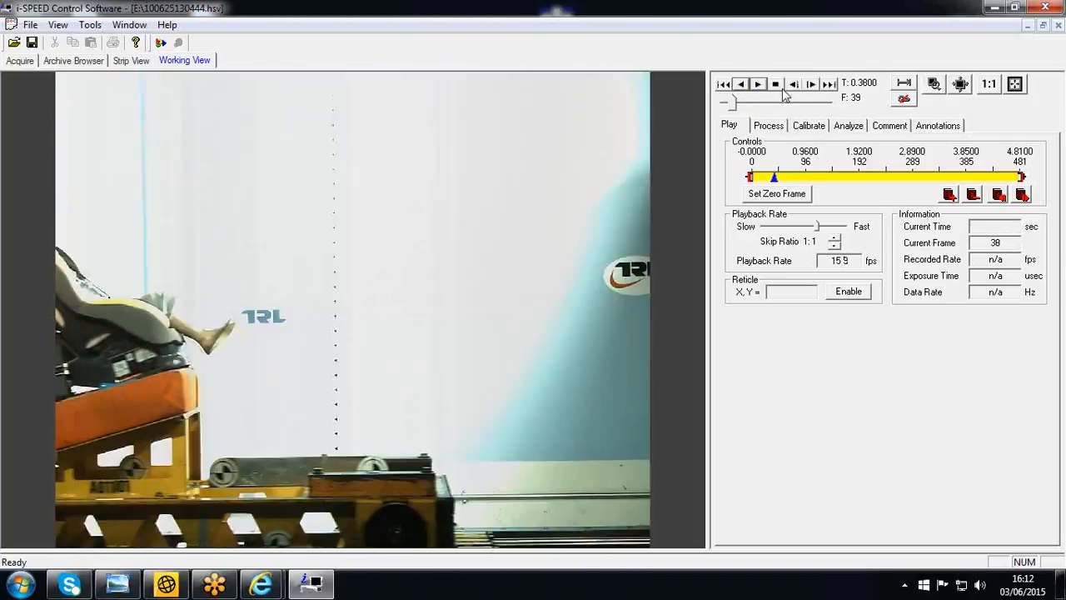
left_click(774, 84)
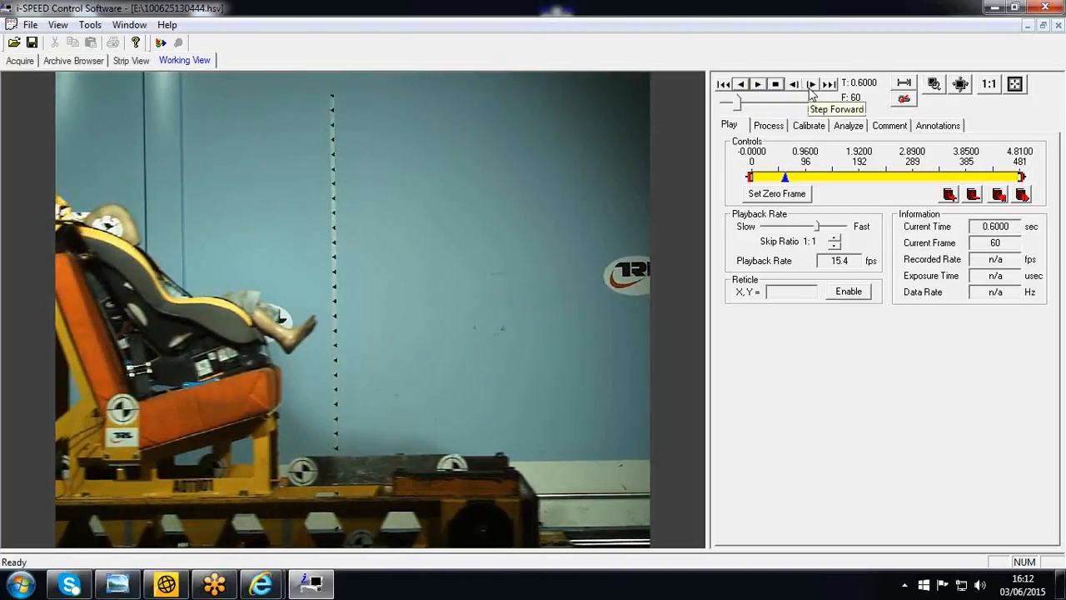
- Step the video forward one frame at a time to frame 71
left_click(811, 84)
left_click(811, 84)
left_click(811, 84)
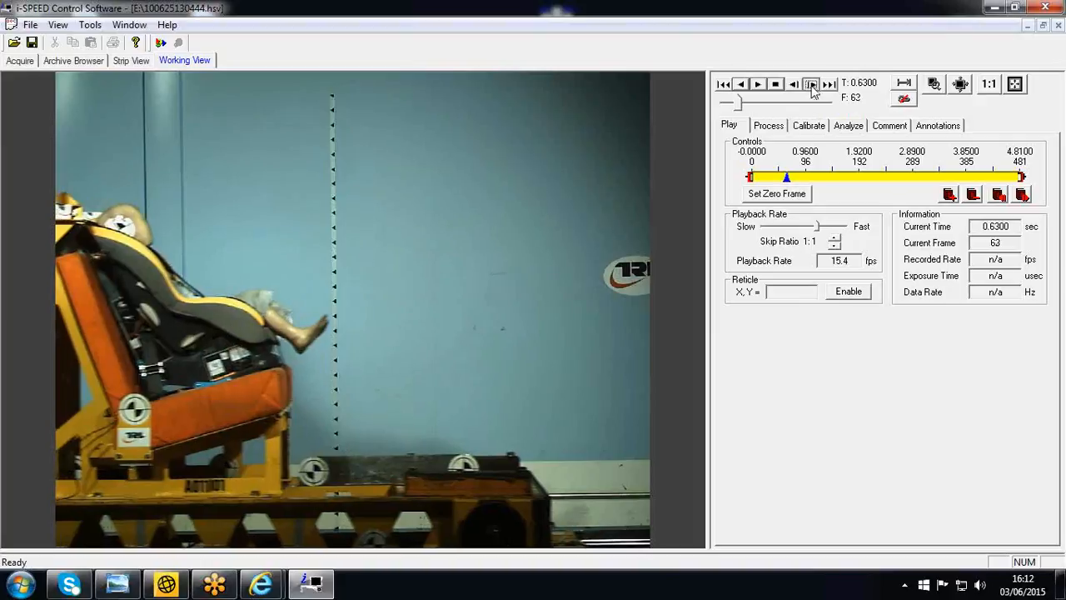
left_click(812, 84)
left_click(811, 84)
left_click(812, 84)
left_click(812, 84)
left_click(811, 84)
left_click(811, 84)
left_click(811, 84)
left_click(811, 84)
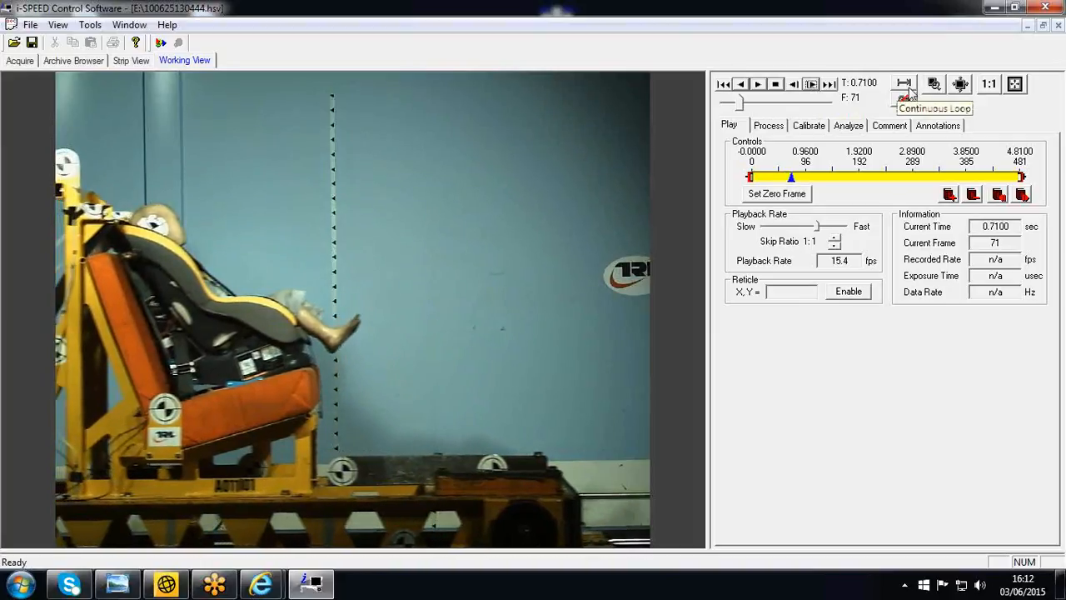
- Set playback to continuous loop, scrub ahead through the video and start playing it
left_click(909, 88)
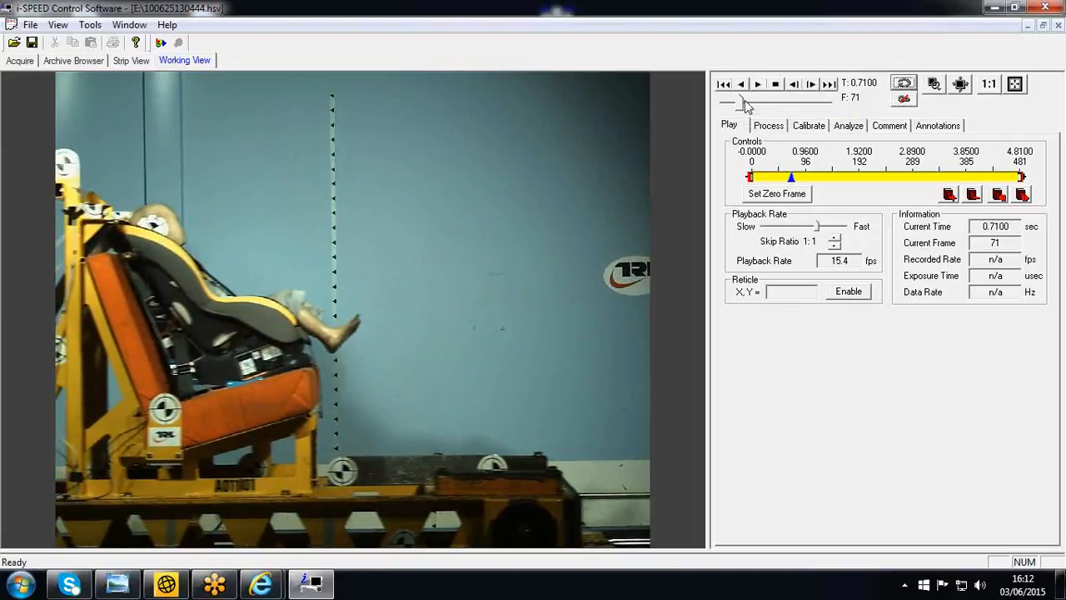
left_click_drag(740, 102, 818, 105)
left_click(765, 84)
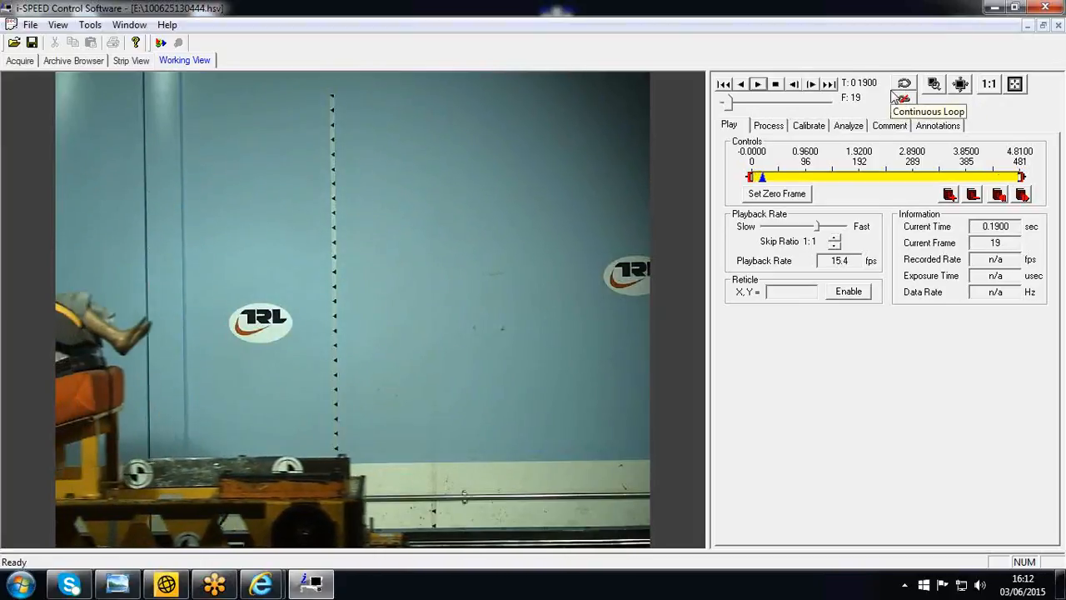
- Zoom in on the child seat during playback and pan the magnified image to the dummy's legs
left_click(934, 84)
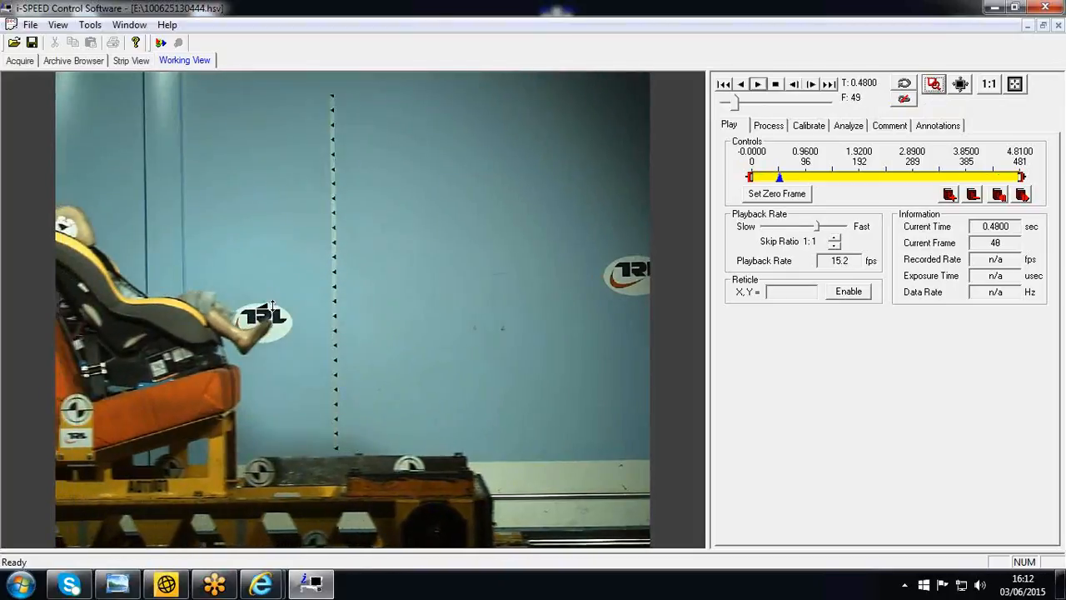
left_click(267, 283)
left_click_drag(261, 284, 315, 160)
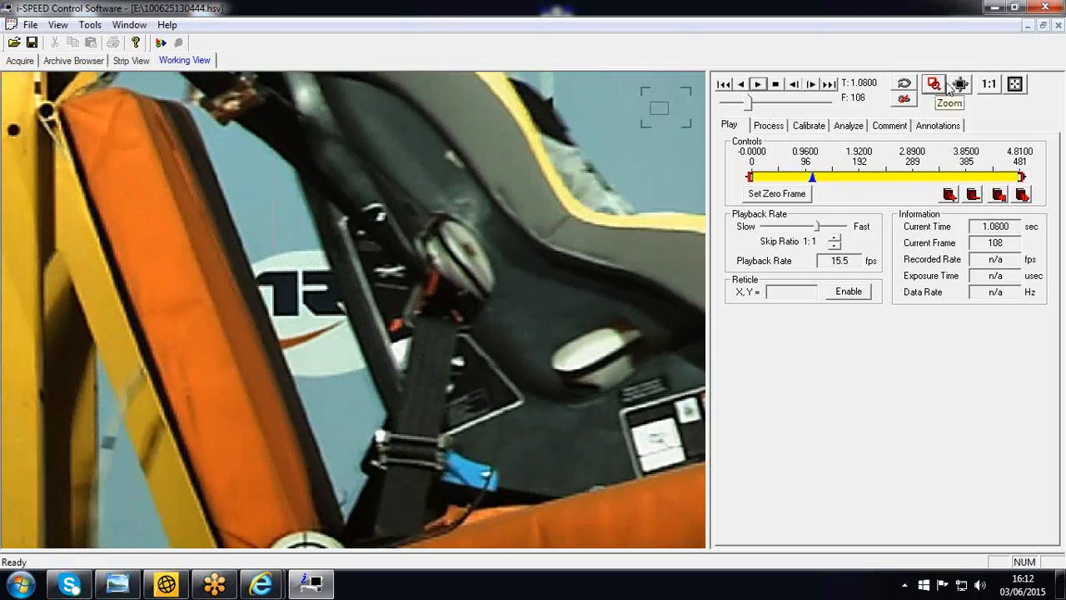
left_click(960, 85)
left_click_drag(444, 210, 123, 368)
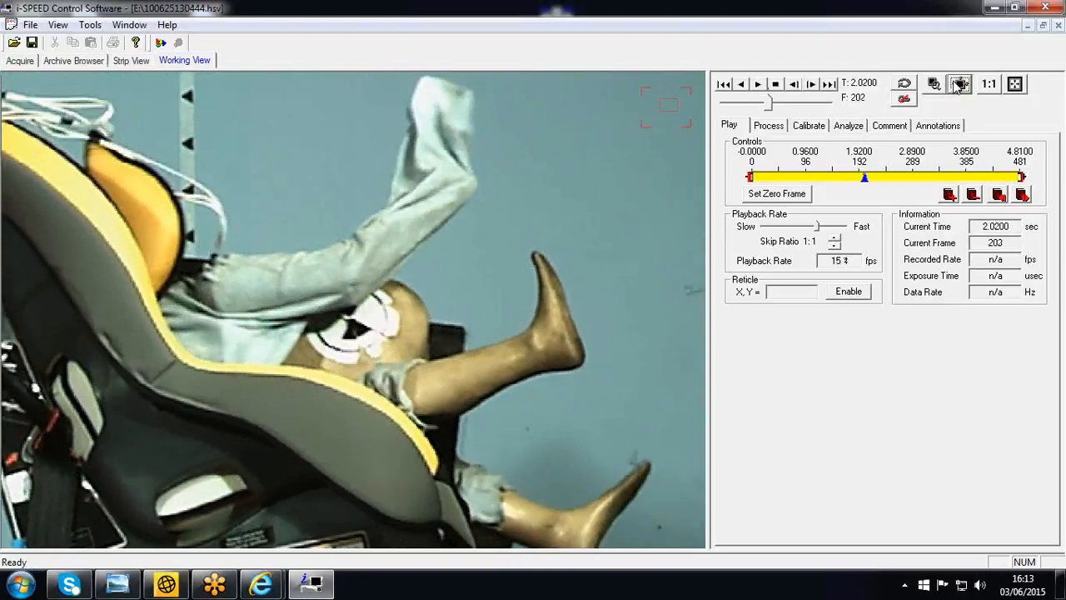
- Stop playback at frame 230 and zoom back out to the whole image
left_click(775, 84)
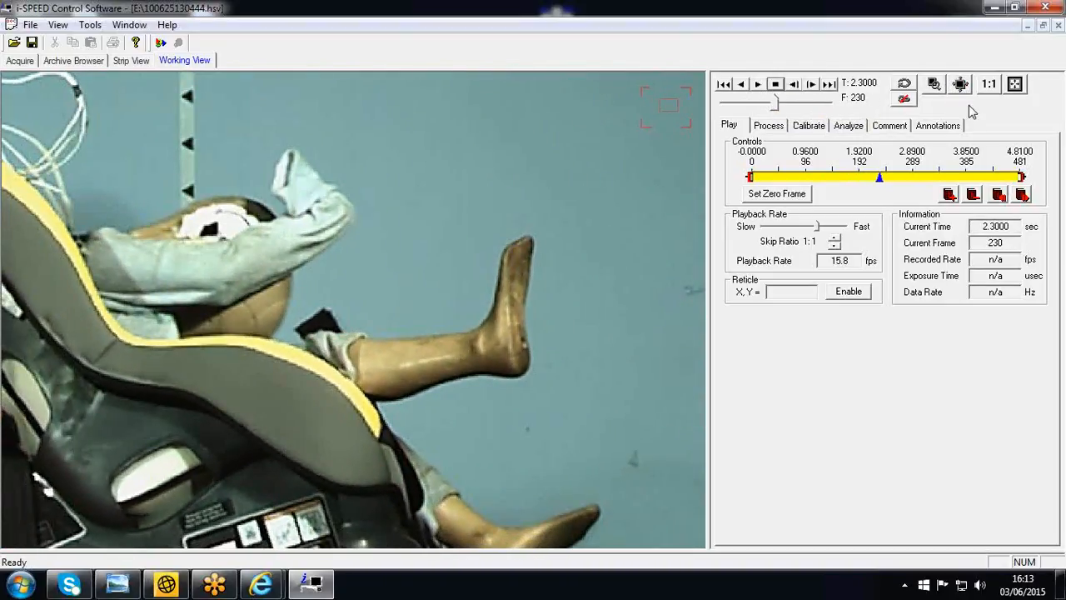
left_click(934, 84)
double_click(414, 219)
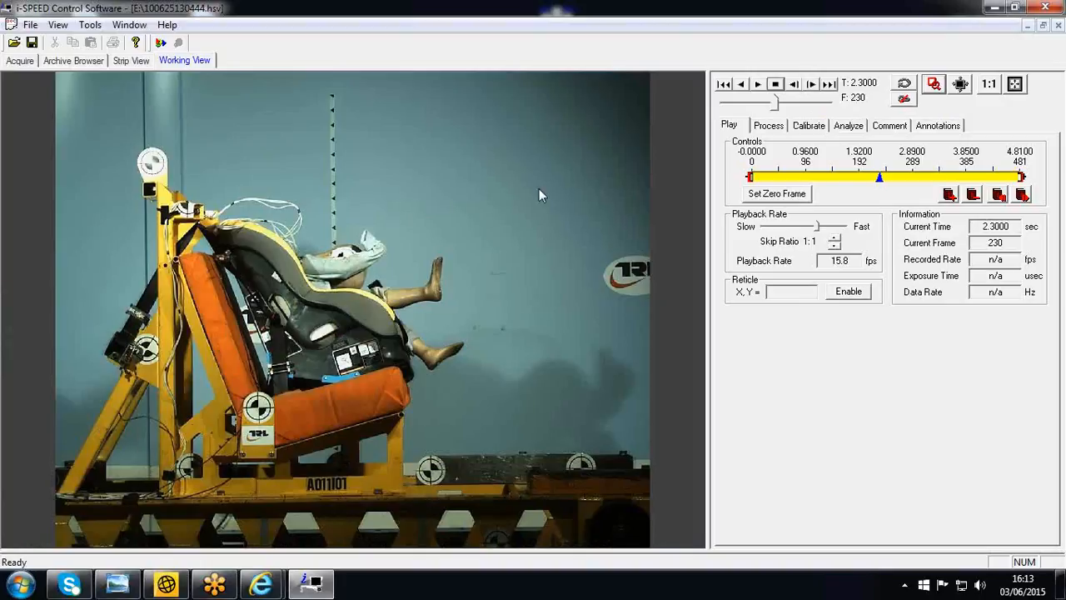
- Display the frame at 1:1 scale, and widen the video pane and narrow it back to about its original width
left_click(932, 85)
left_click(994, 90)
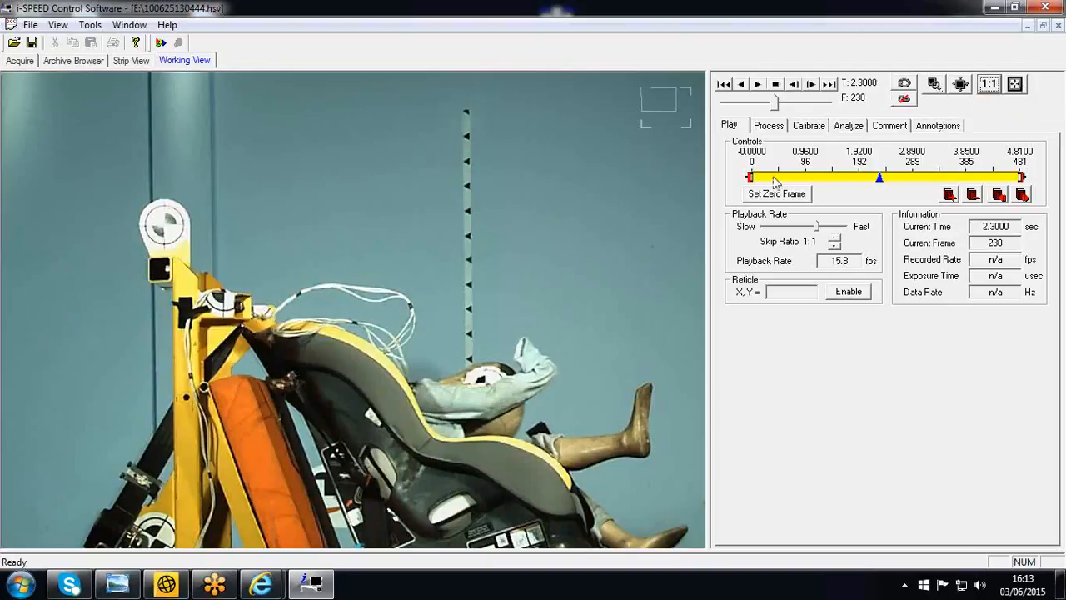
left_click_drag(713, 222, 842, 217)
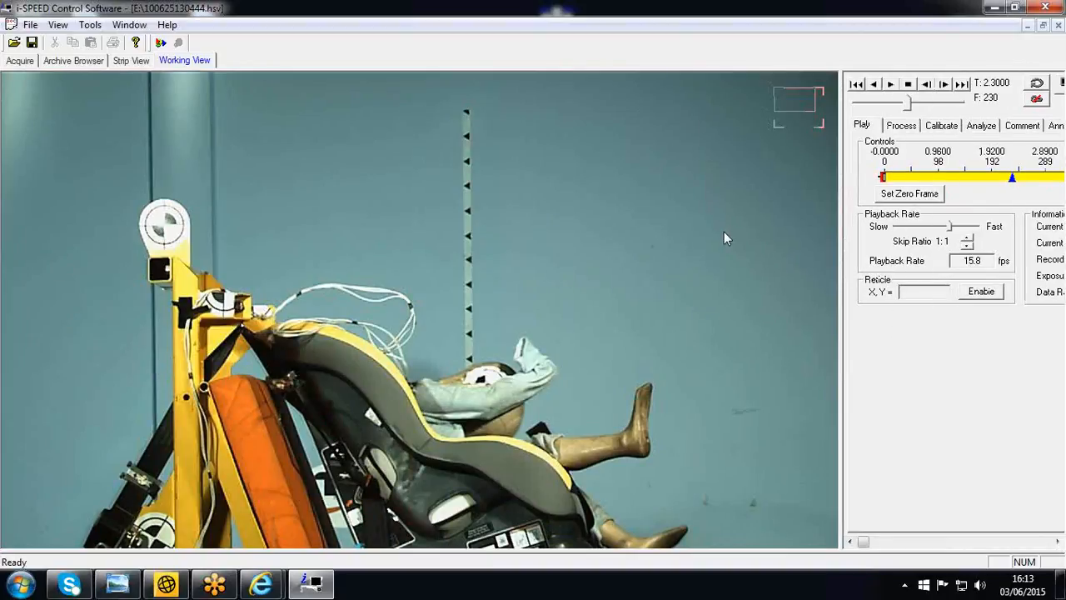
left_click_drag(843, 208, 715, 209)
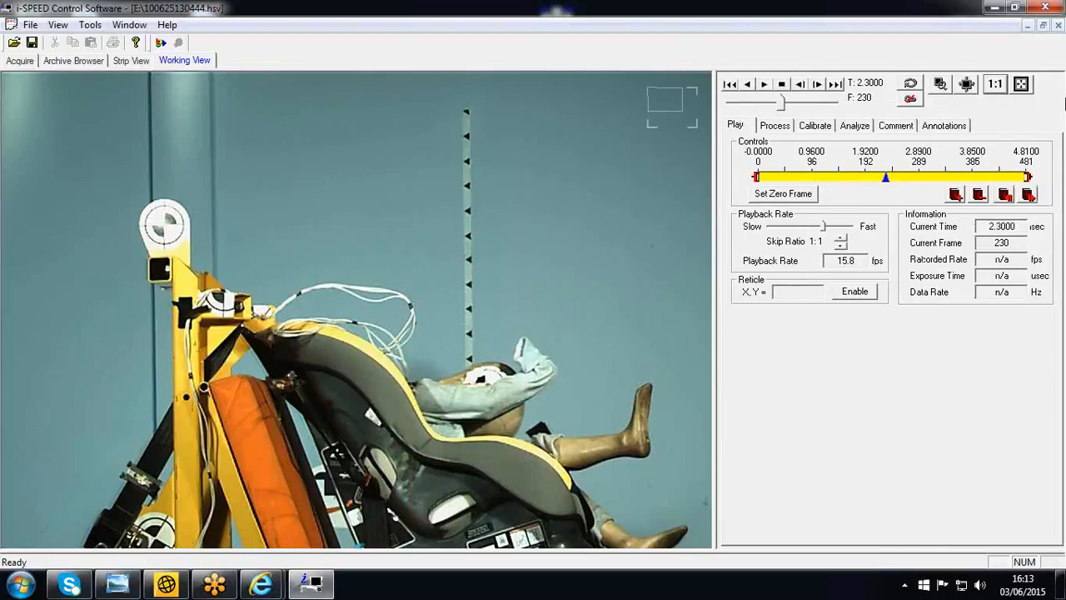
- Fit the whole frame in the video view and scrub back to frame 43
left_click(1021, 84)
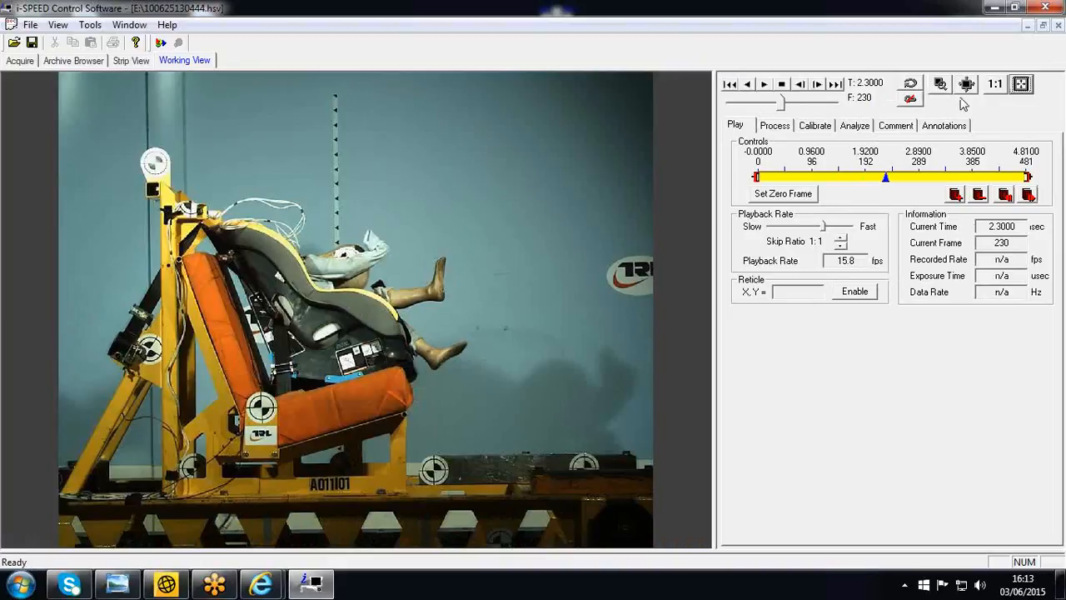
left_click(783, 104)
left_click_drag(783, 102, 748, 113)
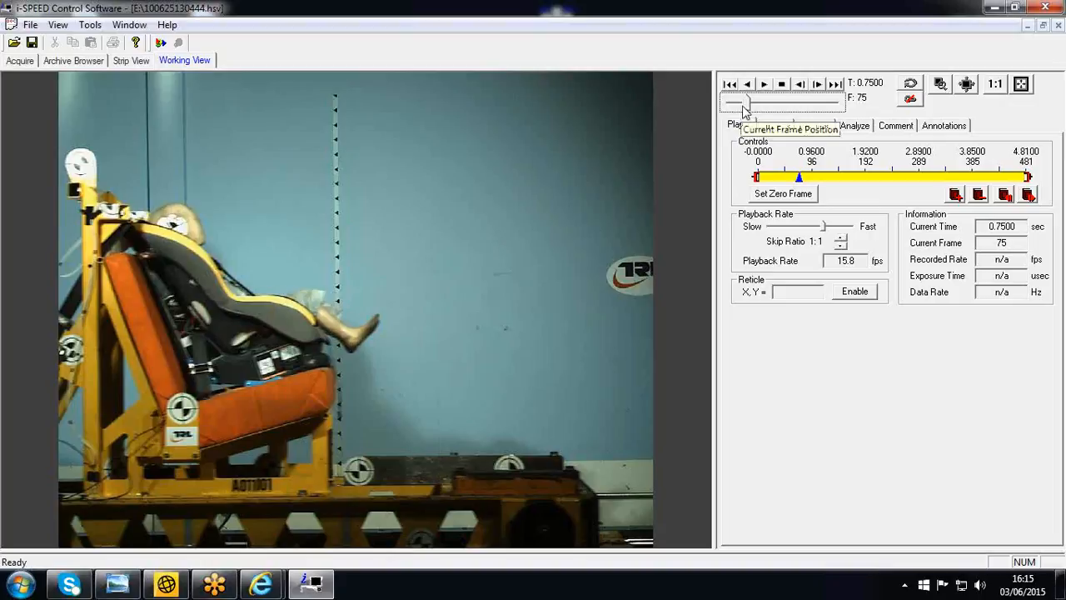
left_click_drag(747, 104, 742, 107)
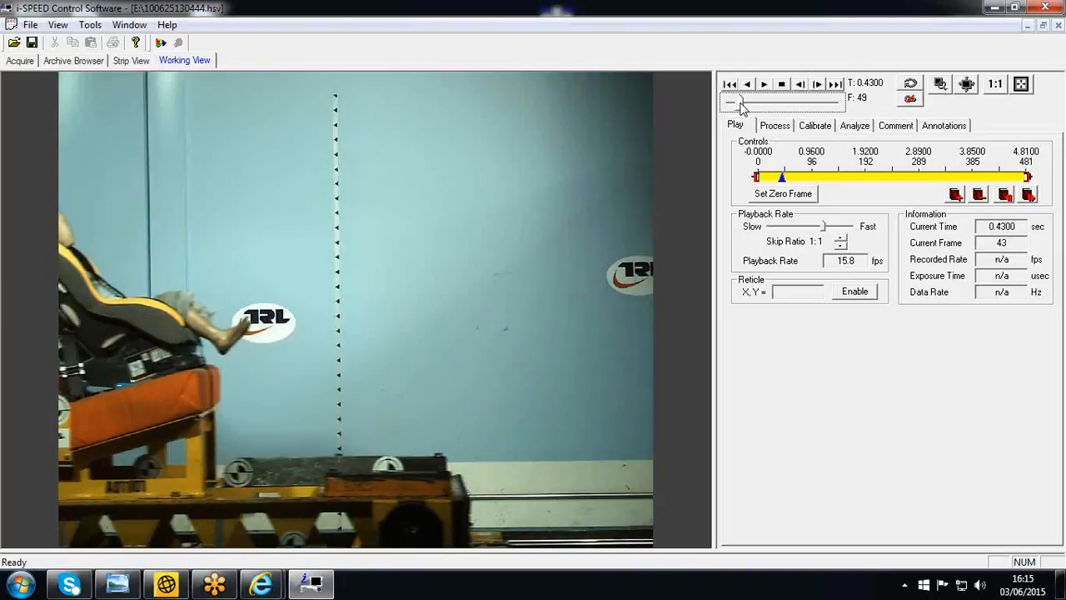
- Step through single frames to frame 39 and set it as the zero frame
left_click(817, 86)
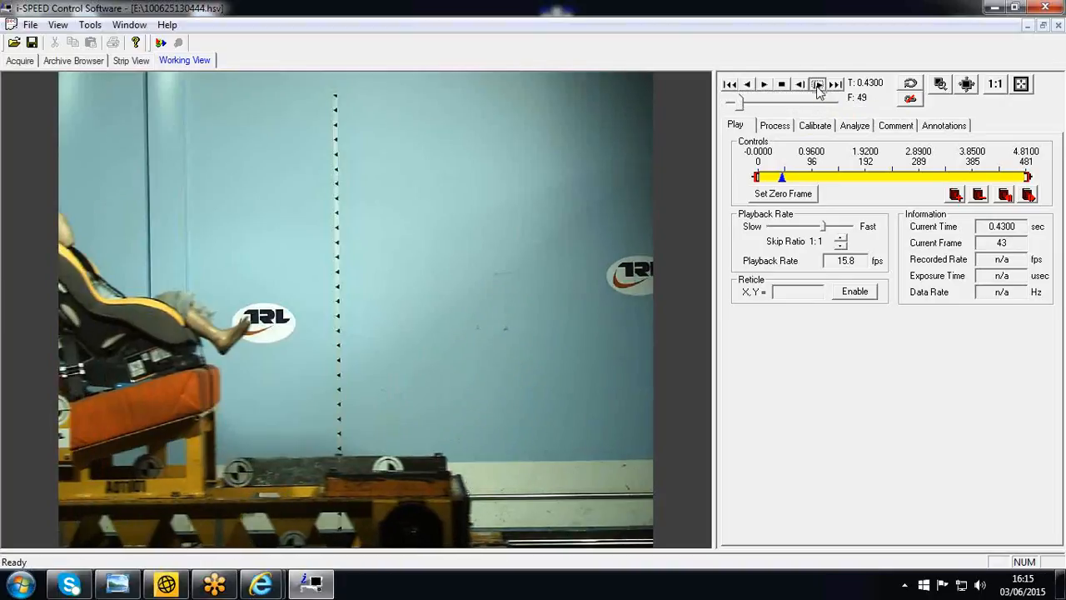
left_click(817, 86)
left_click(800, 85)
left_click(800, 85)
left_click(801, 85)
left_click(800, 85)
left_click(800, 85)
left_click(800, 85)
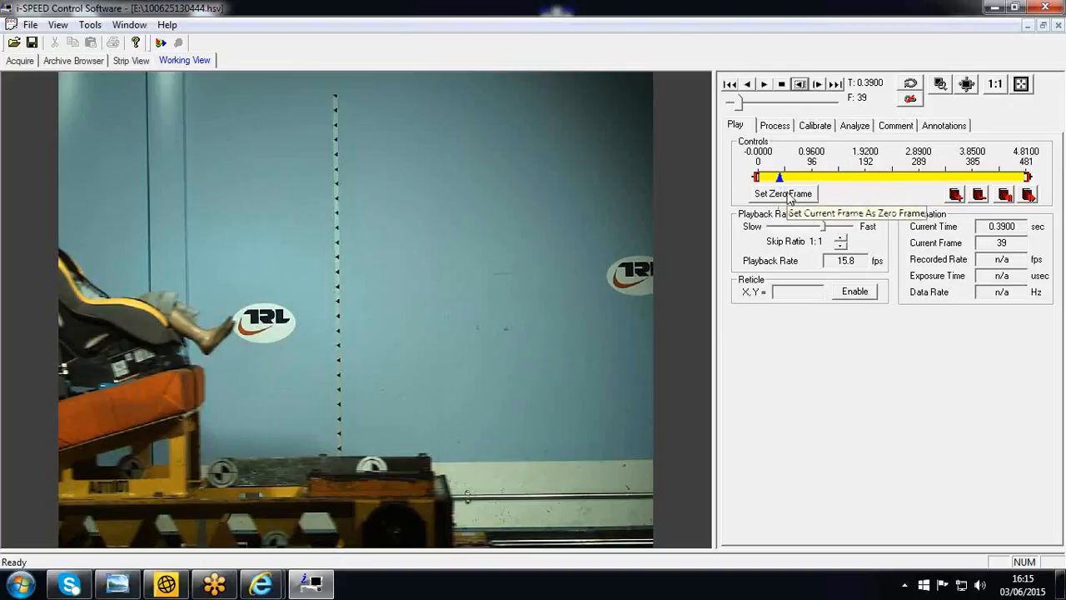
left_click(787, 195)
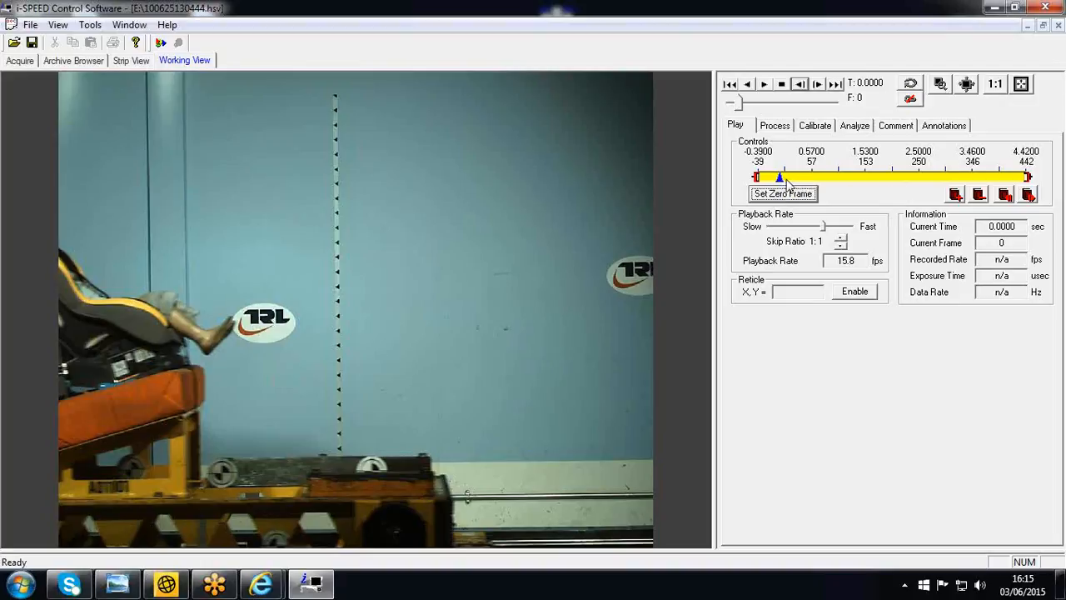
- Play the video while varying the playback rate: raise it to 28.5 fps, slow it to about 8.5 fps, and return it to near the fastest rate
left_click_drag(823, 226, 848, 231)
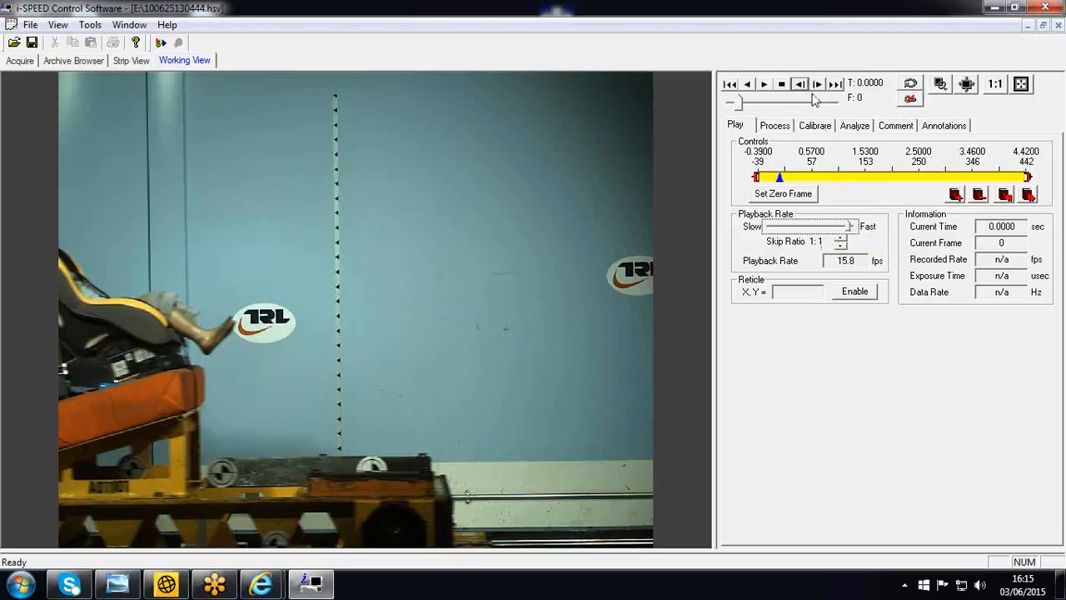
left_click(764, 84)
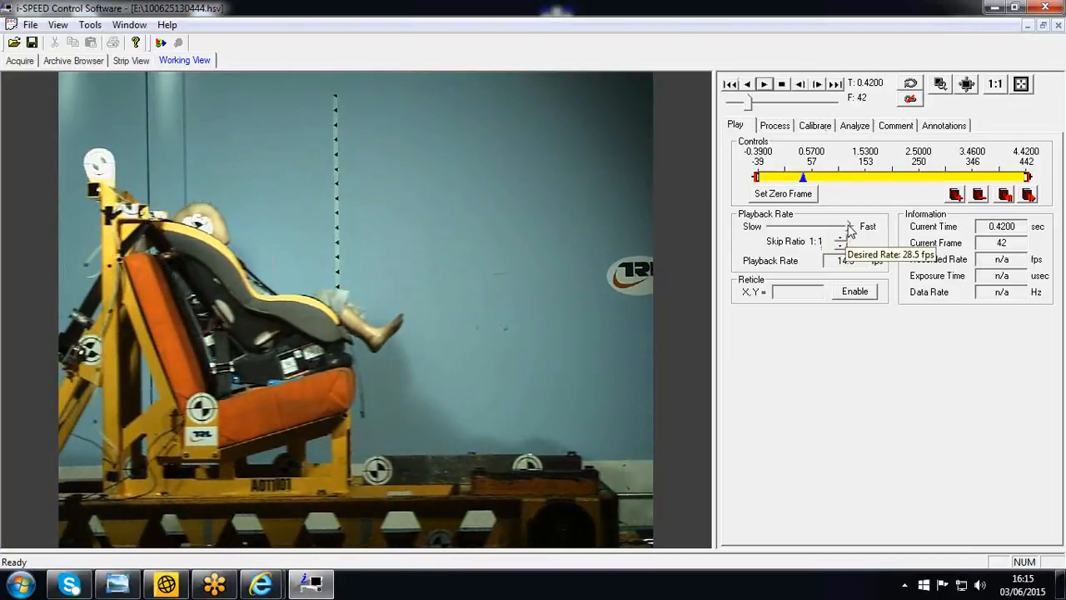
left_click_drag(849, 227, 800, 230)
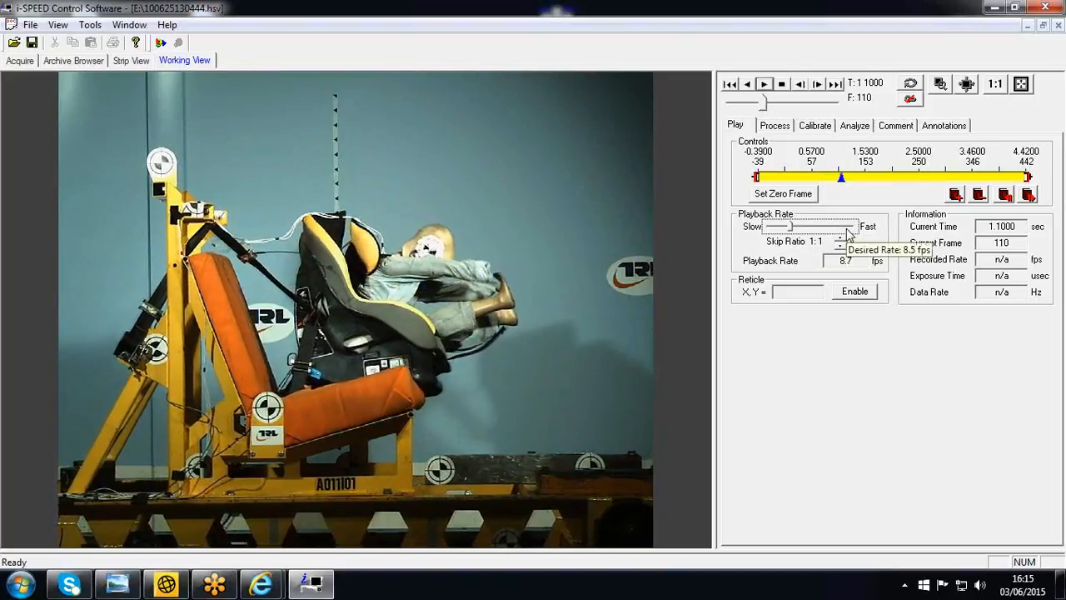
left_click_drag(793, 229, 788, 230)
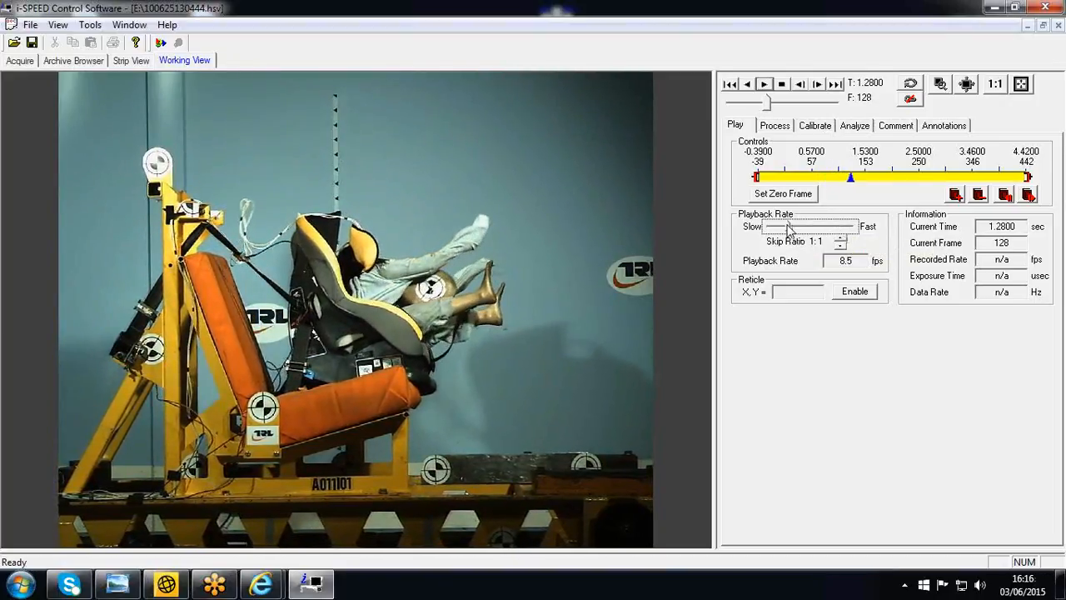
left_click(848, 231)
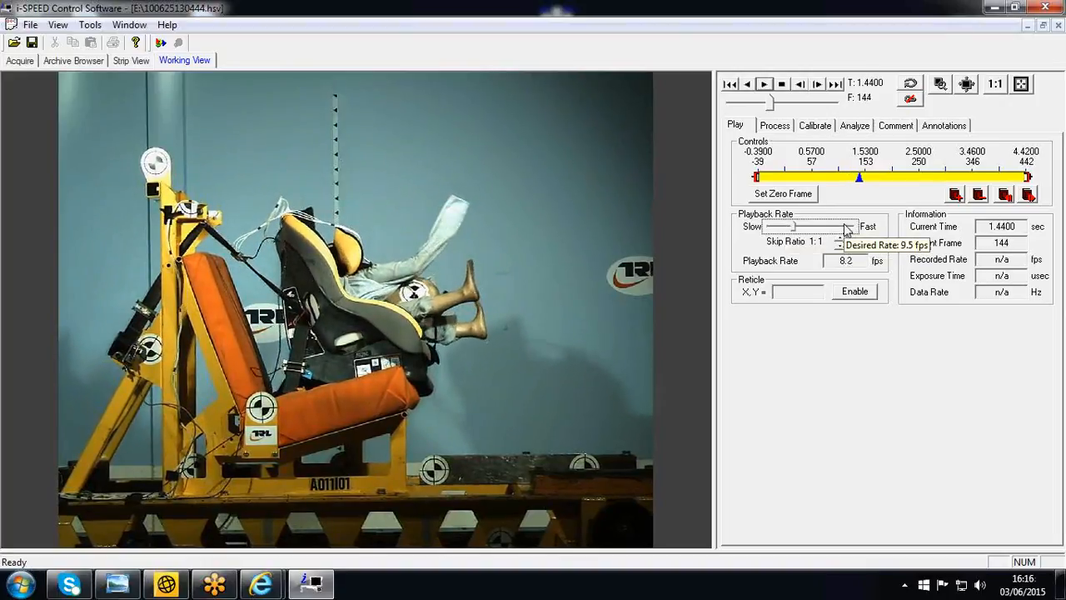
left_click_drag(796, 231, 849, 230)
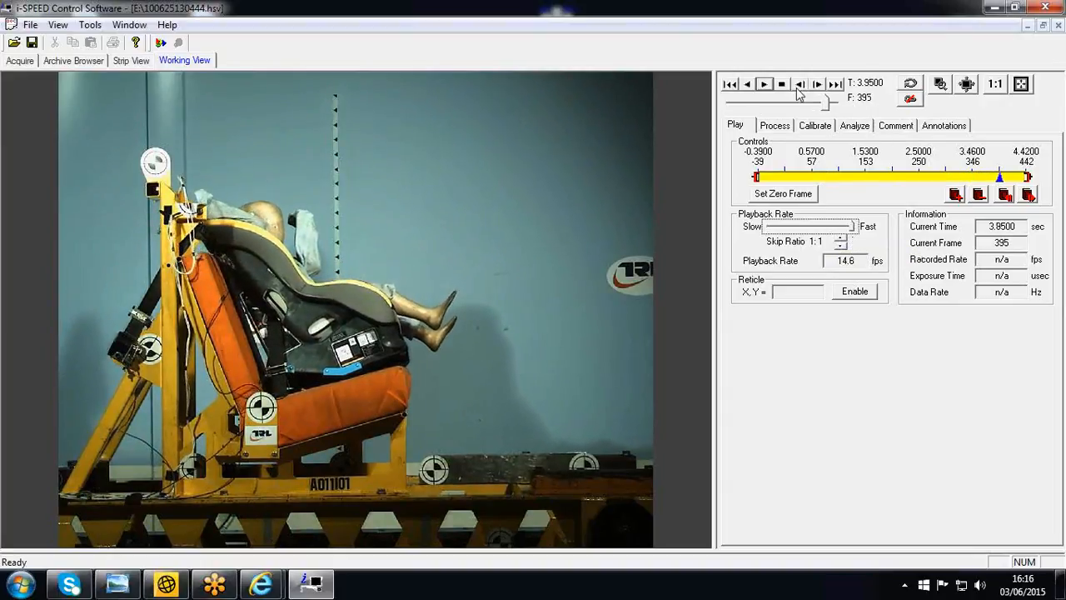
- Switch playback out of continuous loop mode and scrub back to frame 39
left_click(910, 83)
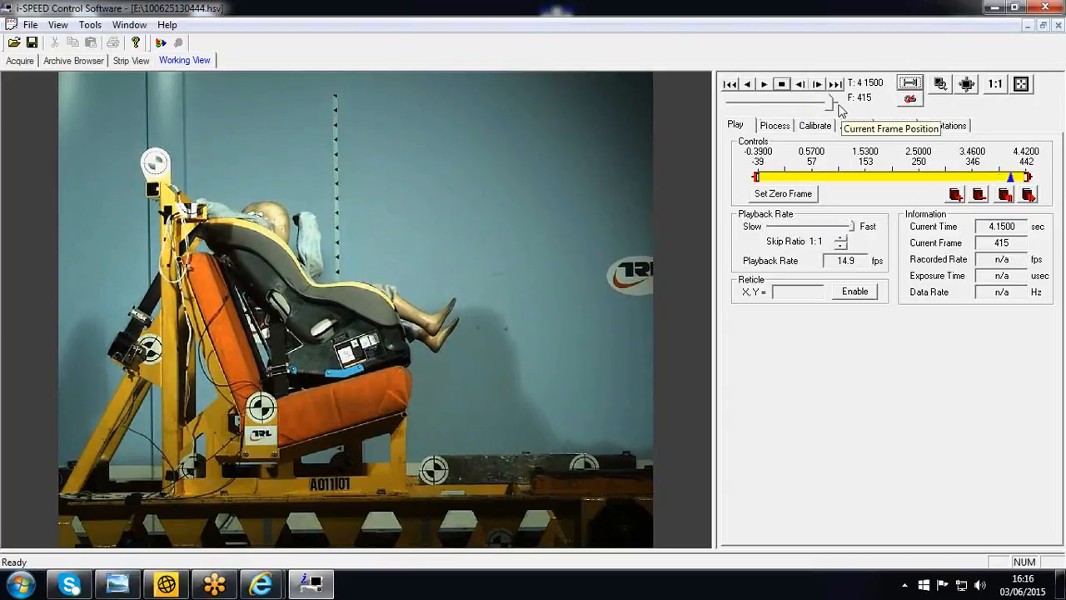
left_click_drag(832, 103, 752, 100)
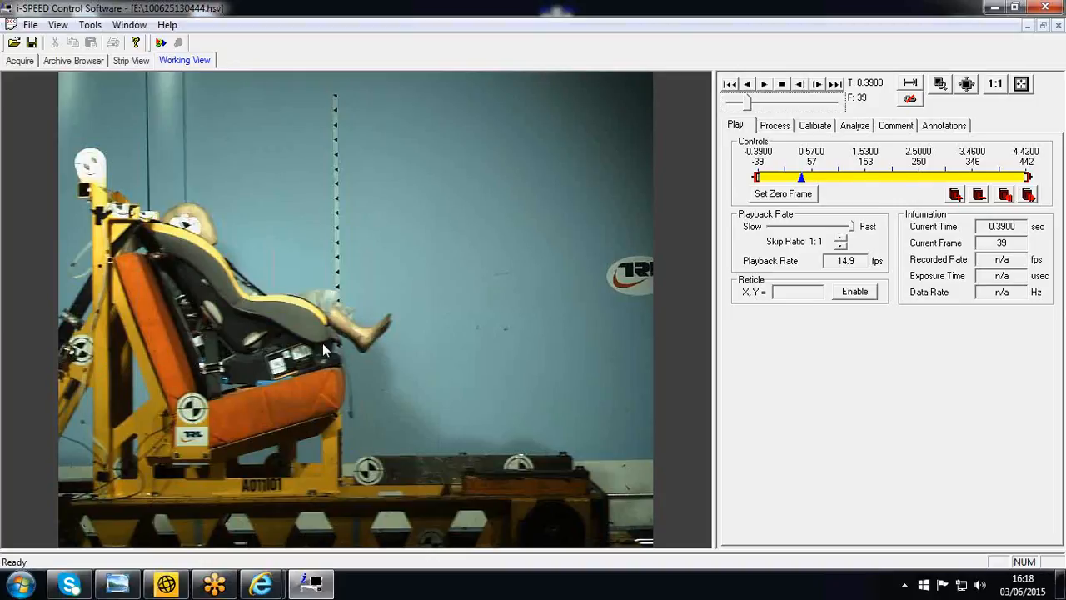
- Try lower RGB brightness, higher RGB contrast and a lower nonlinear setting on the frame, and reset the image processing
left_click(771, 129)
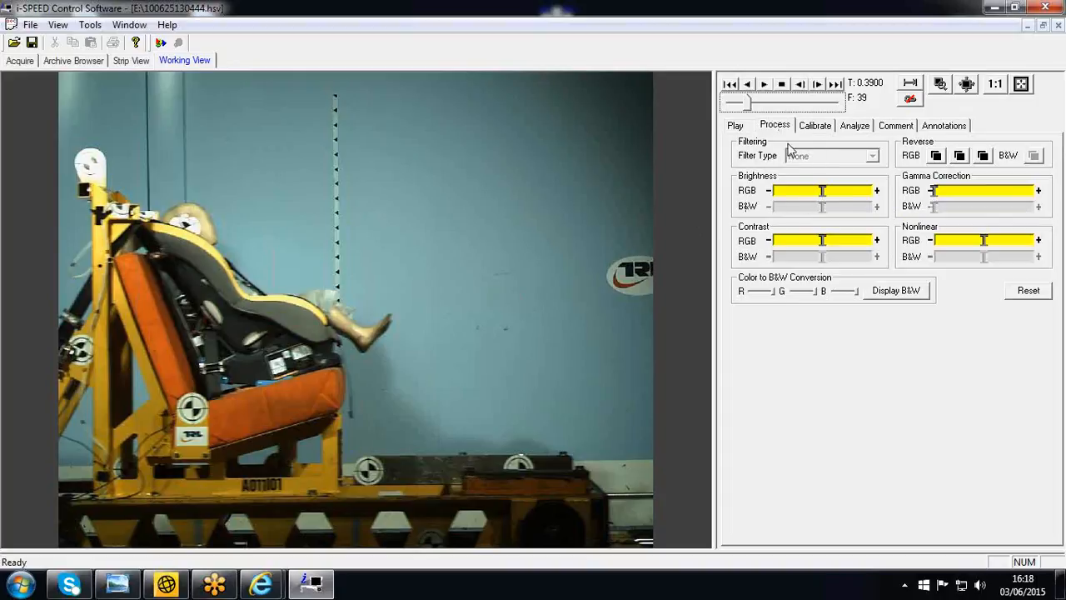
left_click_drag(822, 191, 805, 194)
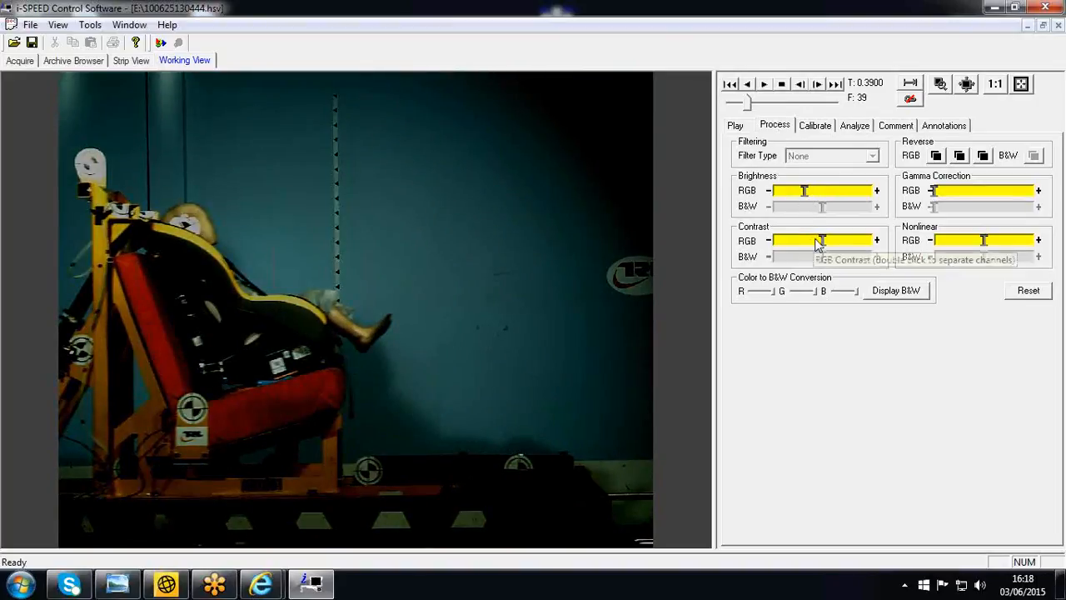
left_click_drag(827, 242, 836, 241)
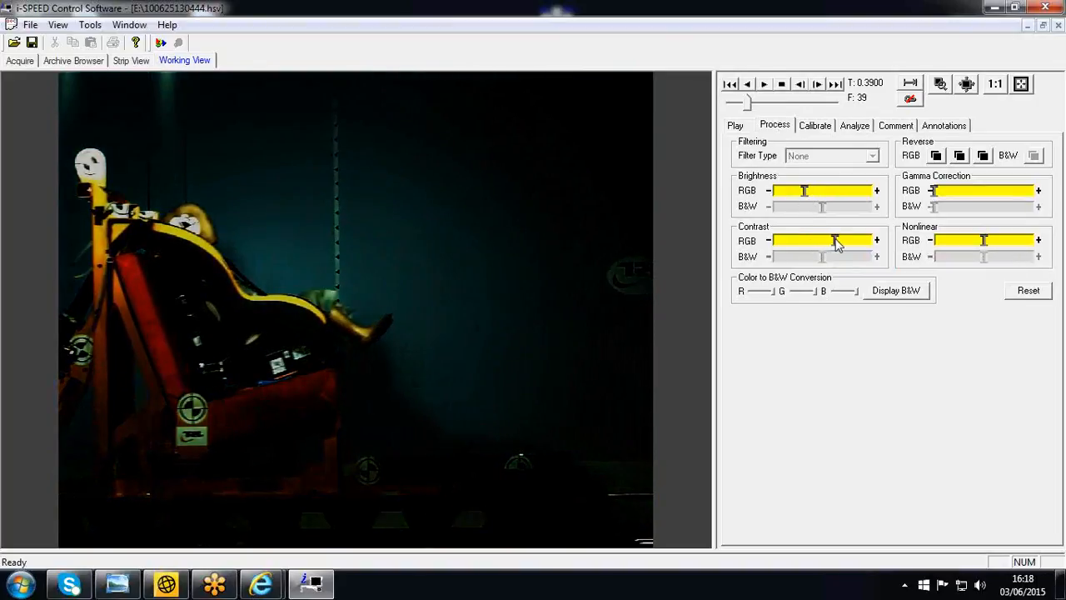
left_click_drag(986, 240, 952, 259)
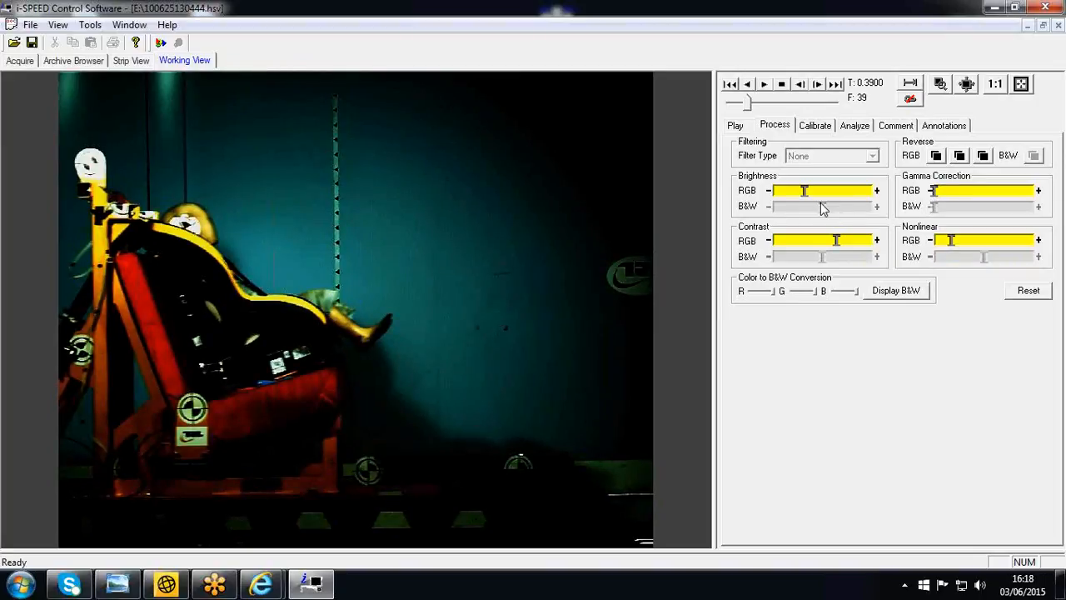
left_click_drag(805, 194, 810, 194)
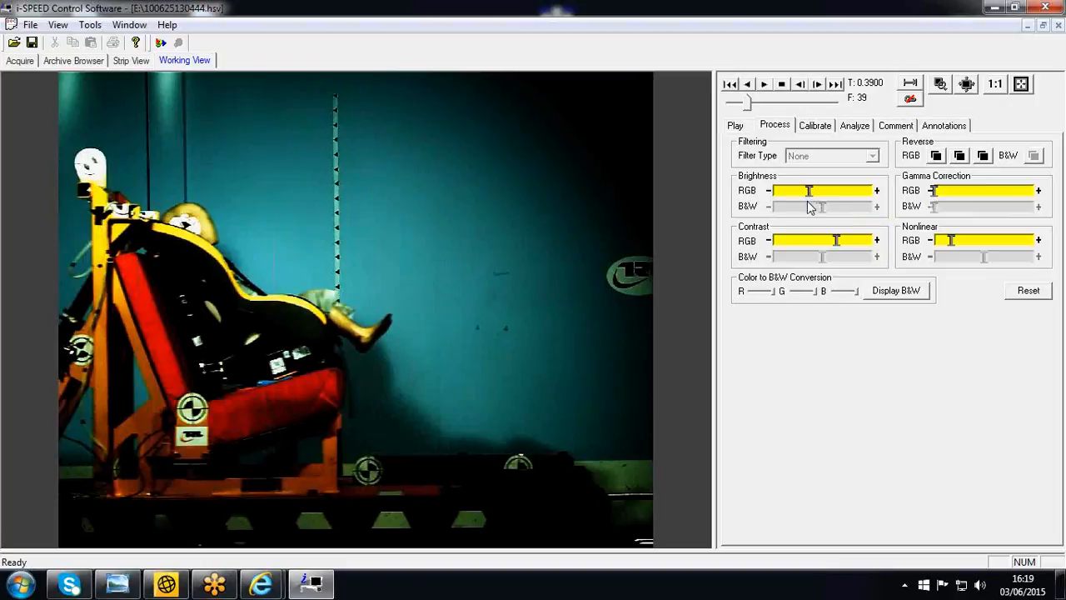
left_click(1031, 294)
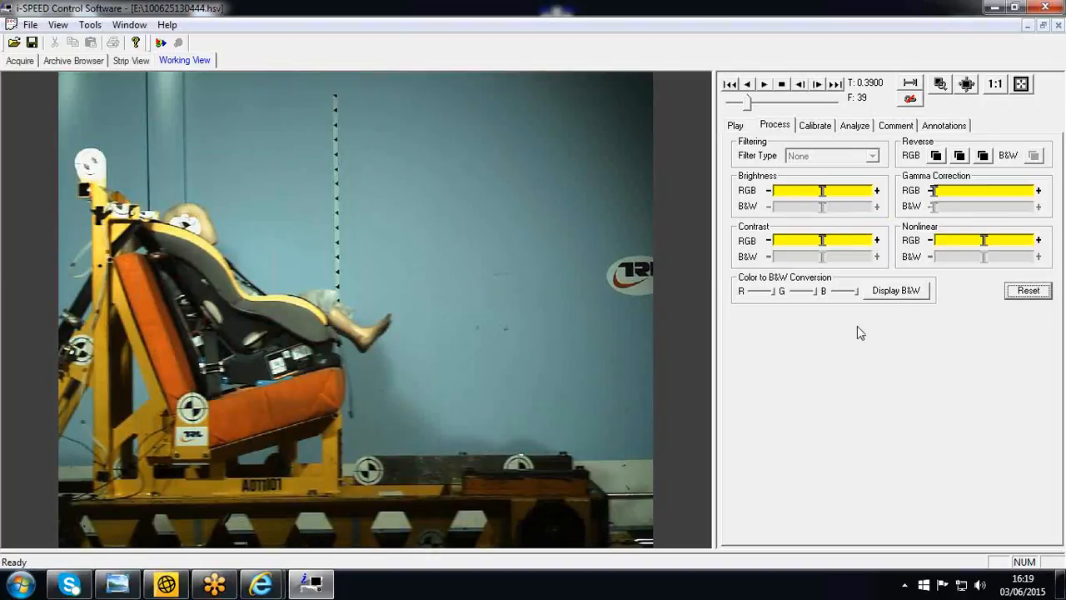
- Display the frame in black and white and return it to colour
left_click(903, 293)
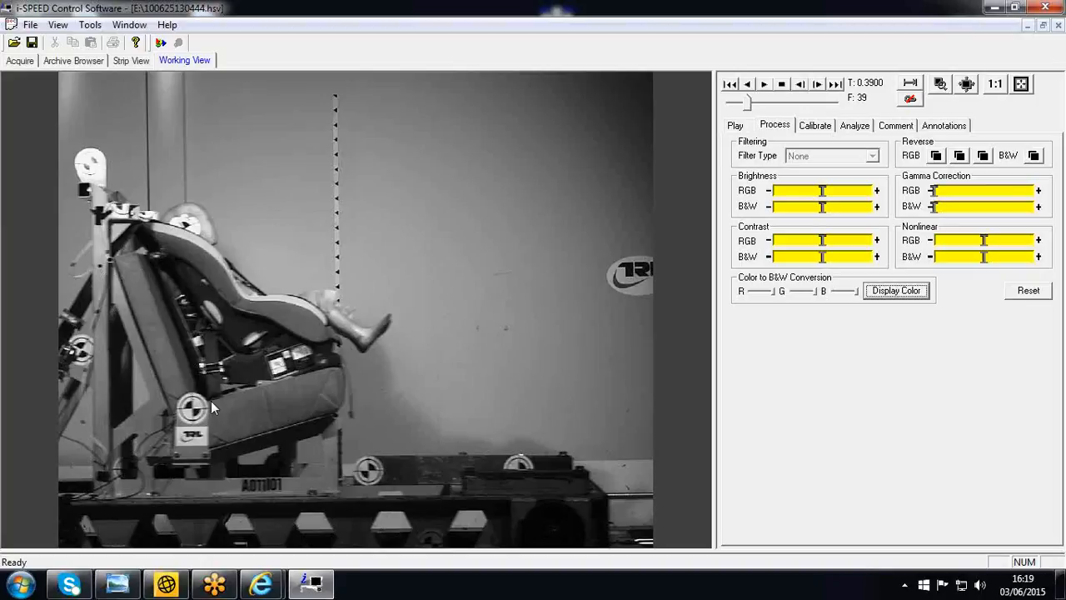
left_click(917, 296)
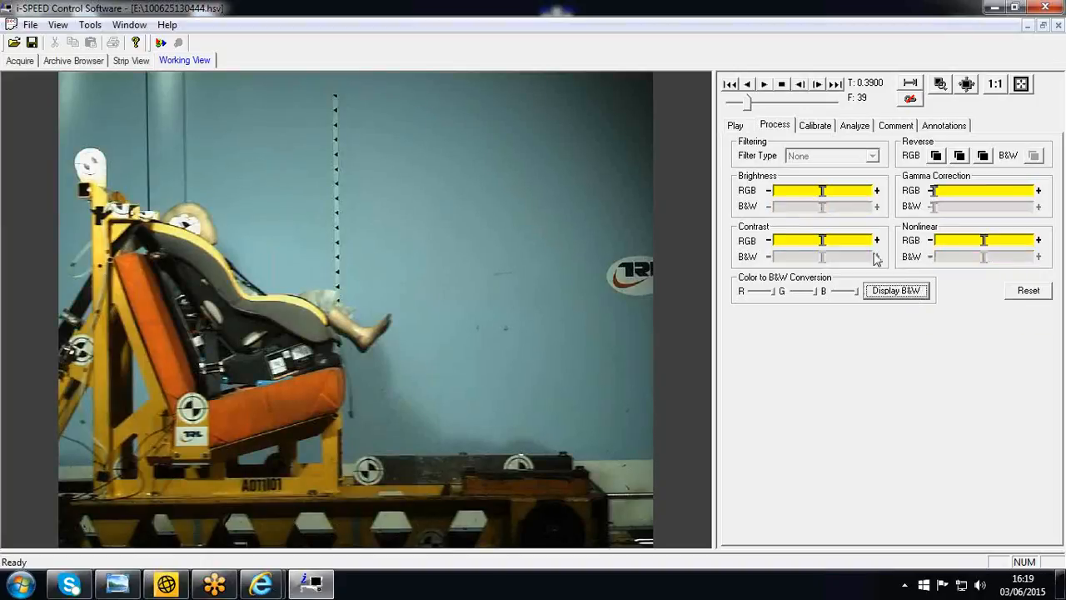
- Separate the red, green and blue channels of brightness and contrast, adjust them individually, and reset the image processing
left_click(822, 190)
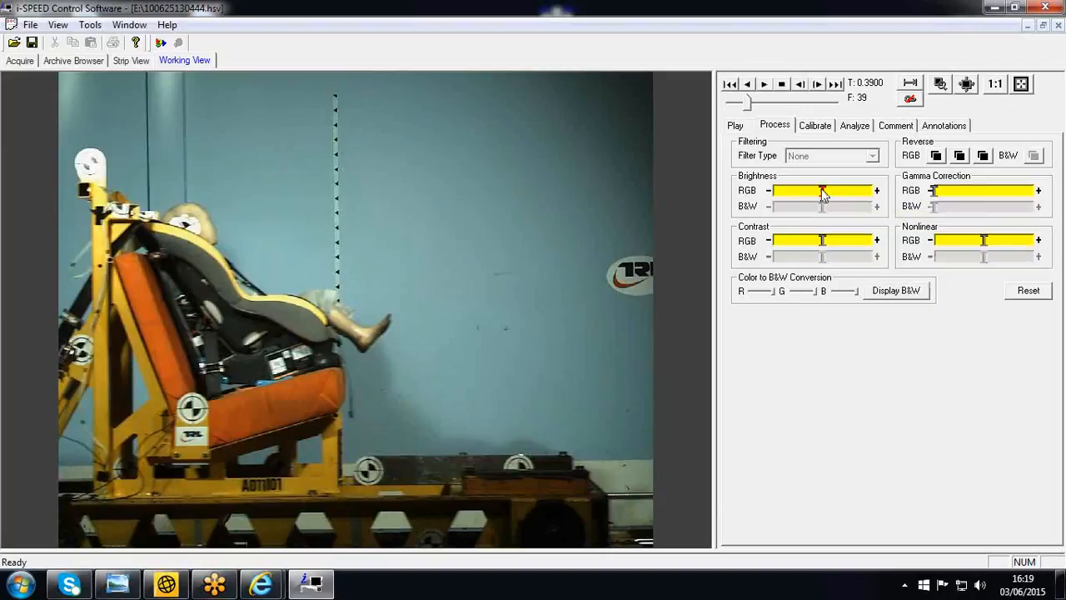
left_click_drag(824, 194, 797, 194)
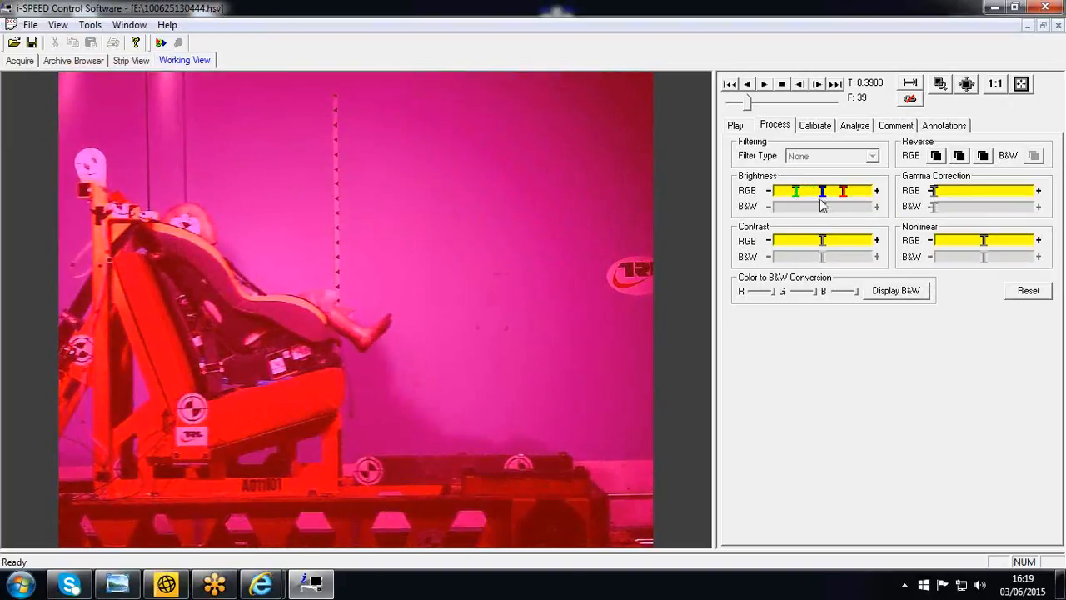
left_click_drag(822, 193, 820, 193)
double_click(822, 241)
left_click_drag(822, 242, 862, 243)
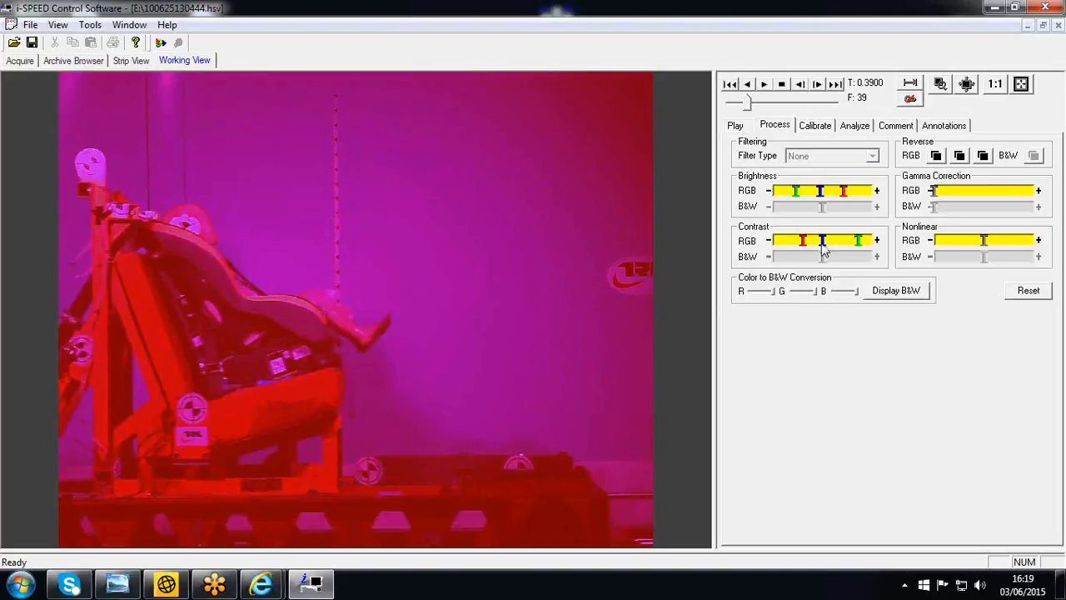
left_click_drag(822, 241, 844, 241)
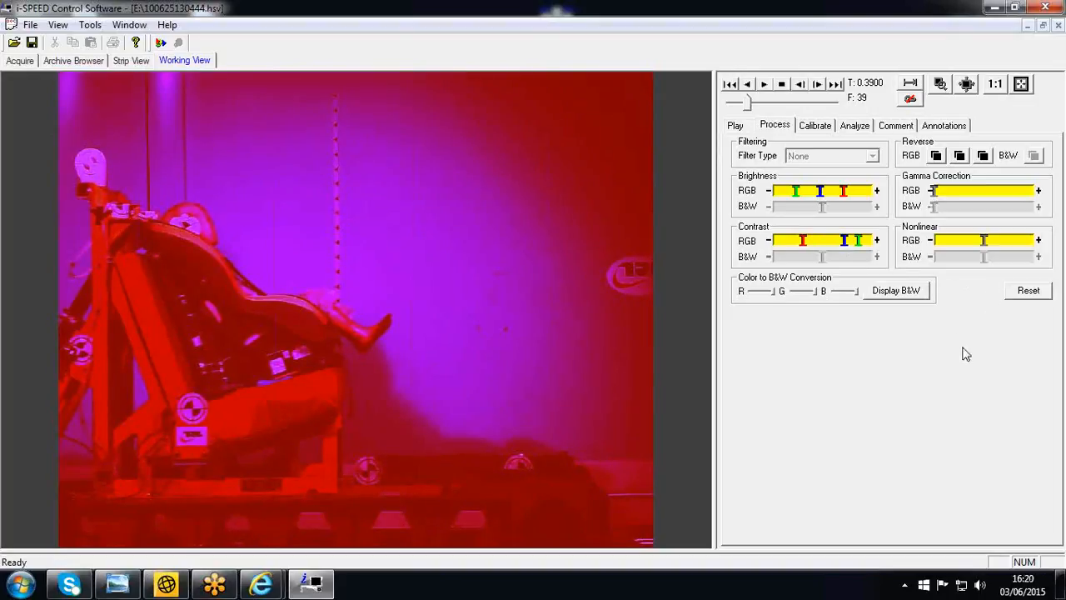
left_click(1035, 289)
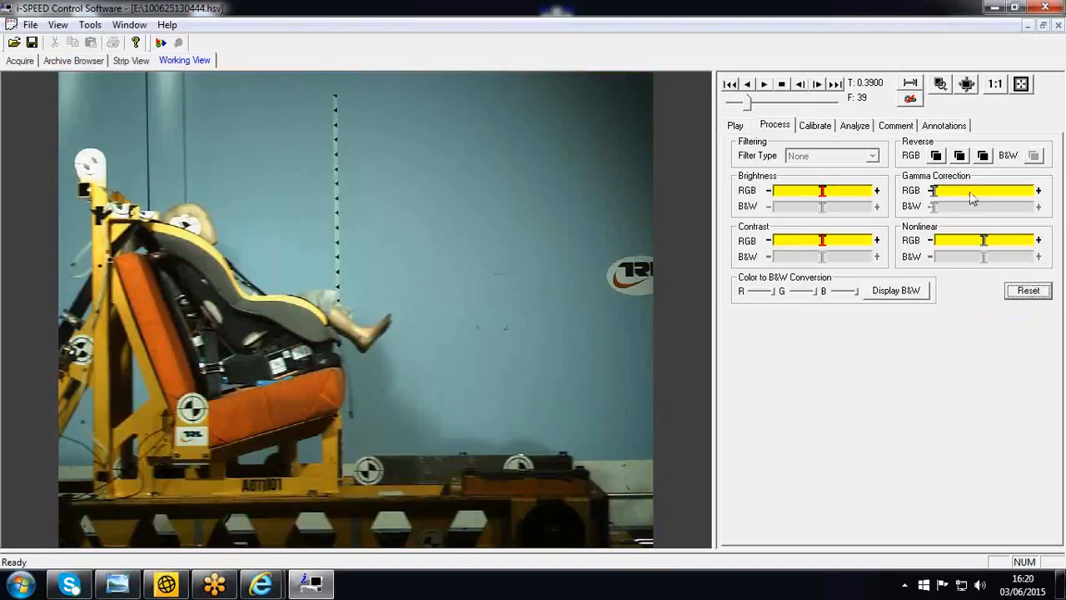
- Reverse the red, green and blue channels of the image and restore each one to normal
left_click(937, 156)
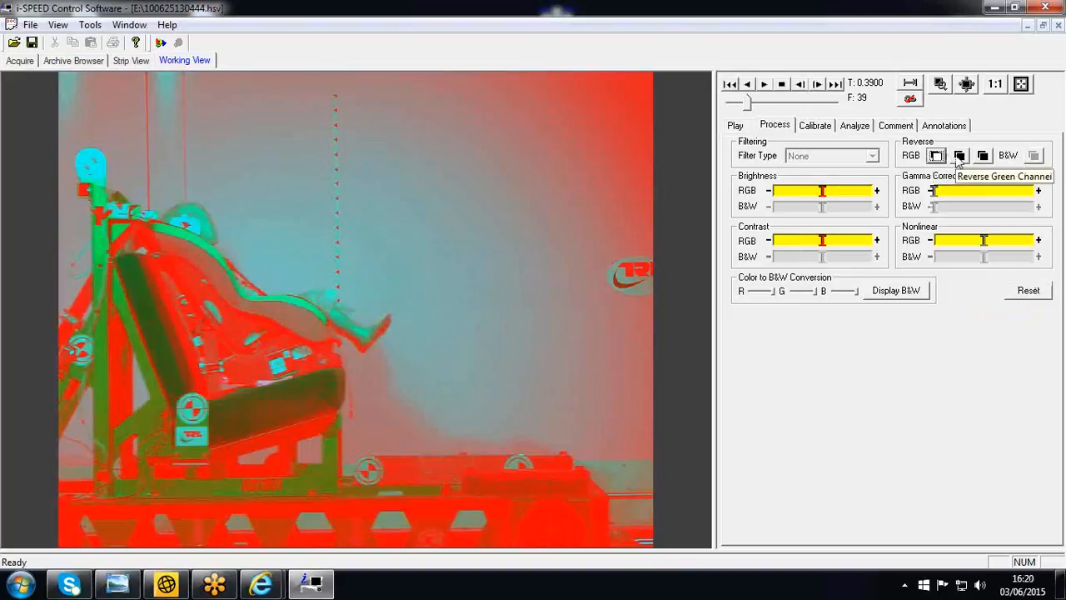
left_click(959, 156)
left_click(983, 156)
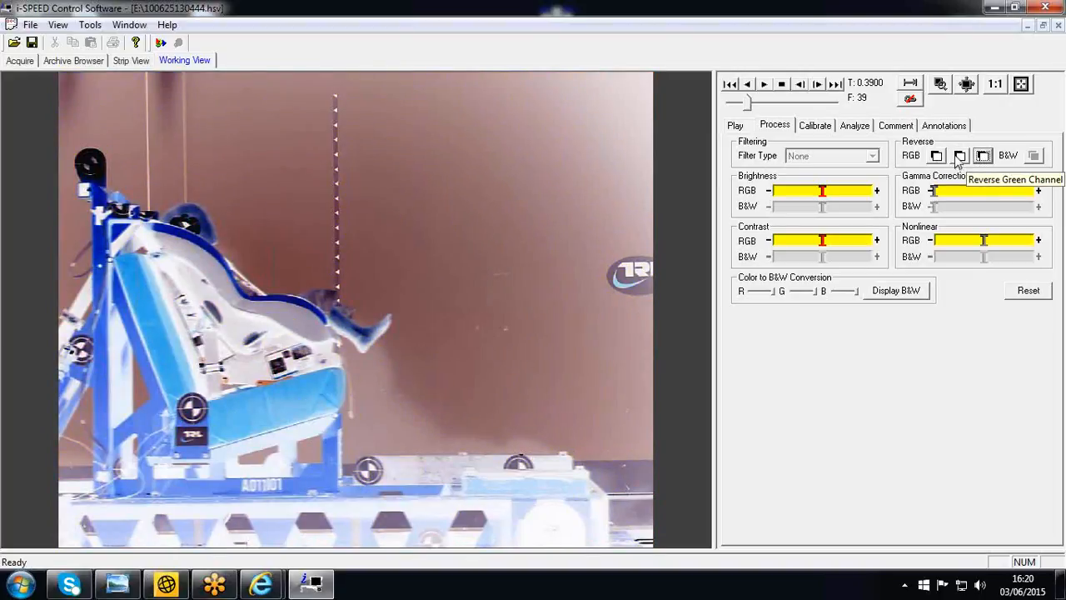
left_click(959, 157)
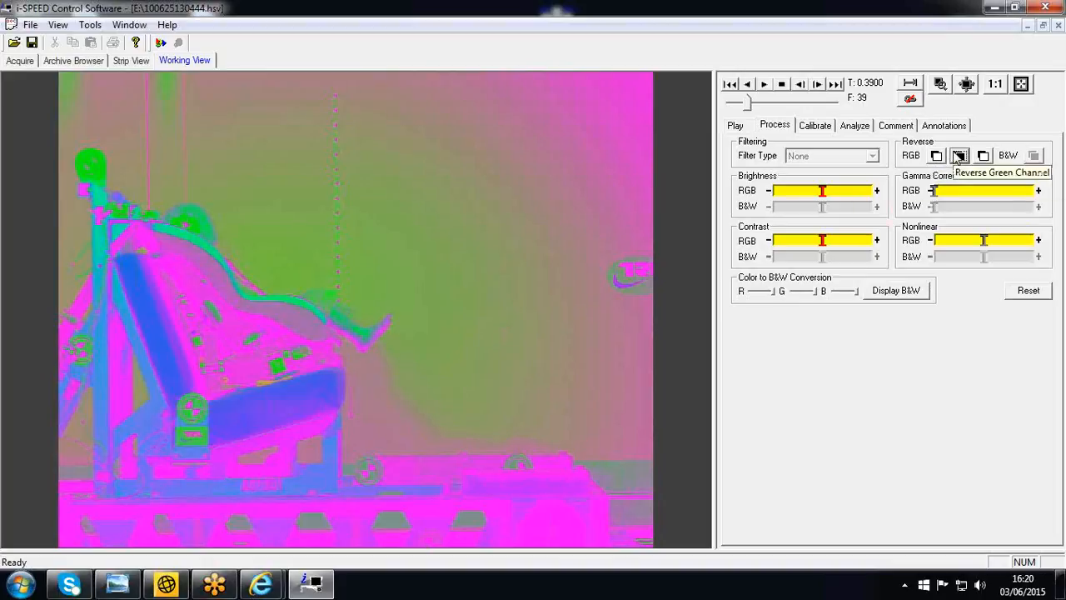
left_click(936, 158)
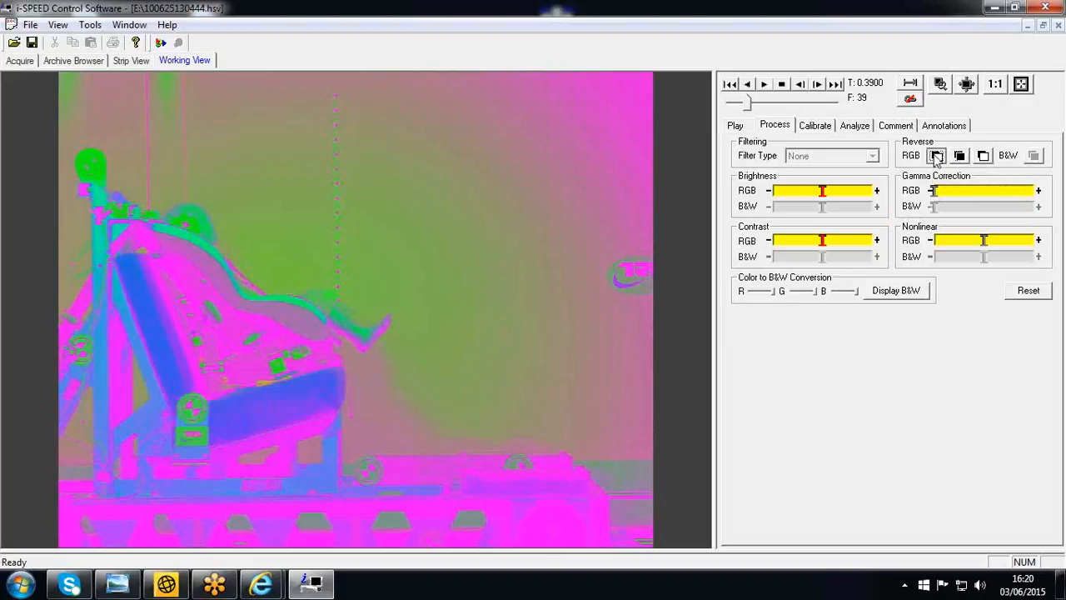
left_click(984, 158)
left_click(983, 157)
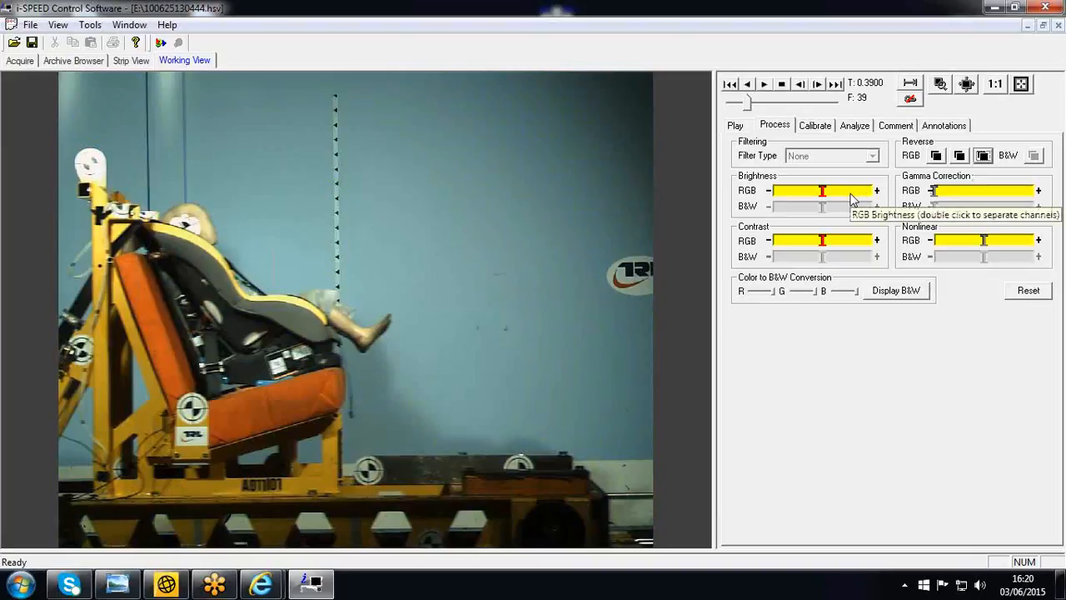
- Recombine the separated RGB channels of the brightness and contrast controls and reset the image processing
mouse_move(823, 192)
left_mouse_down()
mouse_move(843, 191)
mouse_move(805, 195)
mouse_move(823, 193)
left_mouse_up()
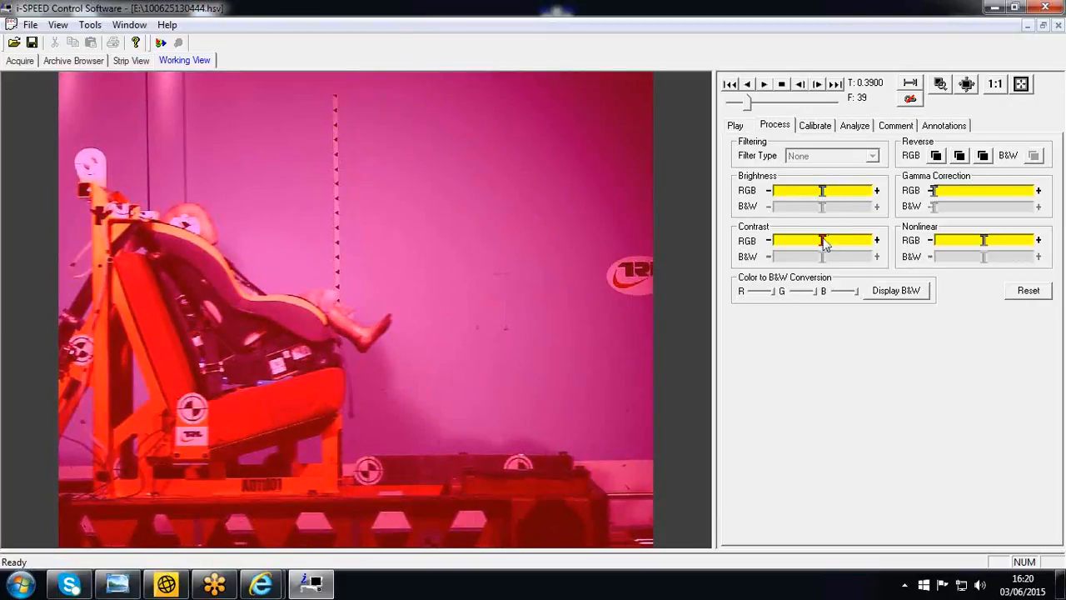
left_click(1029, 292)
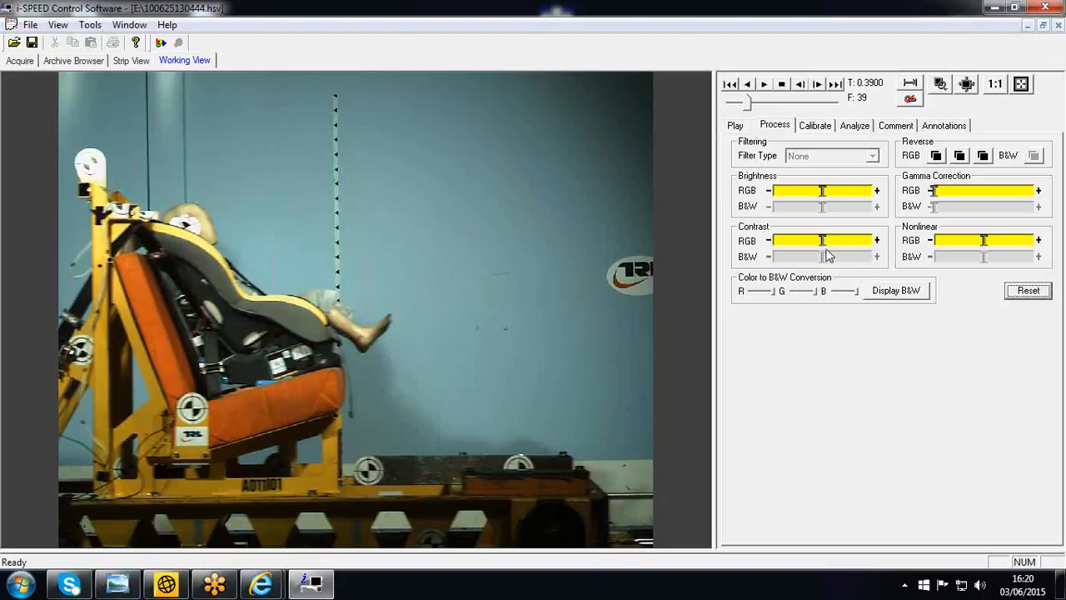
- Set calibration points 1 and 2 at opposite side edges of the round target above the seat base's TRL label
left_click(829, 129)
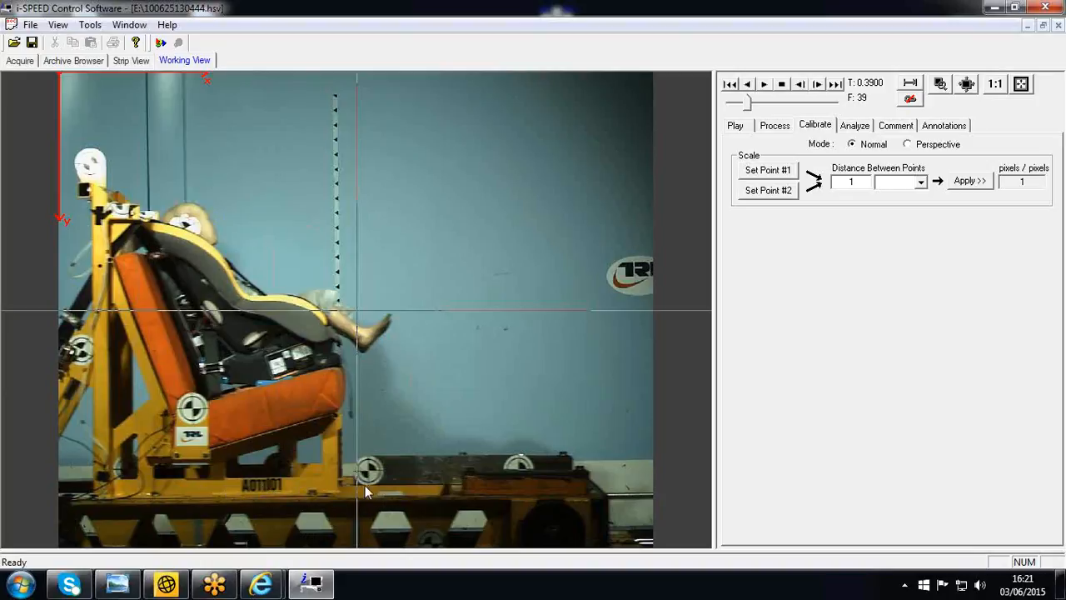
left_click(181, 410)
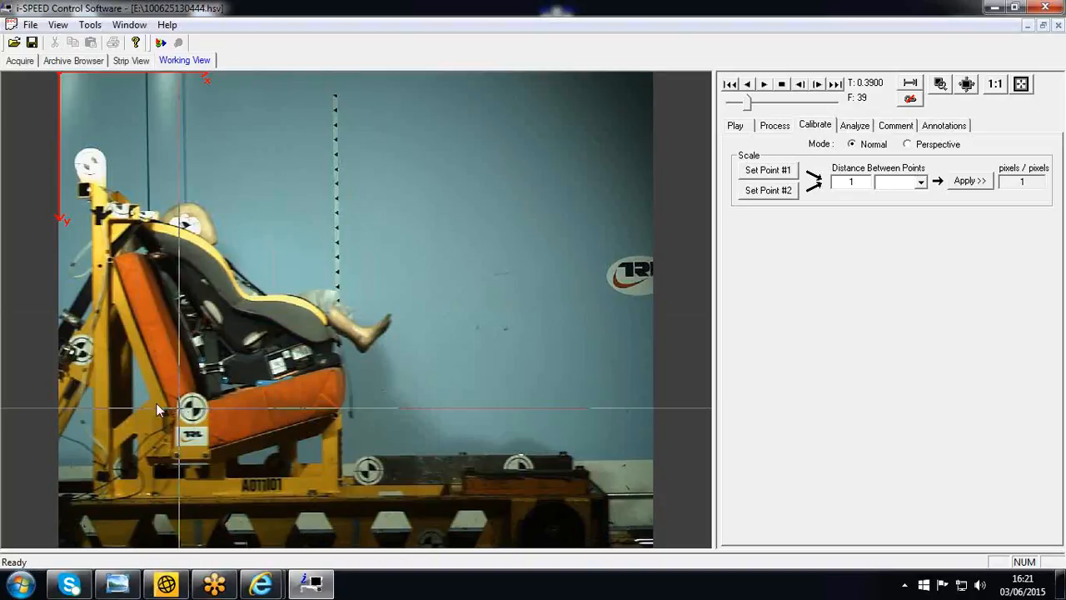
left_click(760, 173)
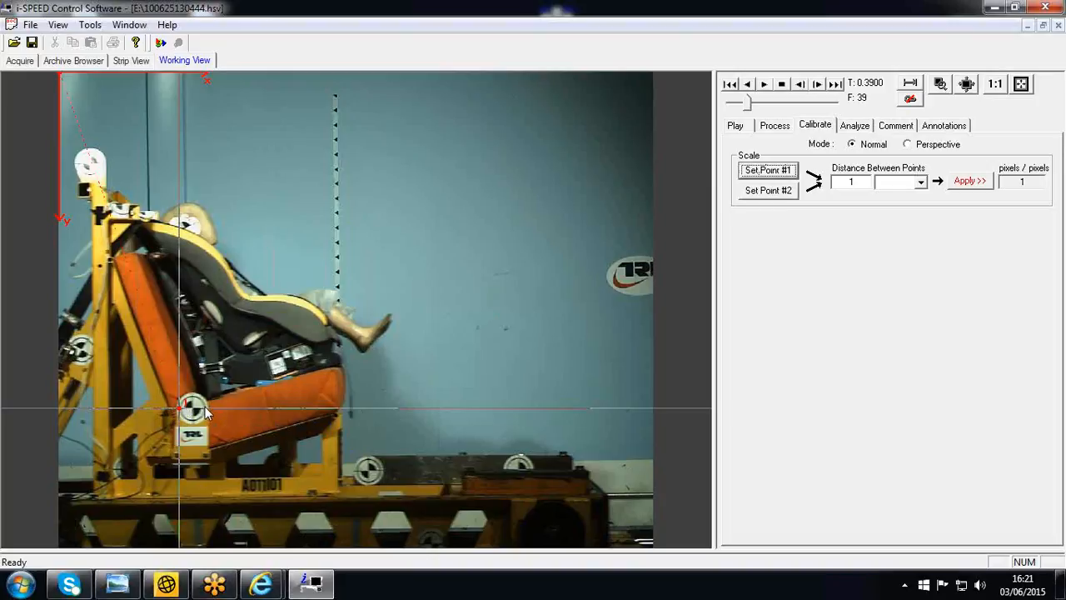
left_click(205, 408)
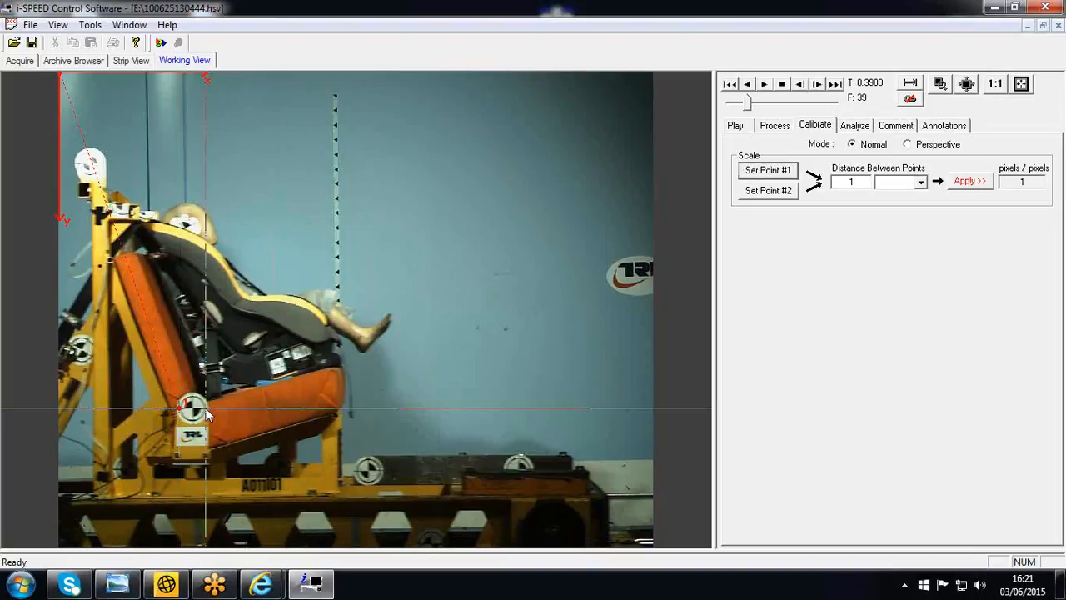
left_click(769, 191)
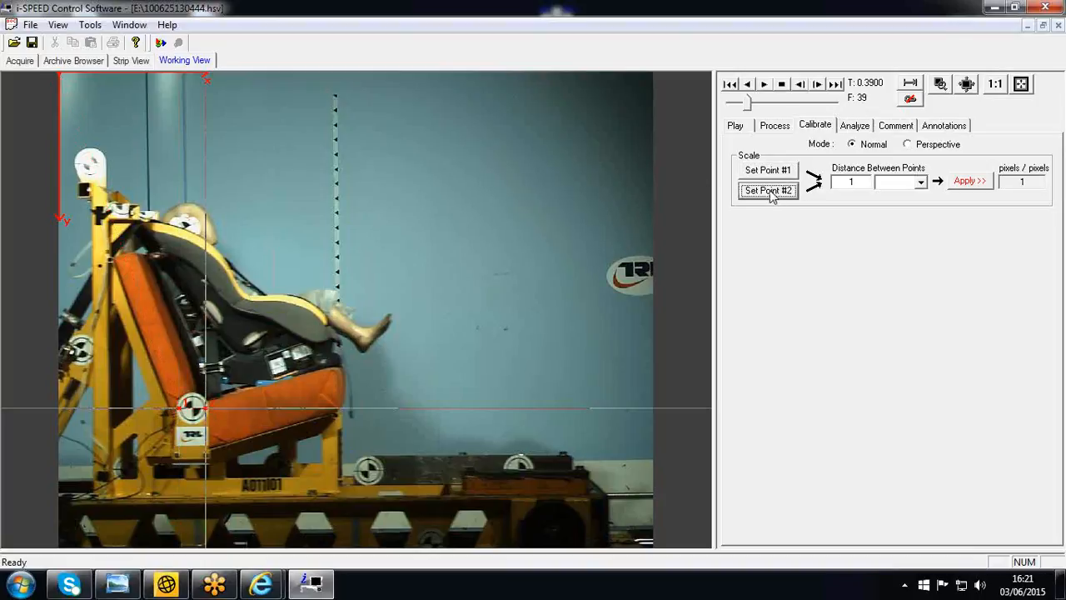
- Set the distance between the calibration points to 10 centimeters and apply the scale
left_click(860, 184)
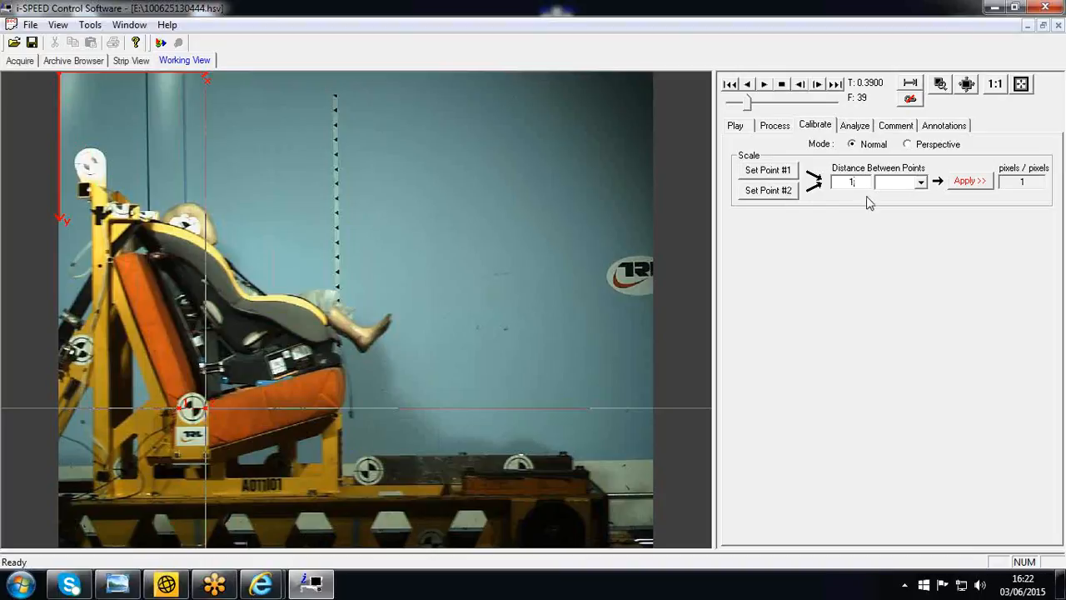
type("0")
left_click(921, 182)
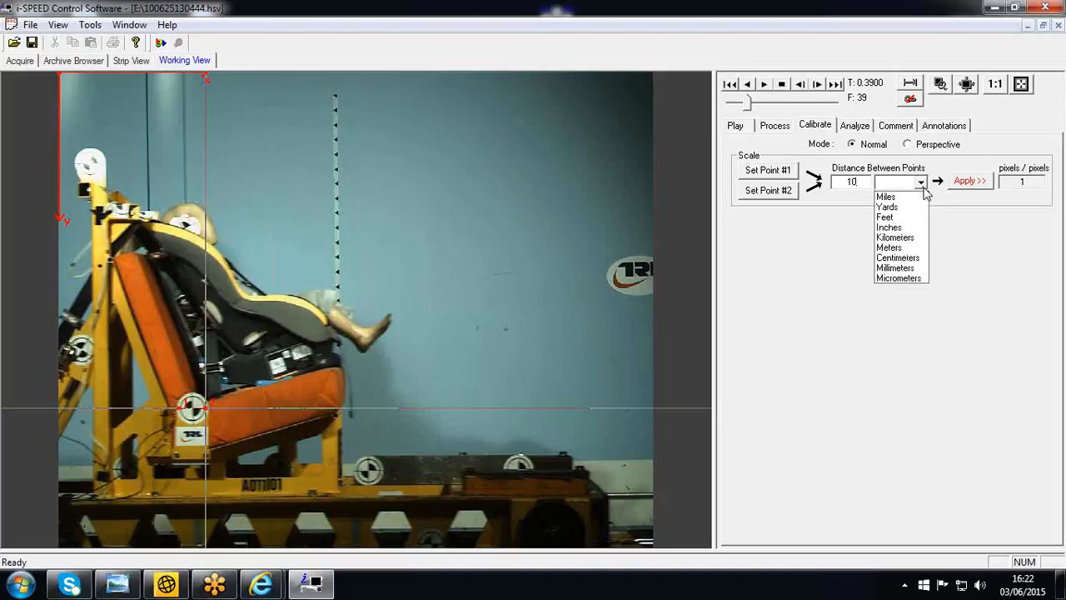
left_click(916, 258)
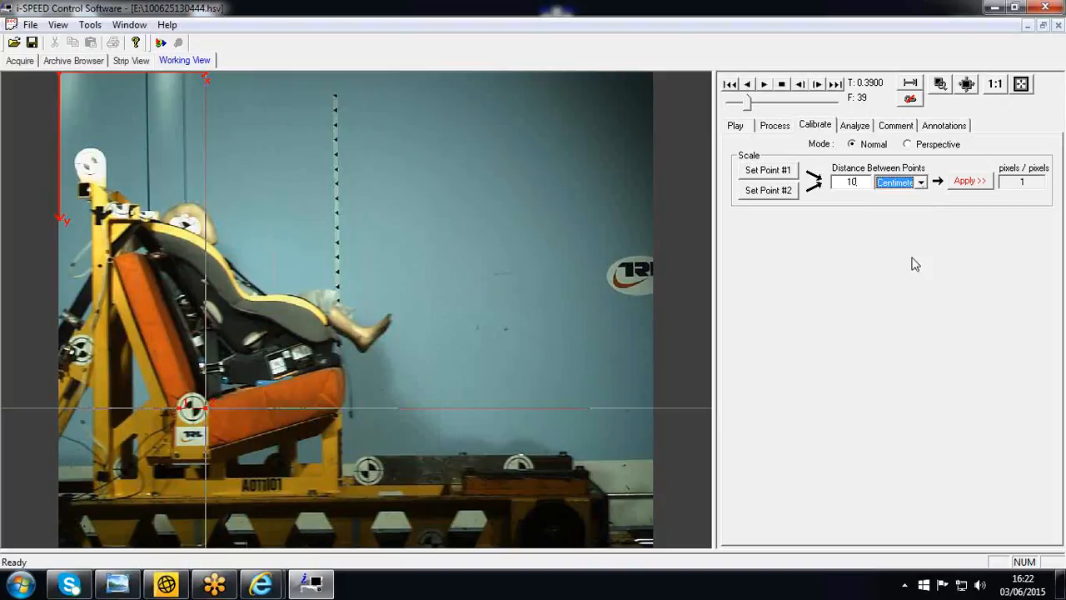
left_click(969, 182)
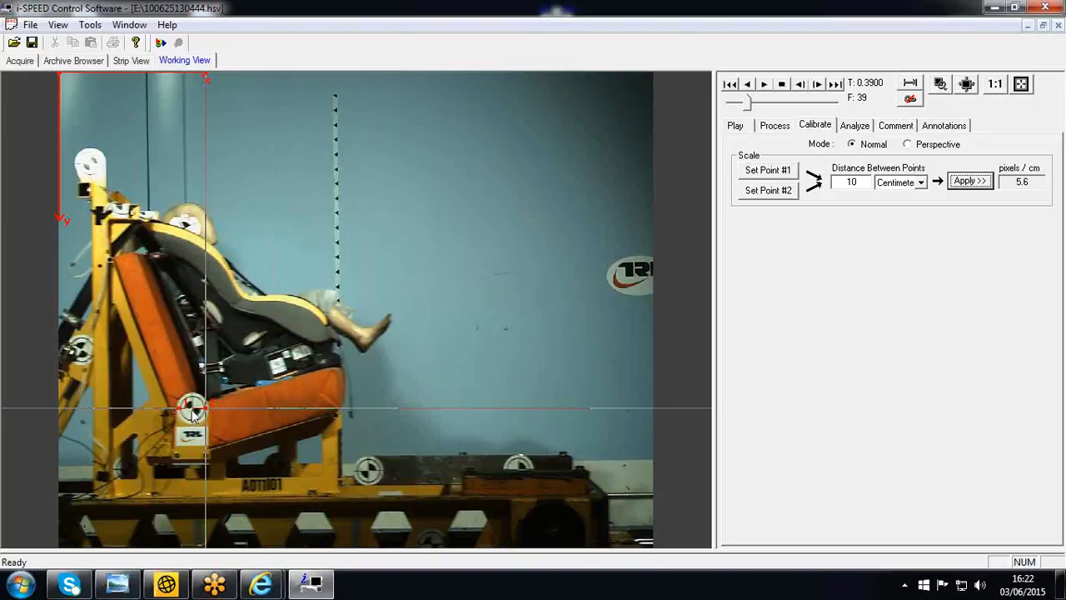
- Re-place calibration points 1 and 2 accurately along the horizontal line of the target above the TRL label and reapply the scale
left_click(968, 83)
left_click_drag(247, 346, 527, 211)
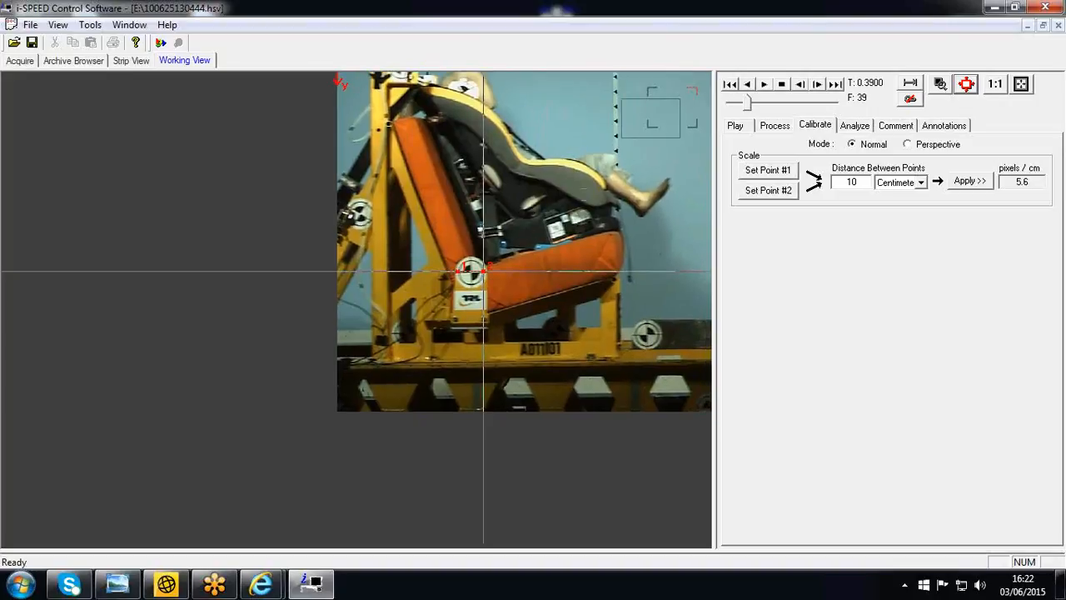
left_click(939, 85)
left_click_drag(425, 323, 456, 118)
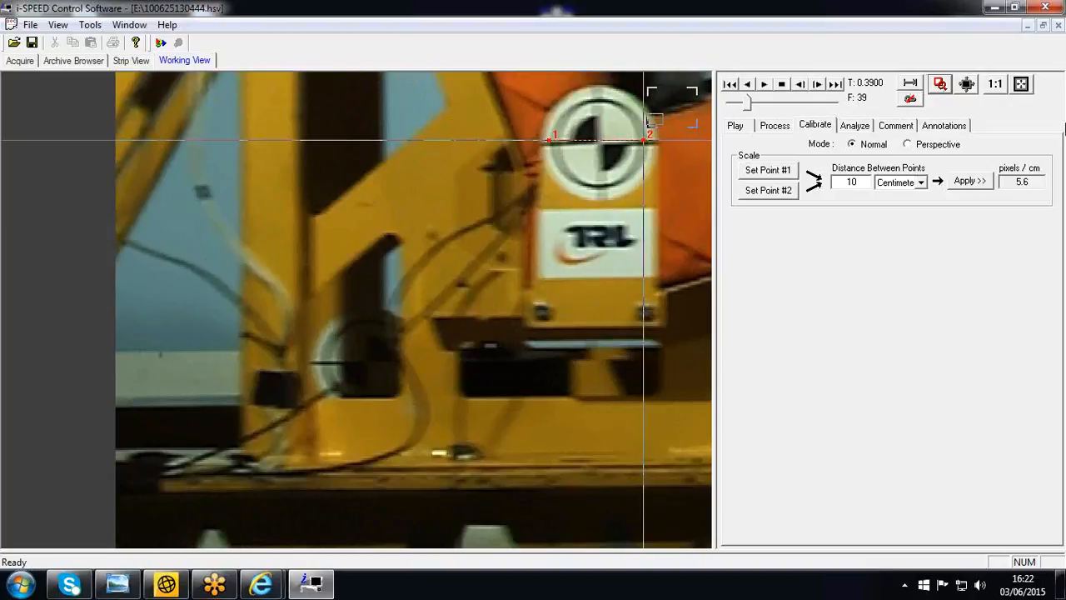
left_click(964, 89)
left_click_drag(533, 262, 295, 365)
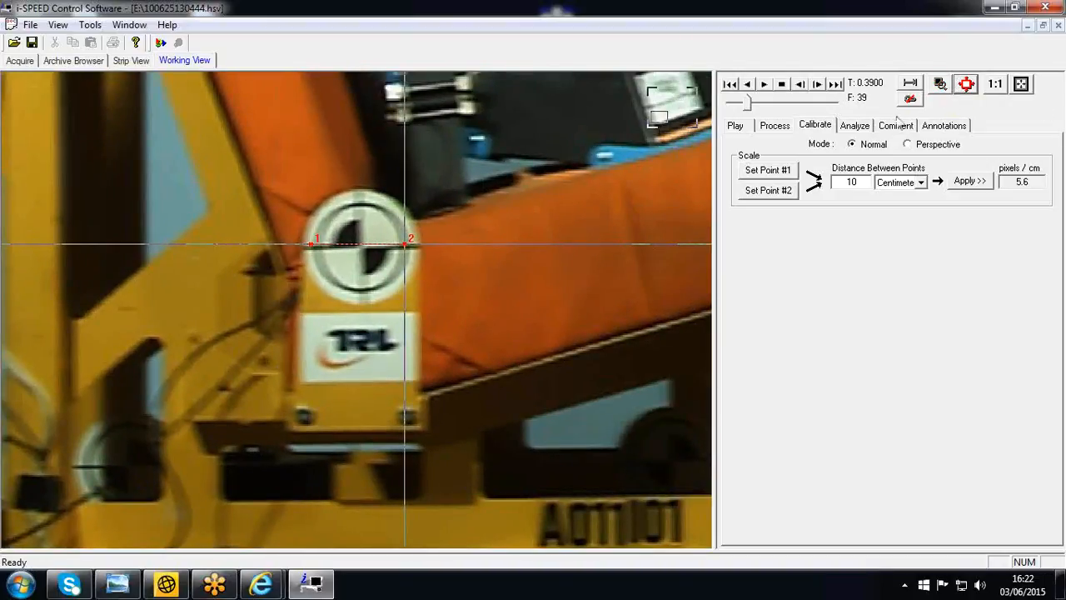
left_click(939, 84)
left_click_drag(423, 319, 514, 84)
left_click_drag(432, 428, 488, 290)
left_click(966, 83)
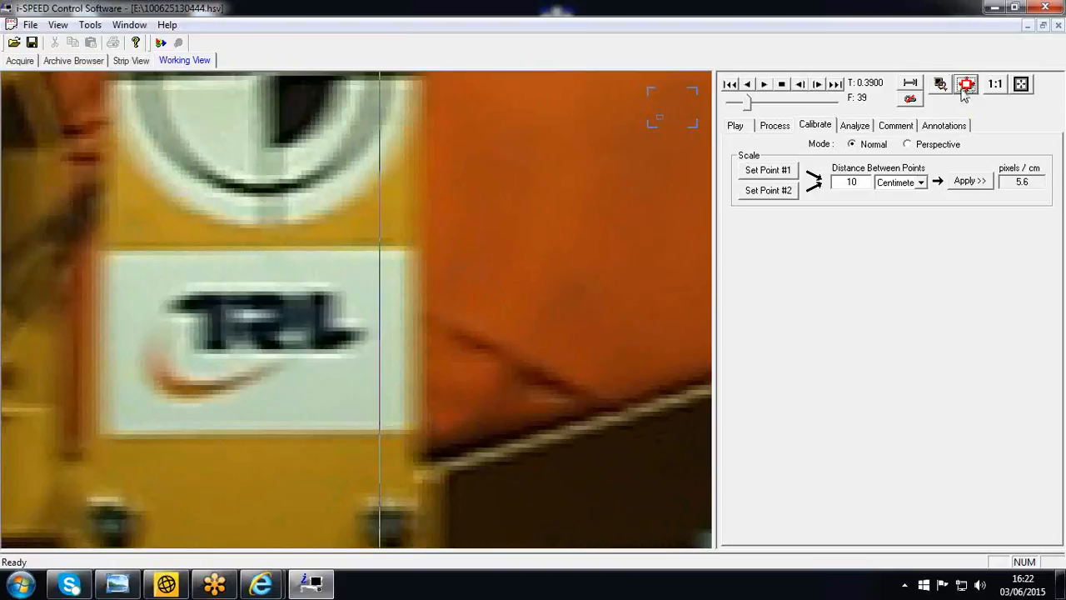
left_click_drag(489, 196, 562, 326)
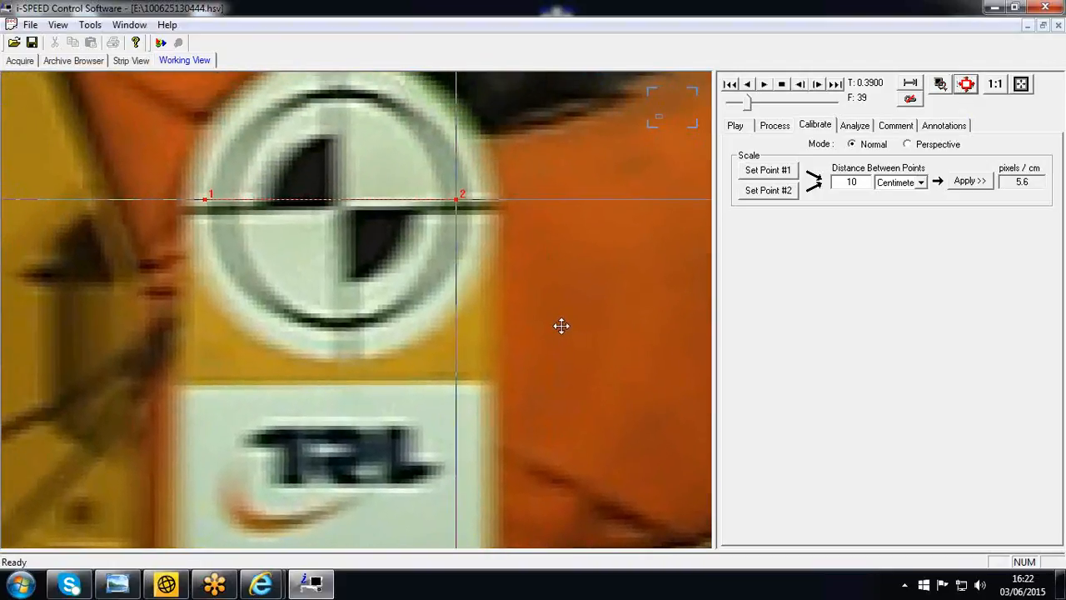
left_click(939, 84)
left_click_drag(441, 257, 439, 166)
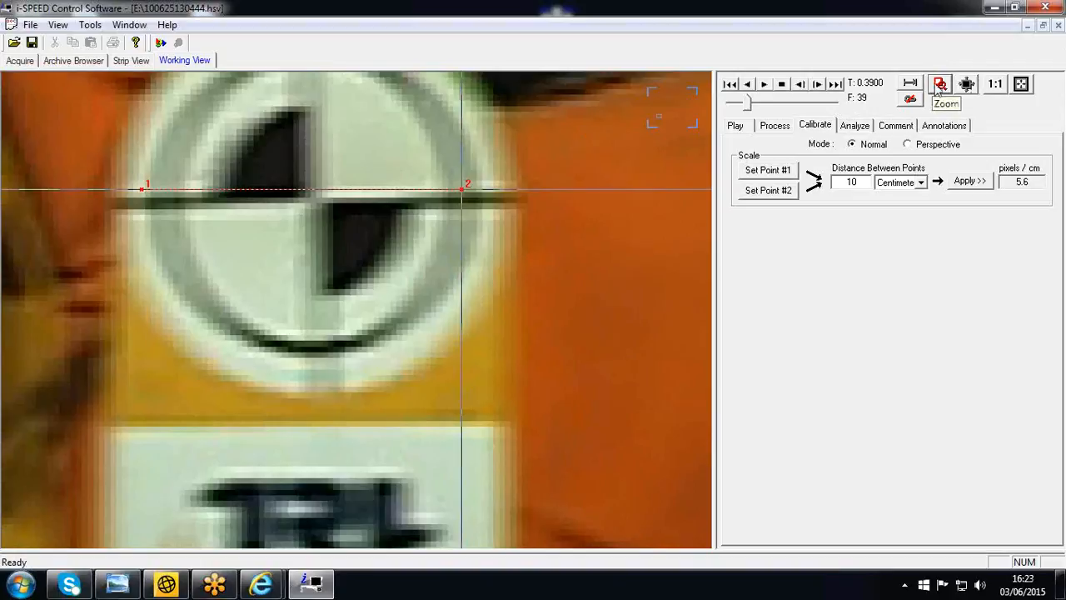
left_click(938, 85)
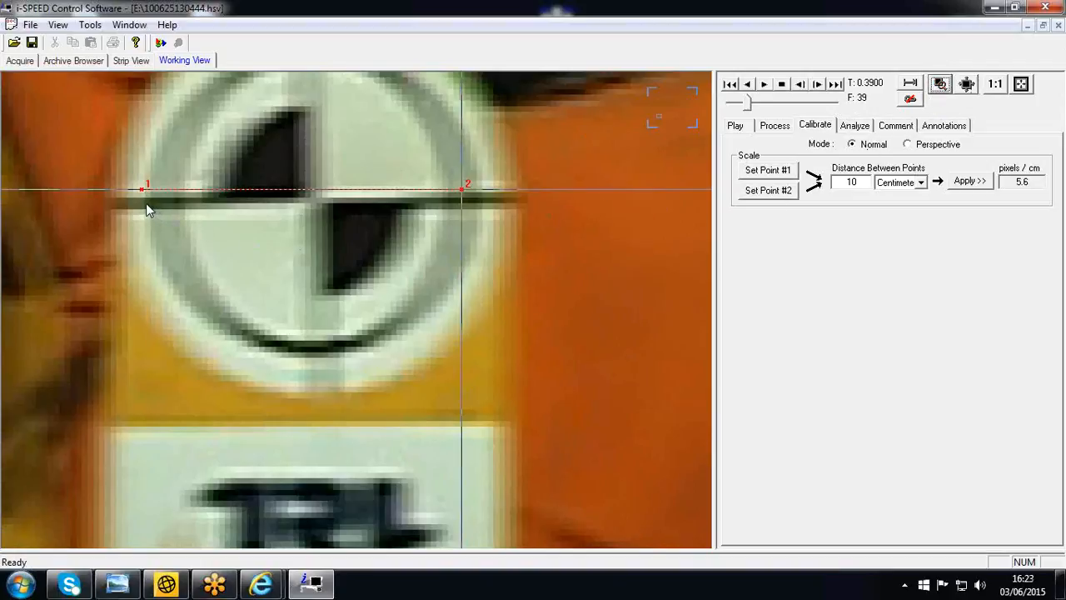
left_click(783, 173)
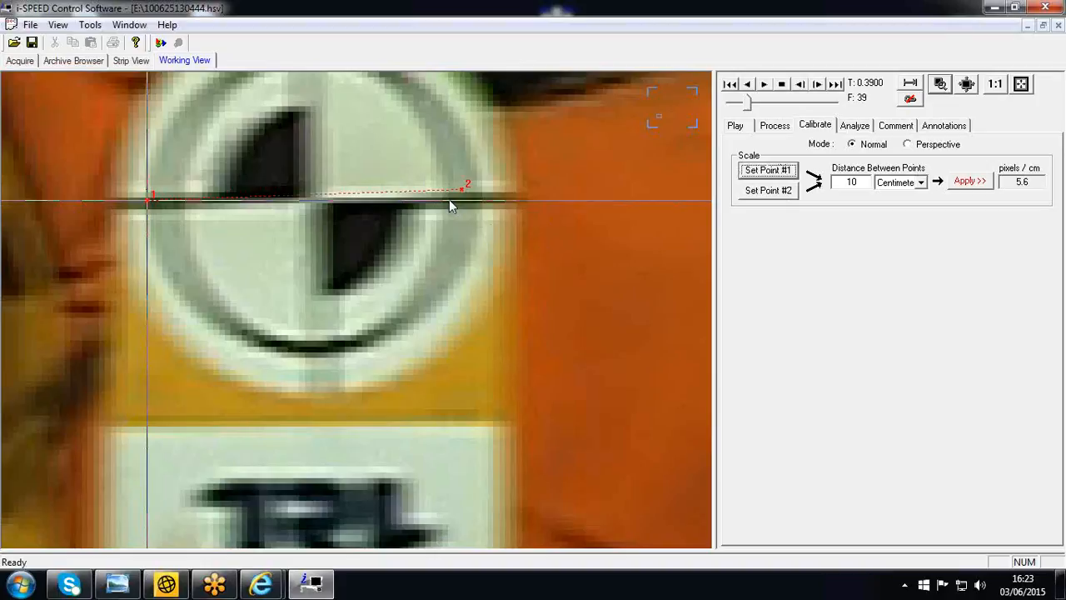
left_click(481, 199)
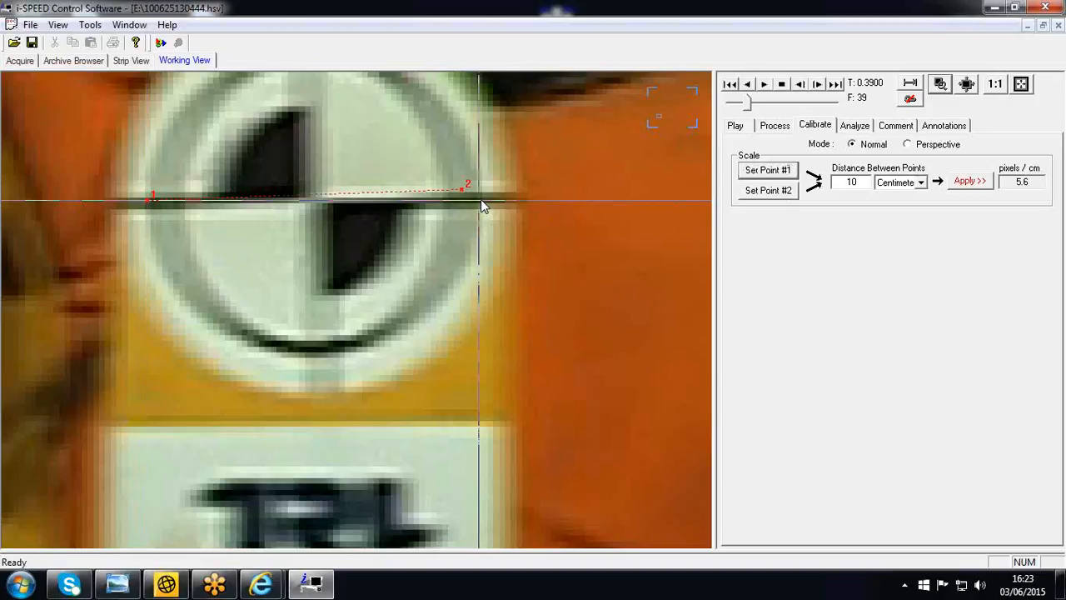
left_click(785, 192)
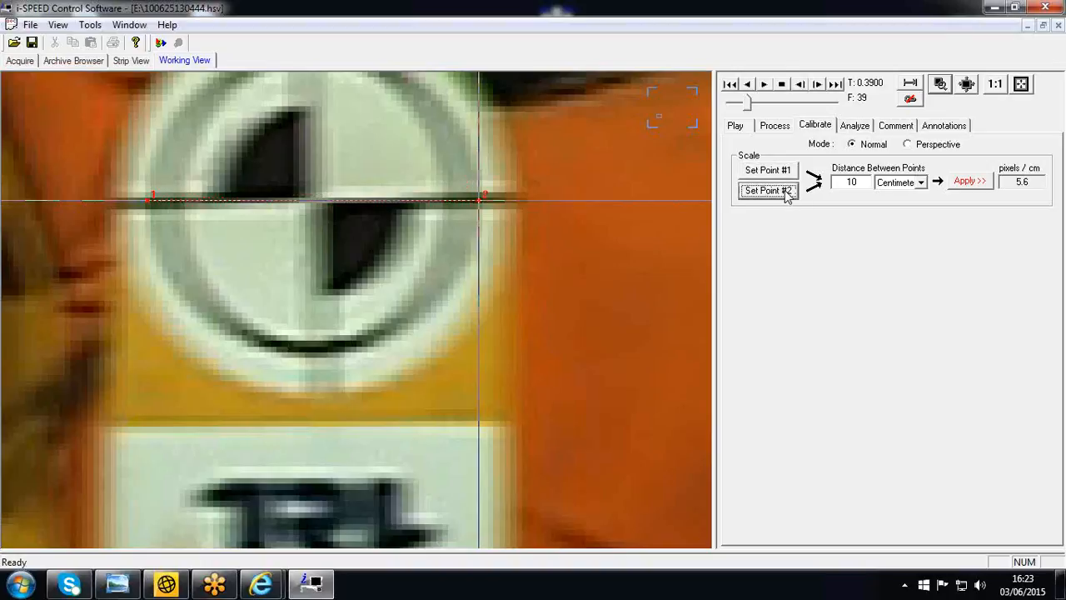
left_click(963, 183)
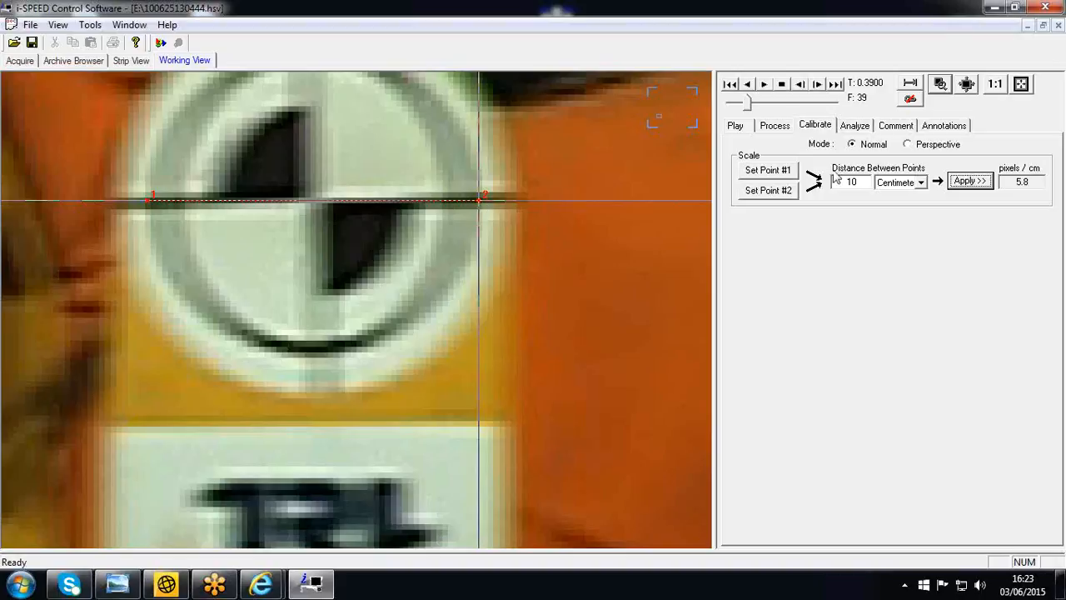
- Return the view to the whole frame and re-enter 10 as the distance between the calibration points
left_click(940, 85)
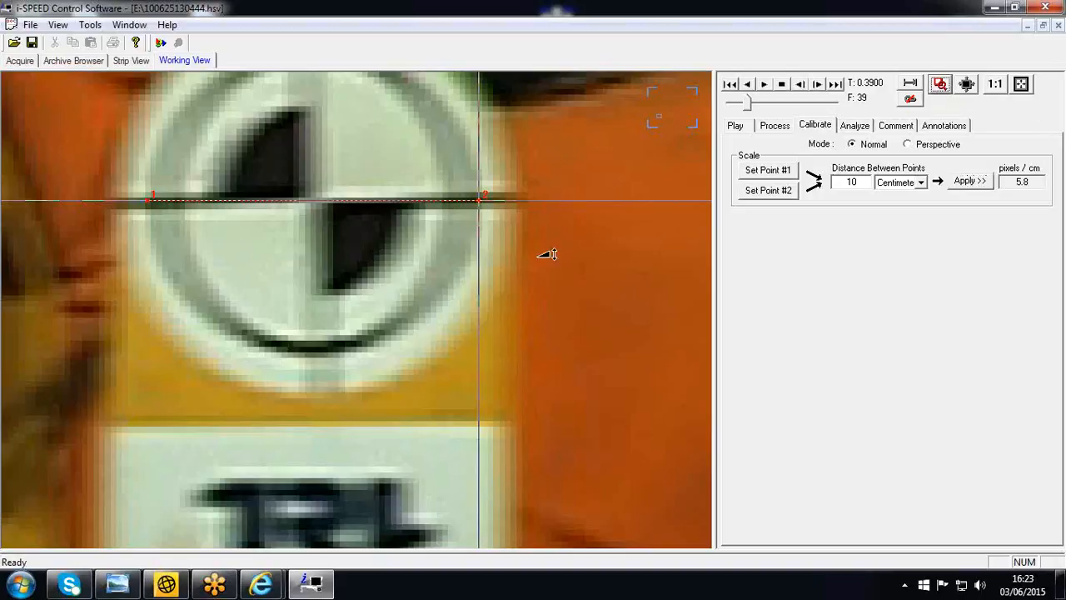
left_click(516, 260)
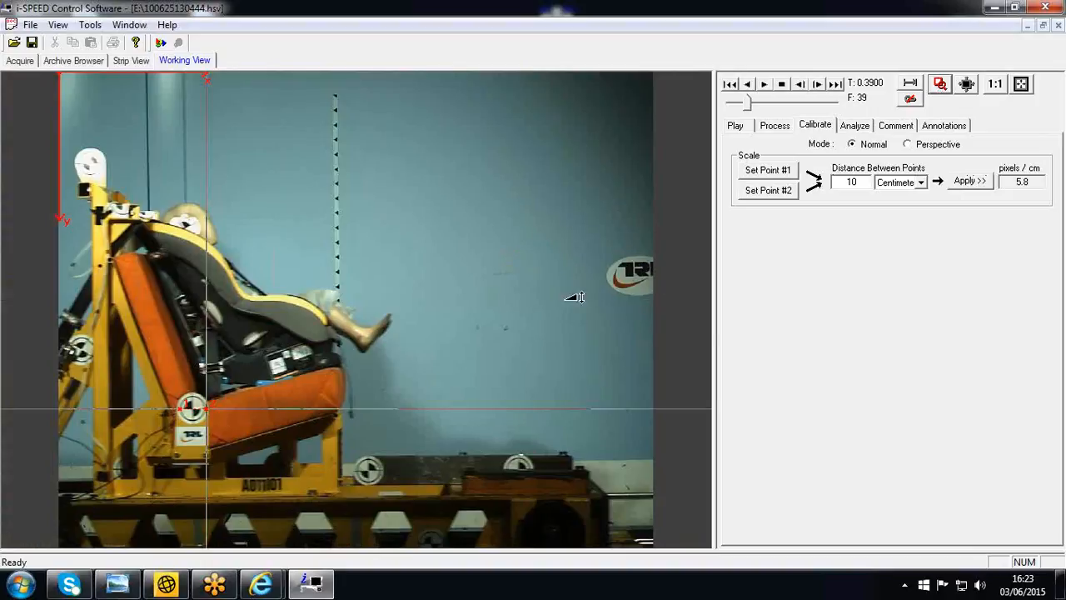
left_click(947, 88)
double_click(853, 181)
key("BackSpace")
type("10")
- Try to switch the calibration mode to Perspective
left_click(908, 145)
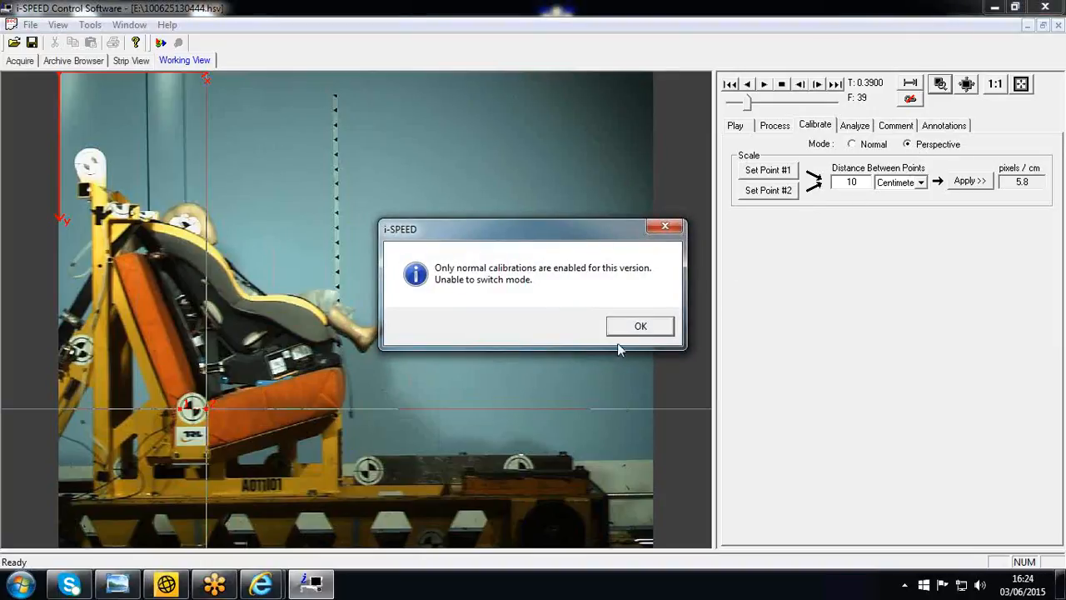
left_click(637, 330)
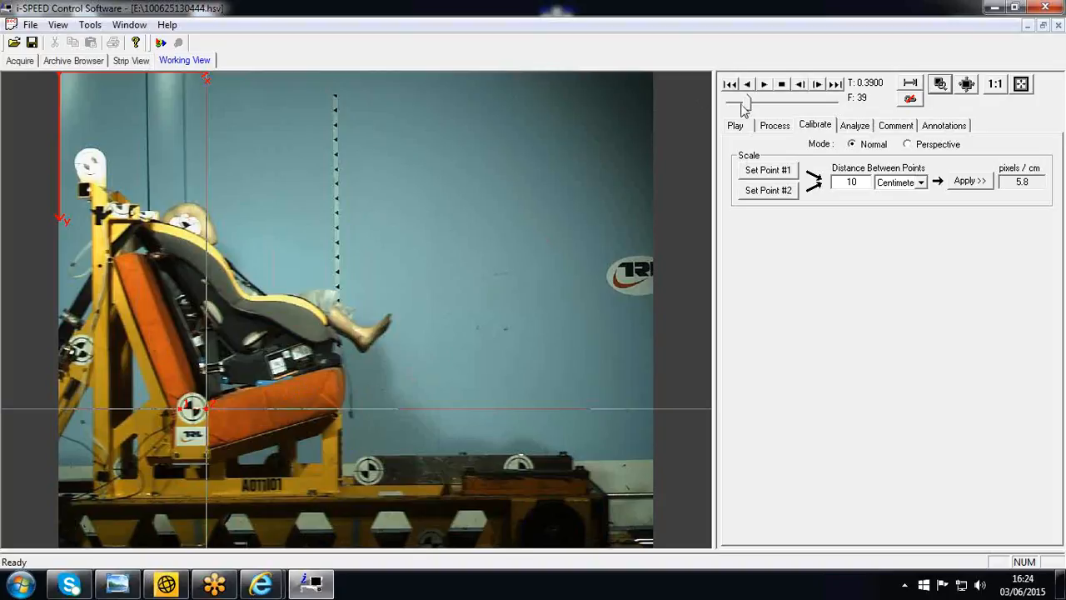
mouse_move(748, 102)
left_mouse_down()
mouse_move(773, 107)
mouse_move(733, 106)
mouse_move(751, 112)
left_mouse_up()
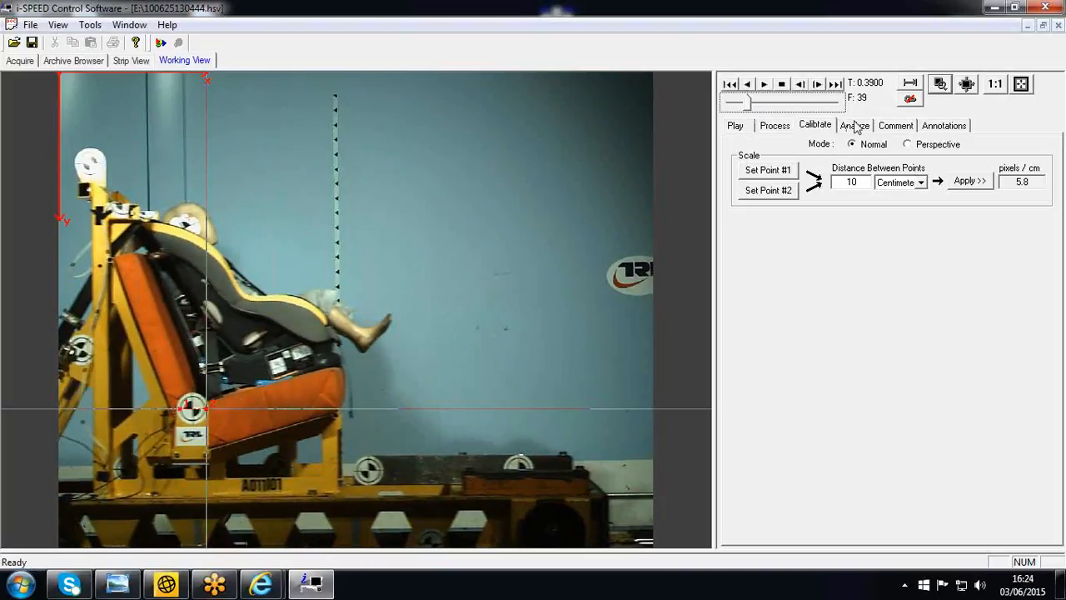
- Start feature tracking with measurement units in centimeters and lock feature 4
left_click(856, 126)
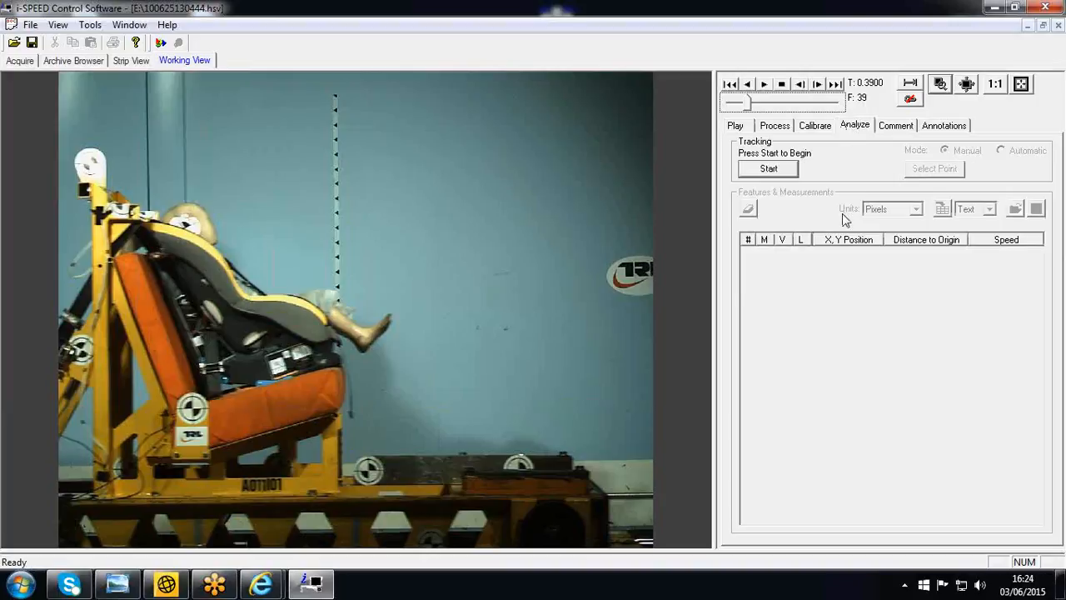
left_click(782, 174)
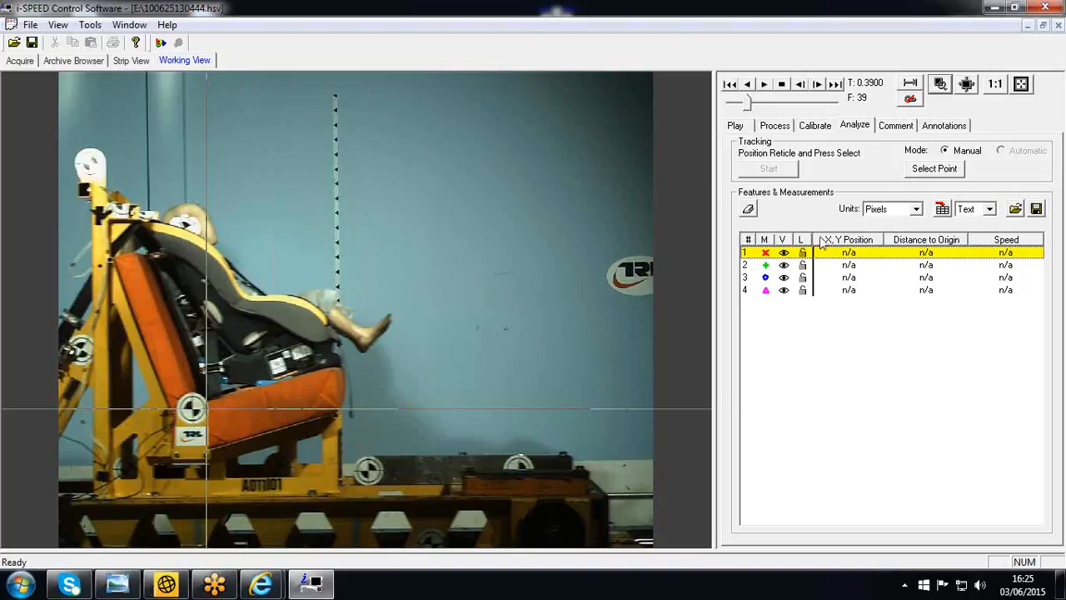
left_click(916, 209)
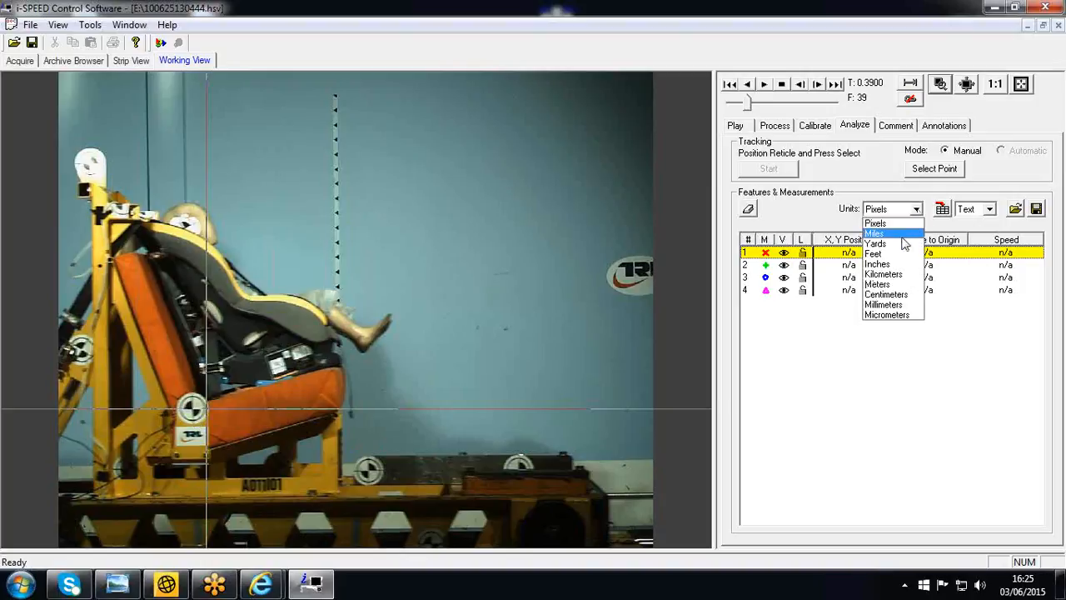
left_click(904, 294)
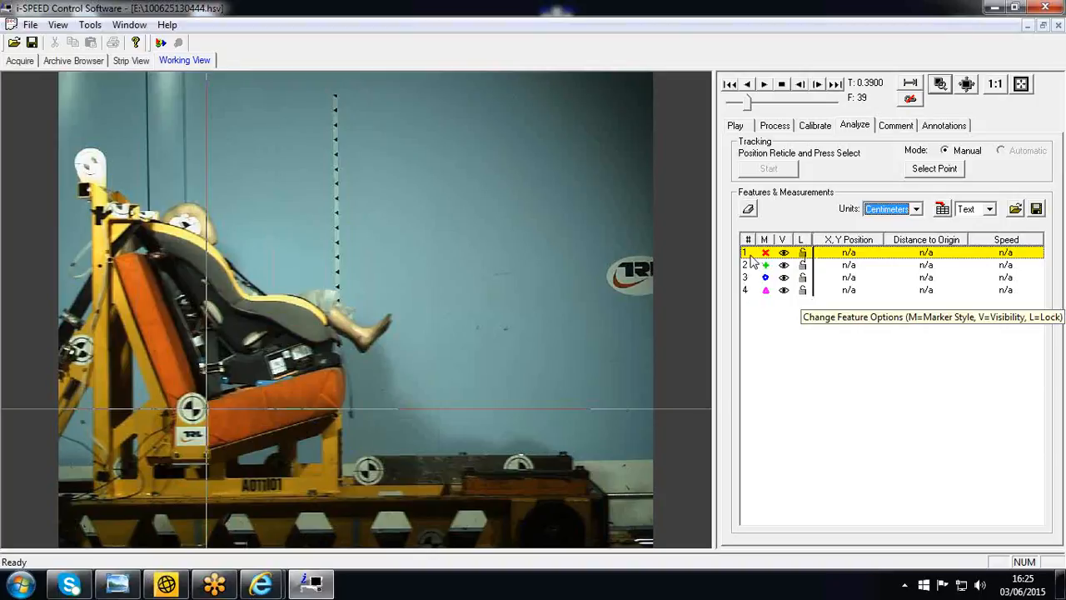
left_click(803, 291)
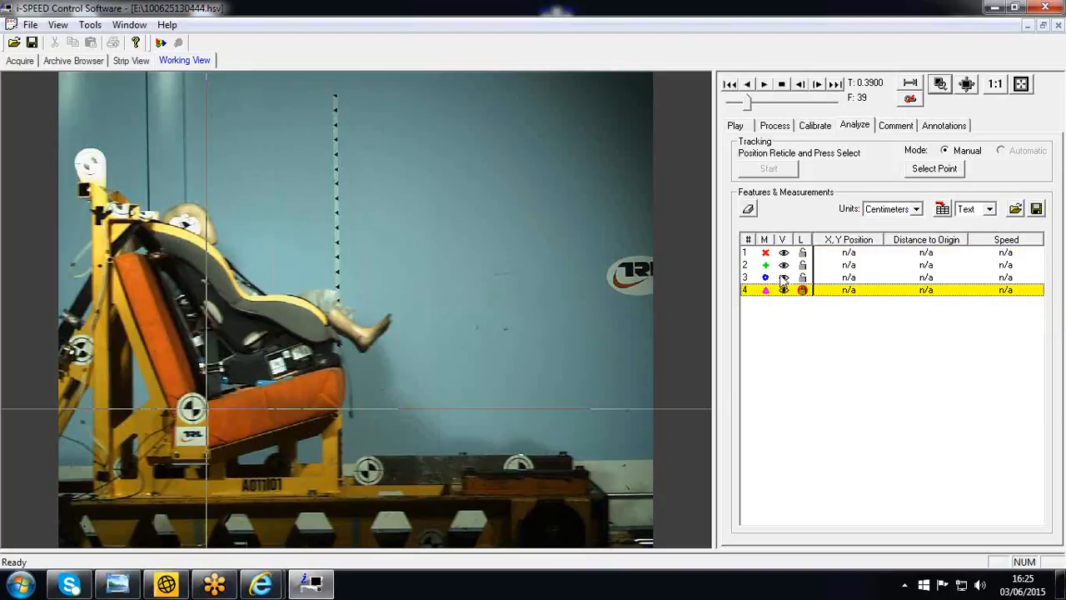
- Mark tracking feature 1 on the round target behind the seat back and feature 2 on the dummy's head target
left_click(758, 258)
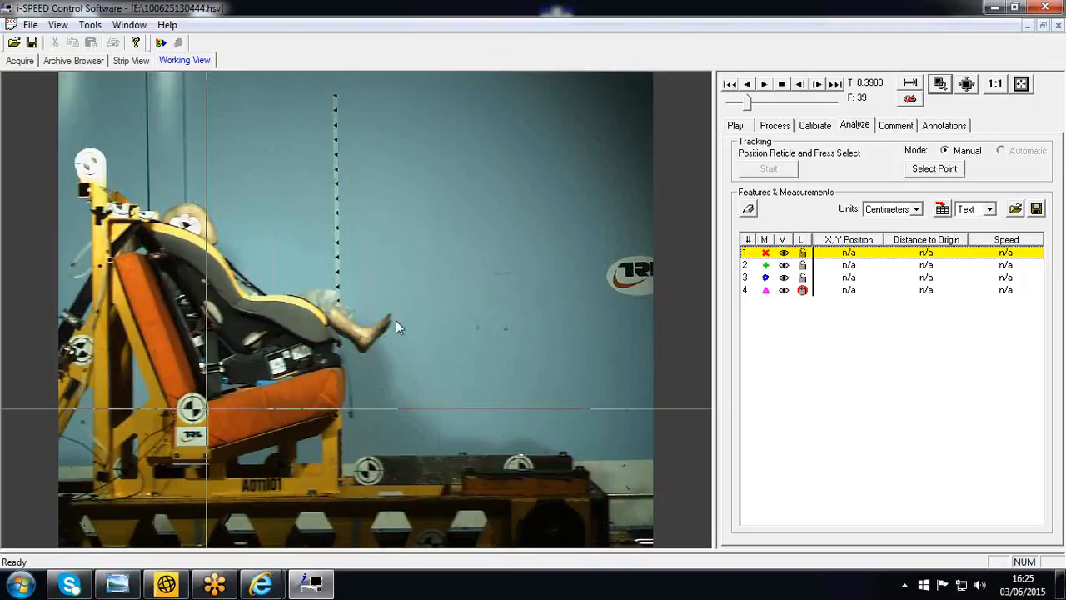
left_click(81, 351)
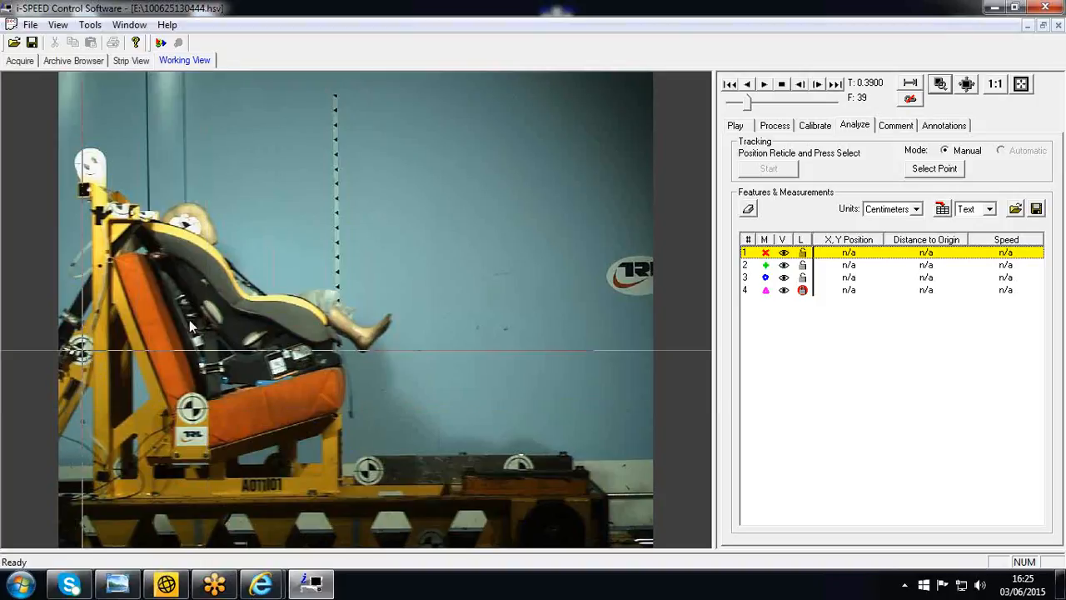
left_click(931, 170)
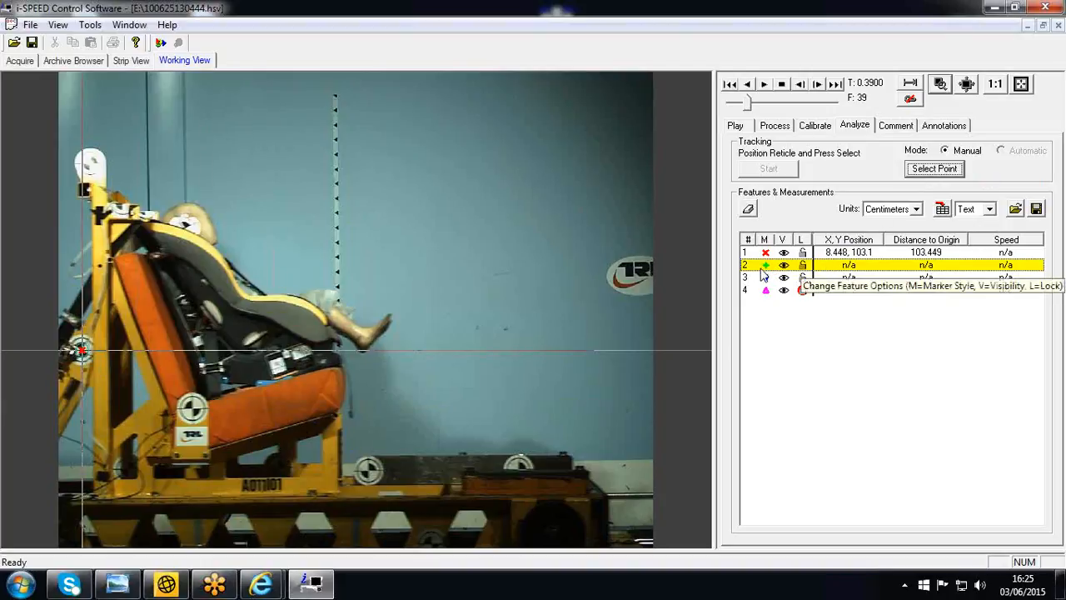
left_click(187, 226)
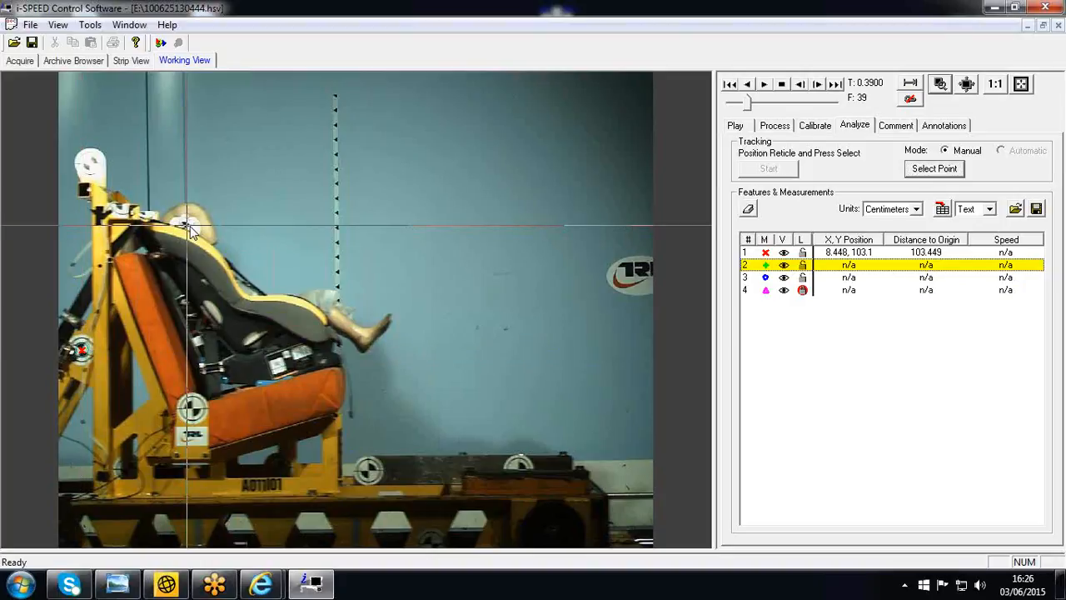
left_click(928, 171)
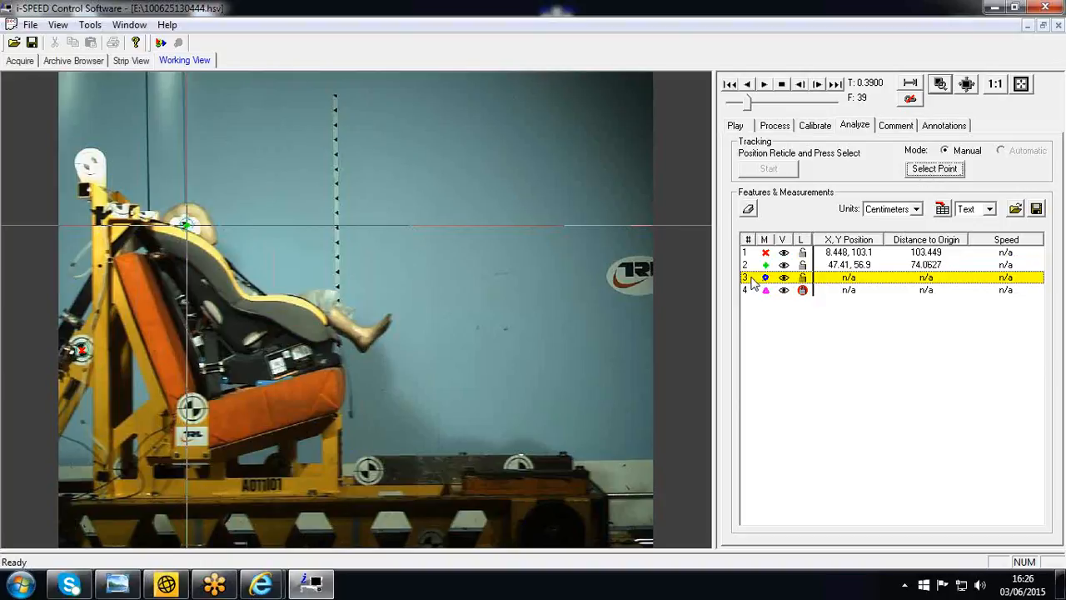
- Mark tracking feature 3 on the round target at the seat base in frame 39
left_click(191, 408)
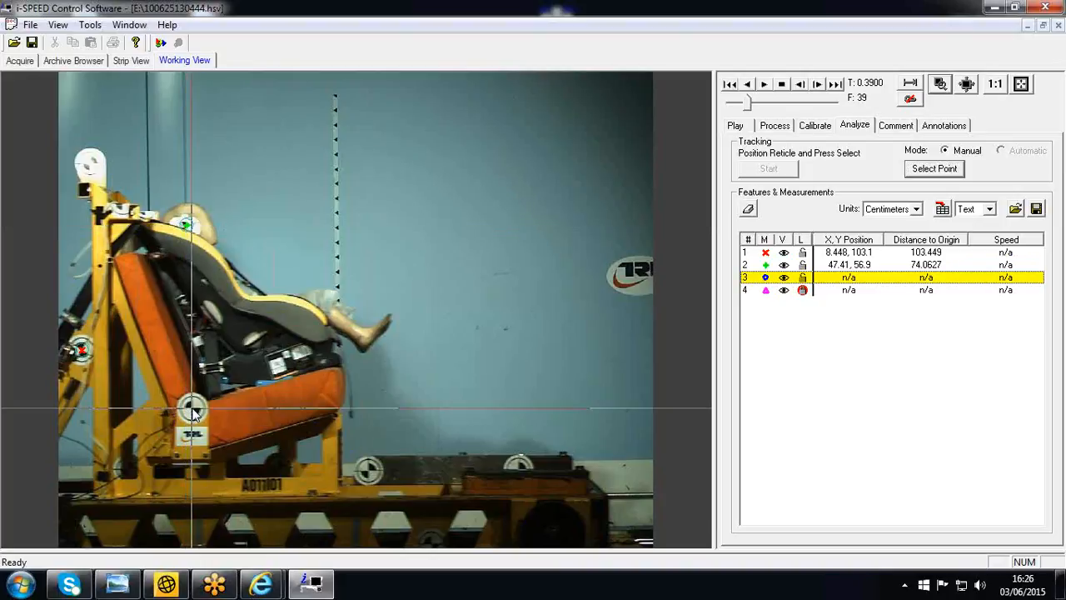
left_click(924, 169)
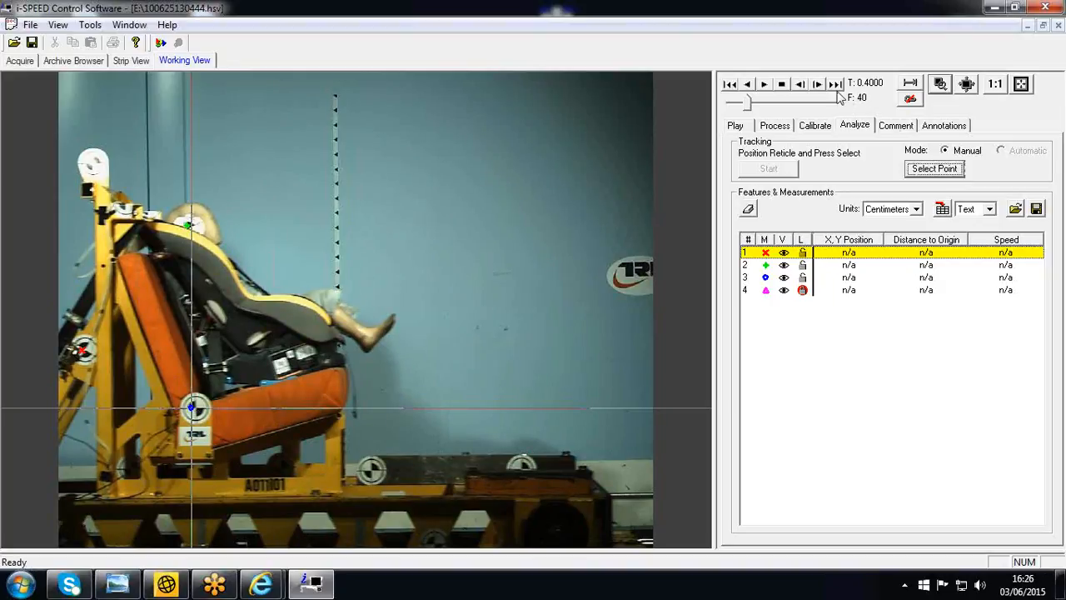
- Advance to frame 46 and mark features 1, 2 and 3 on the rear, head and seat-base targets
left_click(817, 84)
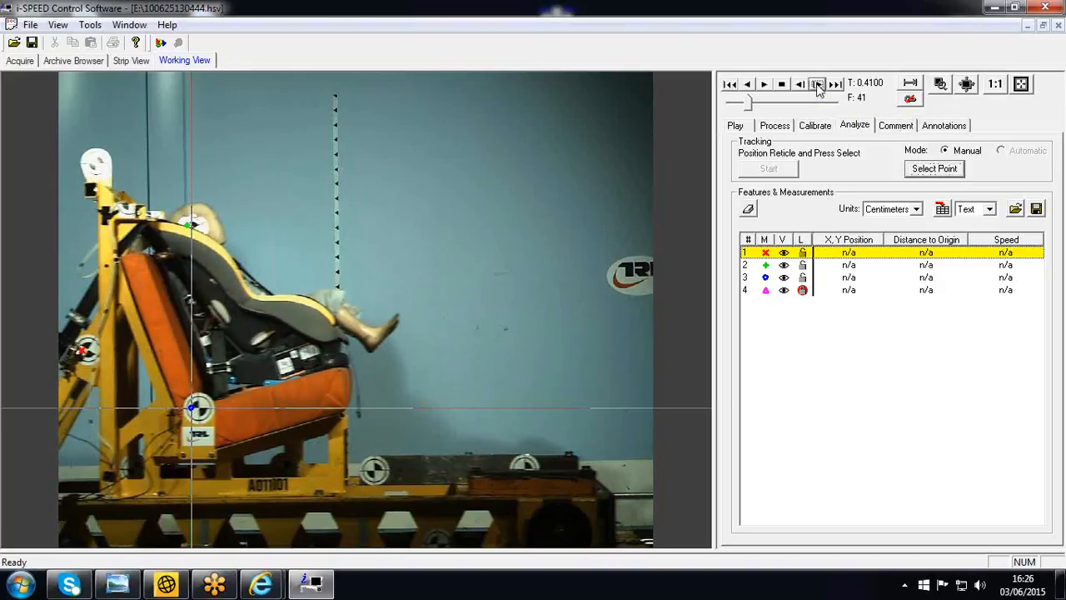
left_click(817, 84)
left_click(818, 84)
left_click(817, 84)
left_click(818, 84)
left_click(818, 85)
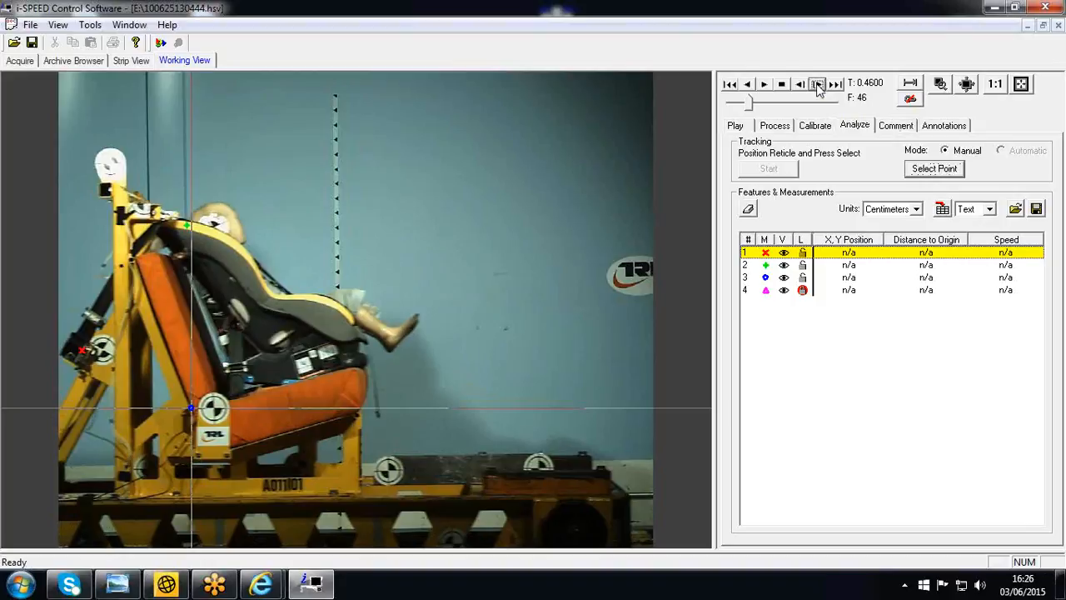
left_click(101, 351)
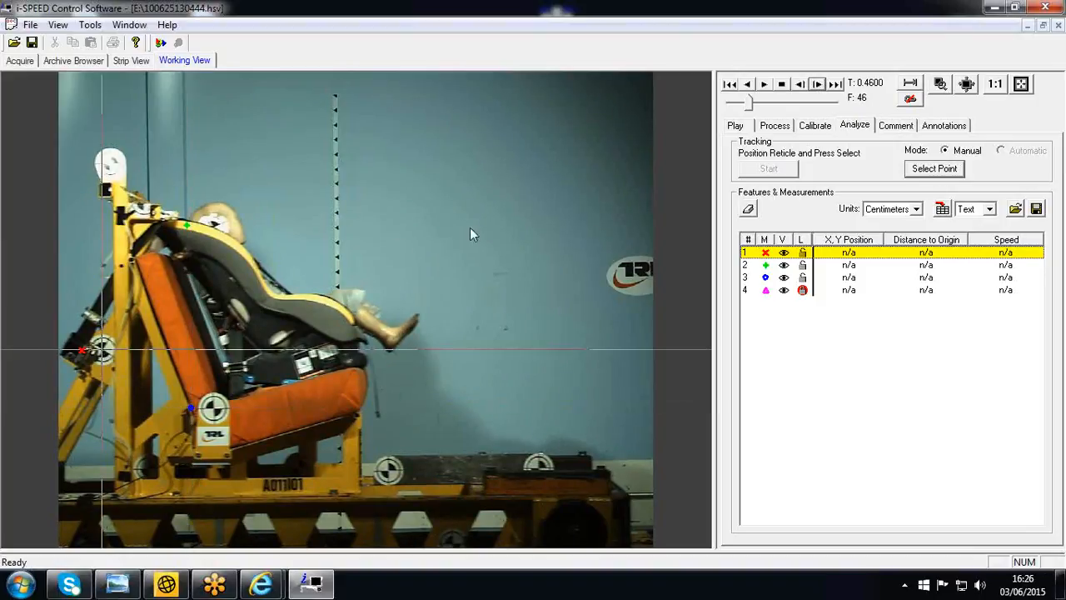
left_click(930, 178)
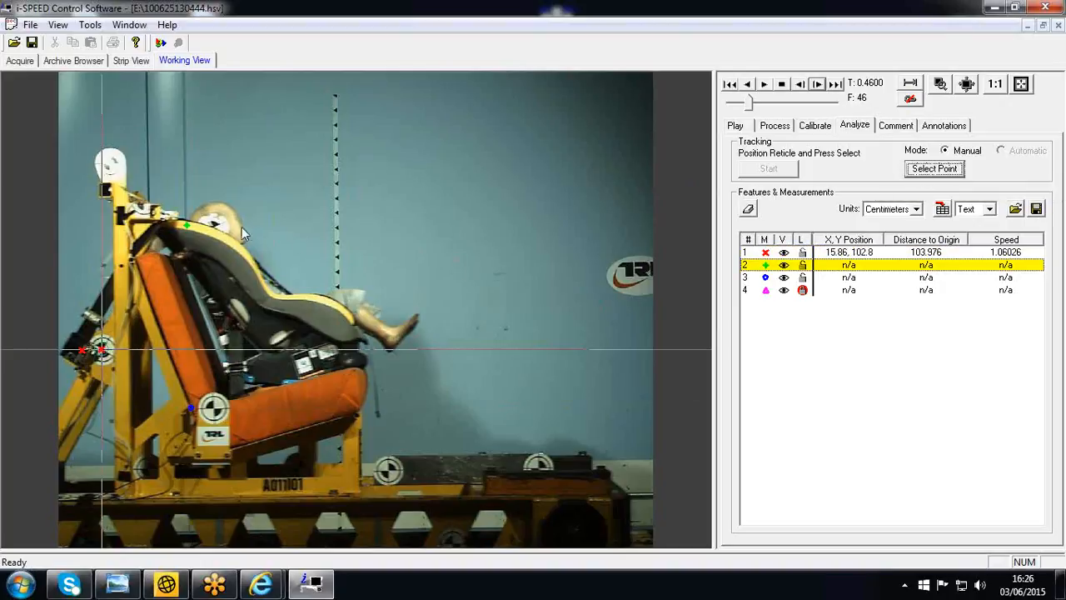
left_click(215, 225)
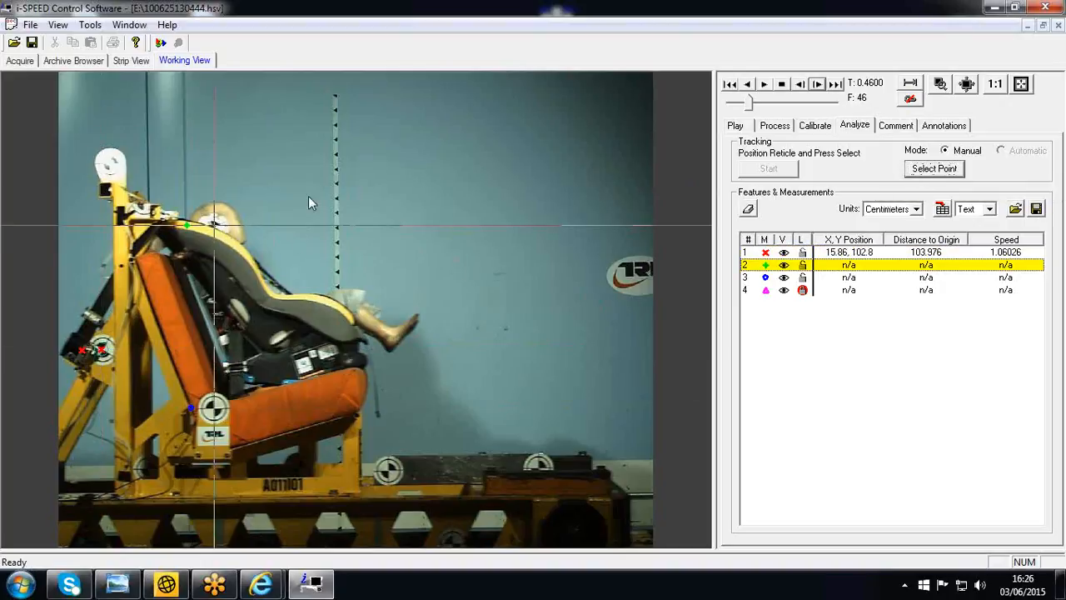
left_click(958, 170)
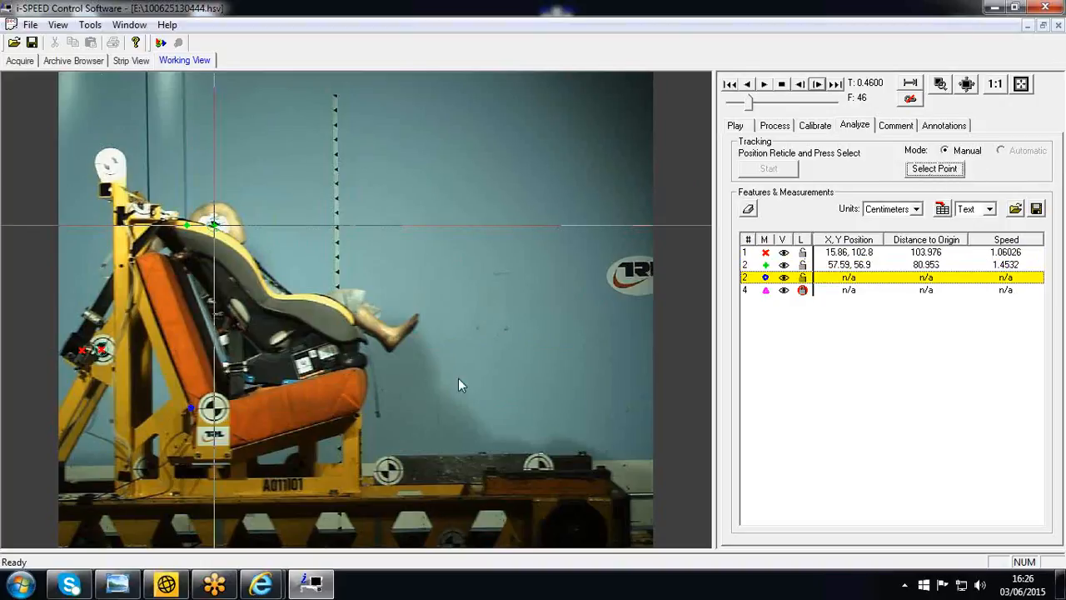
left_click(213, 408)
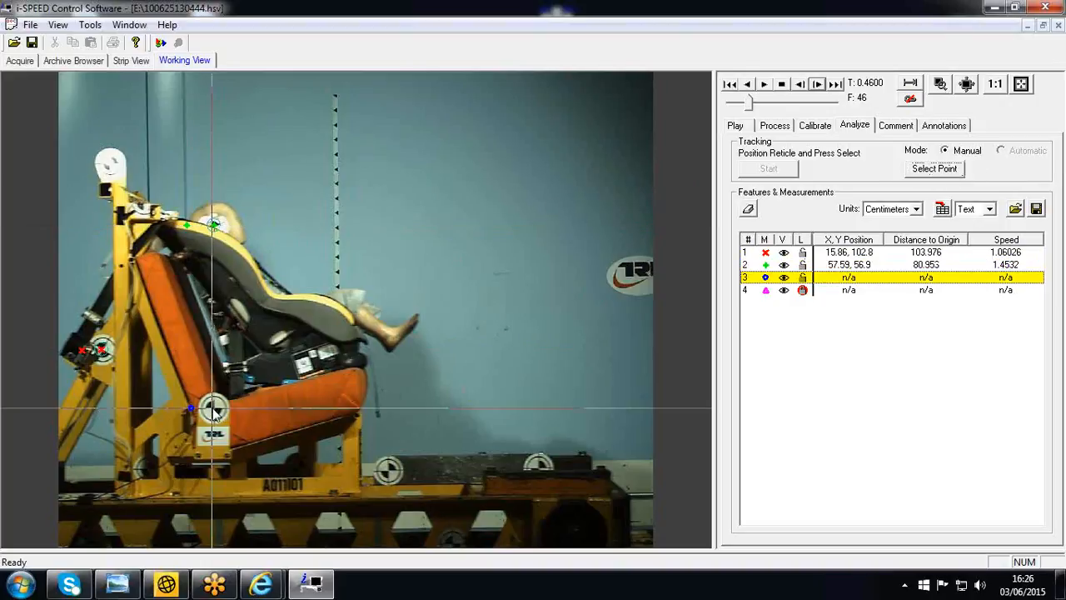
left_click(950, 172)
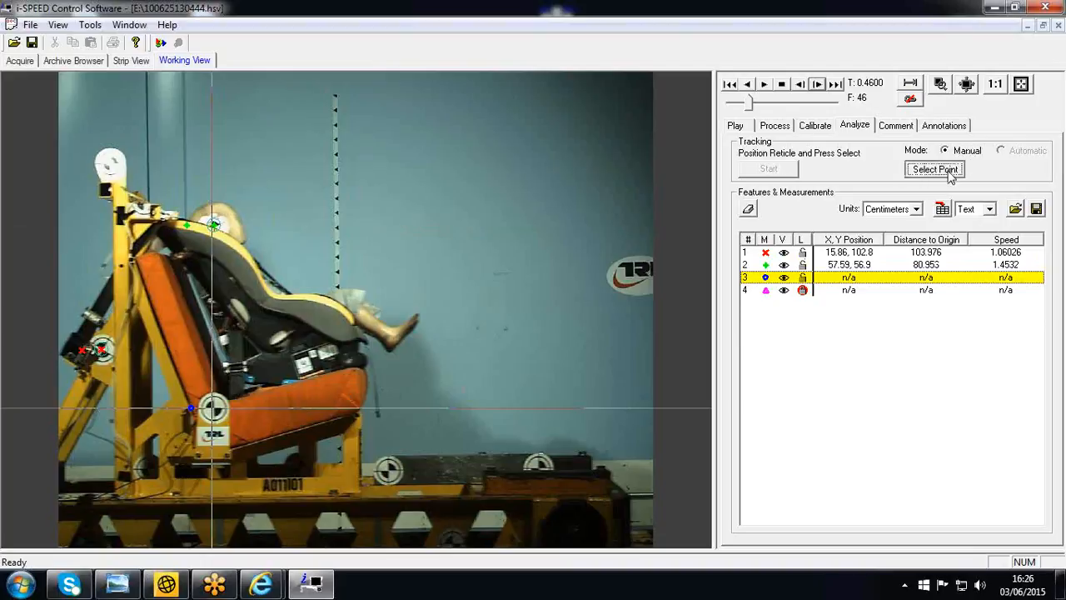
- Advance to frame 52 and mark features 1, 2 and 3 on the rear, head and seat-base targets
left_click(819, 88)
left_click(817, 84)
left_click(818, 84)
left_click(817, 84)
left_click(818, 84)
left_click(818, 84)
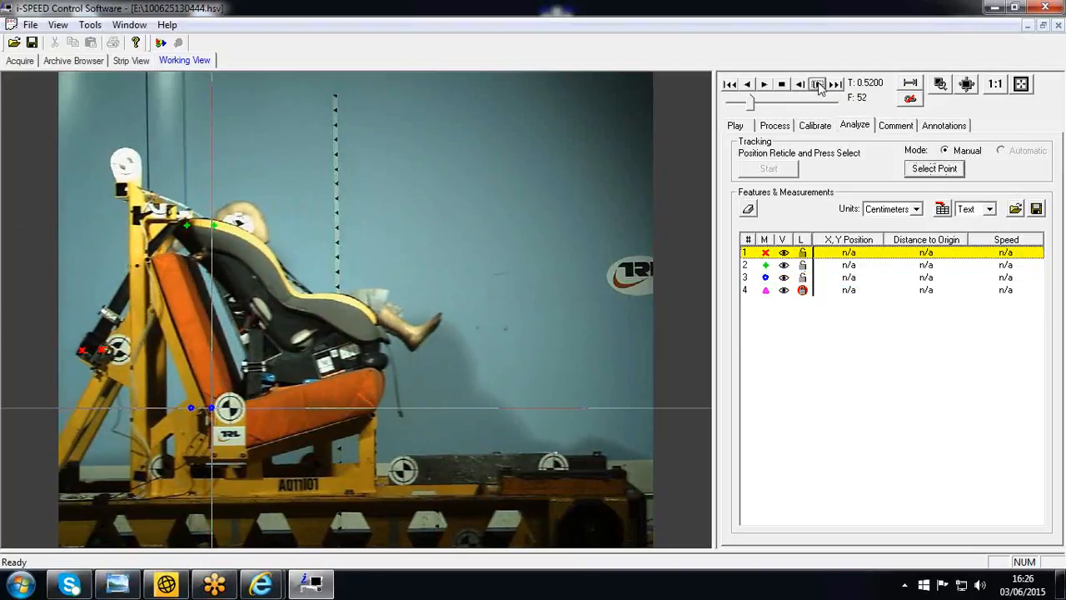
left_click(119, 350)
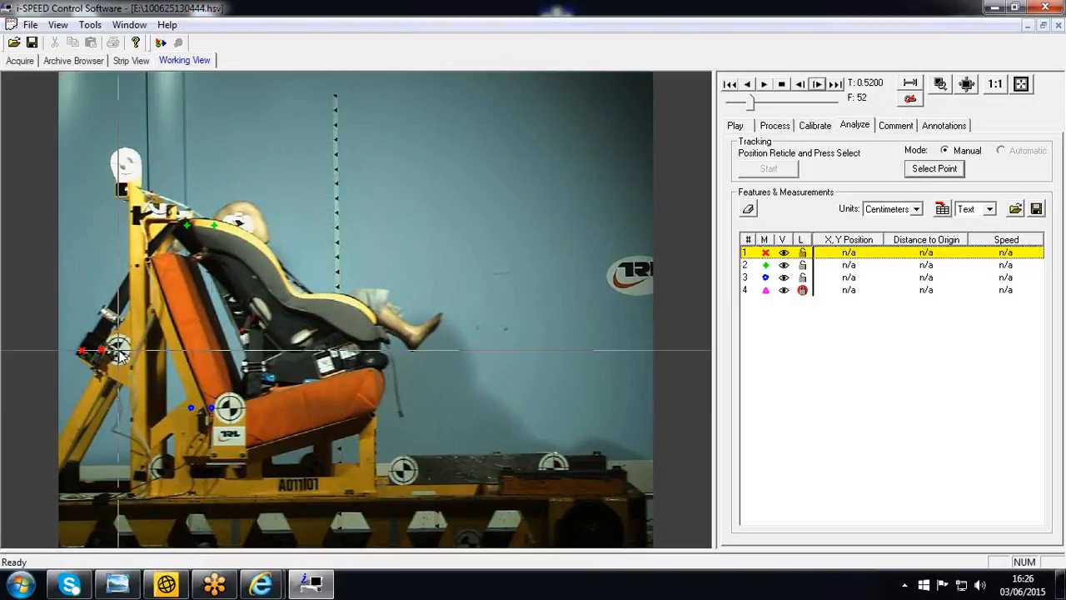
left_click(936, 170)
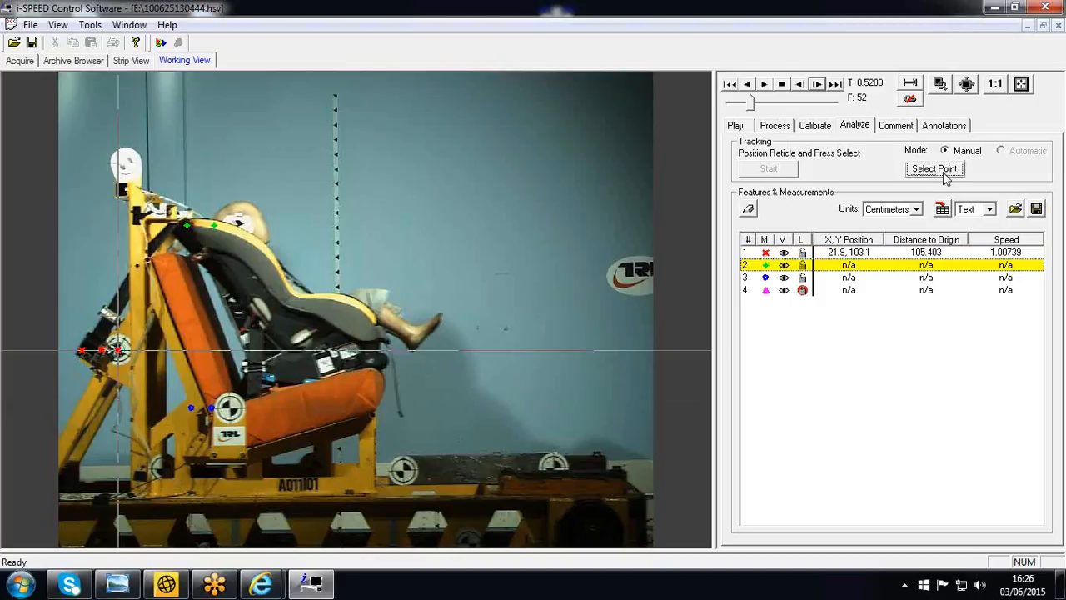
left_click(239, 222)
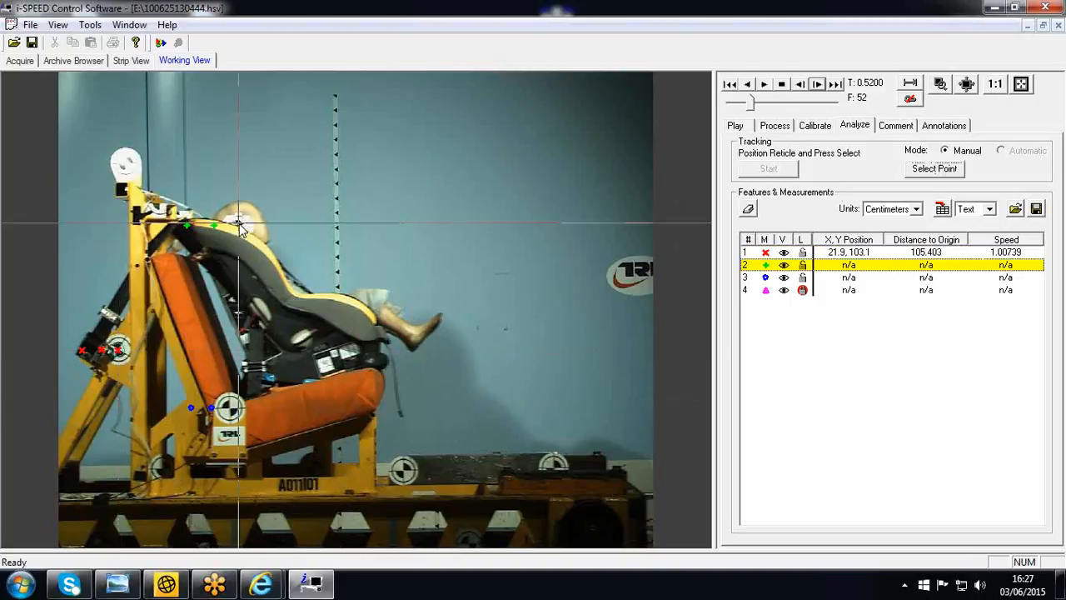
left_click(940, 170)
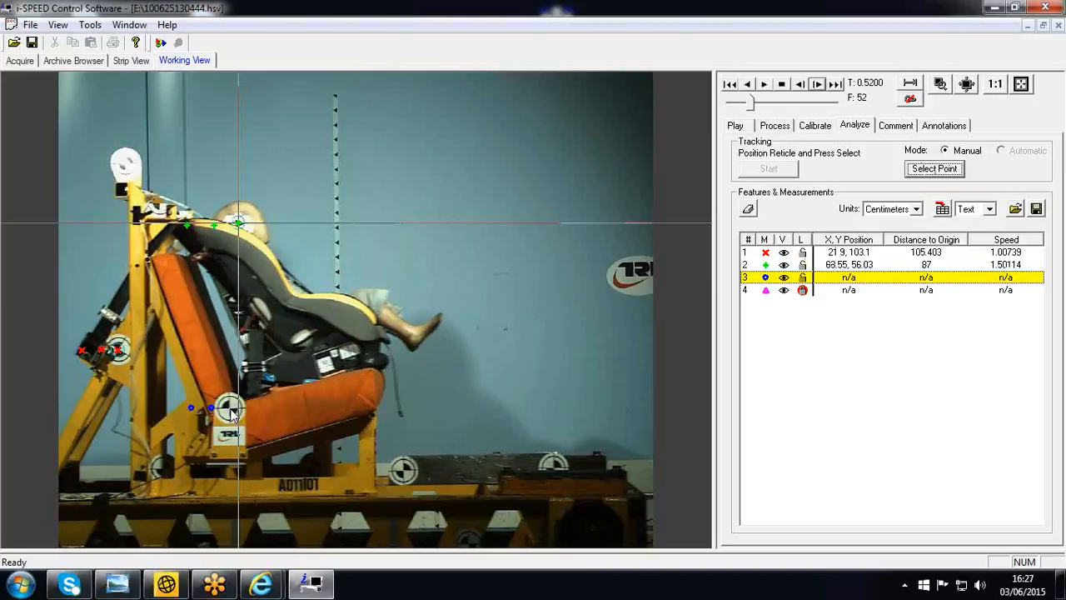
left_click(230, 408)
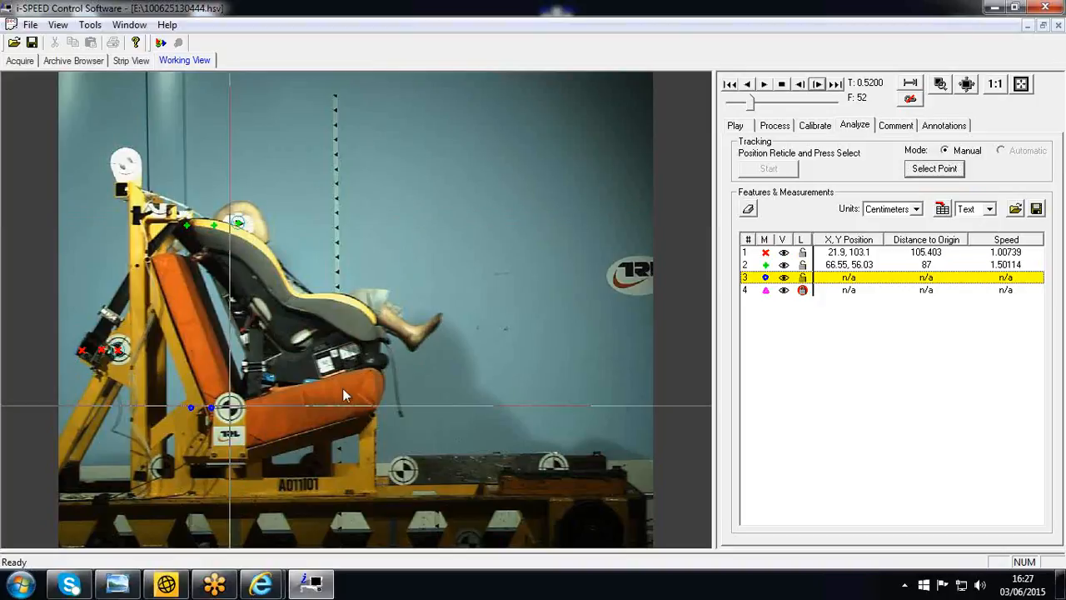
left_click(946, 175)
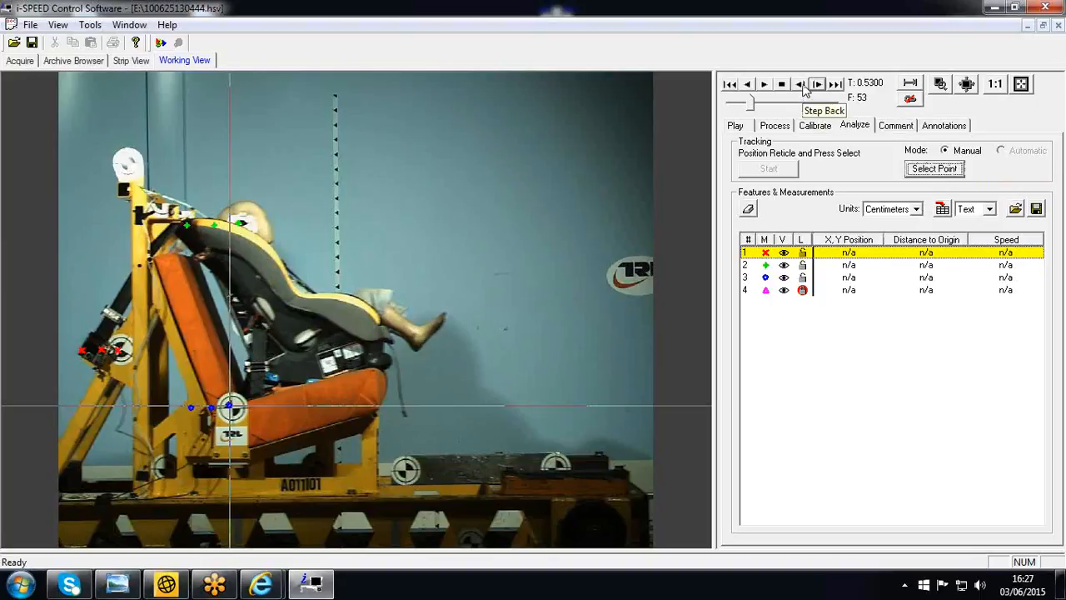
- Return to frame 52 to view its feature measurements and set the measurement output format to Excel
left_click(800, 84)
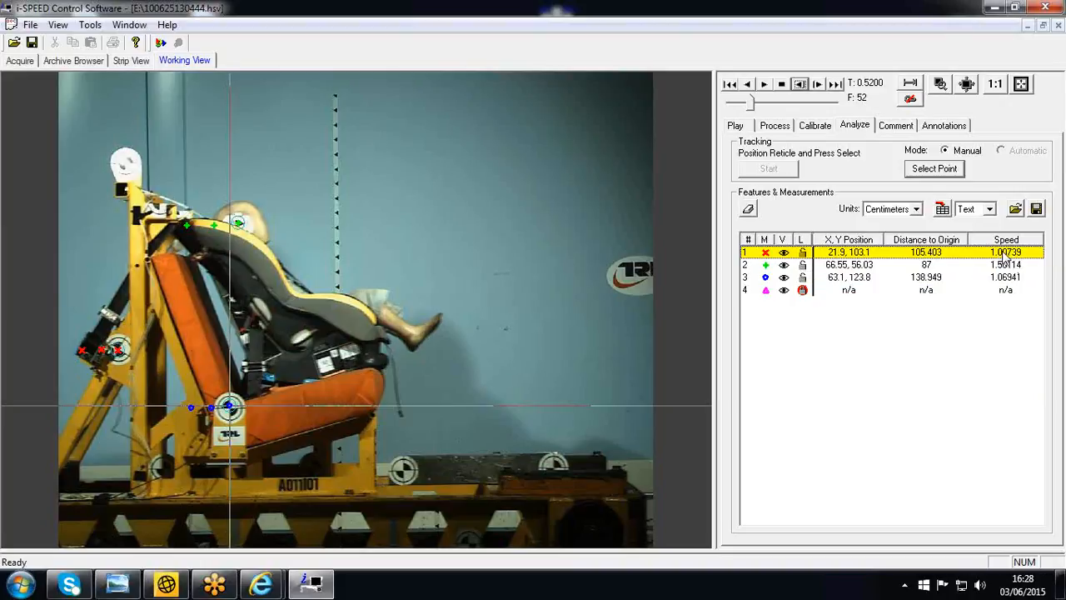
left_click(991, 212)
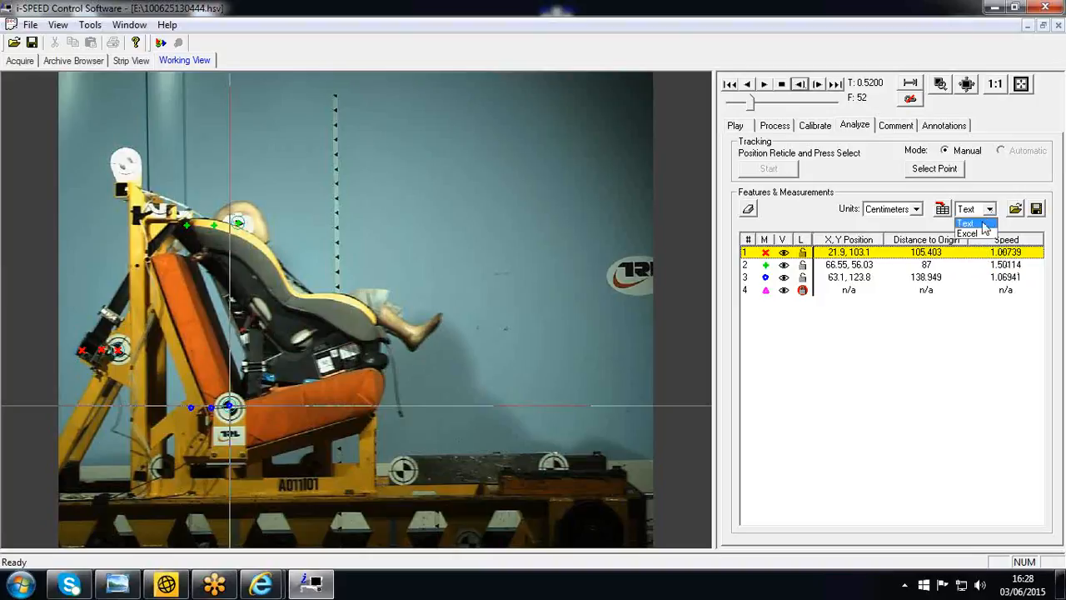
left_click(983, 233)
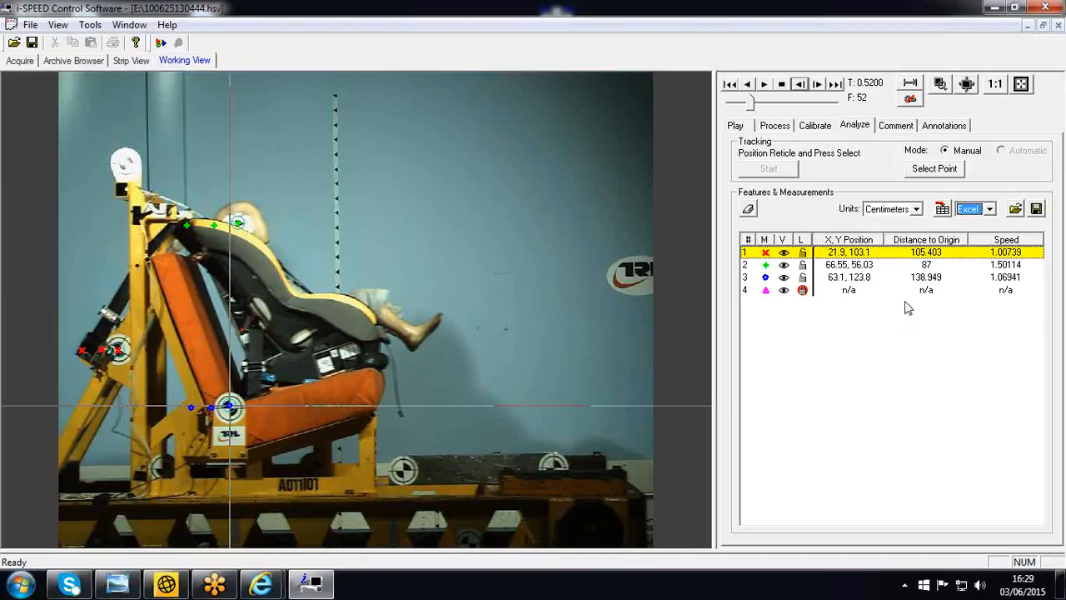
- Add the global comment "Seat Test 43" to the video
left_click(896, 126)
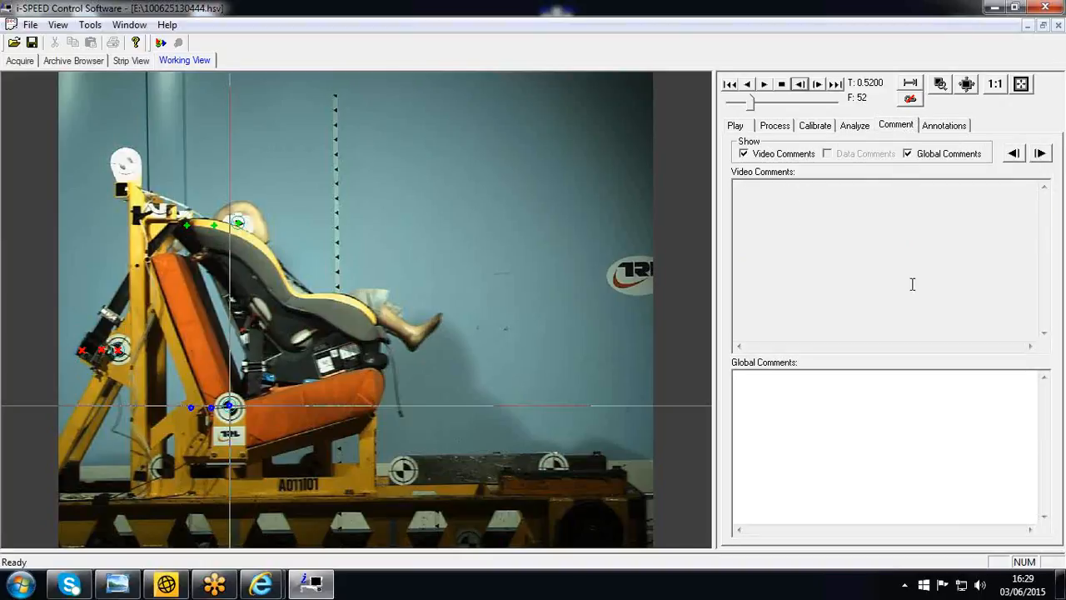
left_click(899, 386)
type("S")
- Play the video backward and forward, stopping at frame 86
left_click(752, 88)
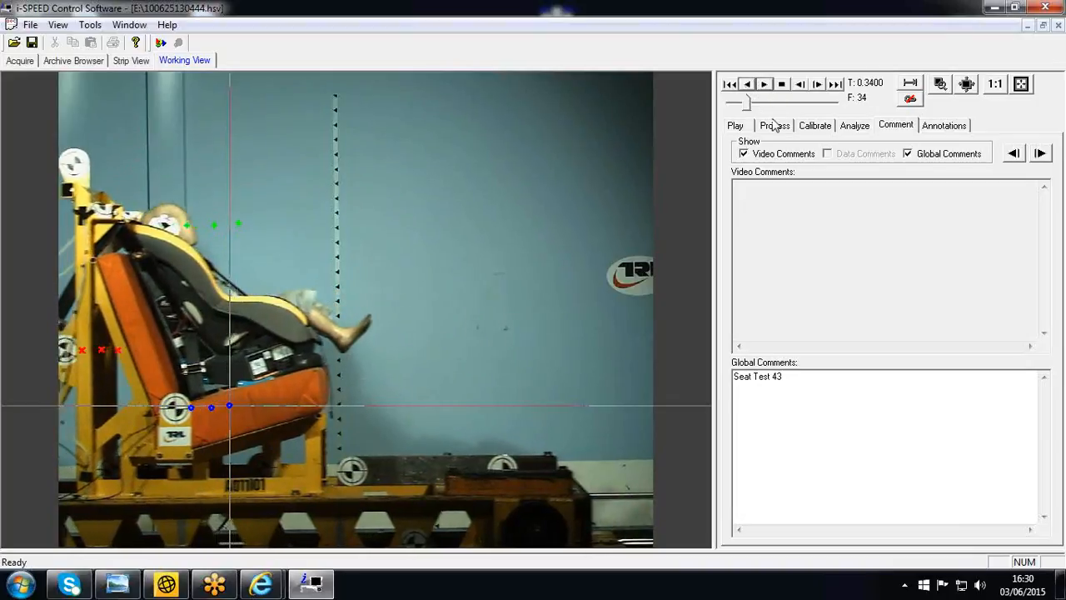
left_click(765, 85)
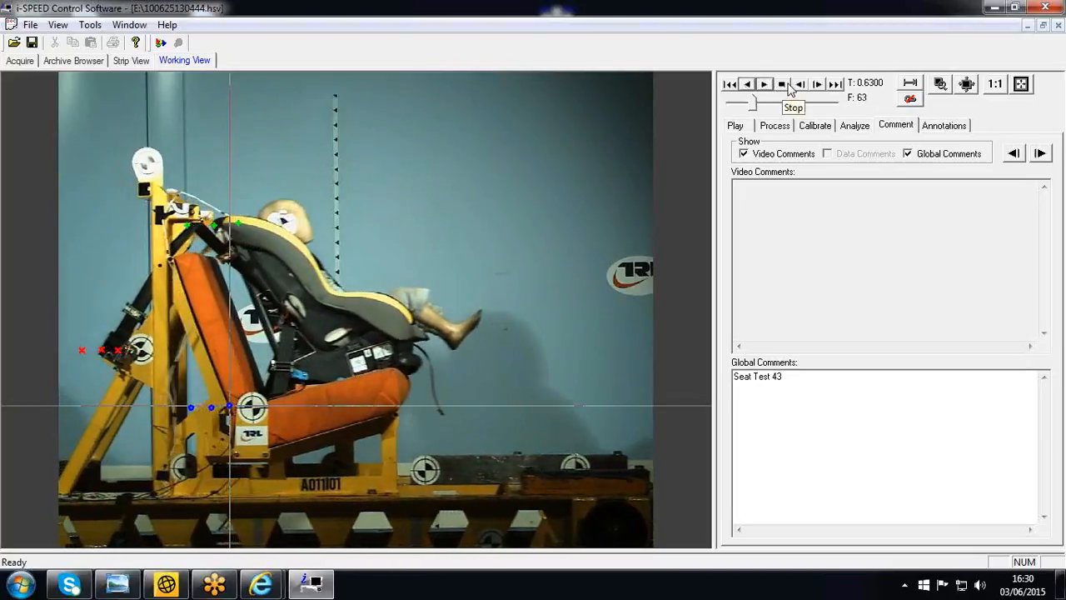
left_click(781, 88)
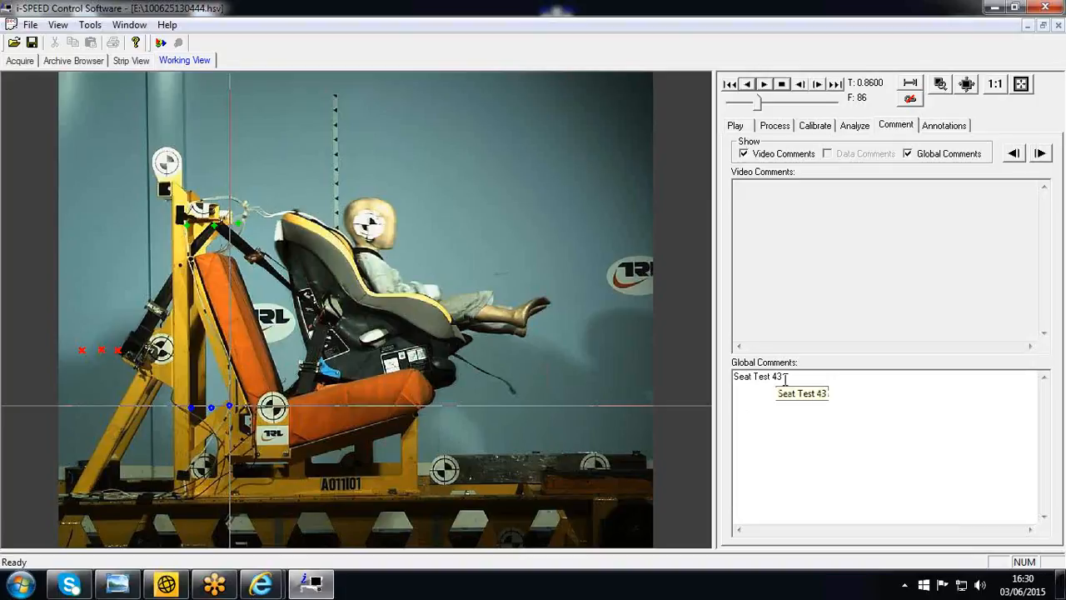
- Add a distance annotation about 152 cm long from the target atop the yellow frame to the dummy's toes
left_click(962, 126)
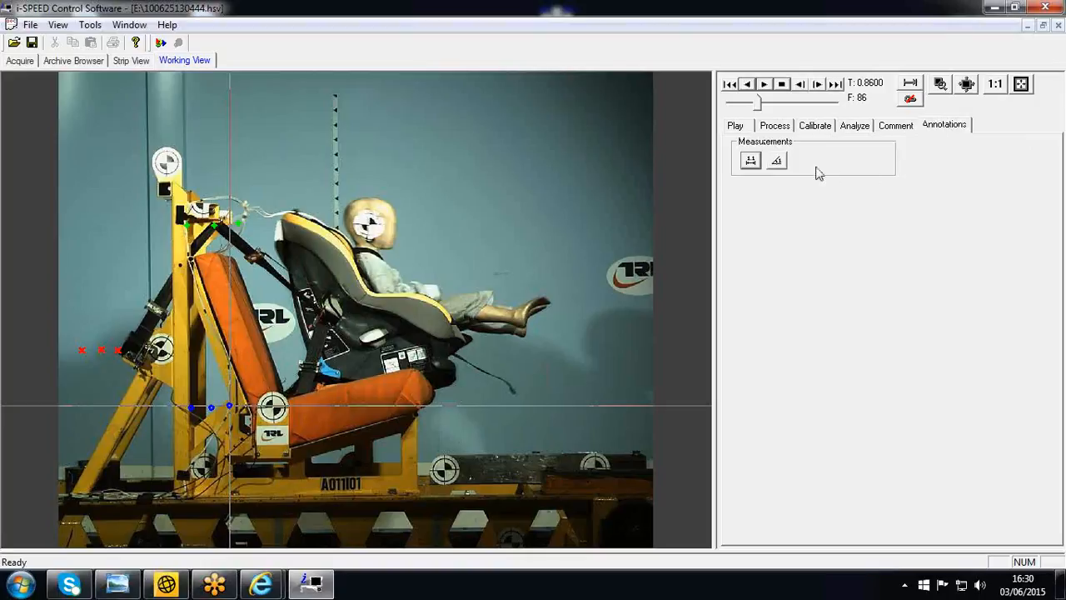
left_click(752, 162)
left_click(167, 164)
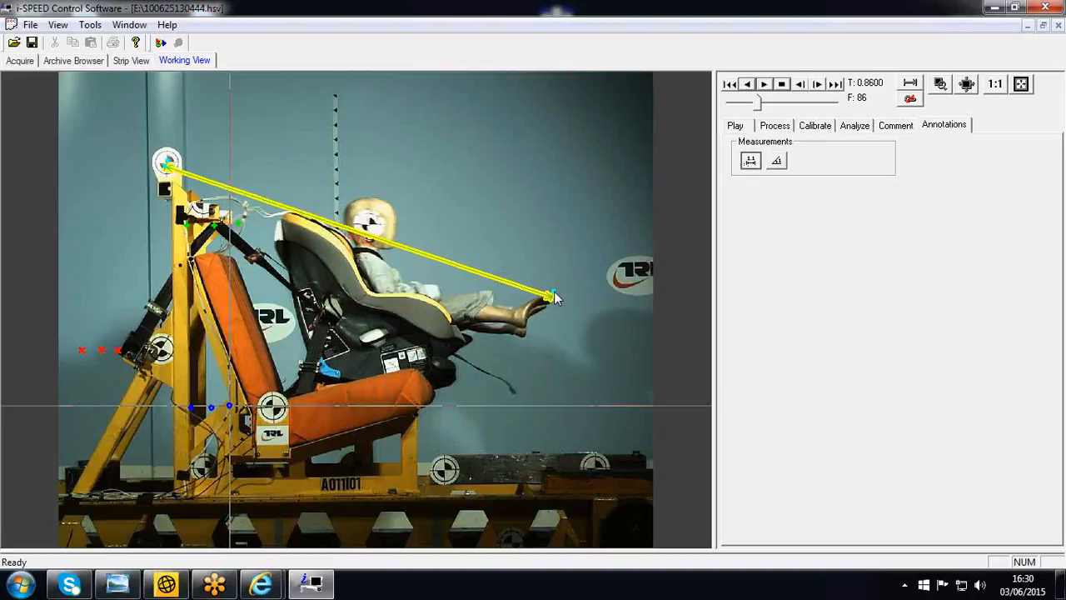
left_click(555, 290)
left_click(566, 297)
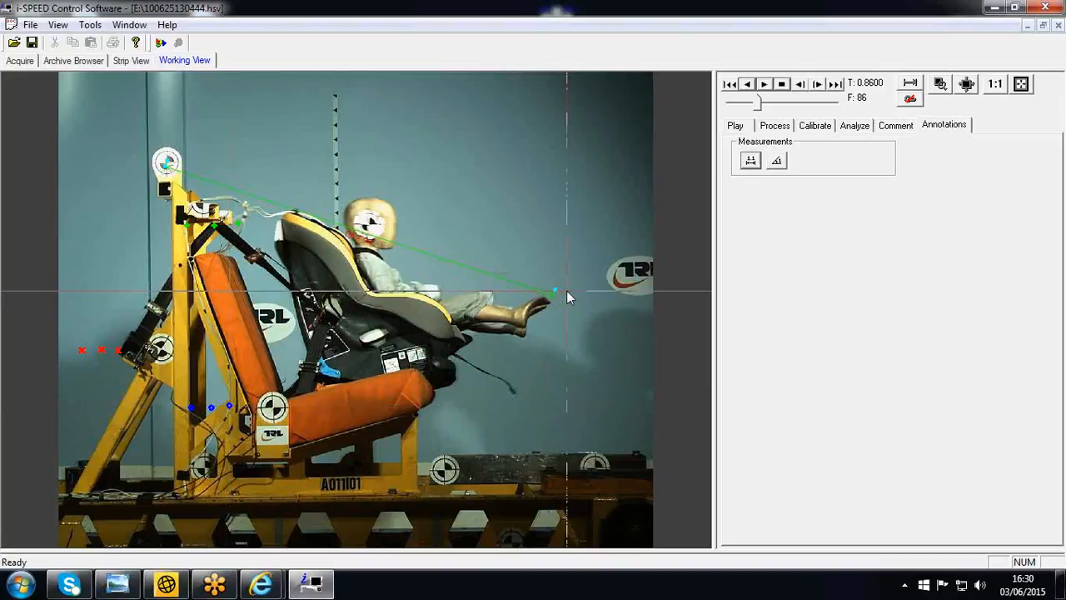
- Set the distance annotation's font size to 72
left_click(369, 237)
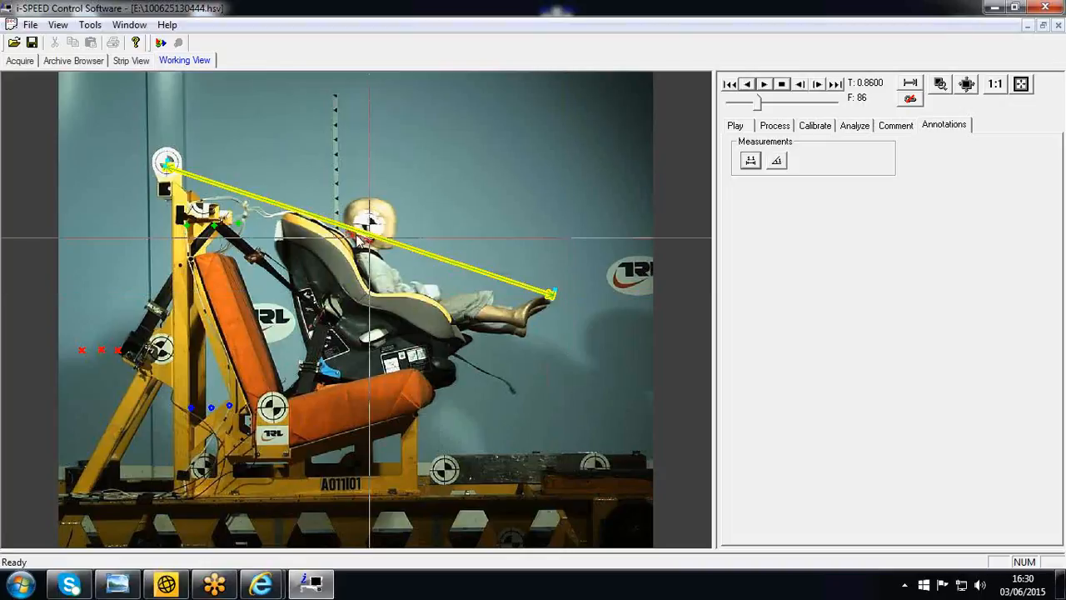
double_click(365, 237)
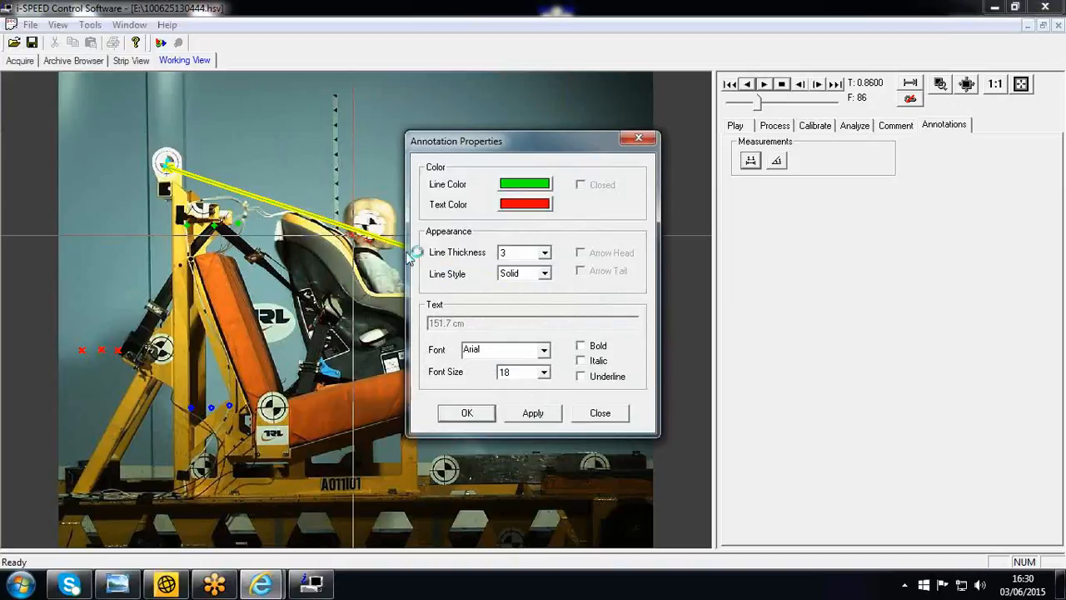
left_click(544, 373)
mouse_move(549, 406)
left_mouse_down()
mouse_move(549, 426)
mouse_move(542, 419)
left_mouse_up()
left_click(531, 440)
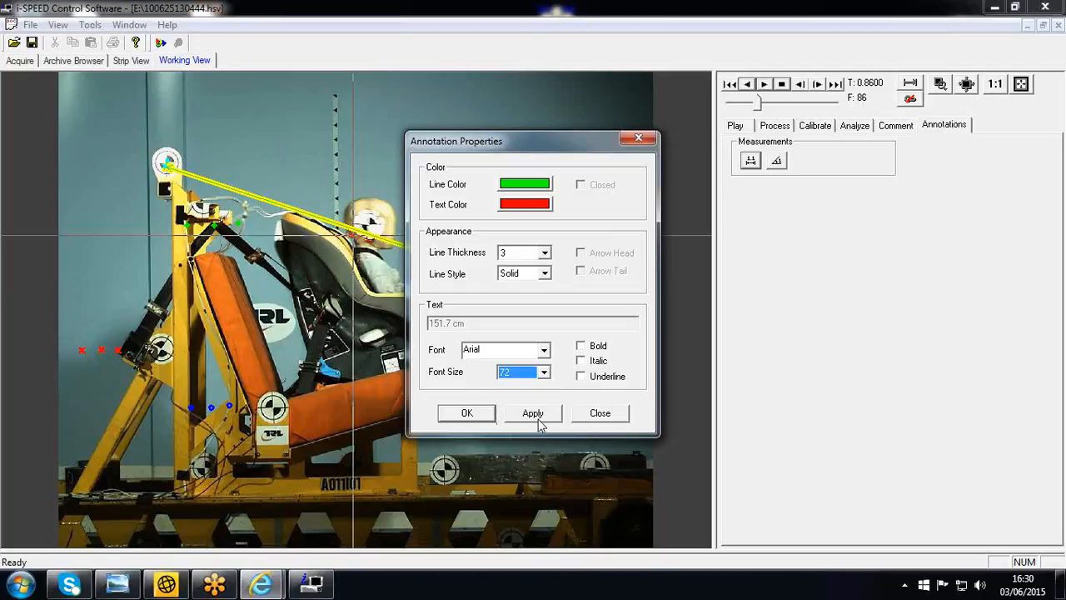
left_click(533, 413)
left_click(467, 413)
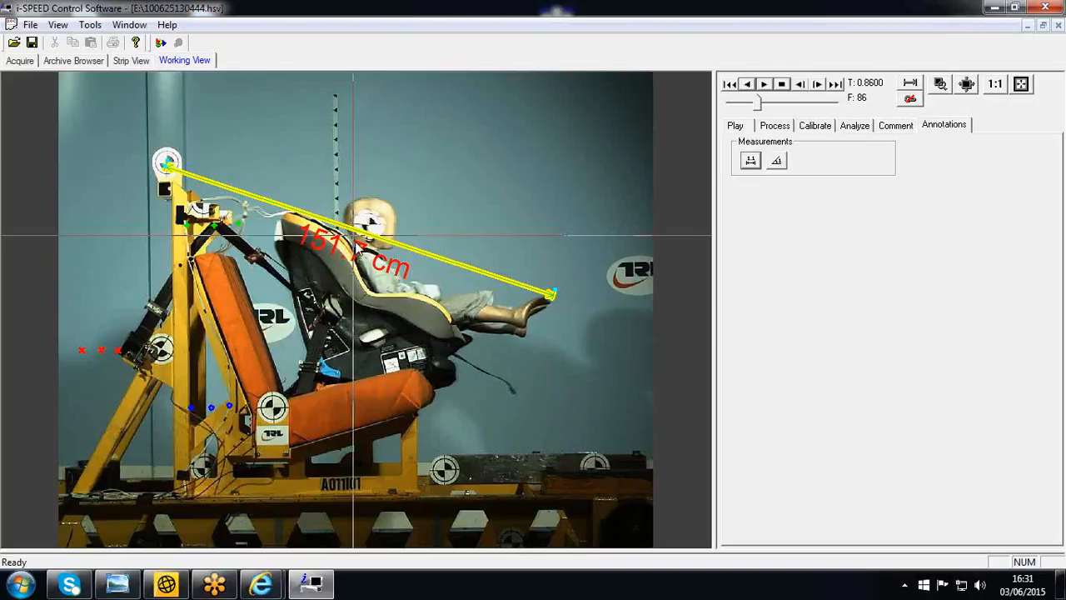
- Add an angle annotation from the dummy's head target to its toes, with the vertex at the blue part under the child seat
left_click(777, 162)
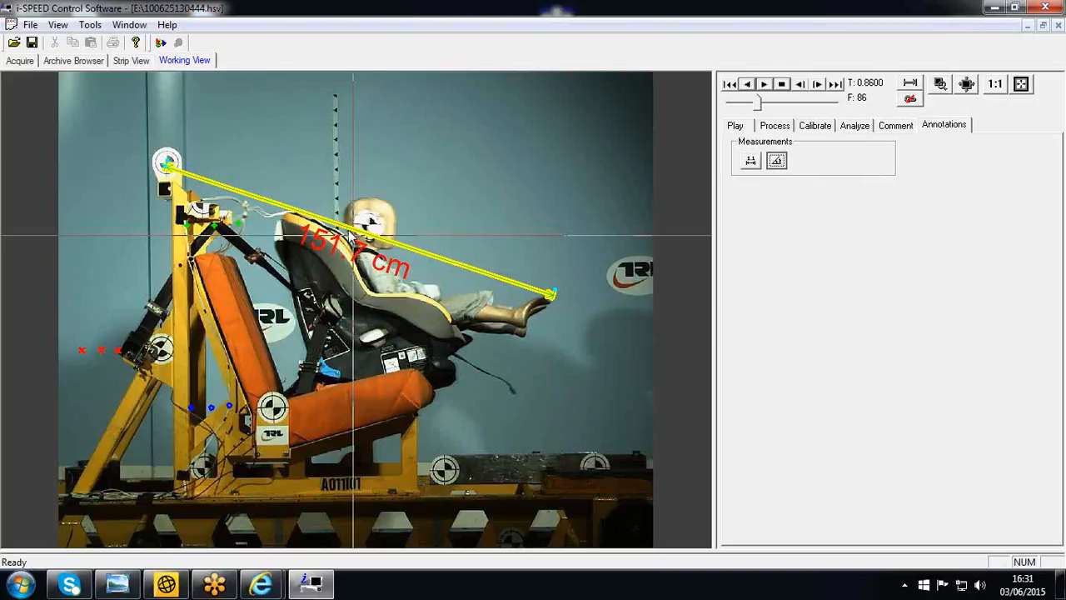
left_click(368, 220)
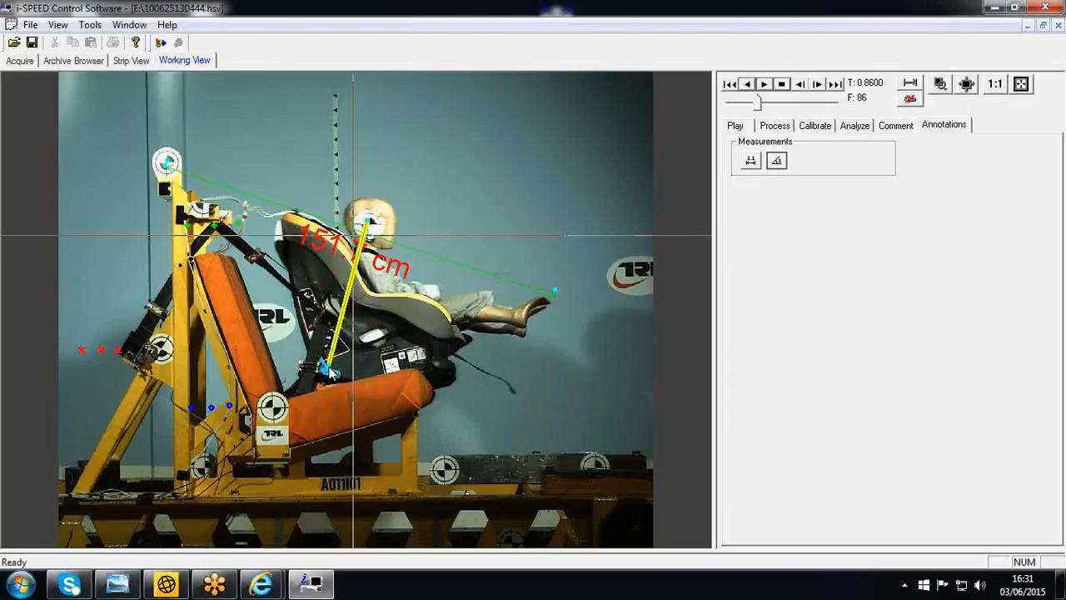
left_click(328, 371)
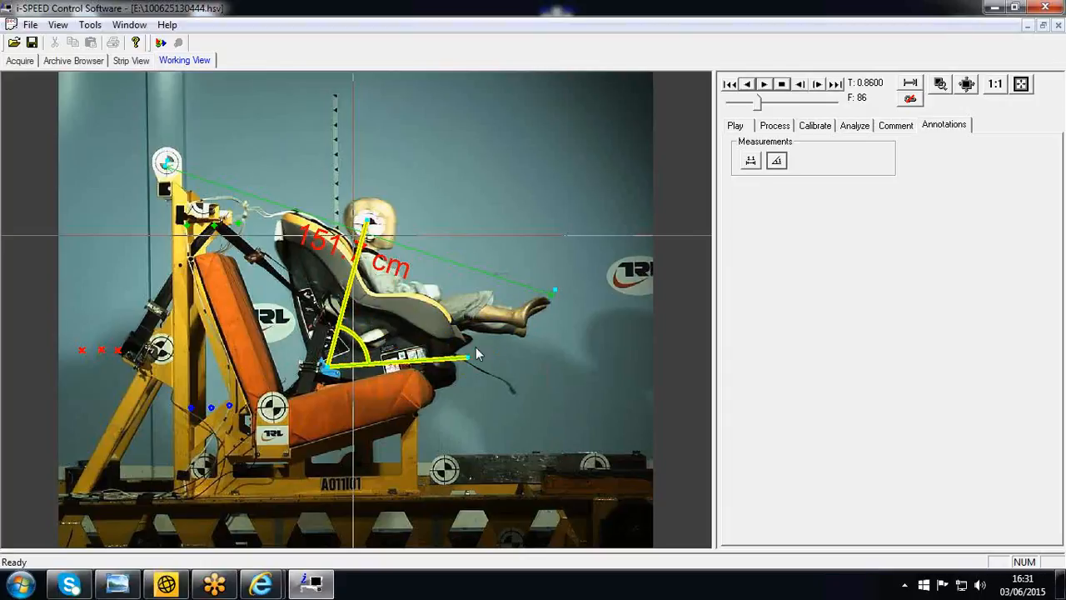
left_click(554, 299)
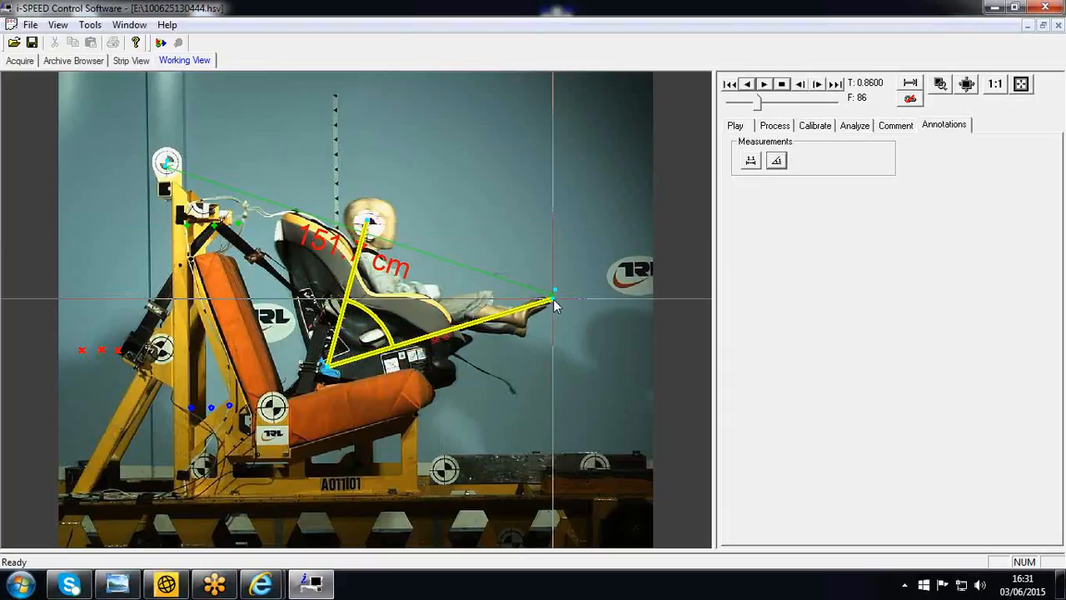
- Set the angle annotation's font size to 80
left_click(440, 337)
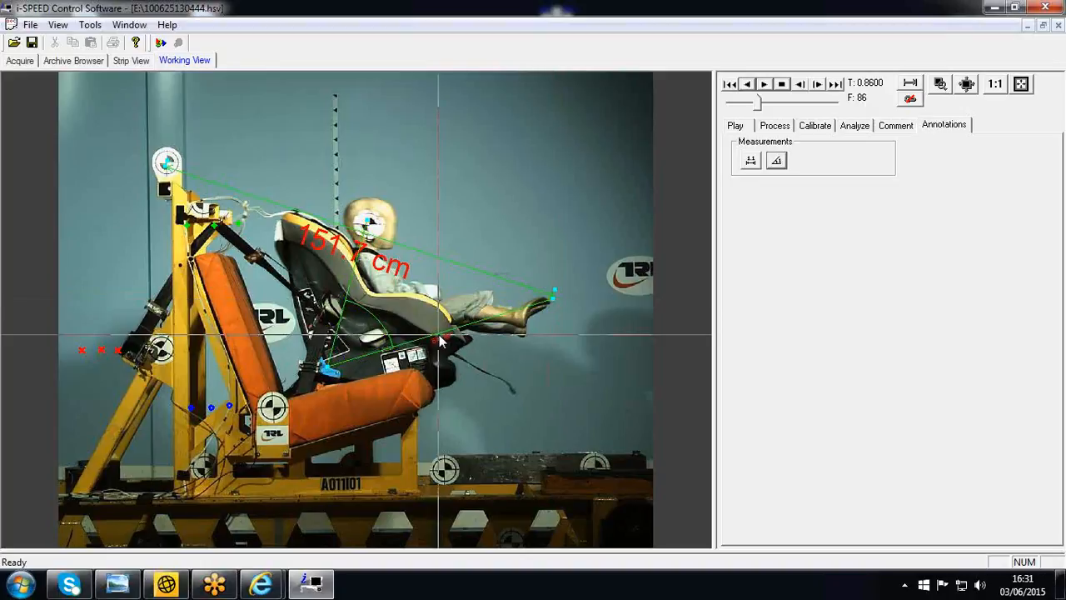
left_click(438, 339)
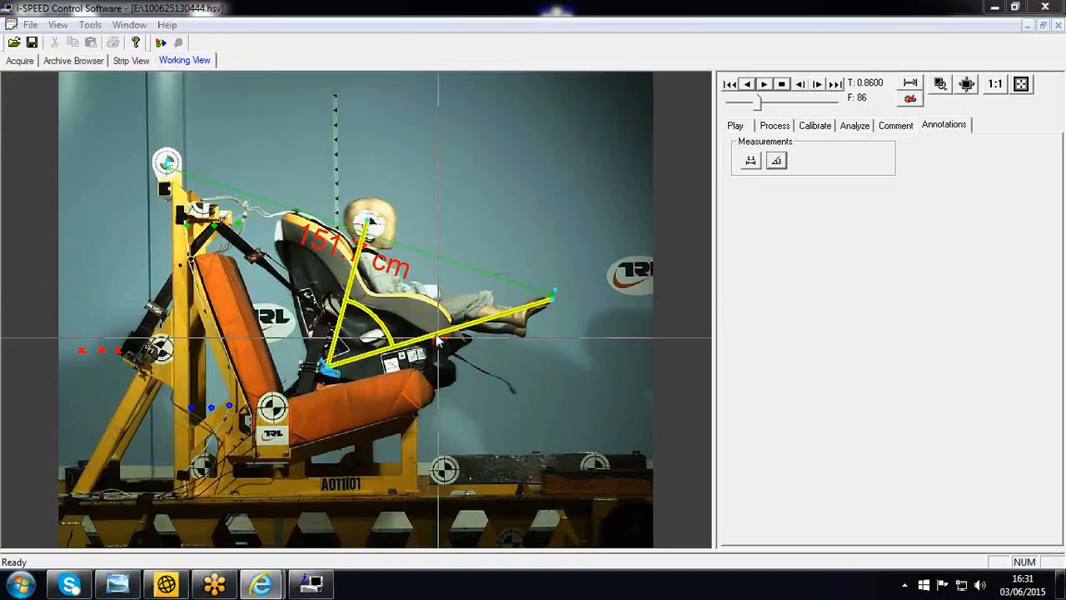
double_click(439, 339)
left_click(543, 373)
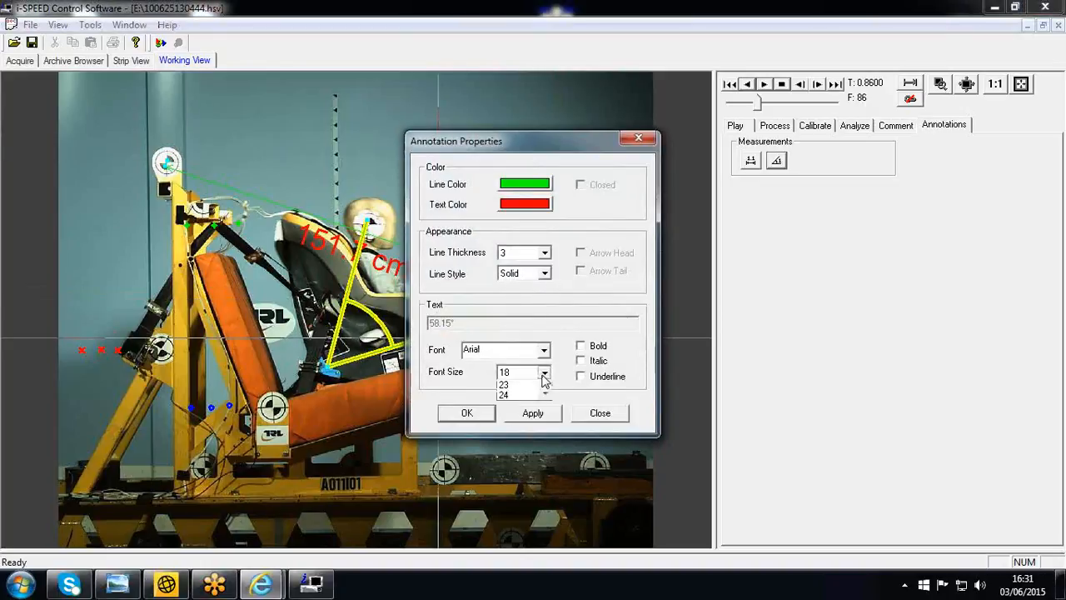
left_click_drag(546, 407, 547, 427)
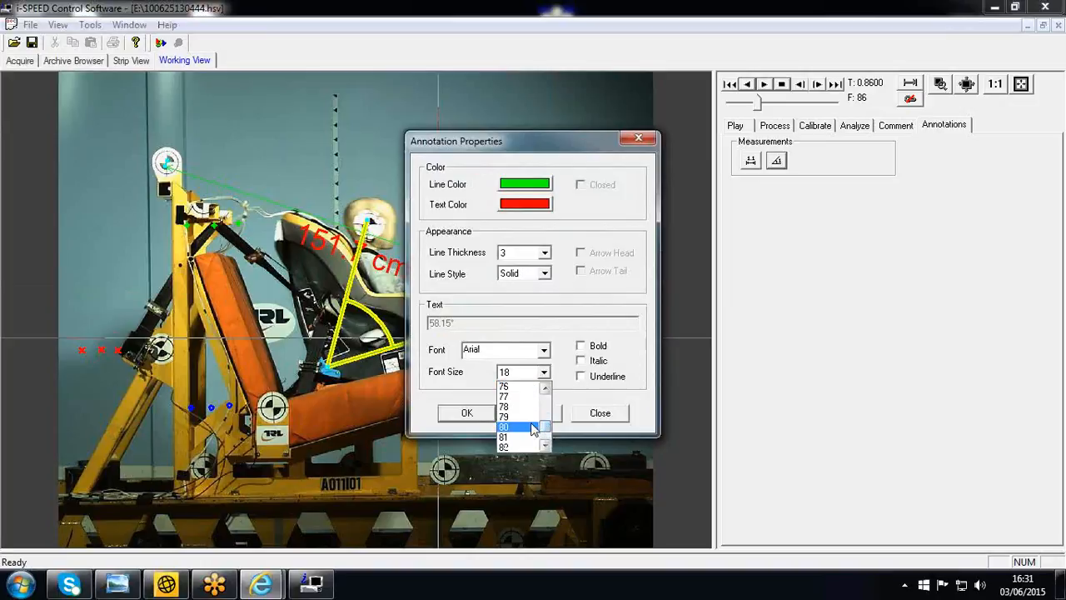
left_click(533, 427)
left_click(528, 414)
left_click(467, 413)
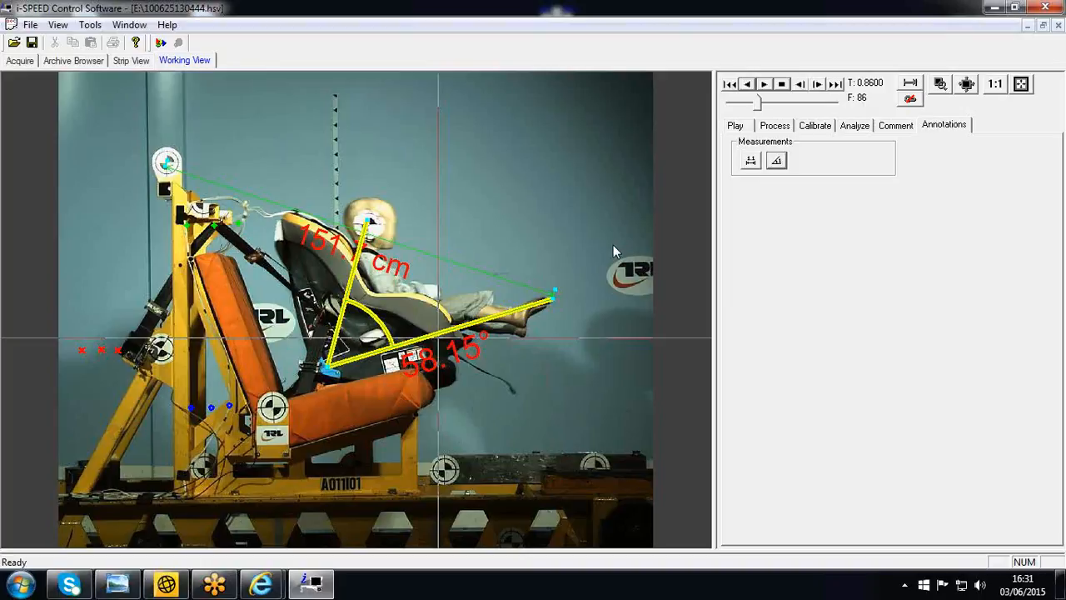
left_click(30, 25)
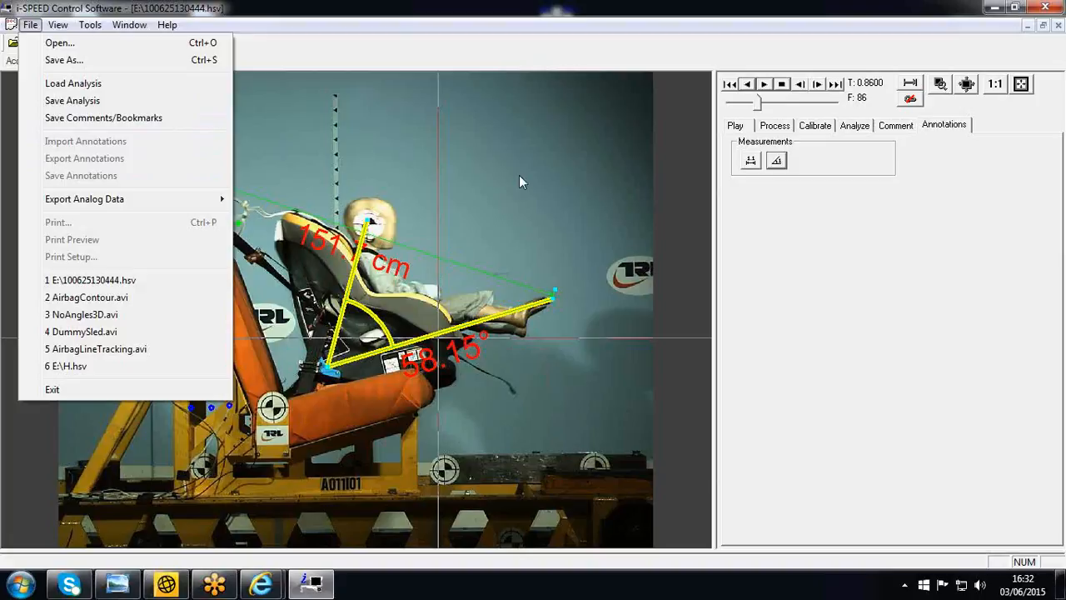
left_click(329, 116)
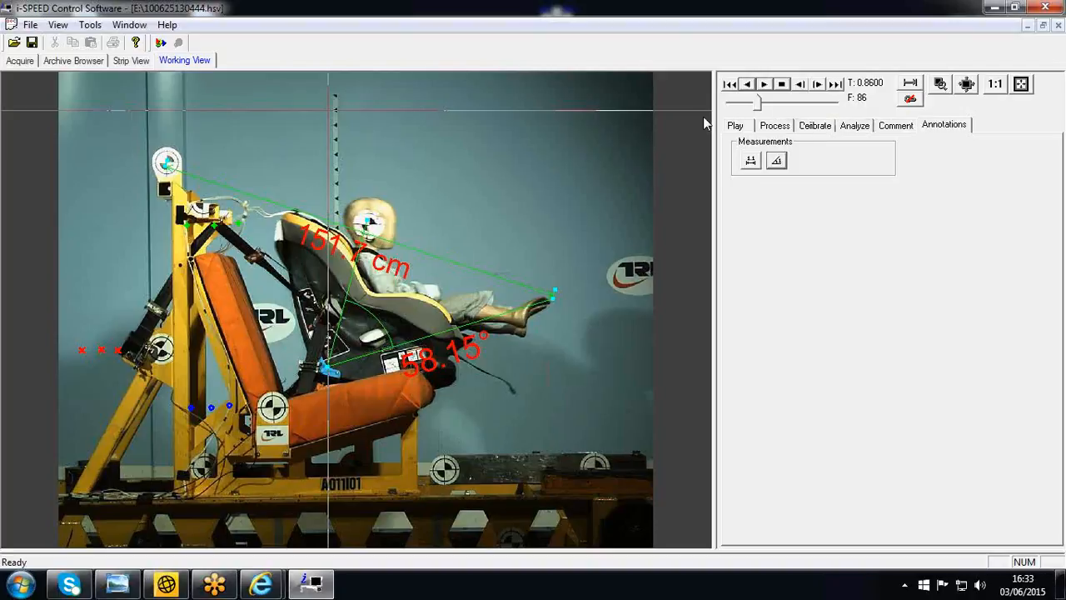
- Place the reticle at several points in the image to read their X, Y coordinates
left_click(736, 127)
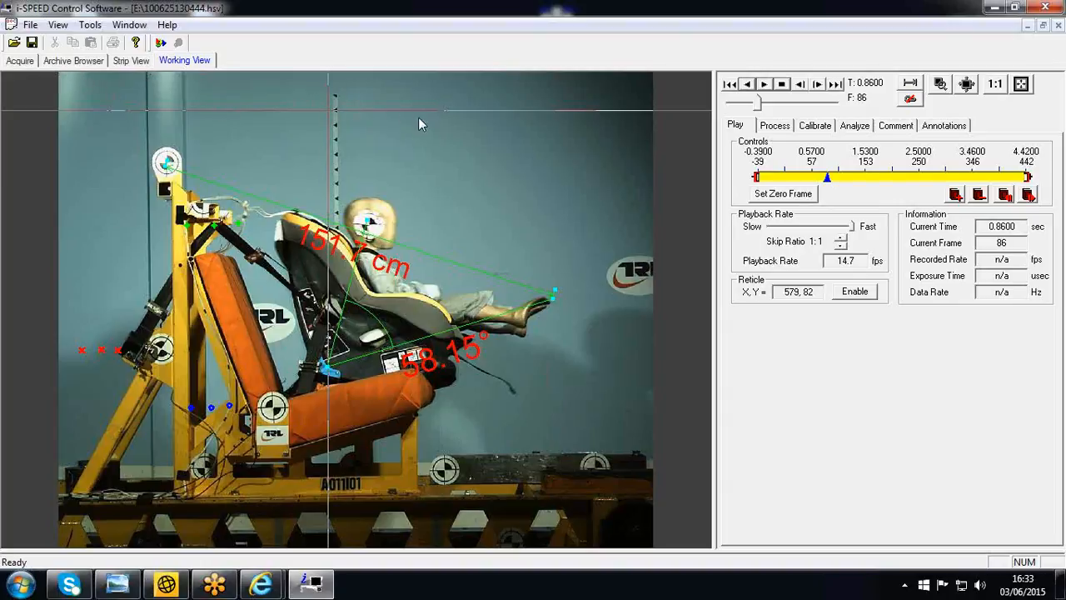
left_click(437, 161)
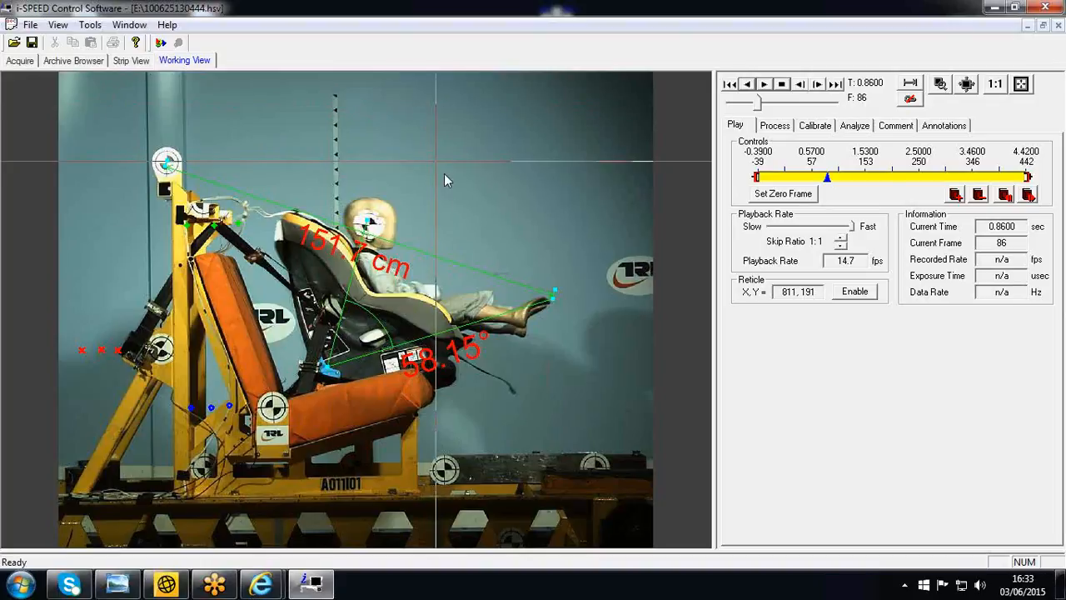
left_click(501, 225)
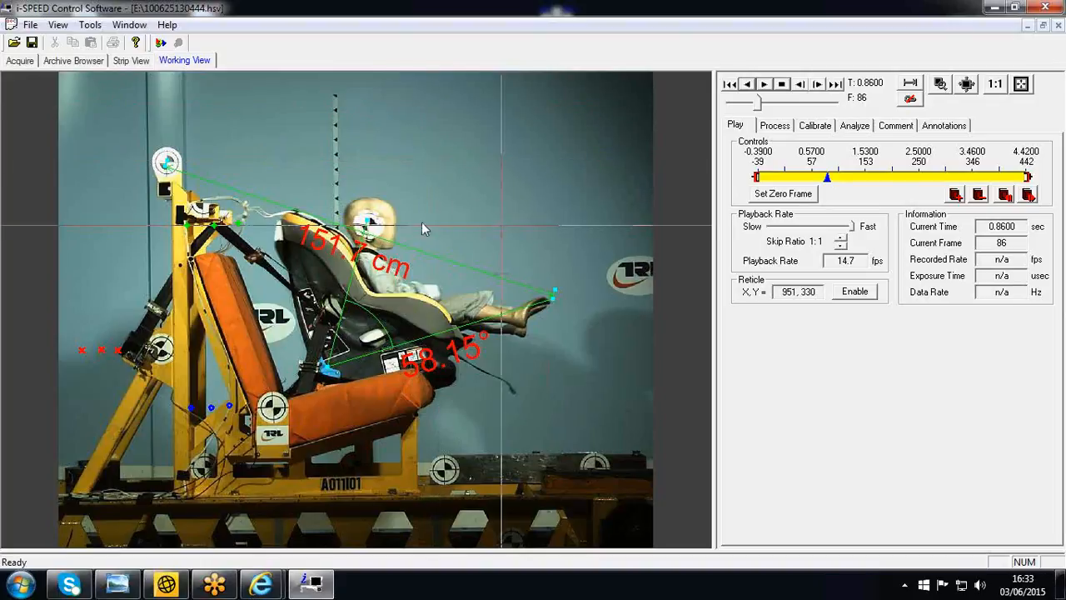
left_click(116, 106)
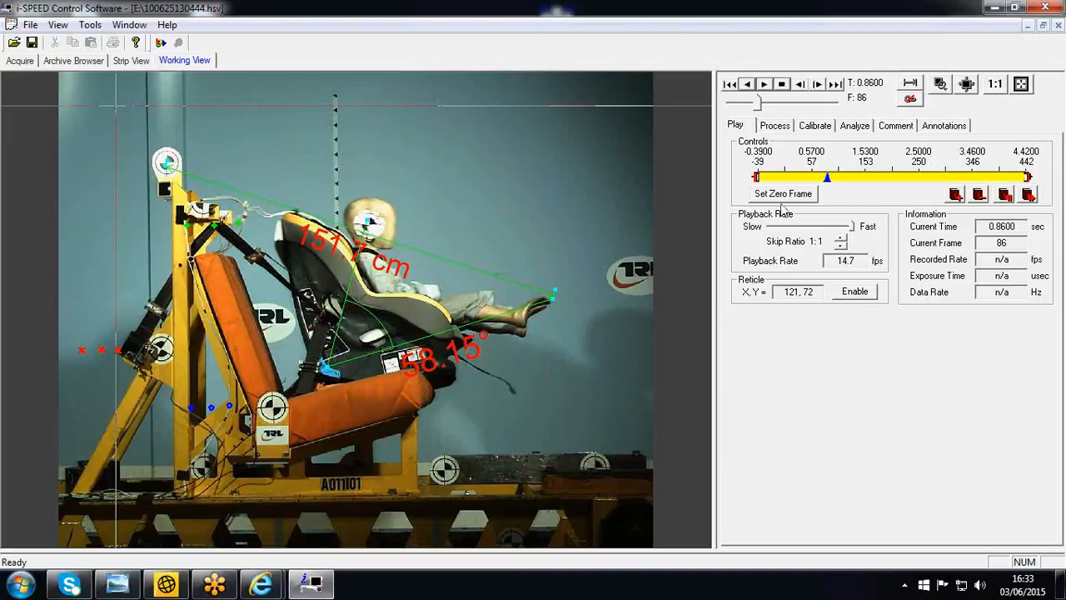
- Reverse the image's red, green and blue channels and restore the original colours
left_click(786, 130)
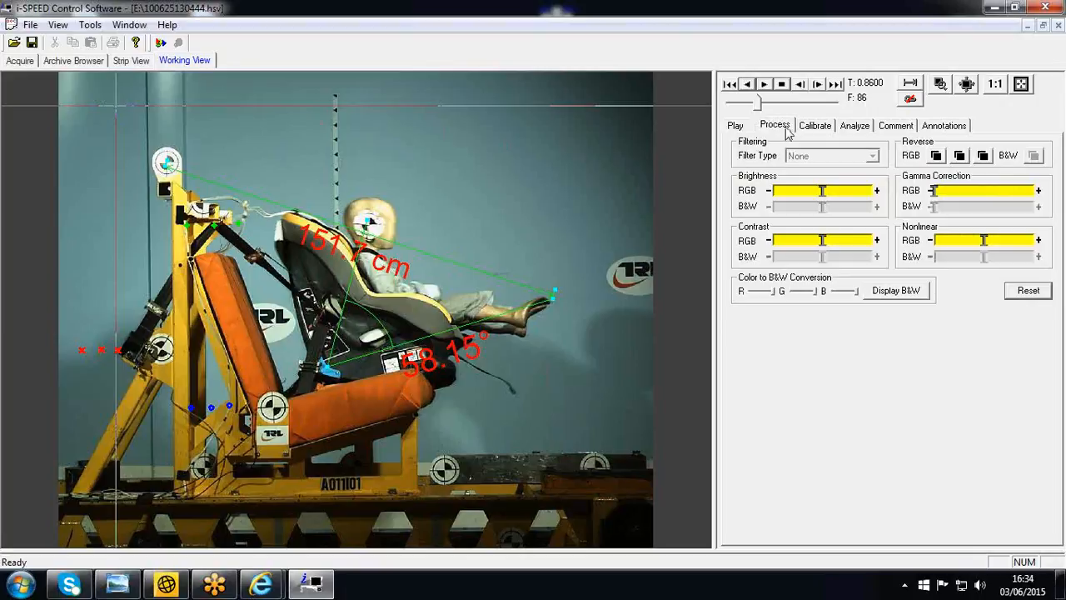
left_click(937, 156)
left_click(960, 156)
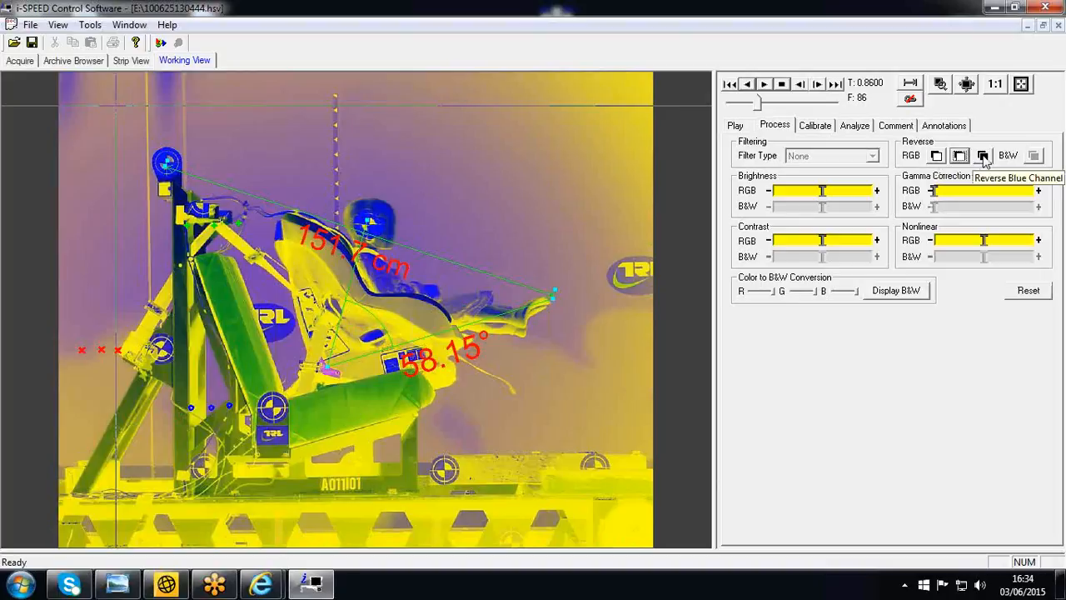
left_click(982, 157)
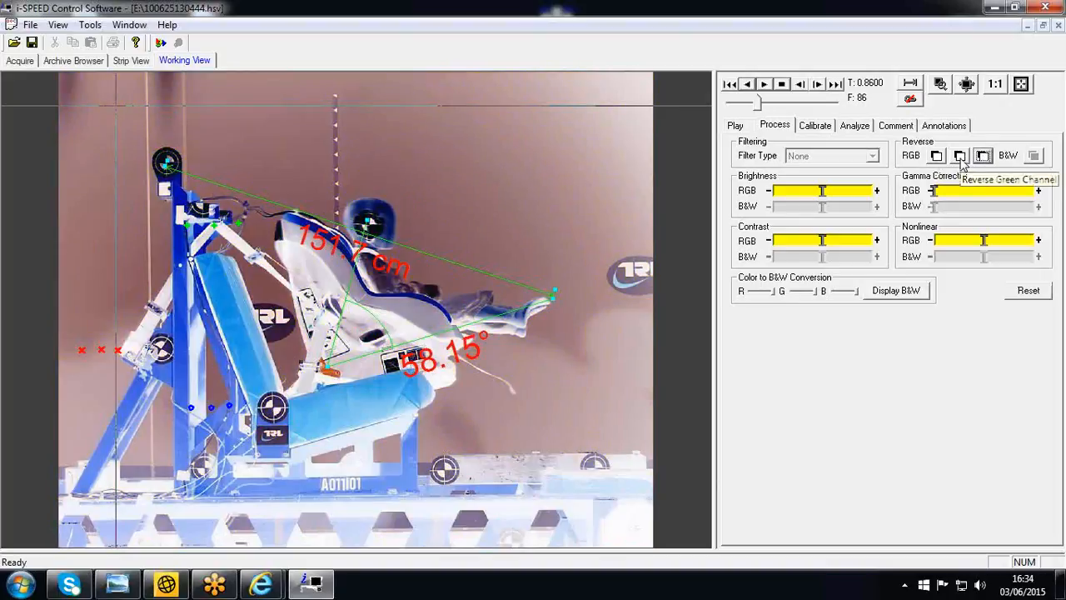
left_click(983, 156)
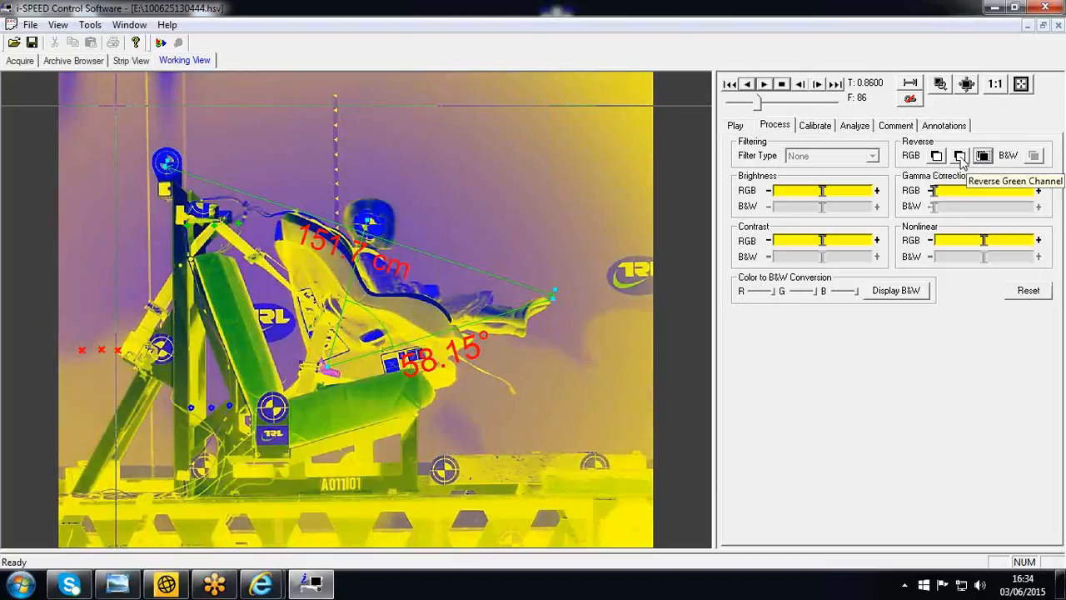
left_click(959, 157)
left_click(936, 156)
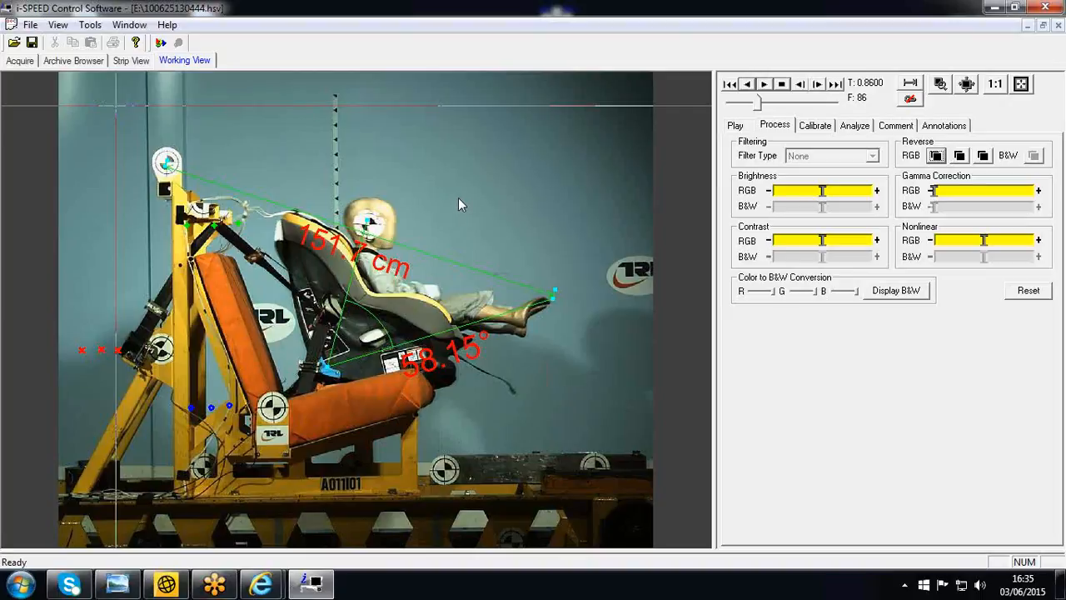
- Invert all three RGB channels of the crash-test image once more and switch each inversion off again
left_click(735, 126)
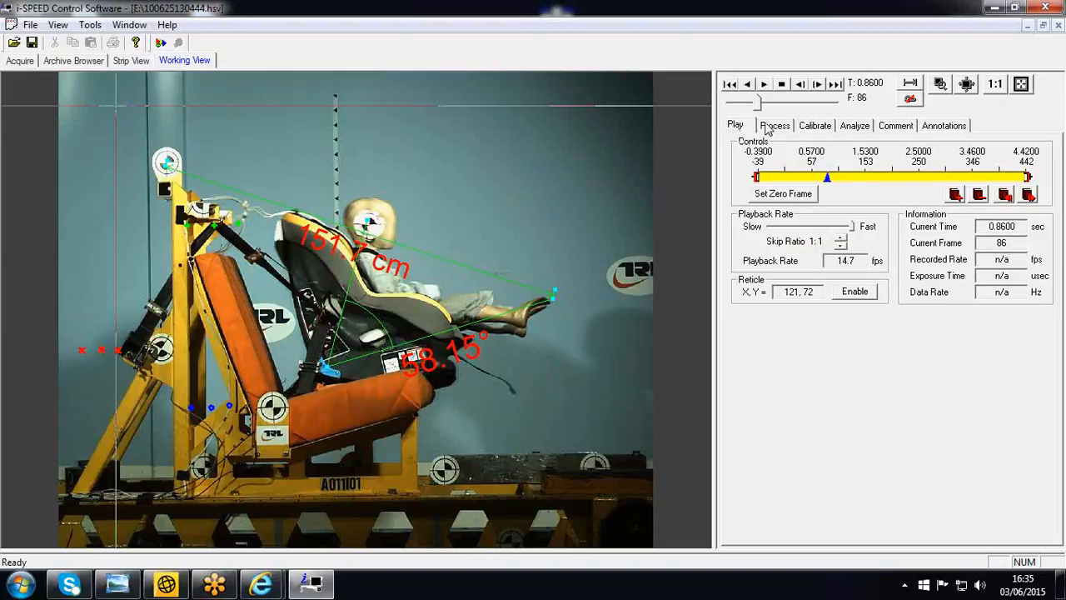
left_click(775, 128)
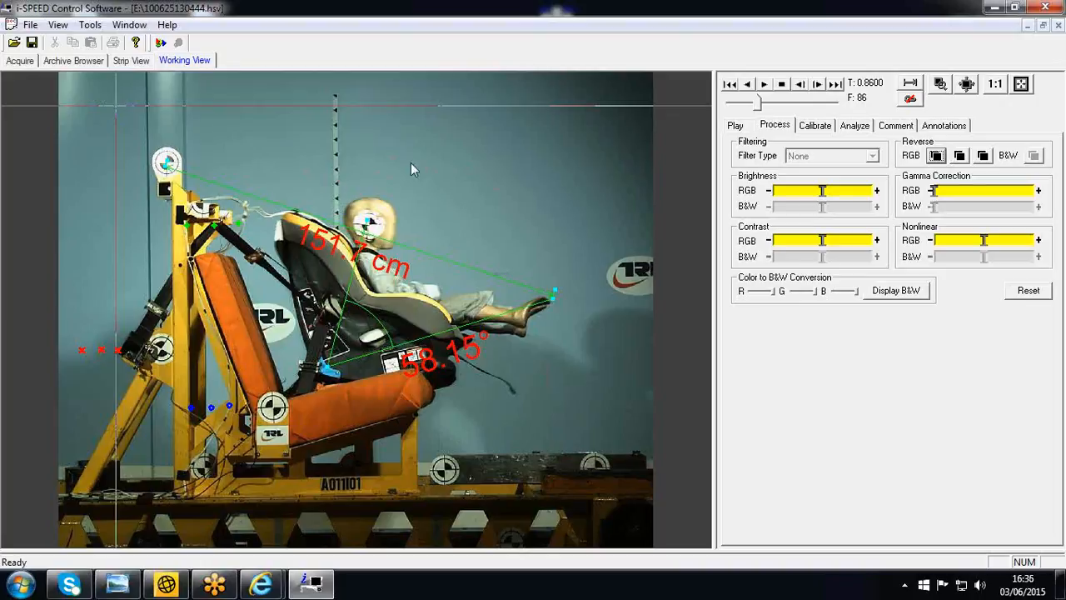
left_click(937, 157)
left_click(959, 156)
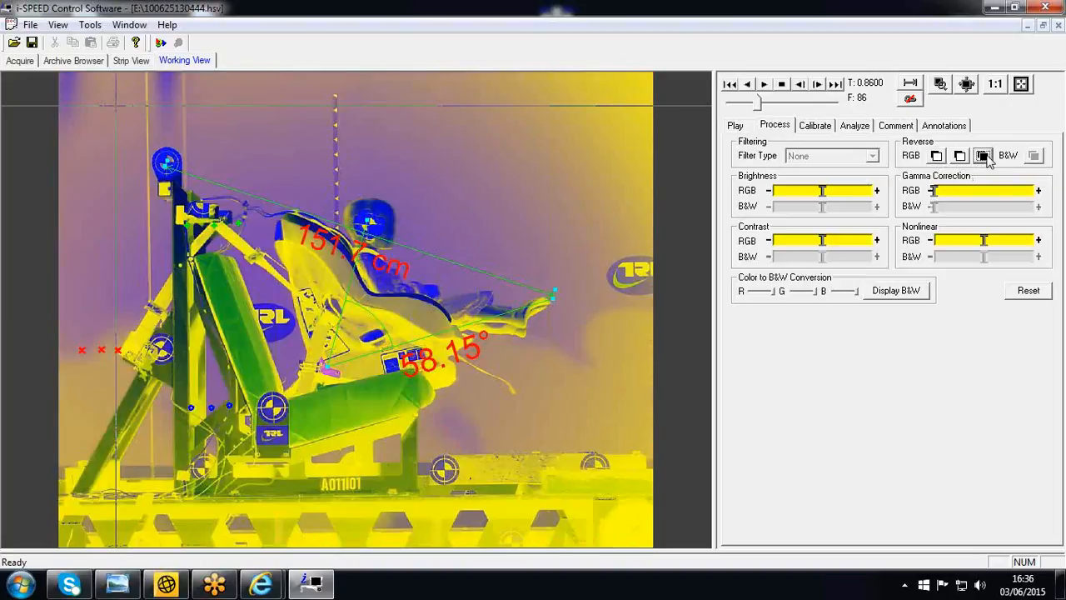
left_click(984, 157)
left_click(959, 156)
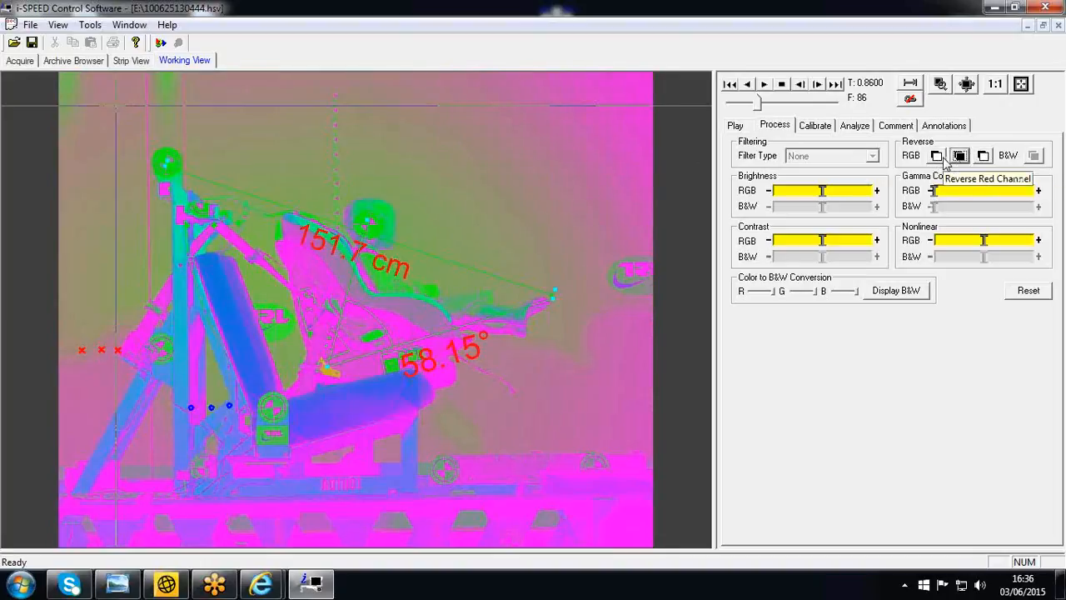
left_click(938, 157)
left_click(982, 158)
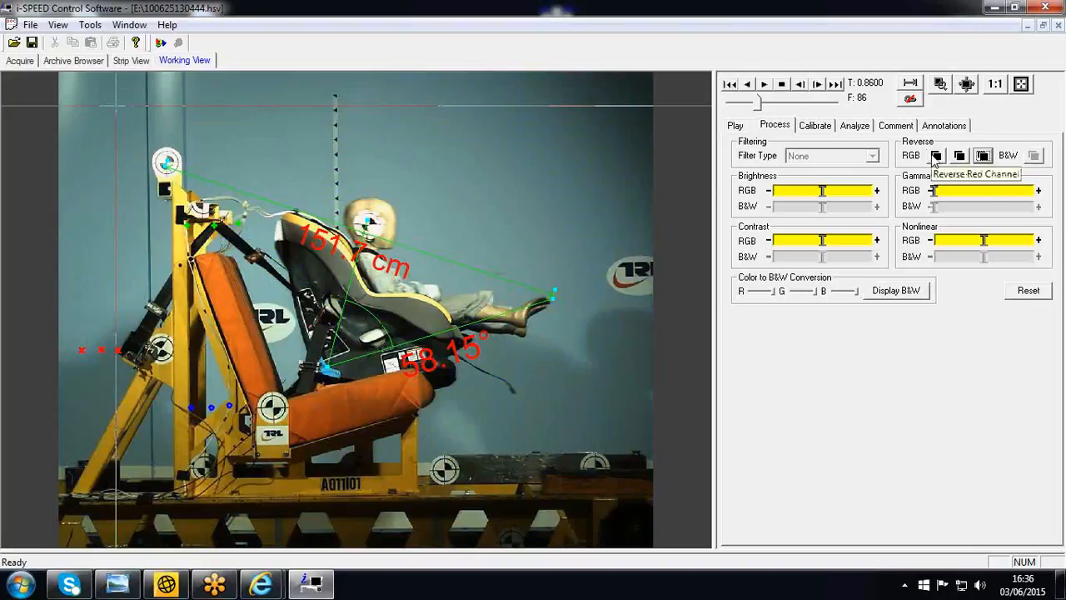
- Open the video H.hsv from drive E: in the archive
left_click(736, 127)
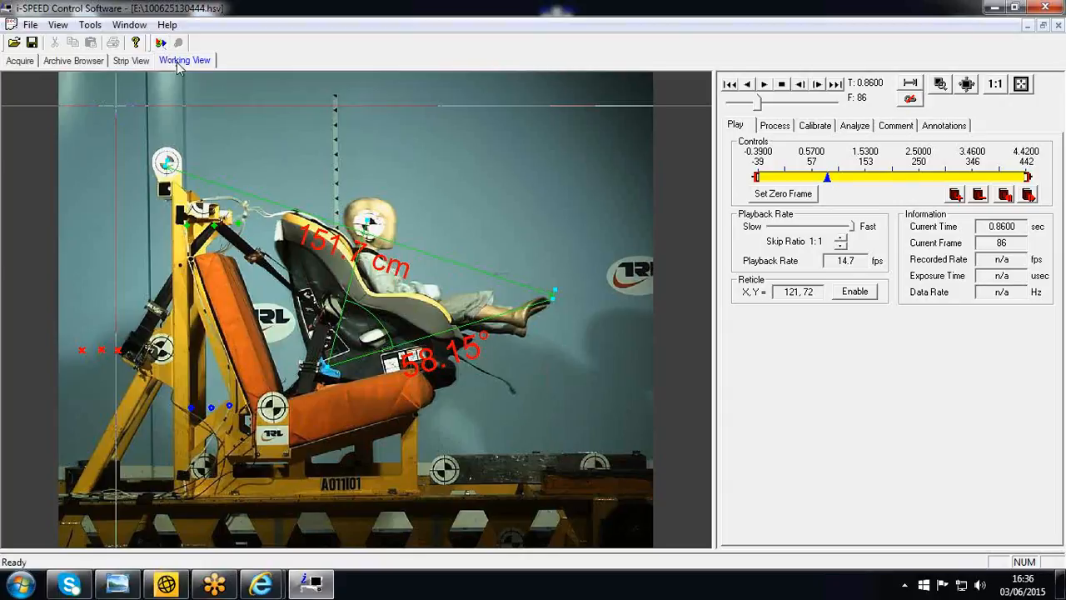
left_click(86, 62)
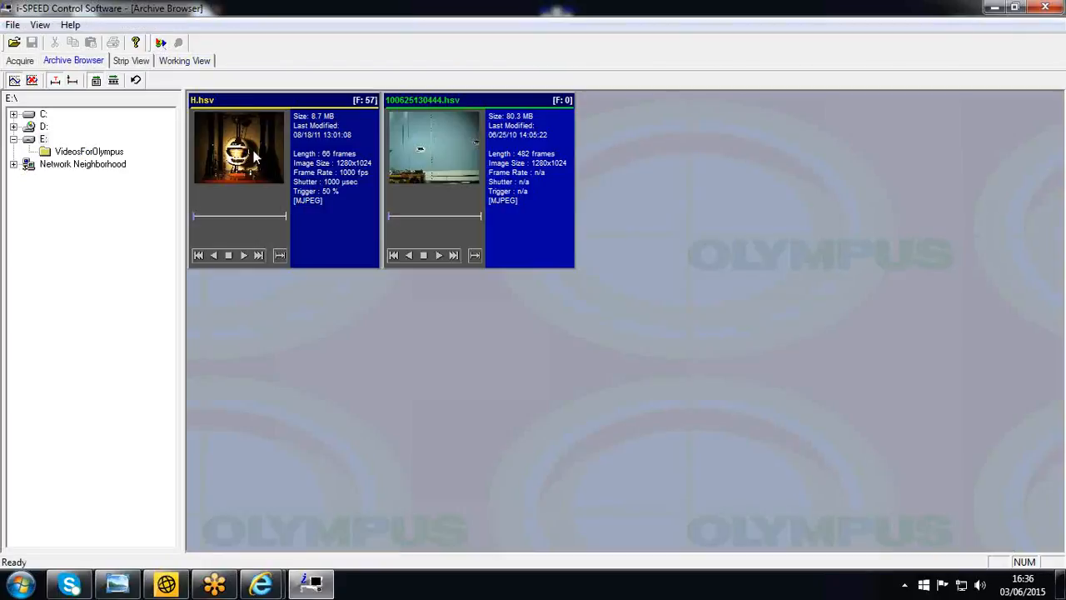
left_click(312, 171)
double_click(311, 169)
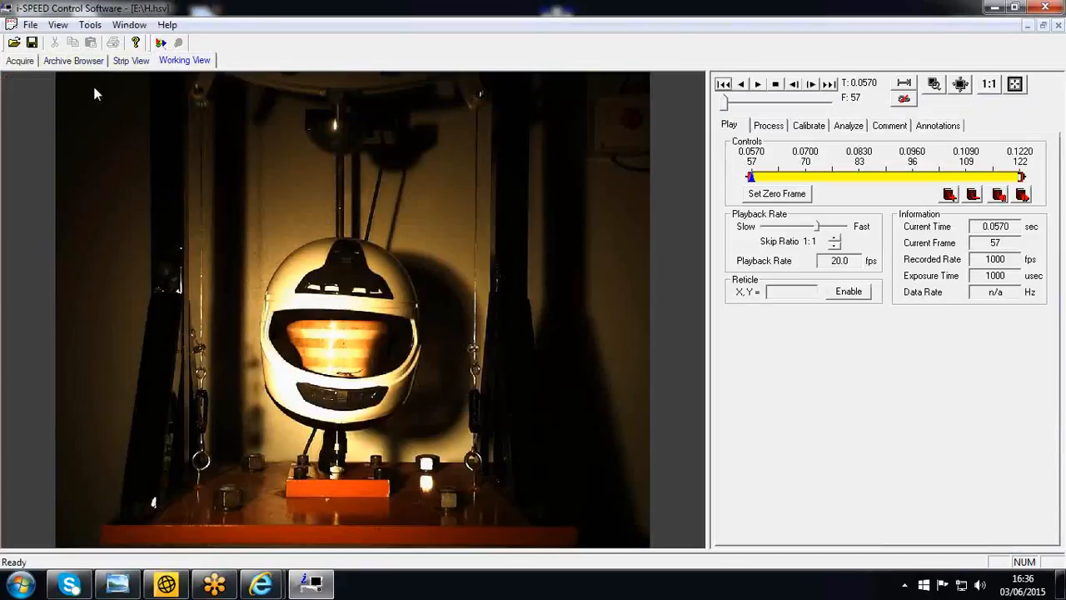
- Open the video DummySled.avi from the VideosForOlympus folder on drive E:
left_click(86, 63)
left_click(54, 151)
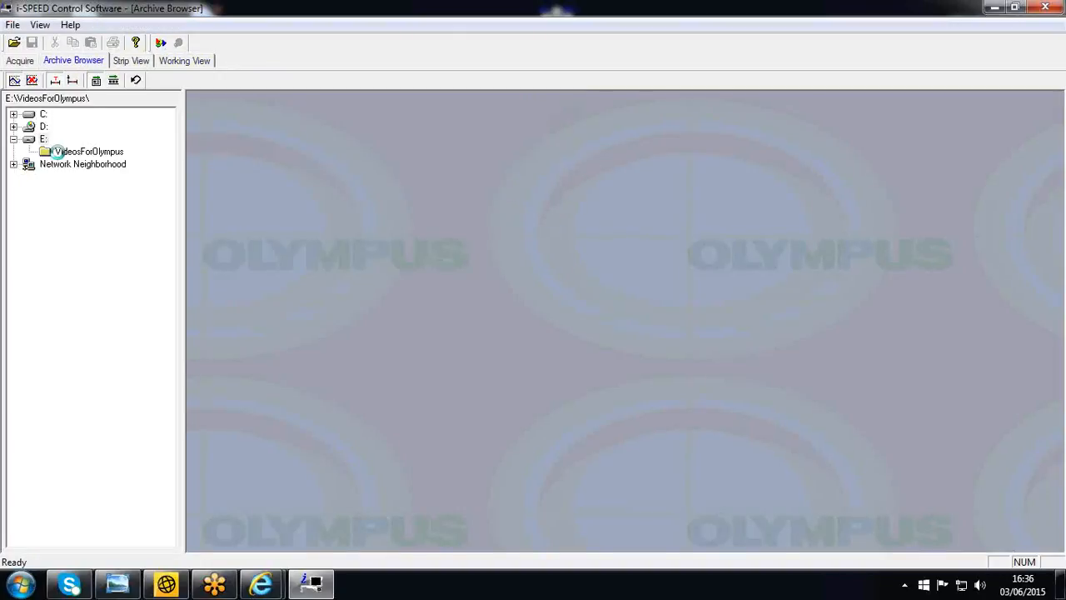
double_click(503, 340)
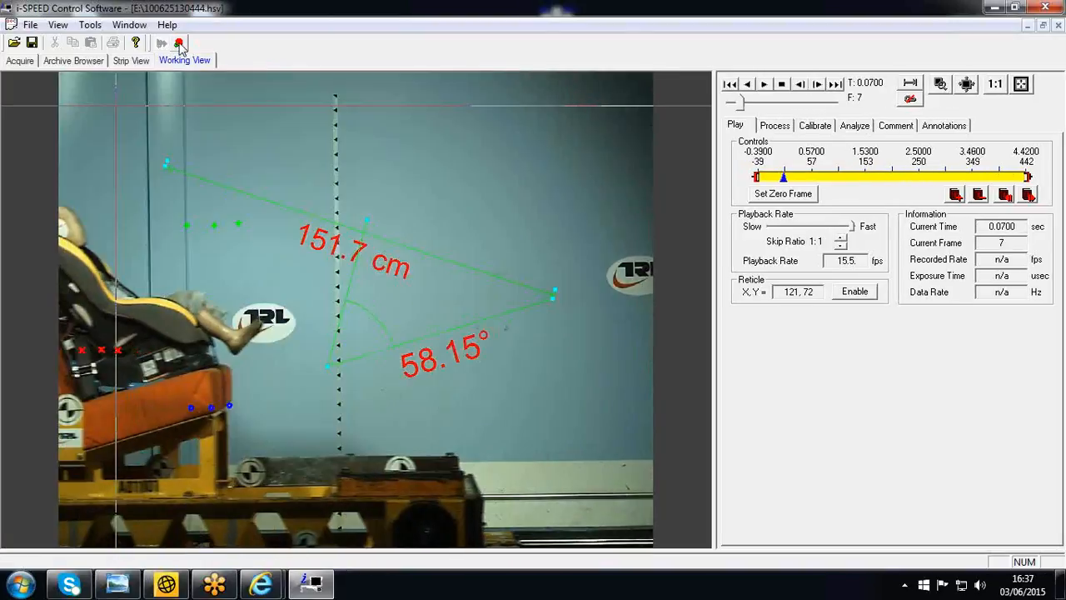
- Stop video playback at frame 21, check the video archive, and stop a second playback at frame 18
left_click(180, 45)
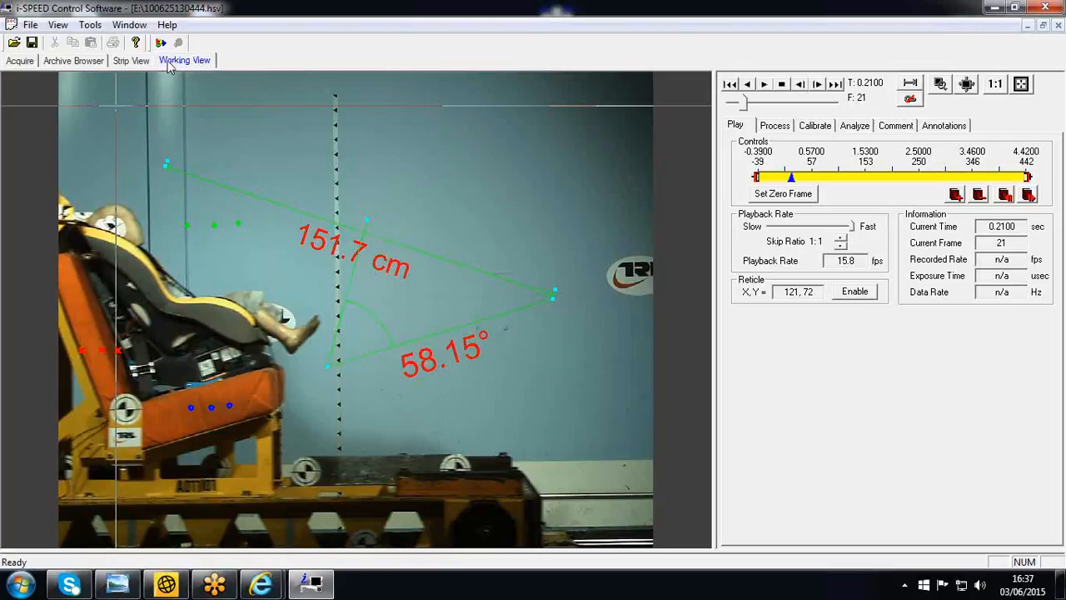
left_click(84, 69)
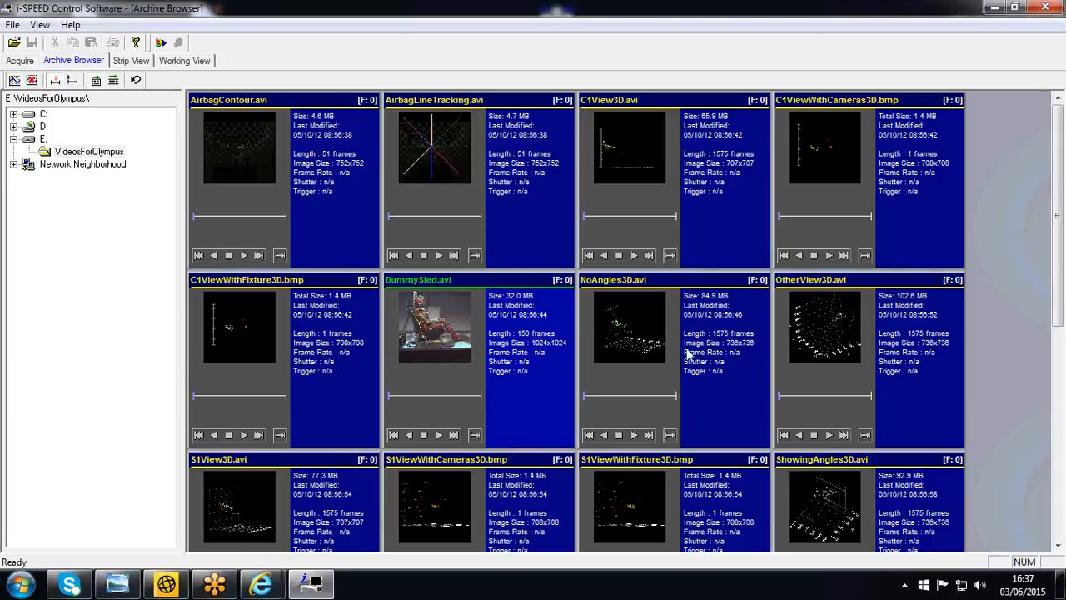
left_click(179, 64)
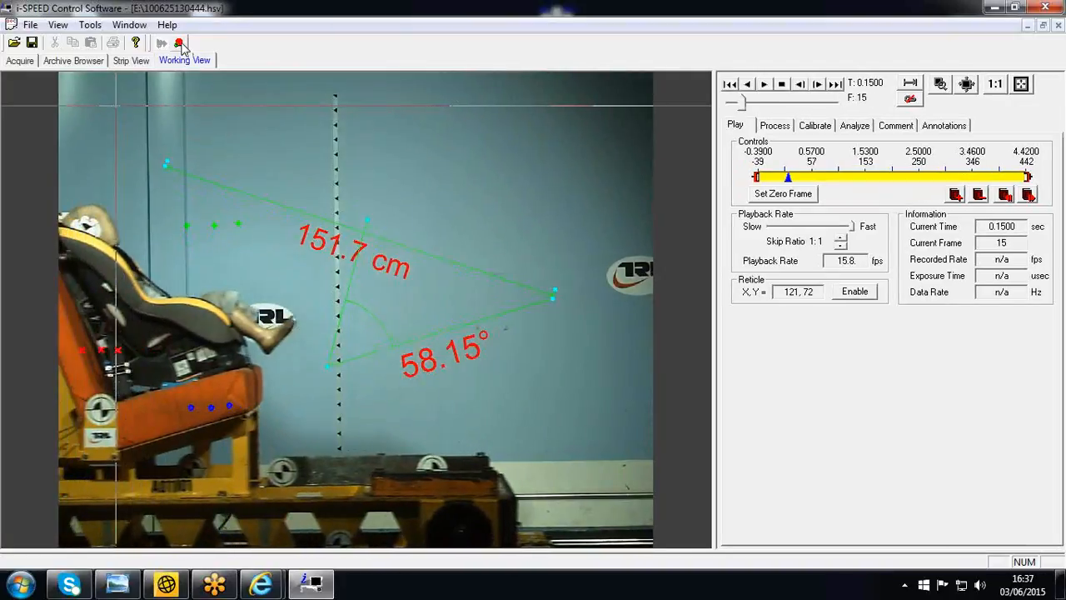
left_click(179, 43)
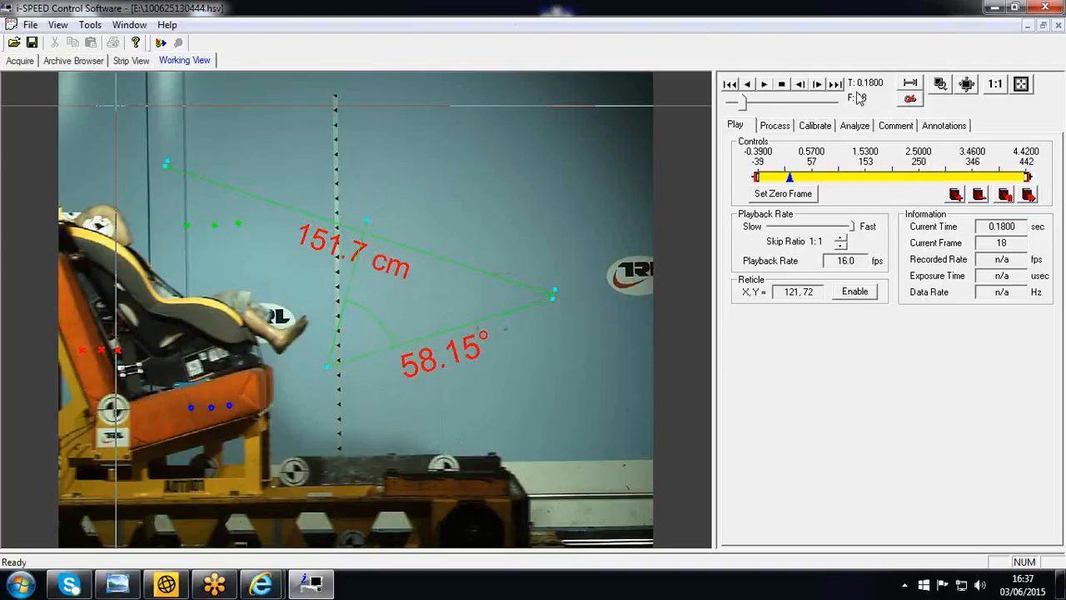
- Close the program without saving the modified analysis or comments
left_click(1061, 8)
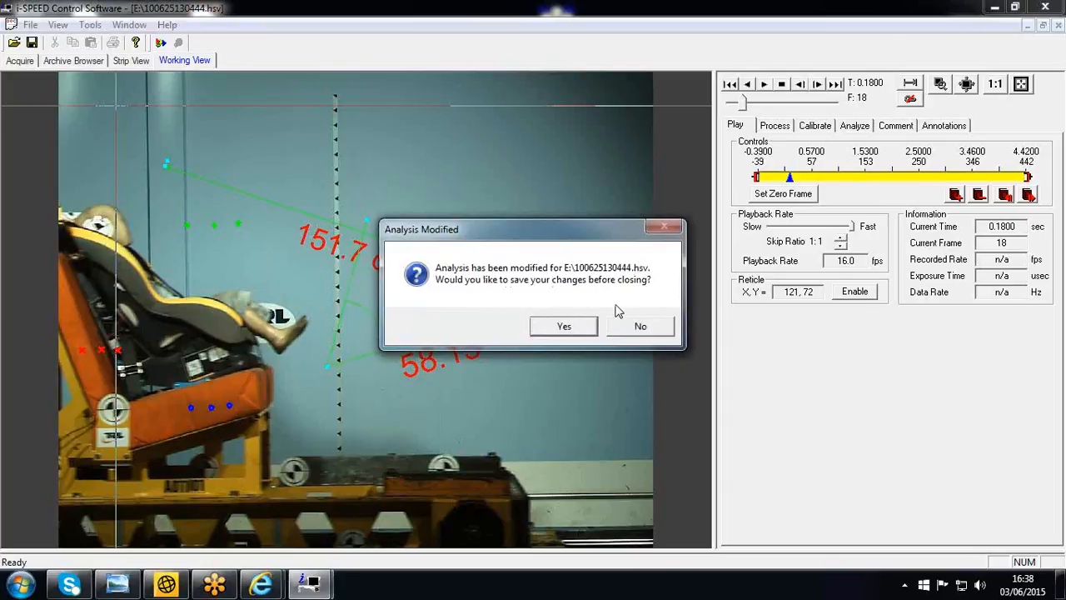
left_click(662, 327)
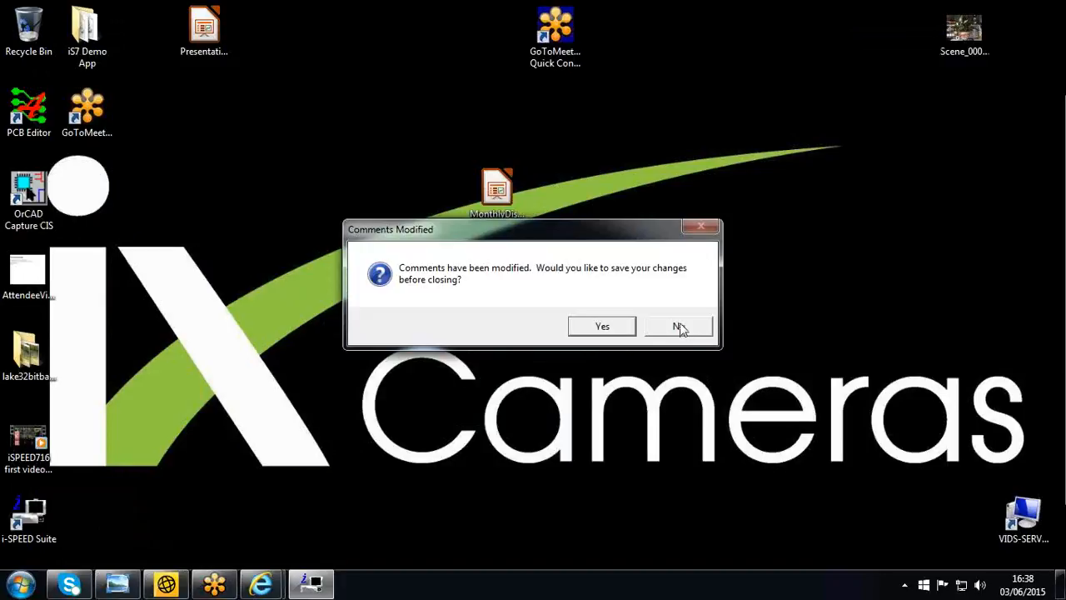
left_click(678, 327)
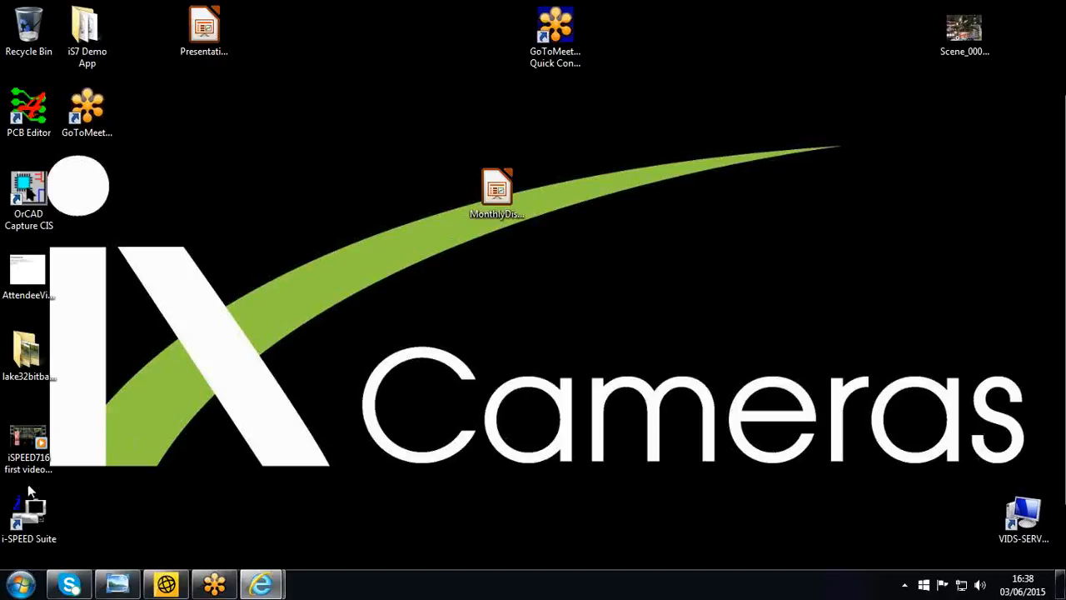
- Launch i-SPEED Suite and open the lens calculator for the i-SPEED 3 camera
double_click(32, 508)
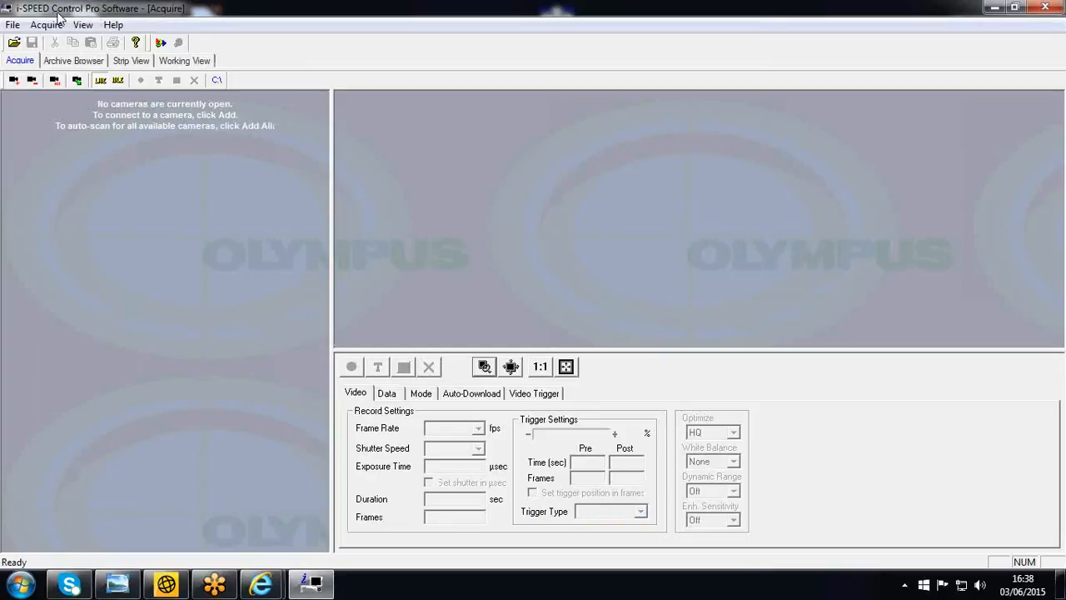
left_click(114, 25)
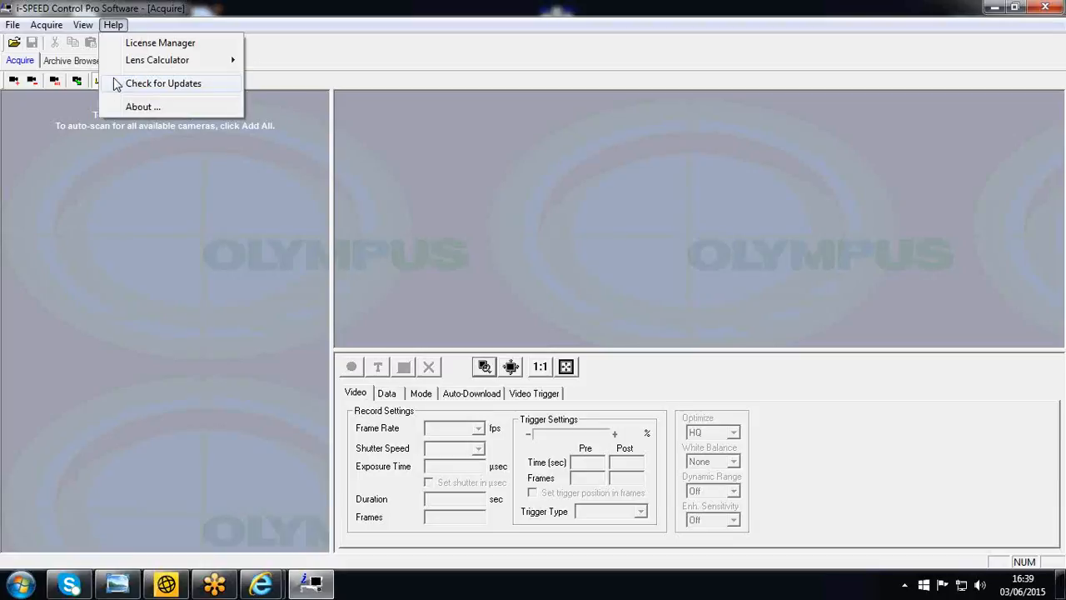
mouse_move(119, 68)
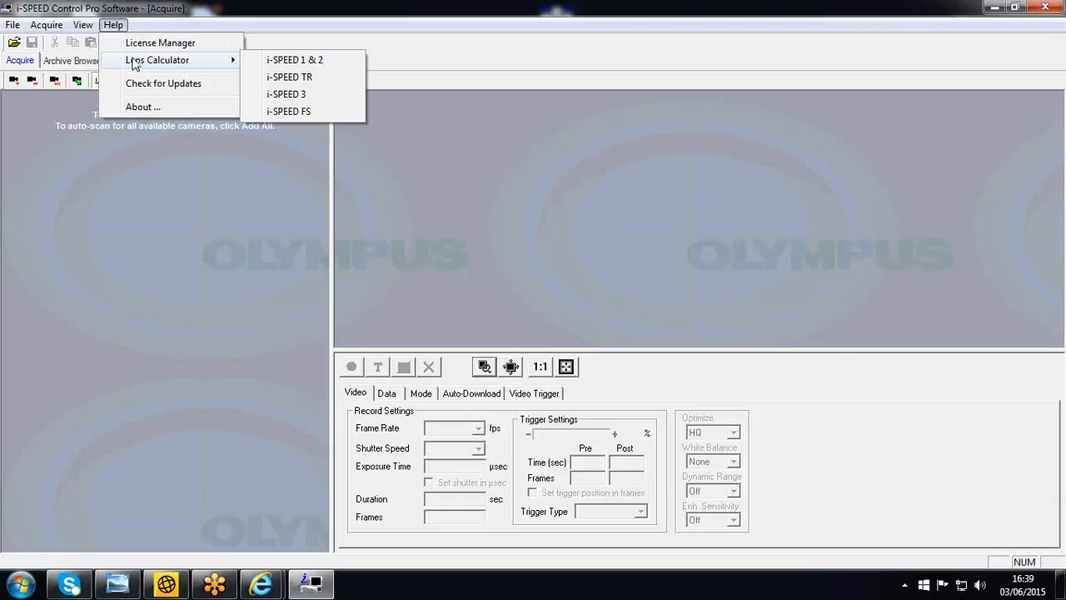
left_click(254, 96)
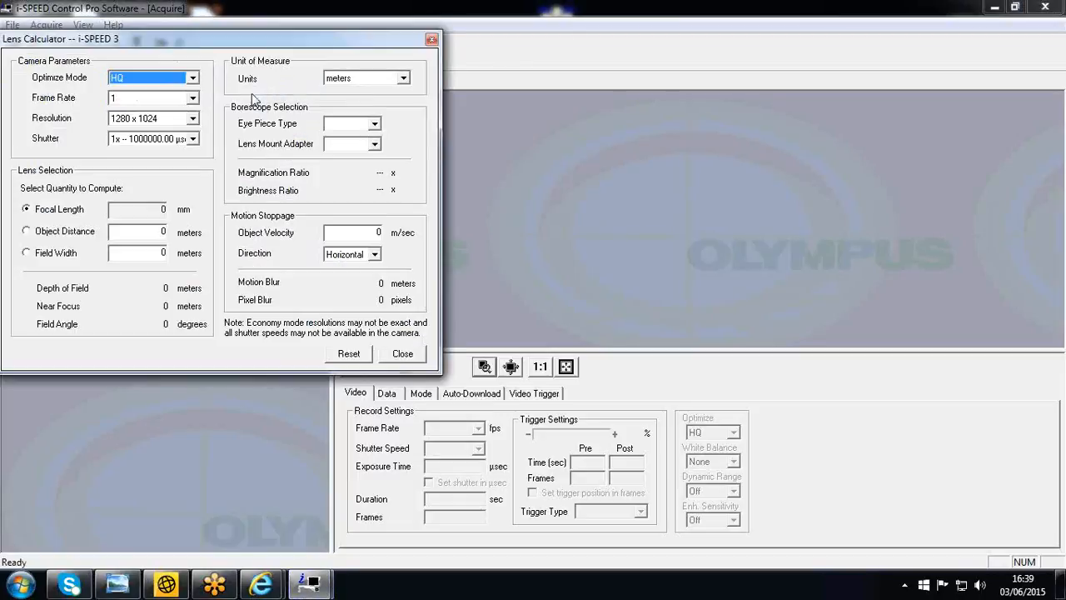
- Set the lens calculator's frame rate to 2000
left_click(193, 98)
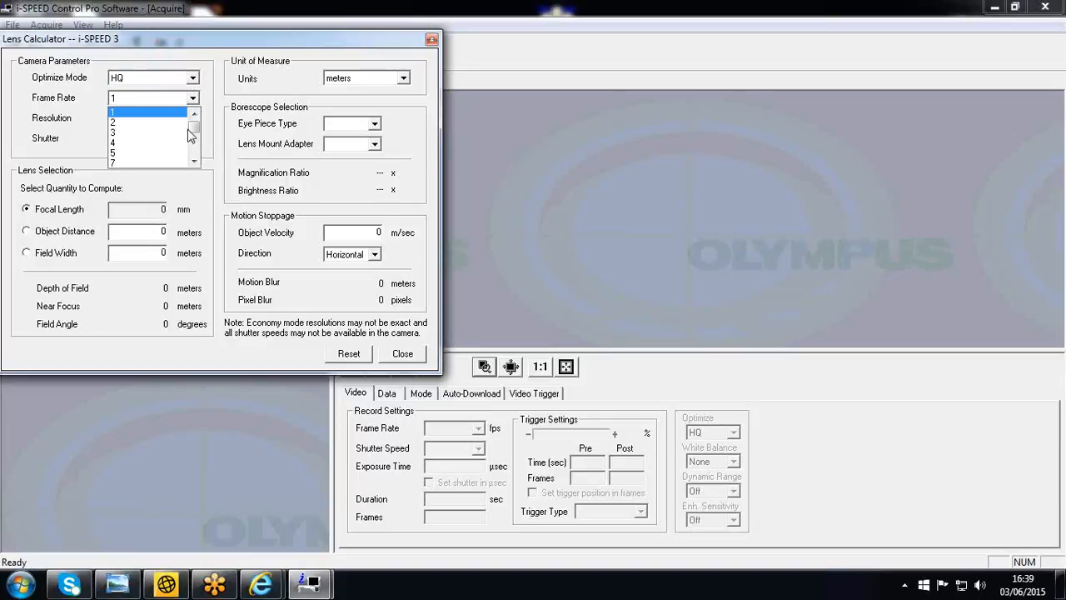
left_click(197, 144)
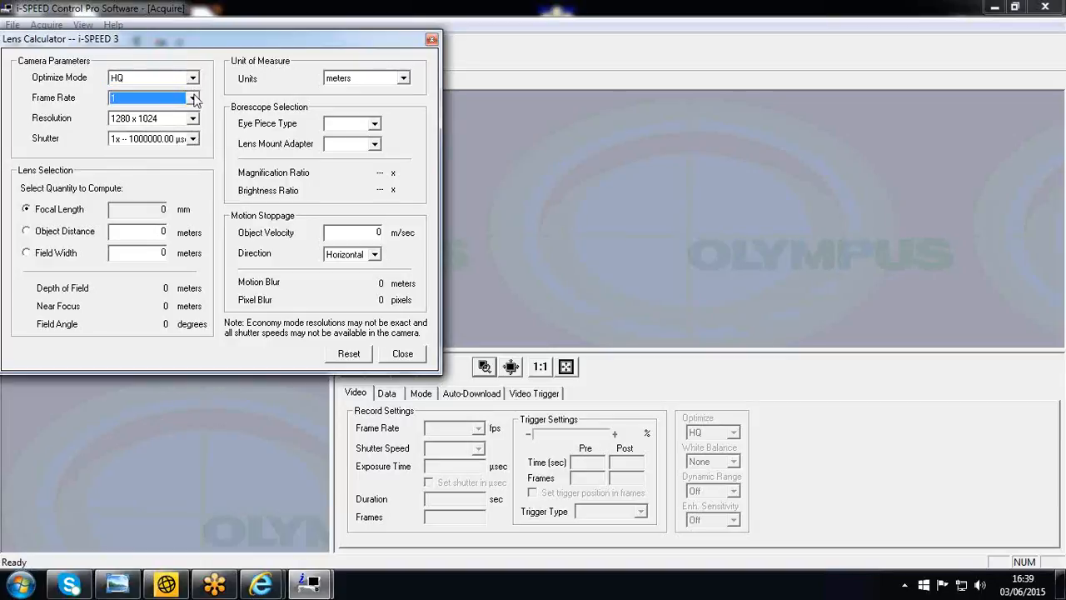
left_click(193, 98)
left_click_drag(195, 162, 195, 162)
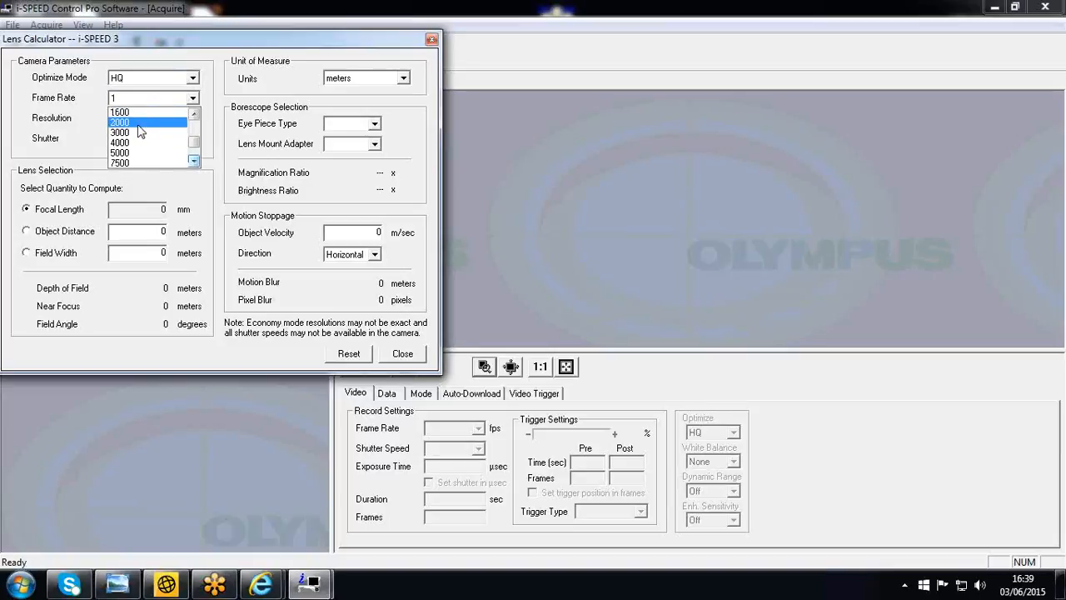
left_click(121, 122)
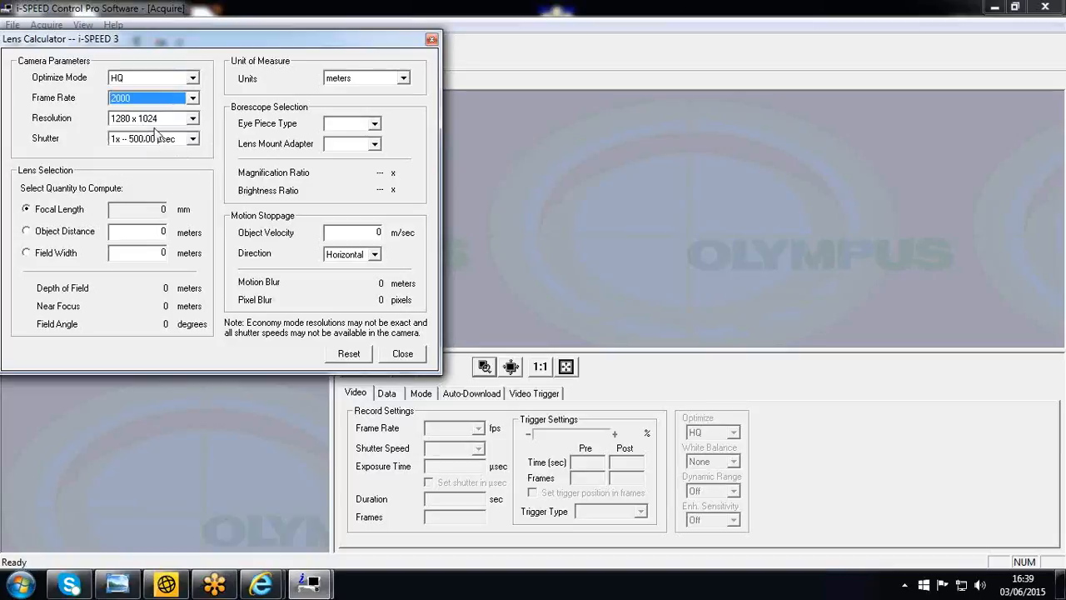
- Compute the focal length for an object distance of 5 meters and a field width of .1 meters
left_click(162, 231)
type("5")
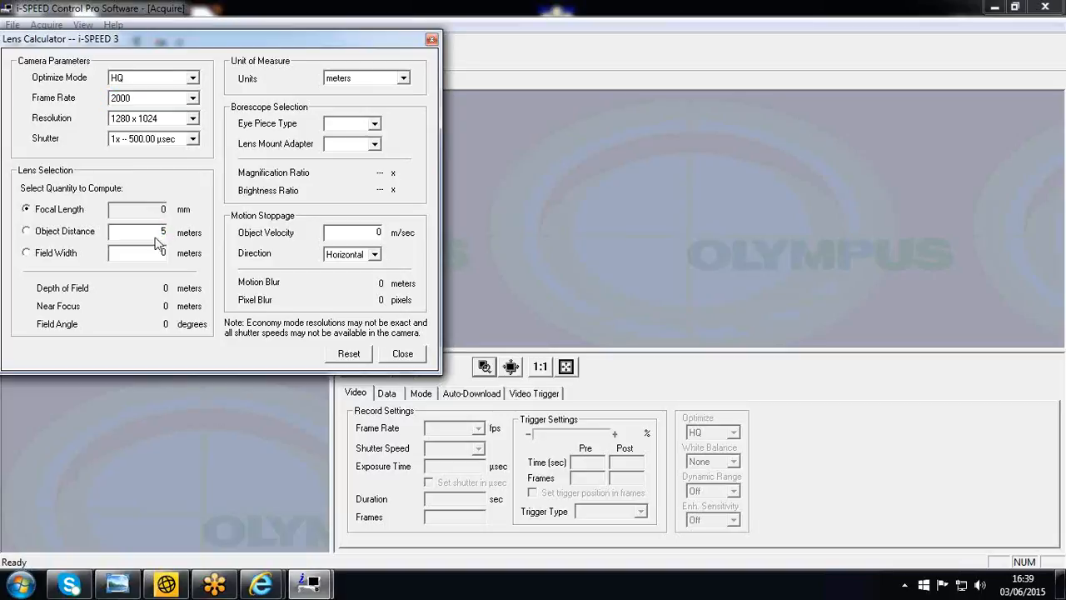
left_click(166, 255)
type(".1")
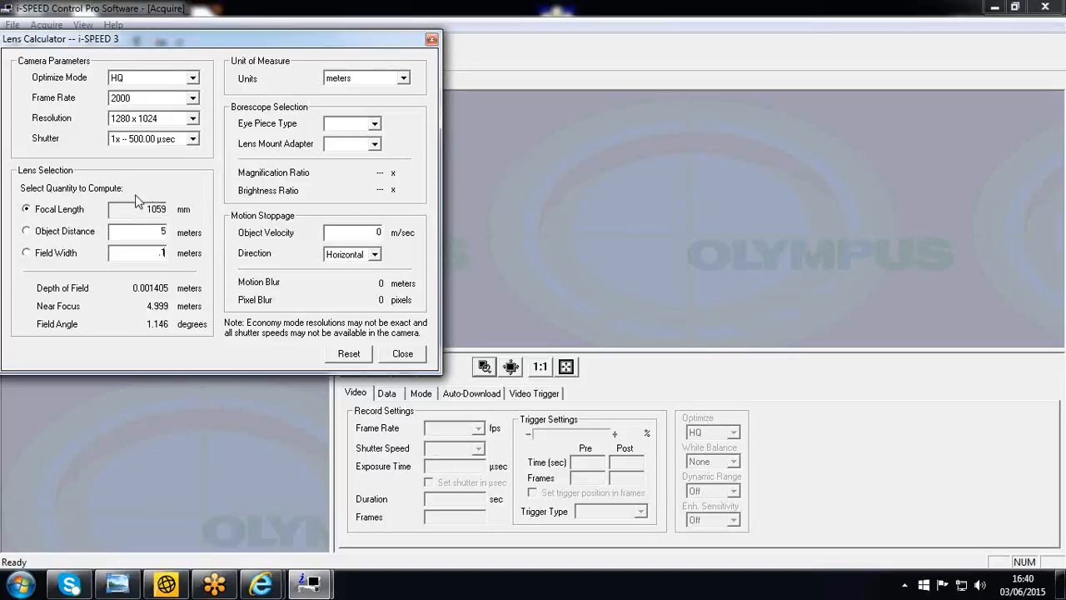
- Recompute the focal length for an object distance of 1 meter and a new field width, and close the lens calculator
double_click(161, 231)
type("1")
left_click_drag(161, 252, 174, 252)
type("2")
left_click(402, 354)
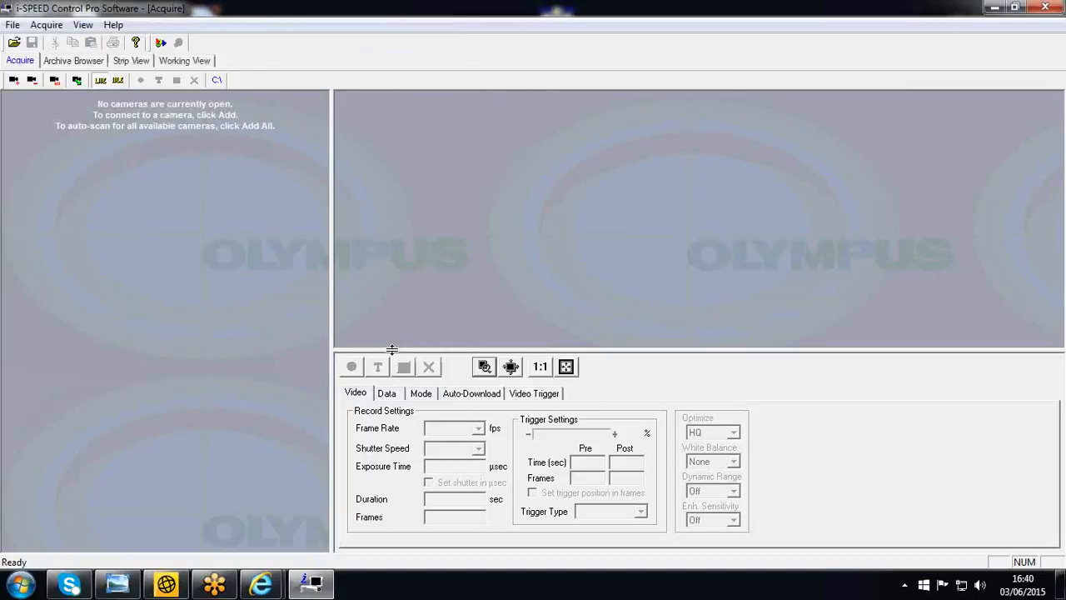
- View the current and new licence fields in the License Manager and close it
left_click(113, 25)
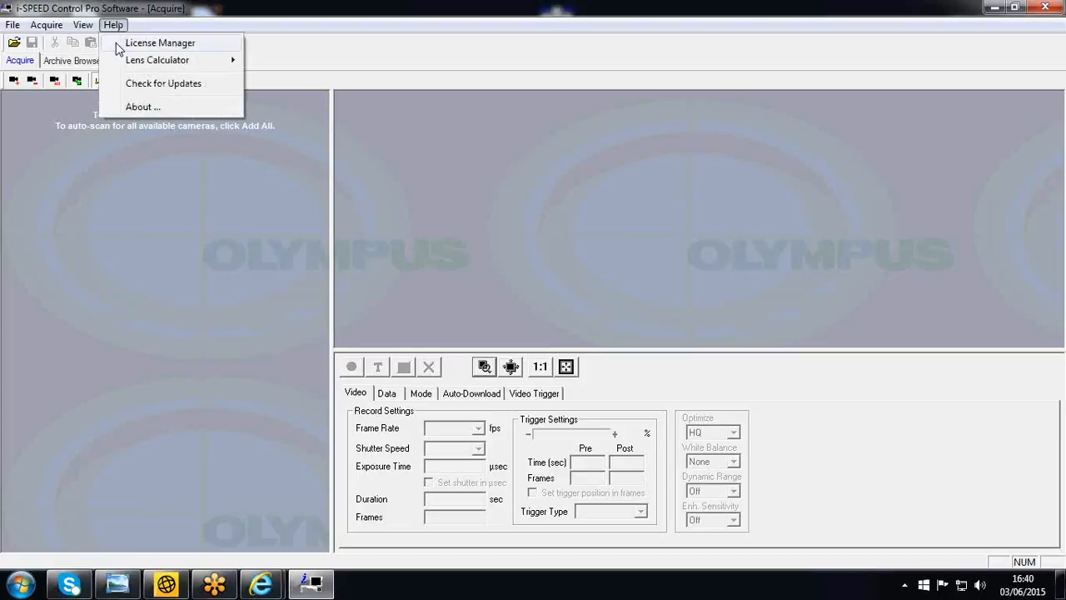
left_click(118, 49)
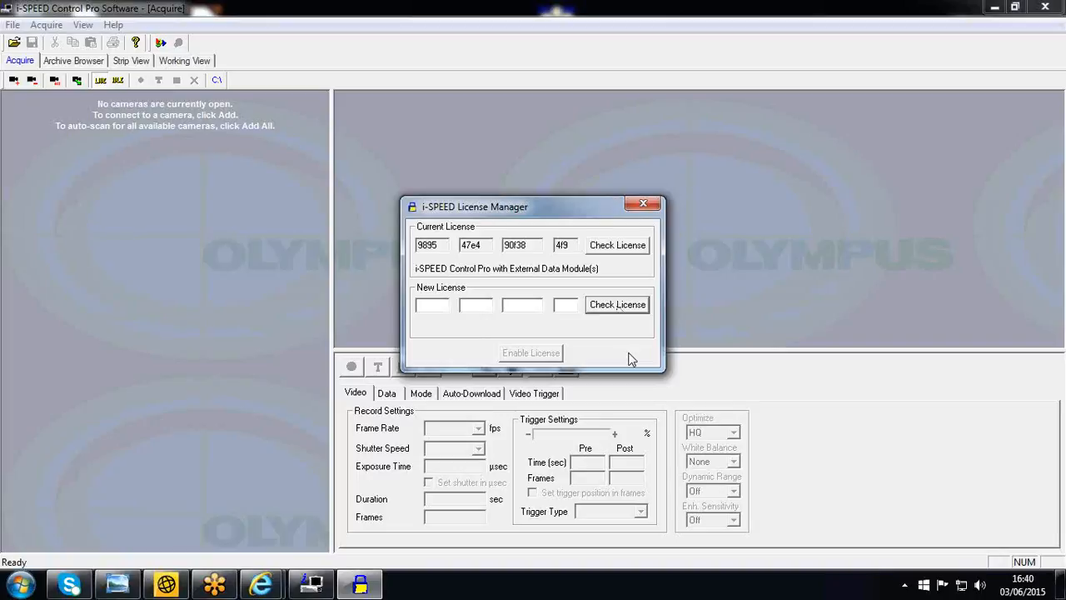
left_click(642, 205)
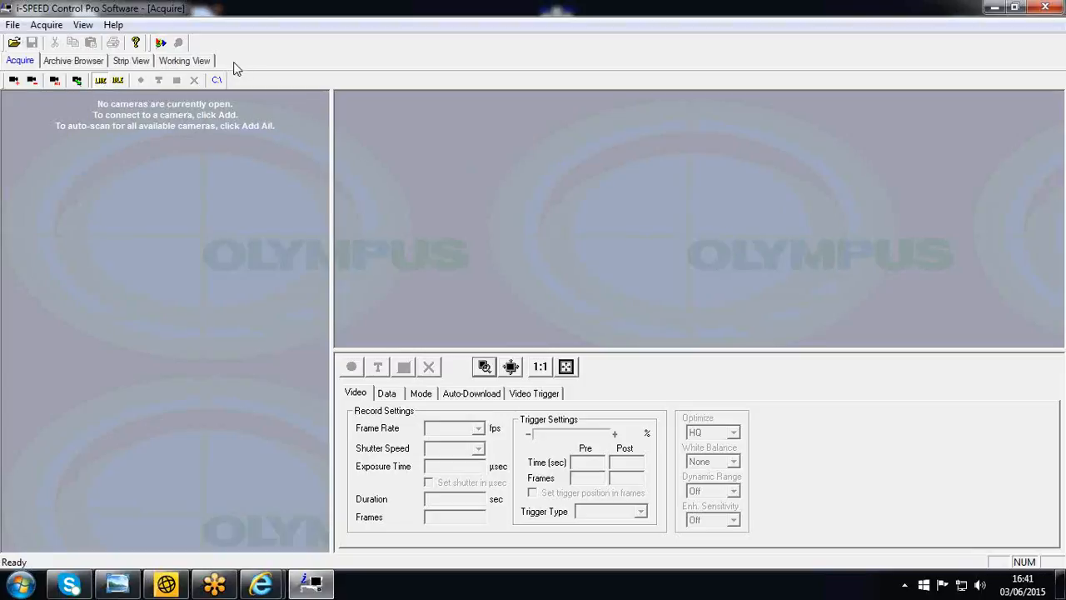
- Open the video 100625130444.hsv from drive E: in the archive and advance it to frame 82
left_click(85, 65)
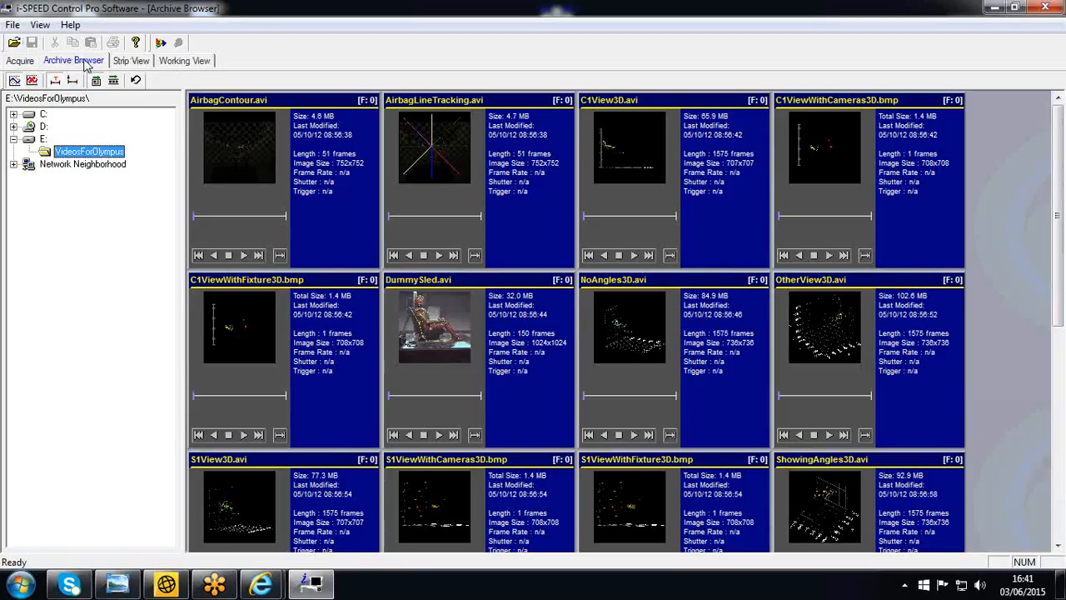
left_click(44, 138)
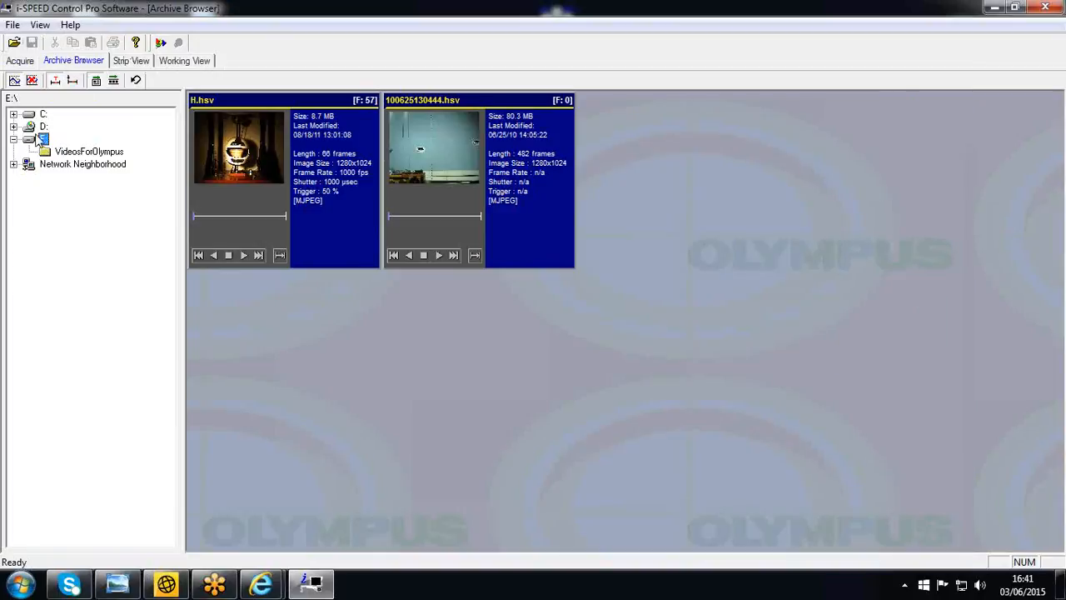
double_click(535, 190)
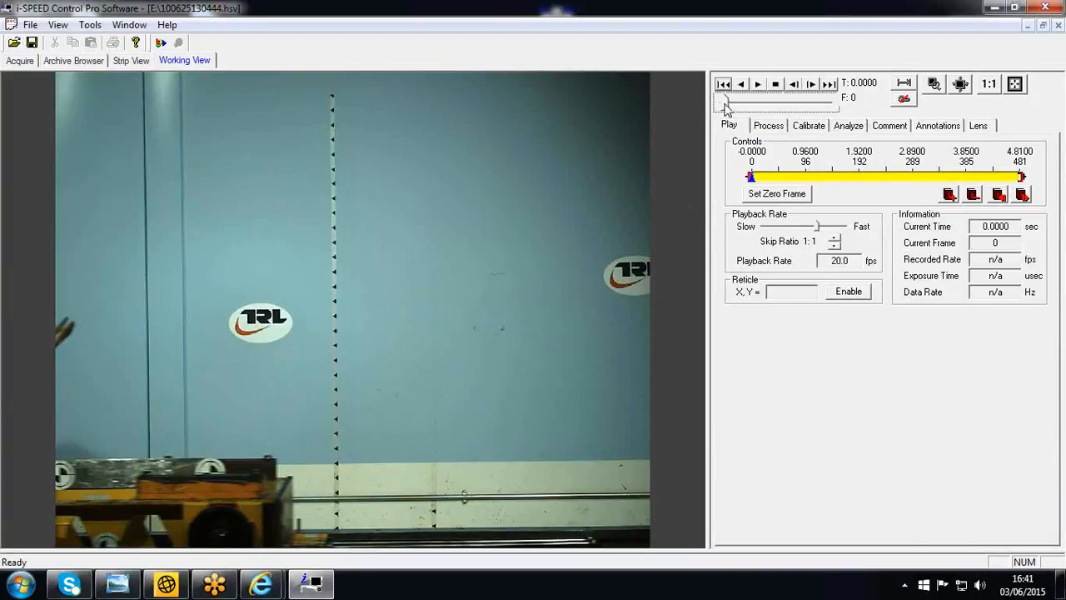
left_click_drag(725, 100, 743, 102)
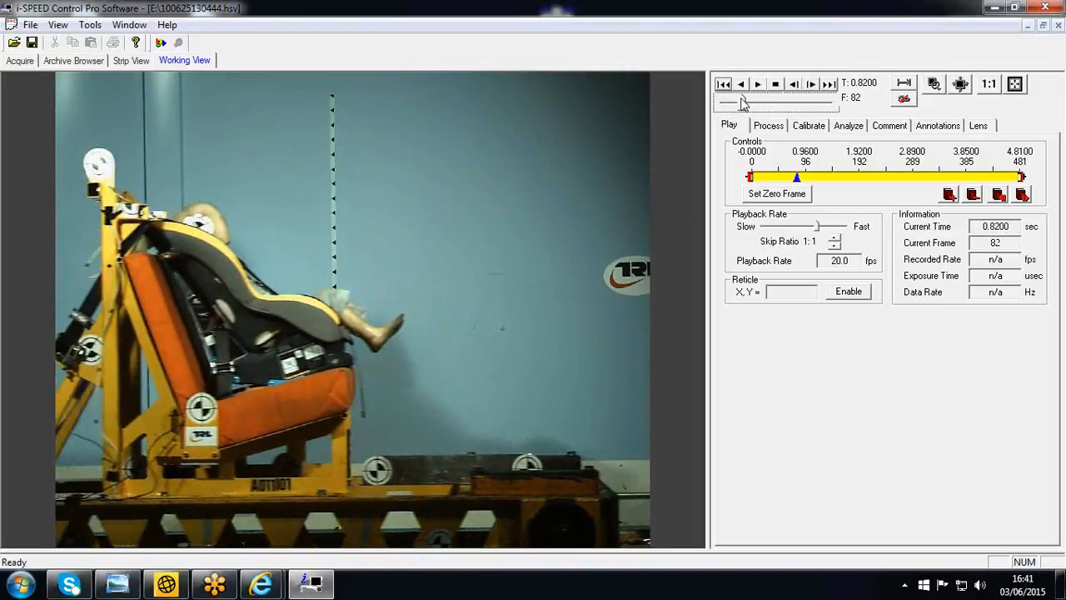
- Set the two scale calibration points on opposite edges of the round marker at the base of the orange seat
left_click(808, 126)
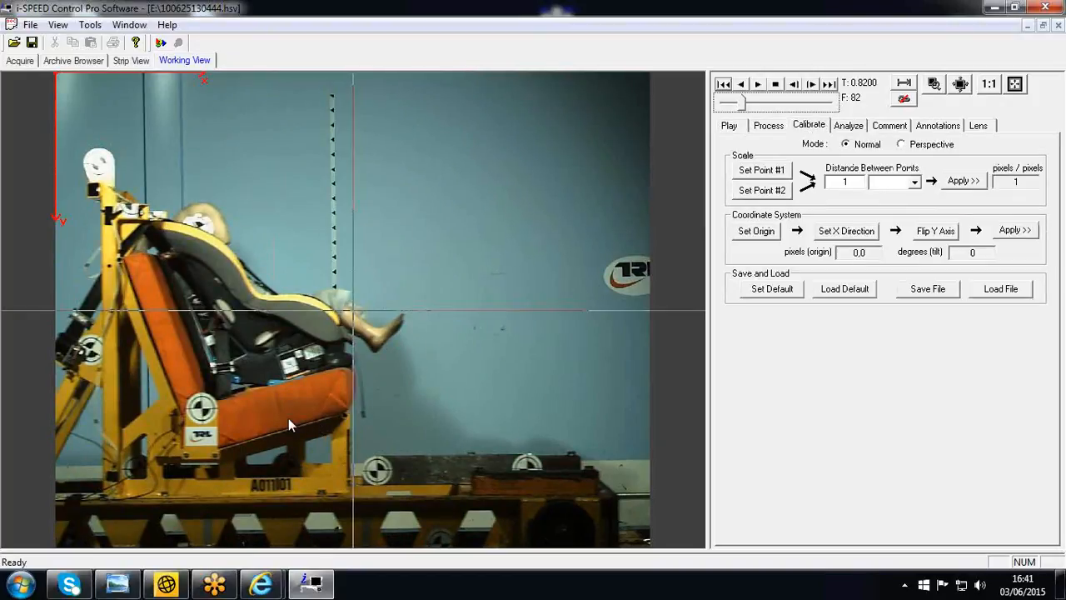
left_click(190, 408)
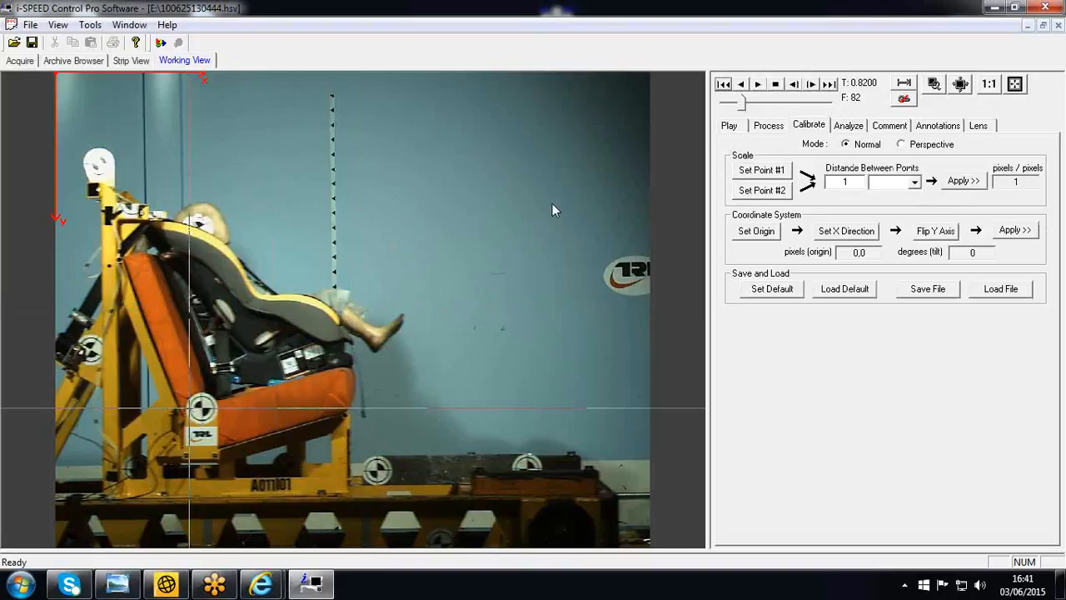
left_click(778, 170)
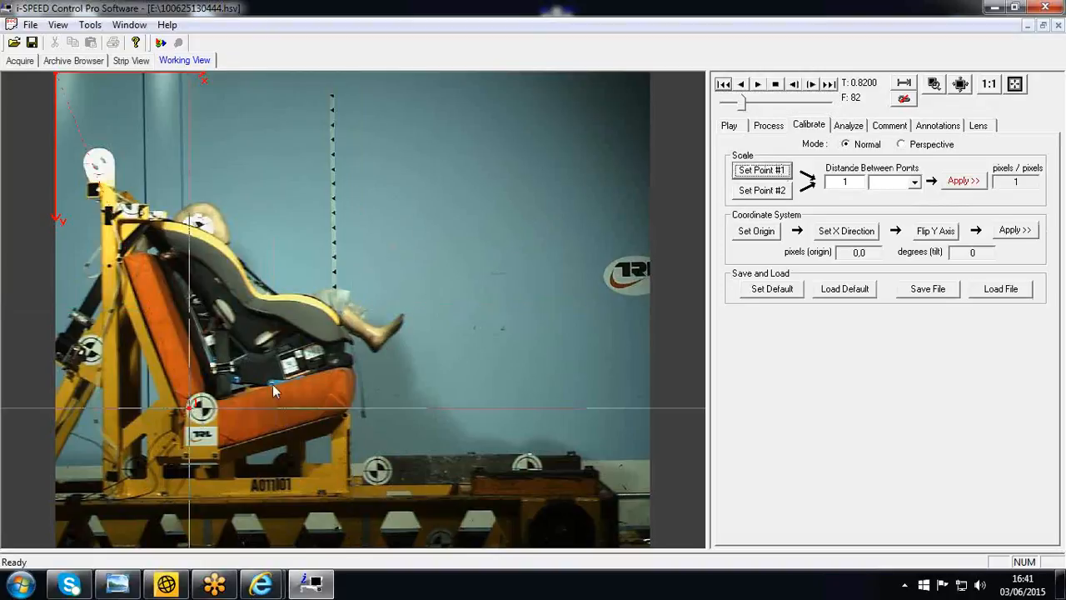
left_click(214, 408)
left_click(766, 193)
- Set the distance between the calibration points to 10 centimeters and apply the scale
left_click(858, 181)
type("10")
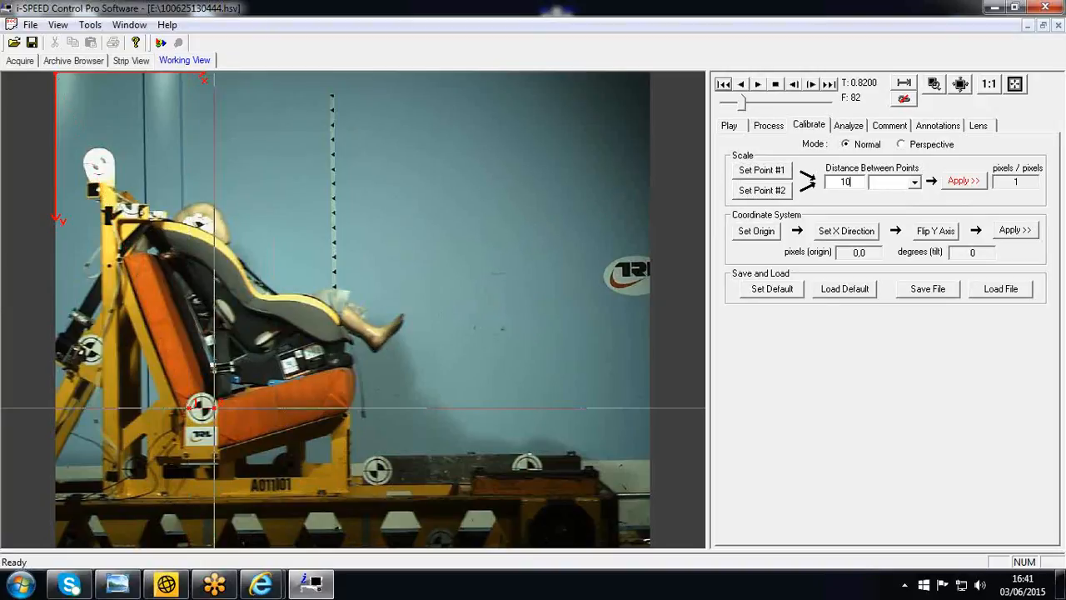
left_click(913, 182)
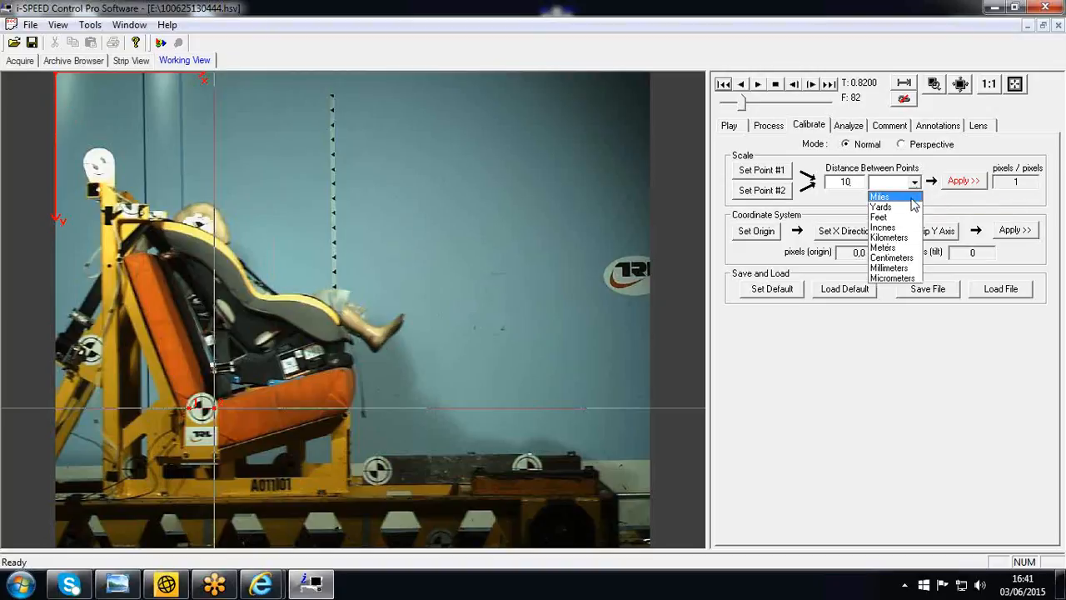
left_click(901, 258)
left_click(977, 182)
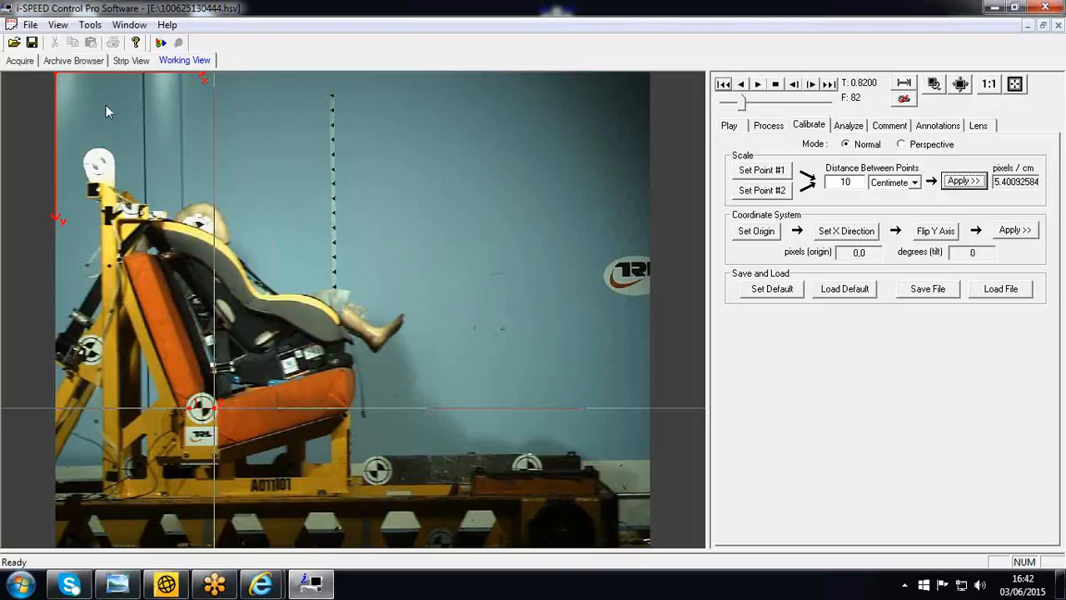
- Place the coordinate origin on the dummy's head marker, set the X direction towards the rear of the seat, and flip the Y axis
left_click(201, 227)
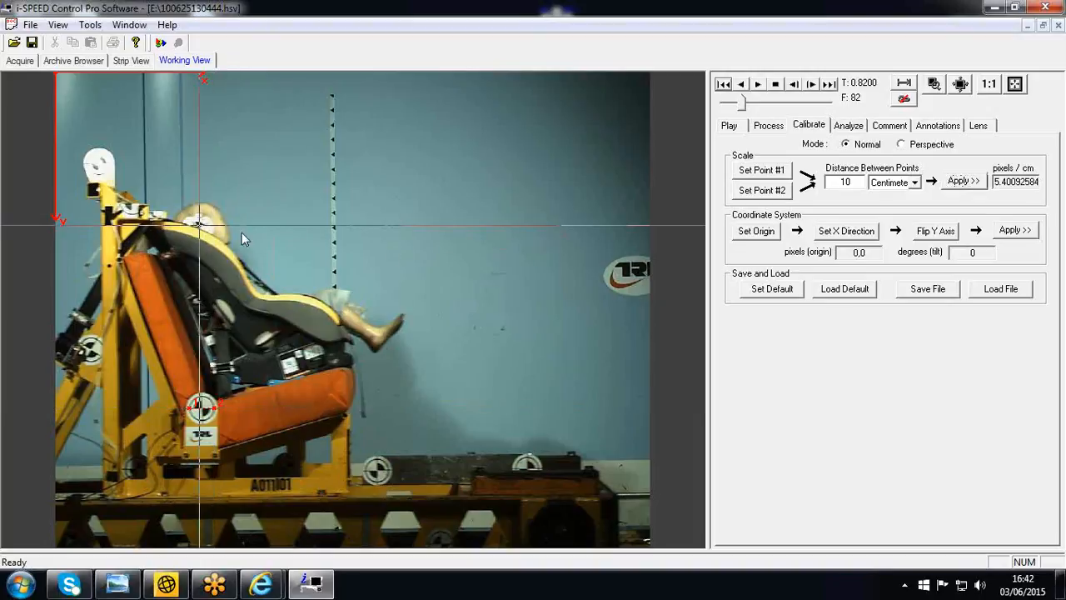
left_click(753, 233)
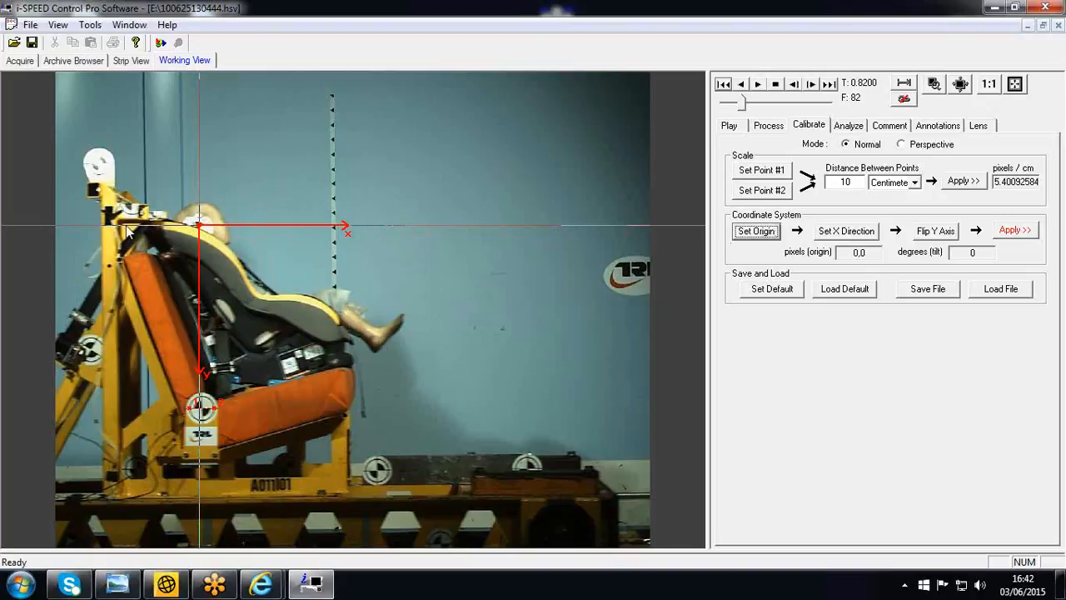
left_click(858, 236)
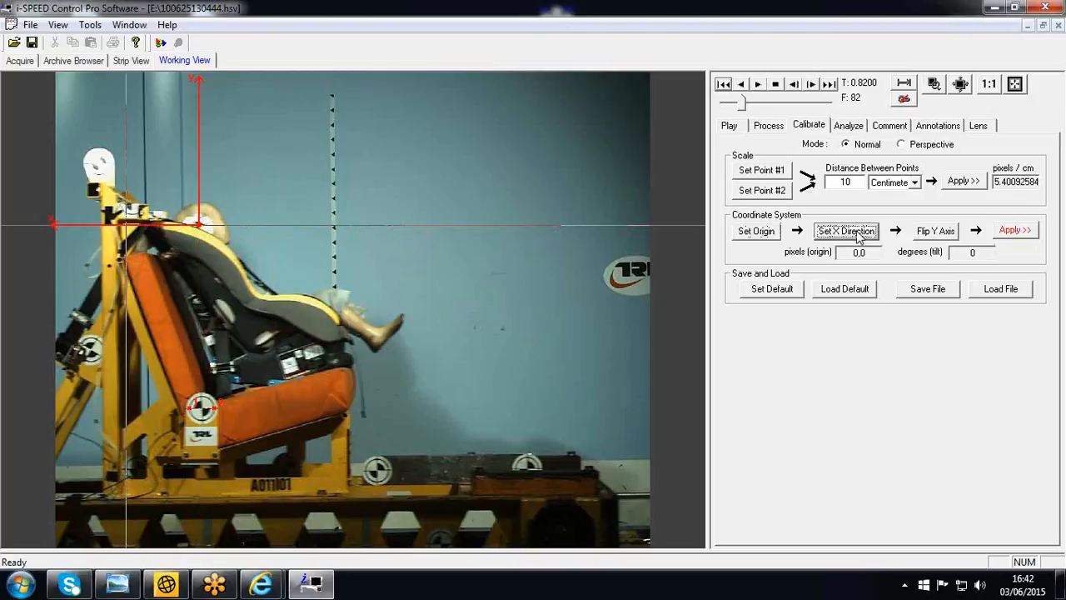
left_click(939, 233)
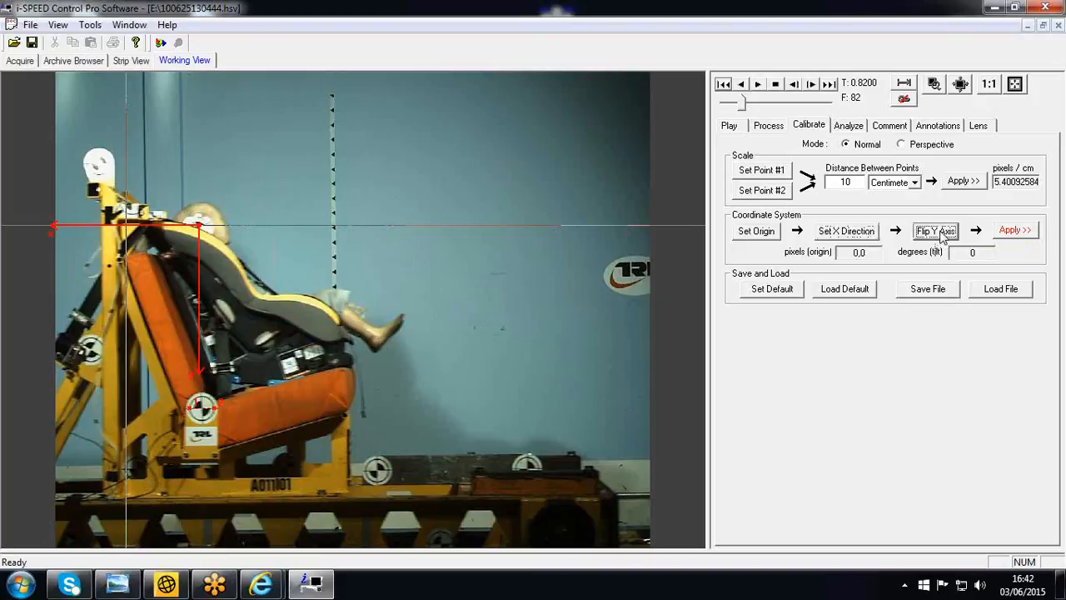
- Redirect the X axis towards the dummy's feet, flip the Y axis to point downwards, and apply the coordinate system
left_click(314, 223)
left_click(847, 233)
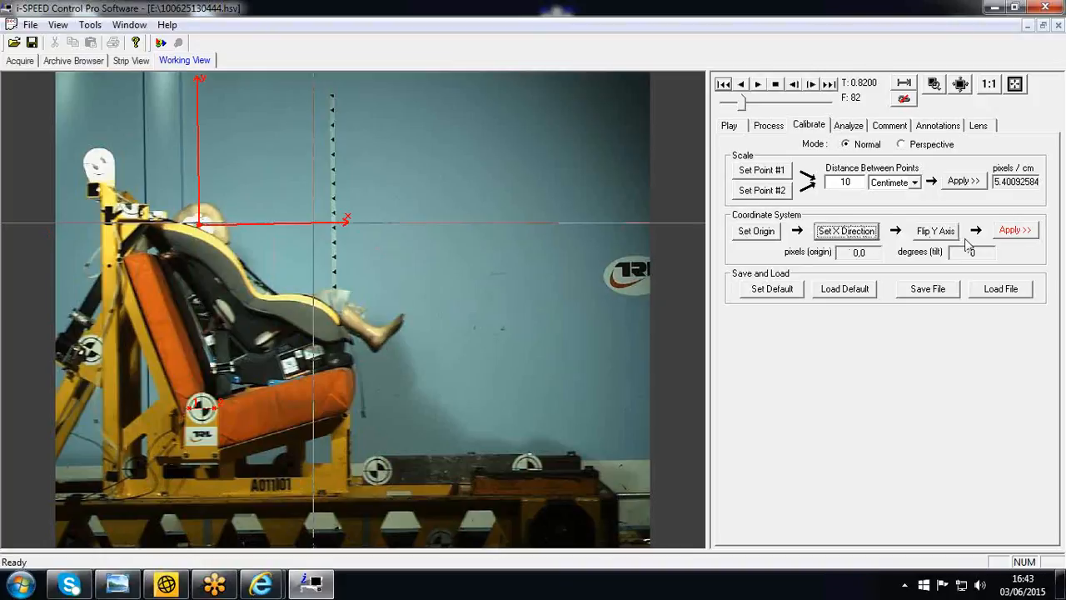
left_click(935, 231)
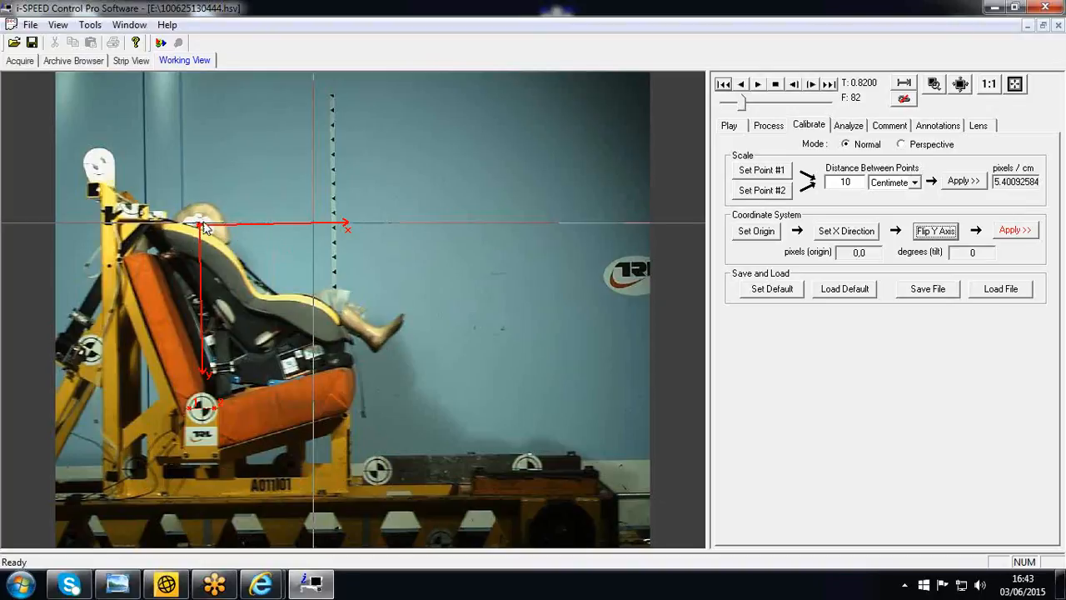
left_click(1023, 234)
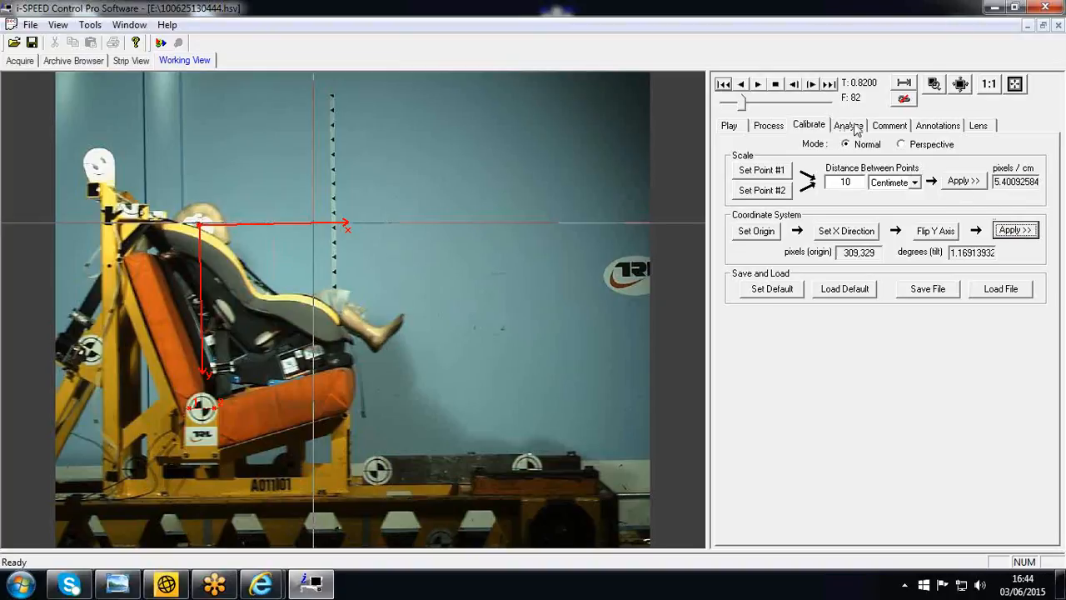
- Start feature tracking in the video analysis, enlarge the video area over the graph, and narrow the first column of the feature table
left_click(850, 126)
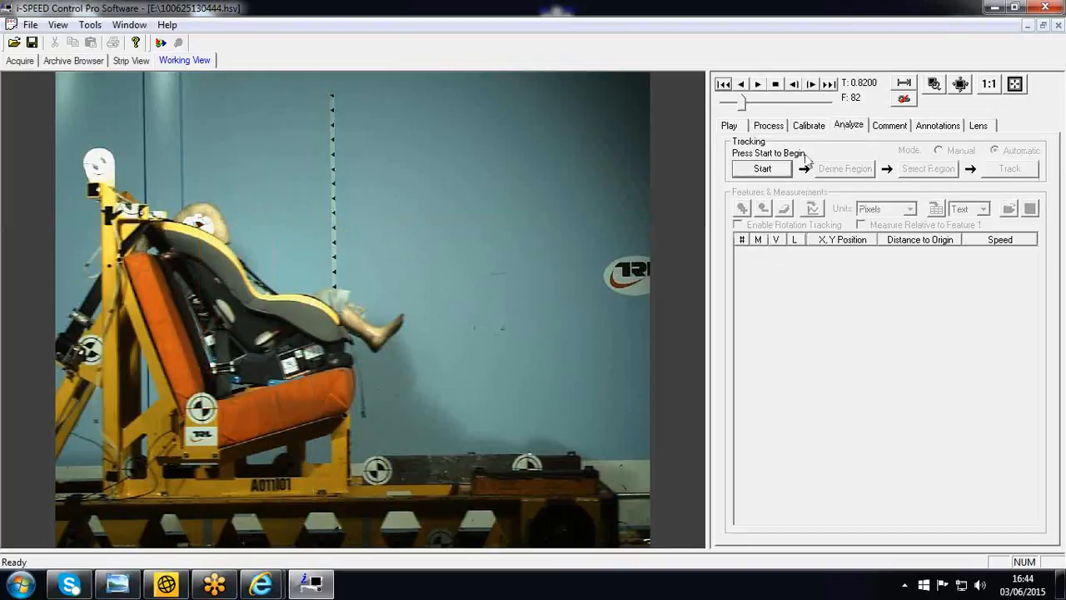
left_click(762, 171)
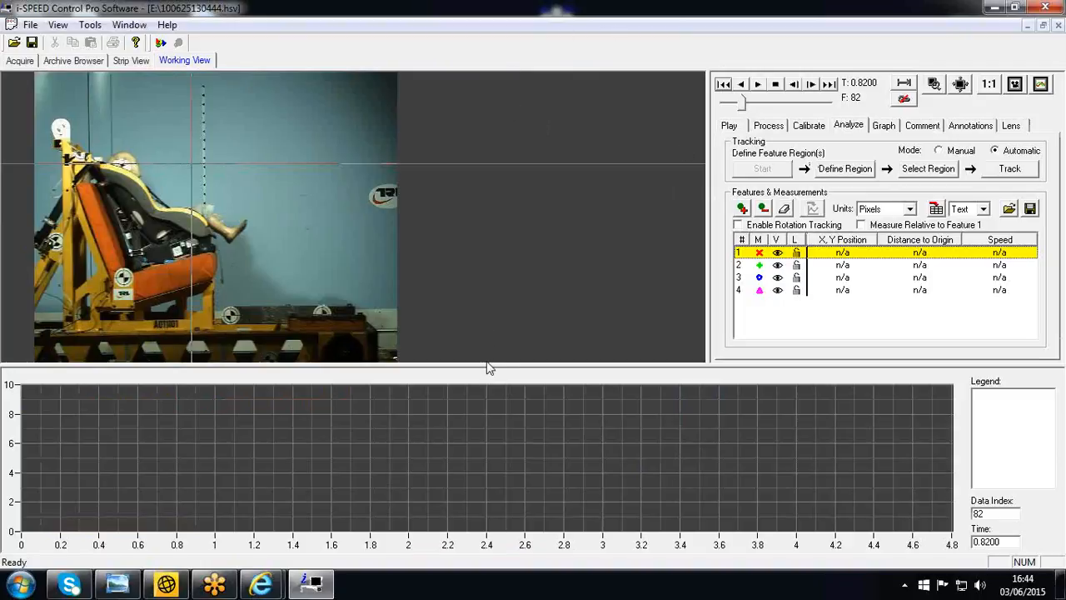
left_click_drag(478, 362, 482, 492)
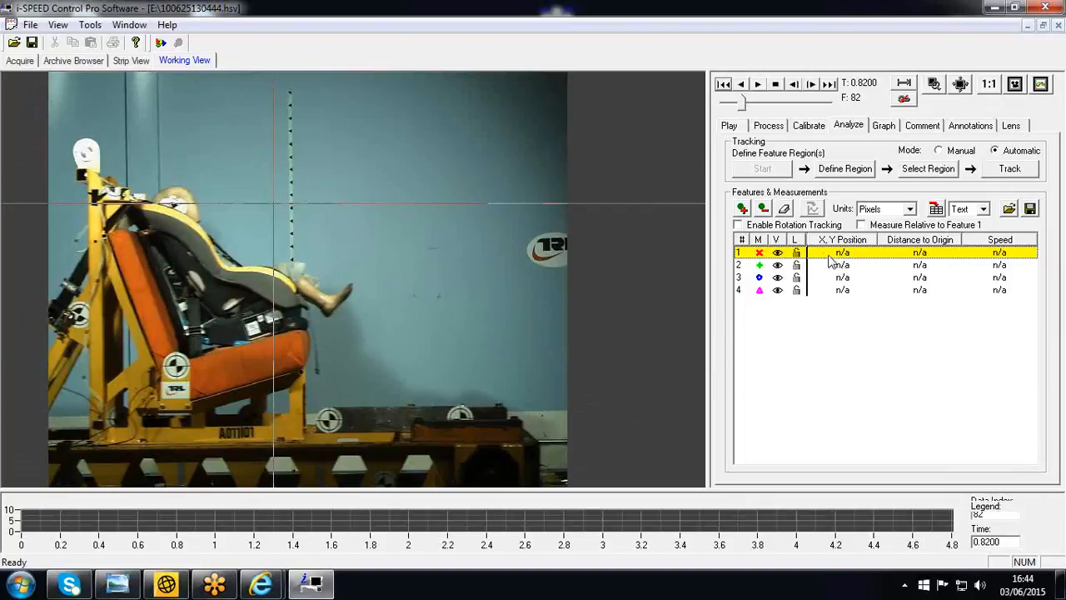
left_click_drag(748, 239, 718, 263)
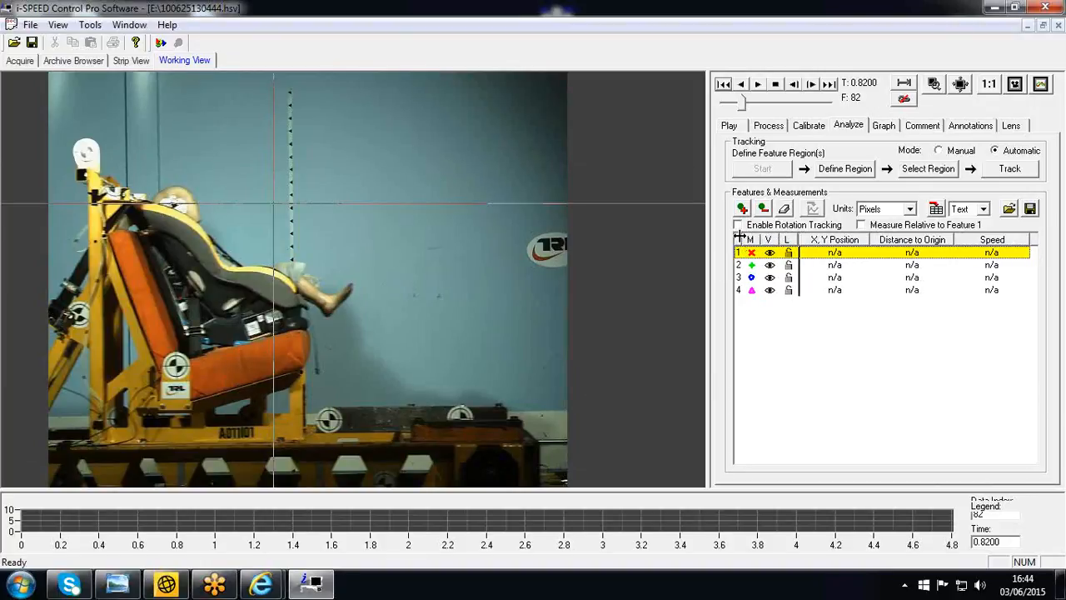
- Widen the number column of the feature table
mouse_move(739, 237)
left_mouse_down()
mouse_move(765, 234)
mouse_move(748, 236)
left_mouse_up()
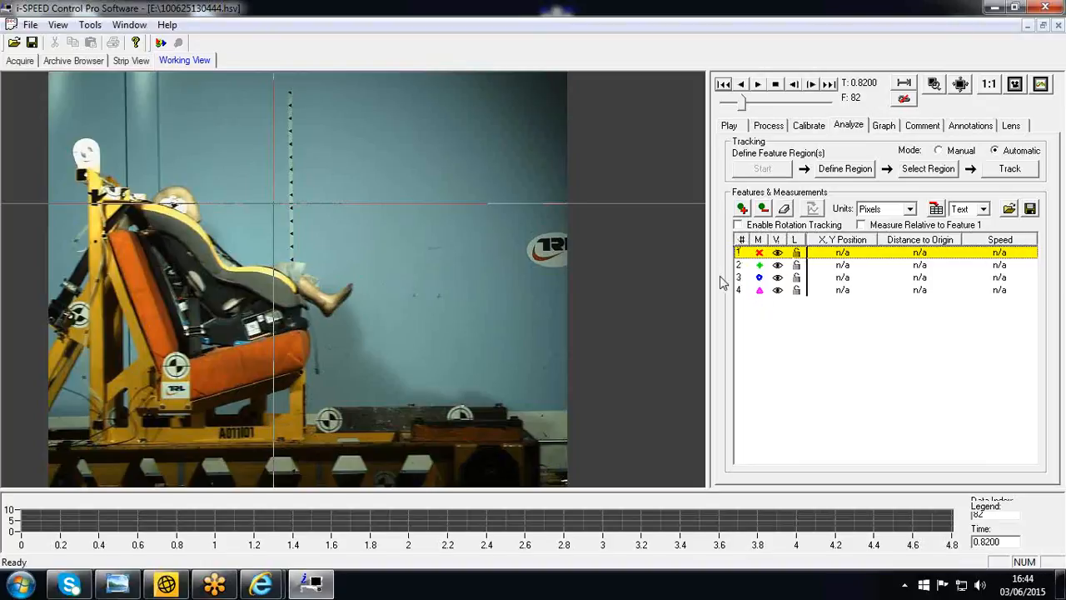
- Add two features to the tracking list and remove both of them again
left_click(742, 209)
left_click(742, 208)
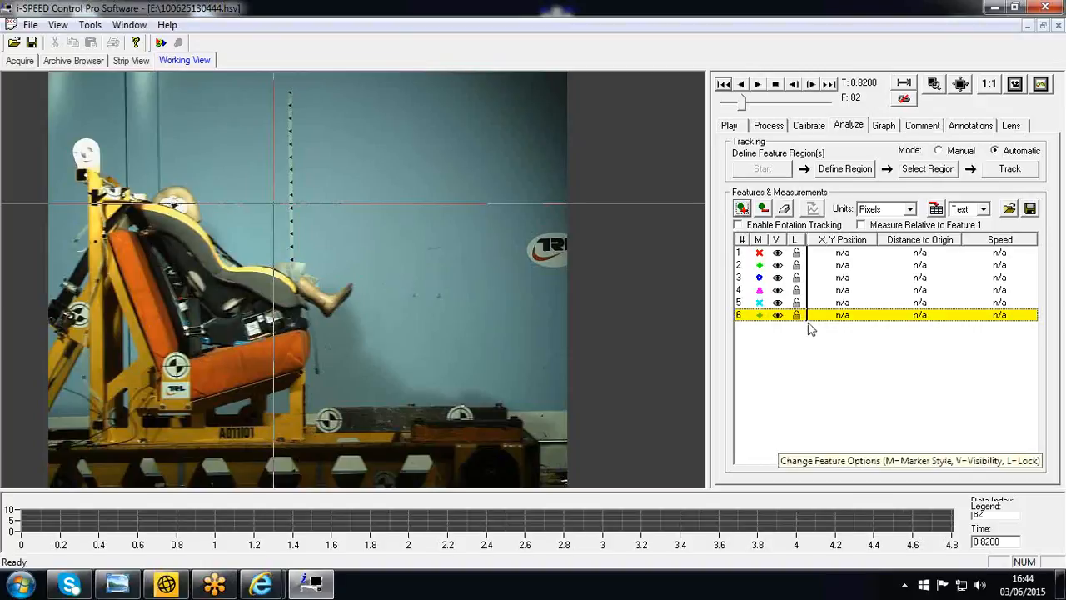
left_click(763, 208)
left_click(600, 329)
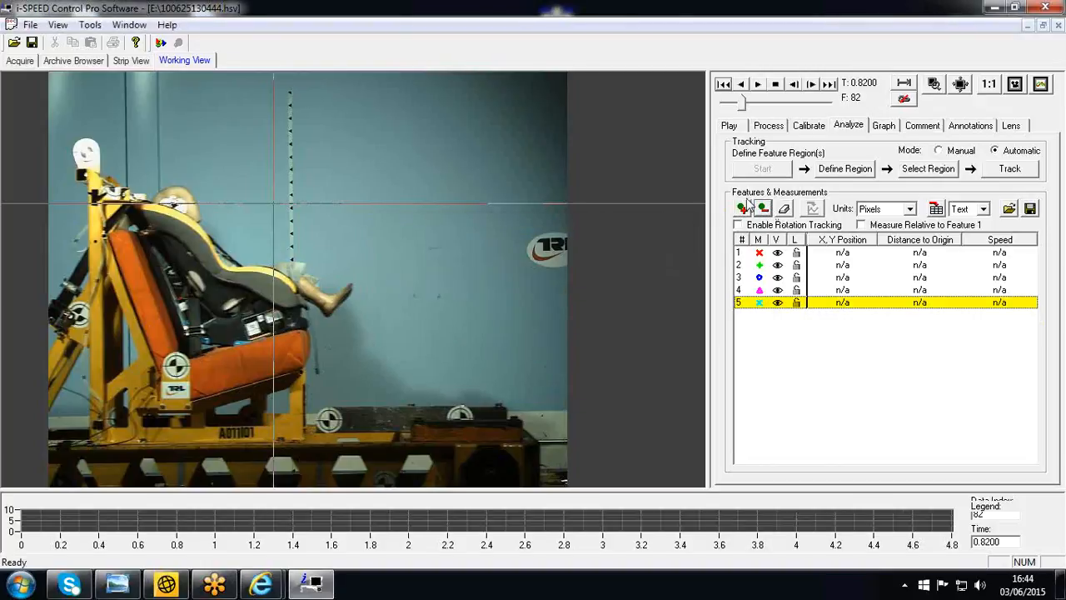
left_click(589, 326)
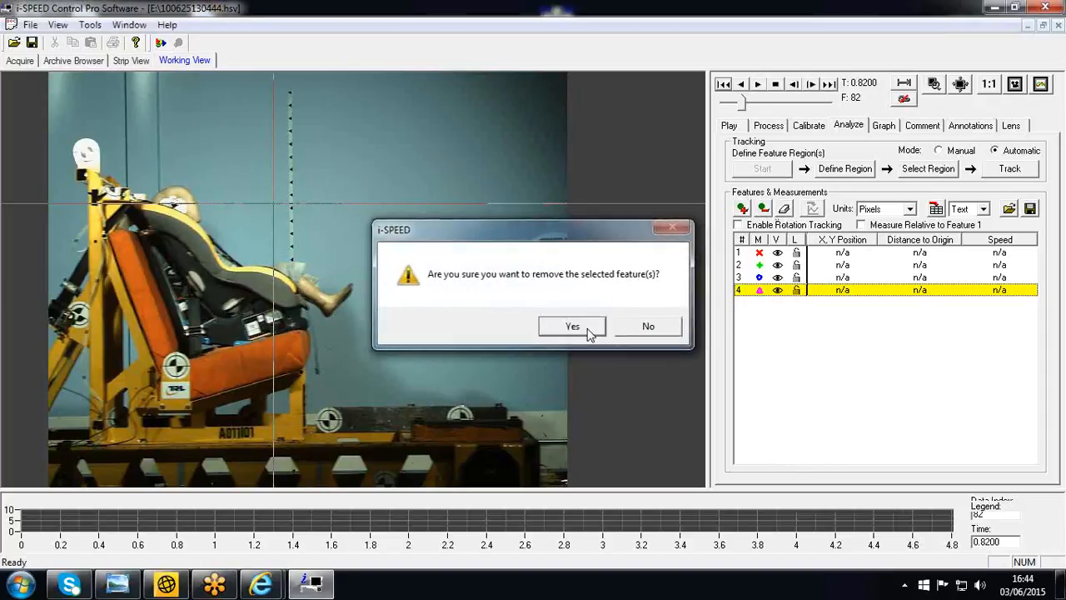
- Lock feature 4 and define the tracking region of feature 1 around the target marker at the rear of the seat frame
left_click(796, 290)
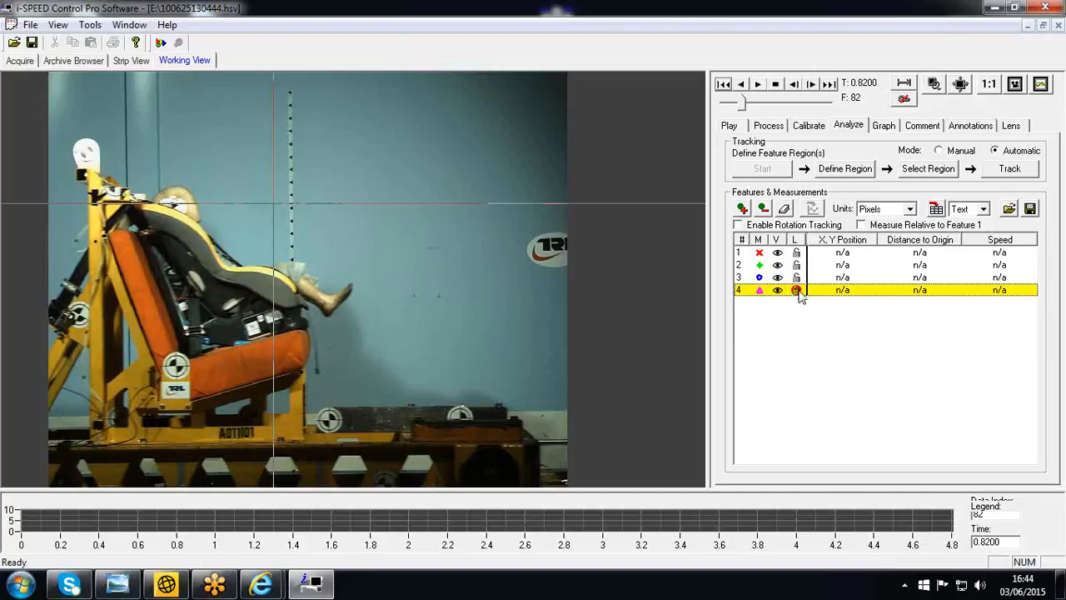
left_click(748, 254)
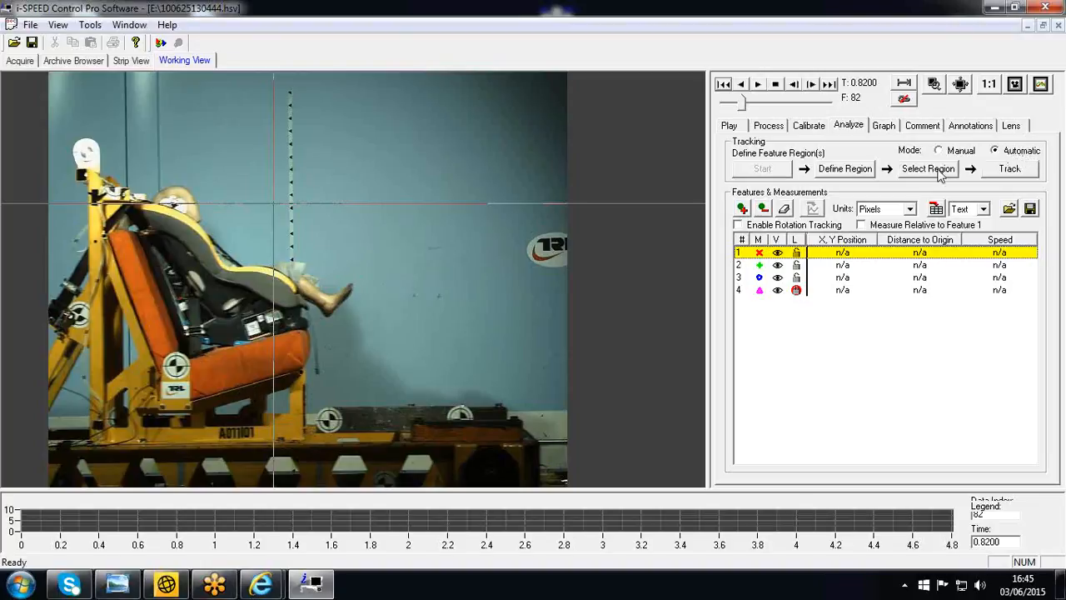
left_click(849, 170)
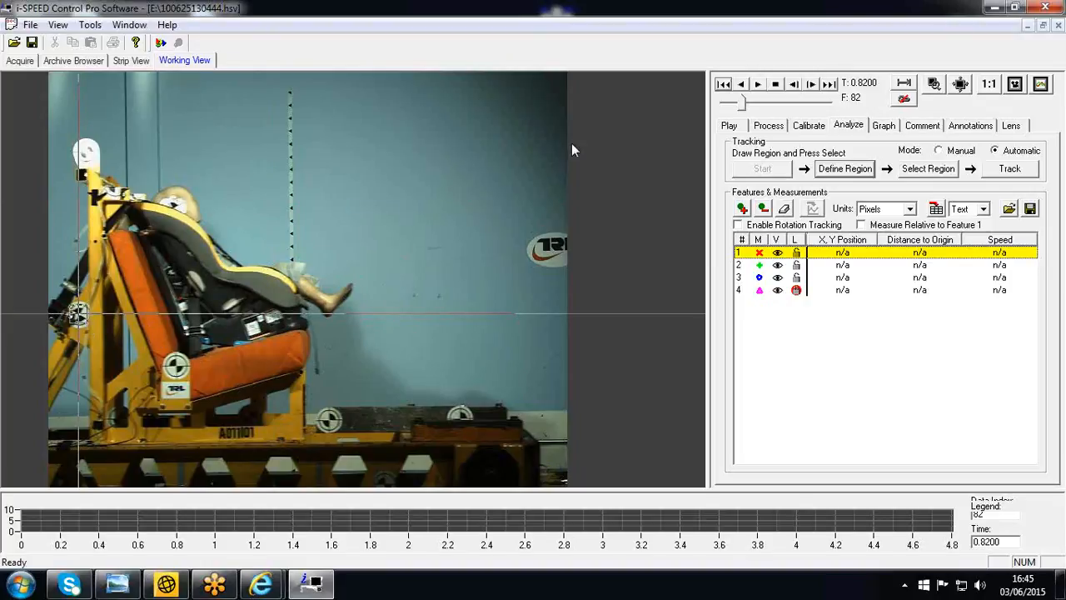
left_click(928, 169)
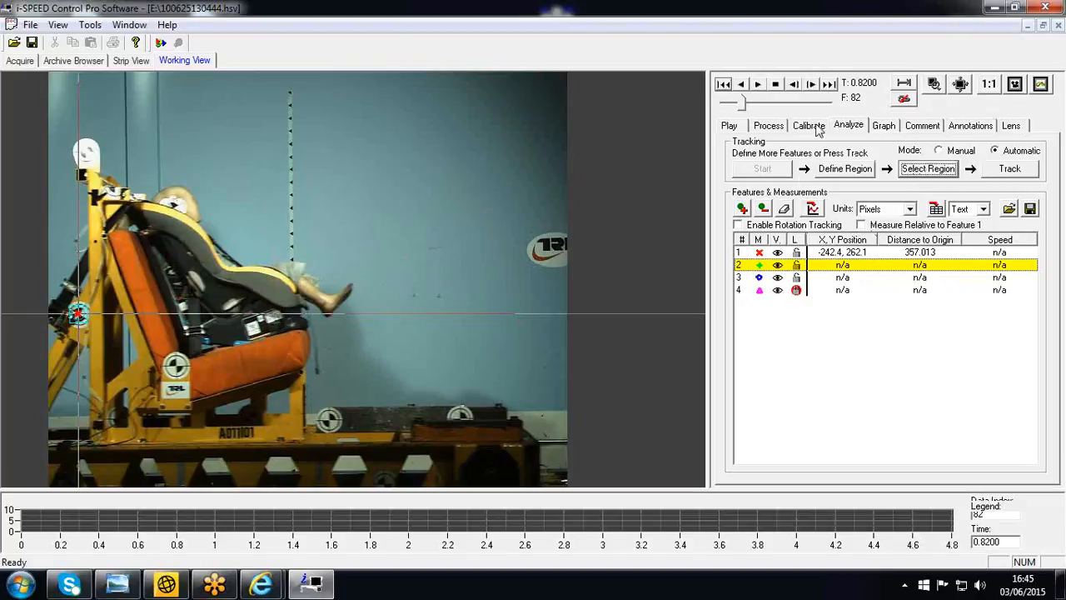
- Define the tracking region of feature 2 around the marker on the dummy's head
left_click(846, 171)
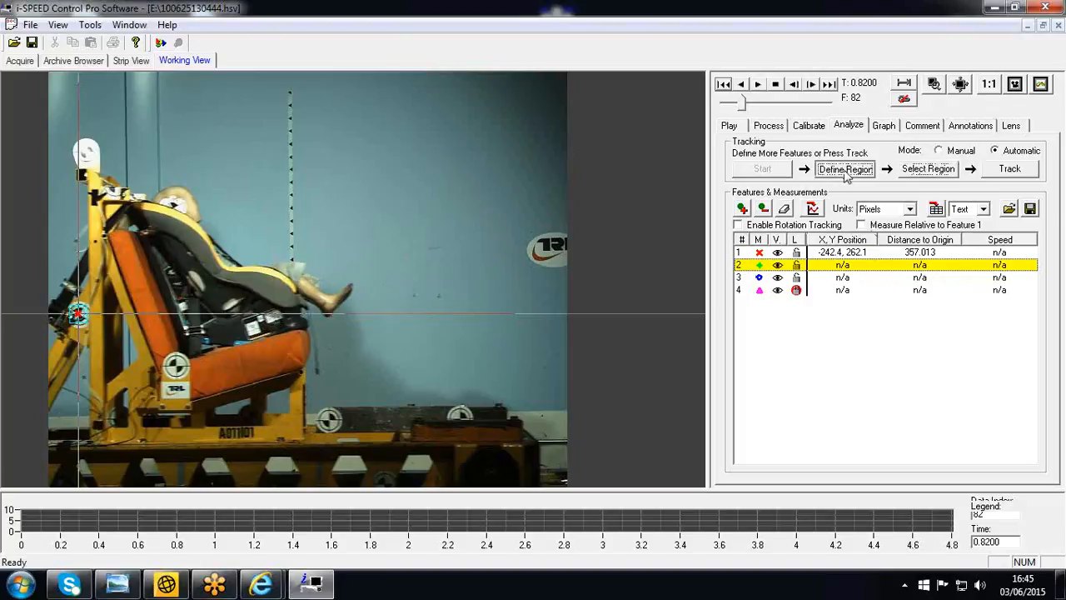
left_click(181, 211)
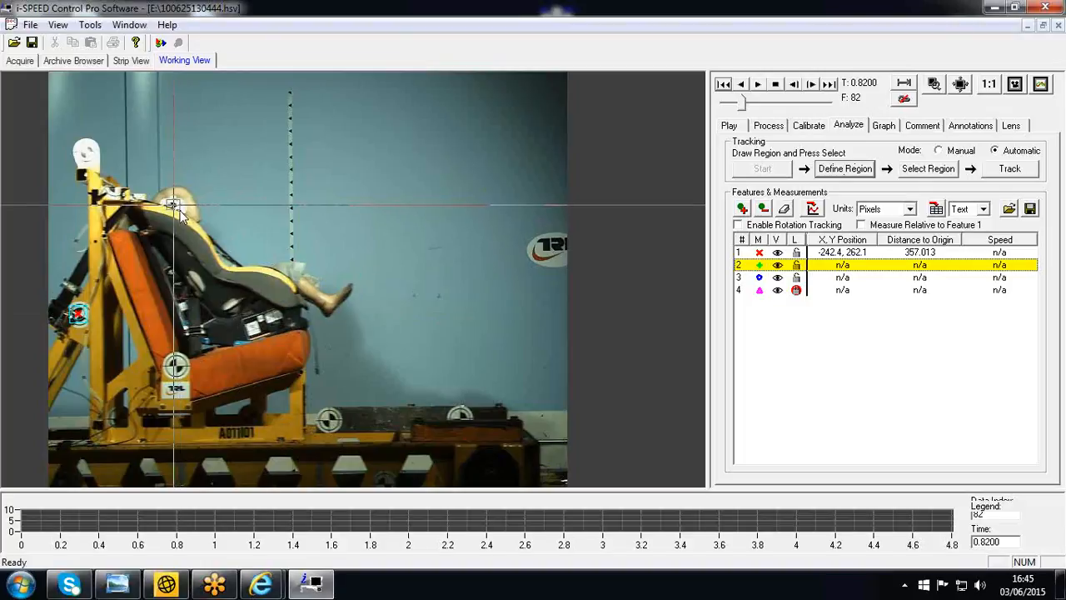
left_click(929, 170)
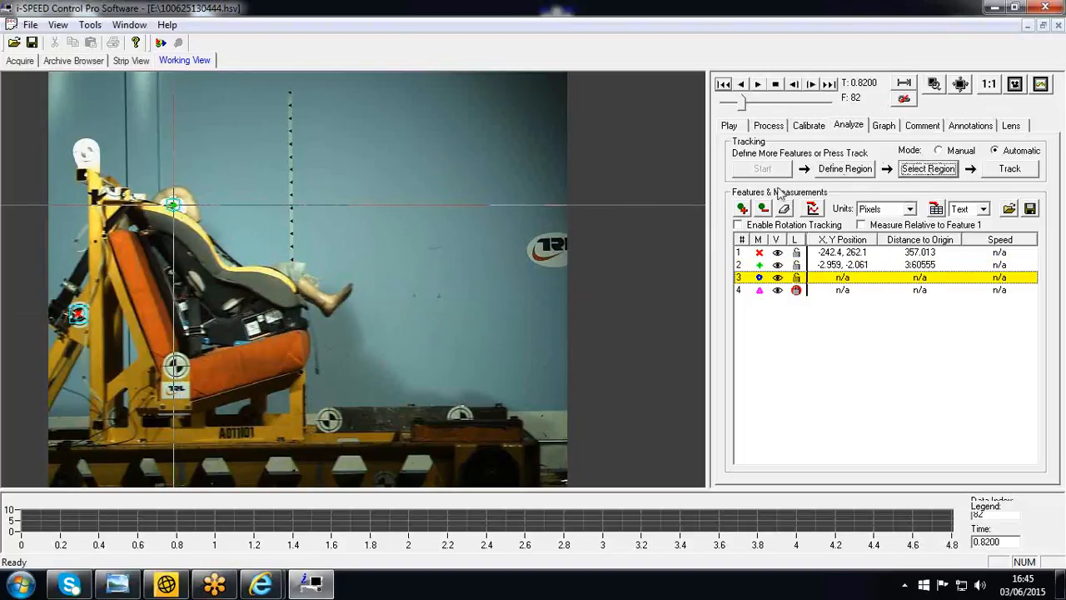
- Define the tracking region of feature 3 around the target marker at the base of the orange seat
left_click(856, 173)
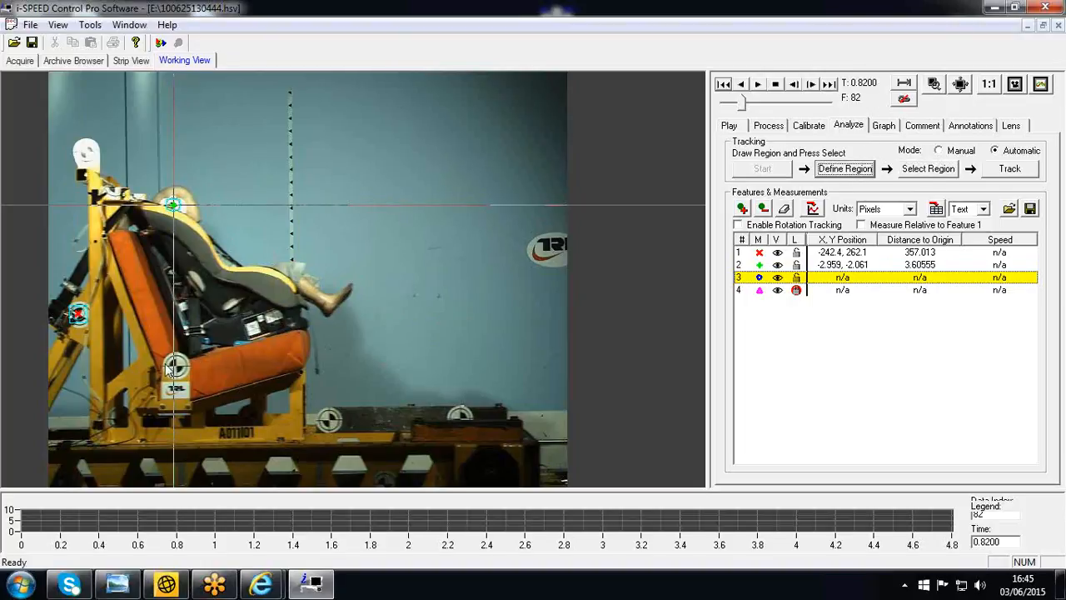
left_click_drag(161, 351, 191, 380)
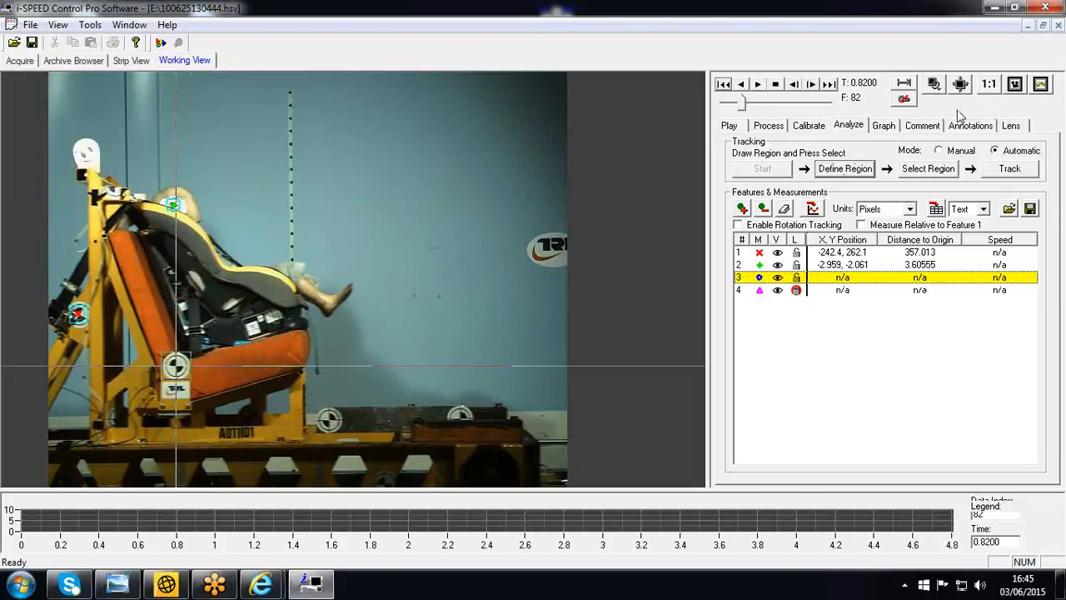
left_click(937, 173)
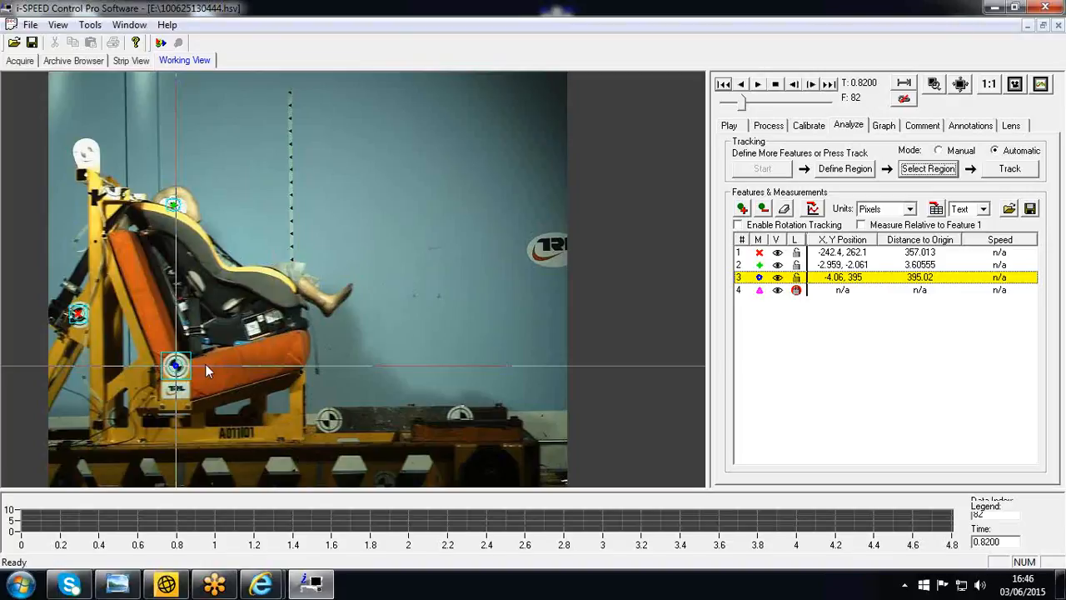
- Track the three features automatically and stop the tracking at frame 141
left_click(1010, 169)
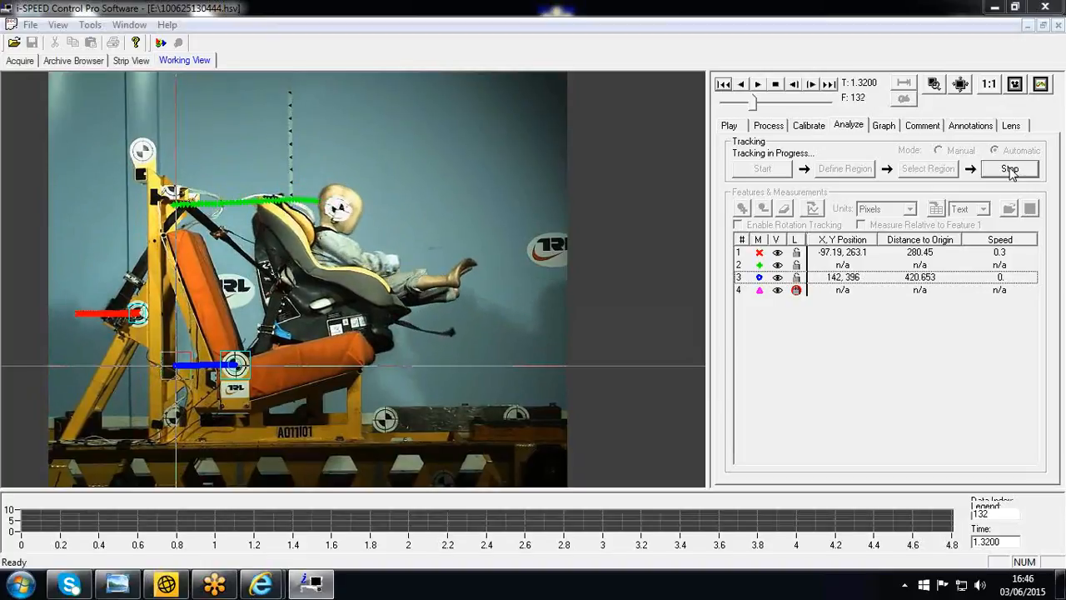
left_click(1010, 169)
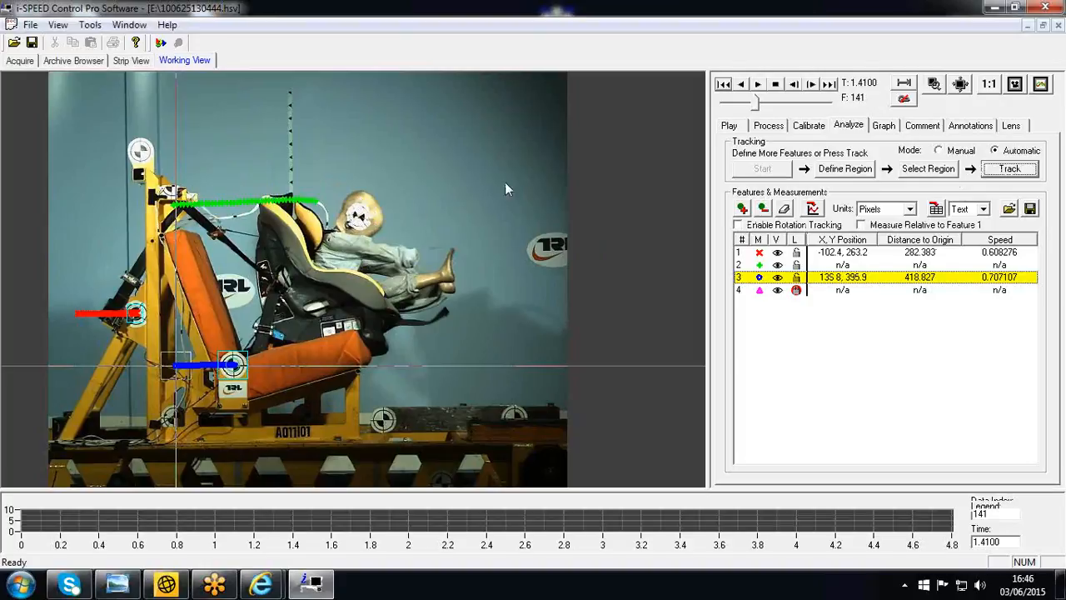
- Step back through the video to frame 123 to examine where the head marker's track ends
left_click(796, 85)
left_click(795, 85)
left_click(795, 84)
left_click(795, 85)
left_click(795, 85)
left_click(795, 85)
left_click(796, 85)
left_click(796, 85)
left_click(795, 85)
left_click(795, 85)
left_click(795, 85)
left_click(795, 85)
left_click(796, 85)
left_click(795, 85)
left_click(796, 85)
left_click(795, 85)
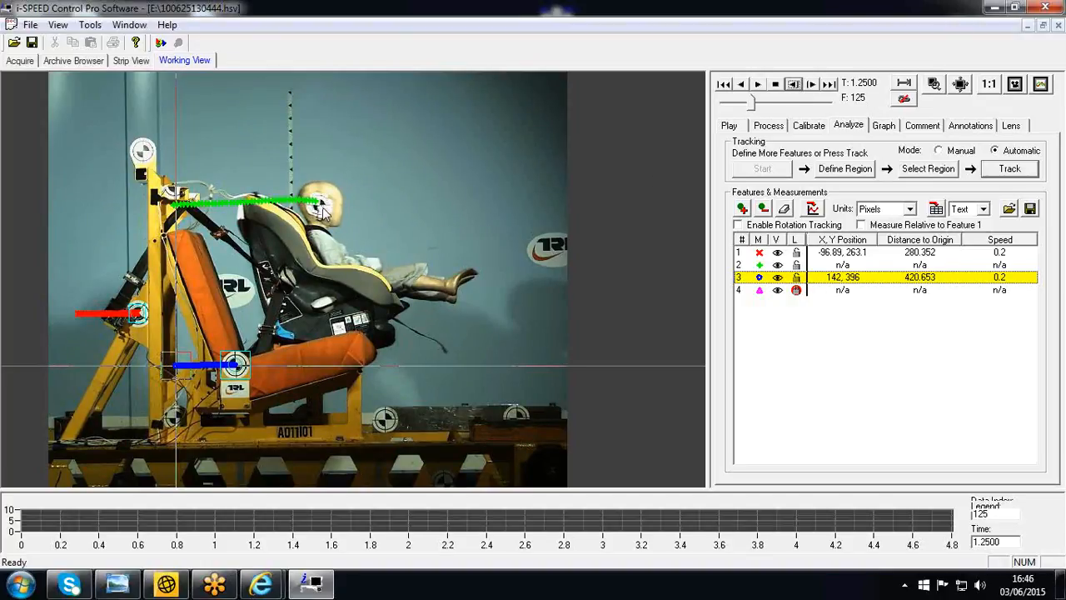
left_click(792, 84)
left_click(792, 84)
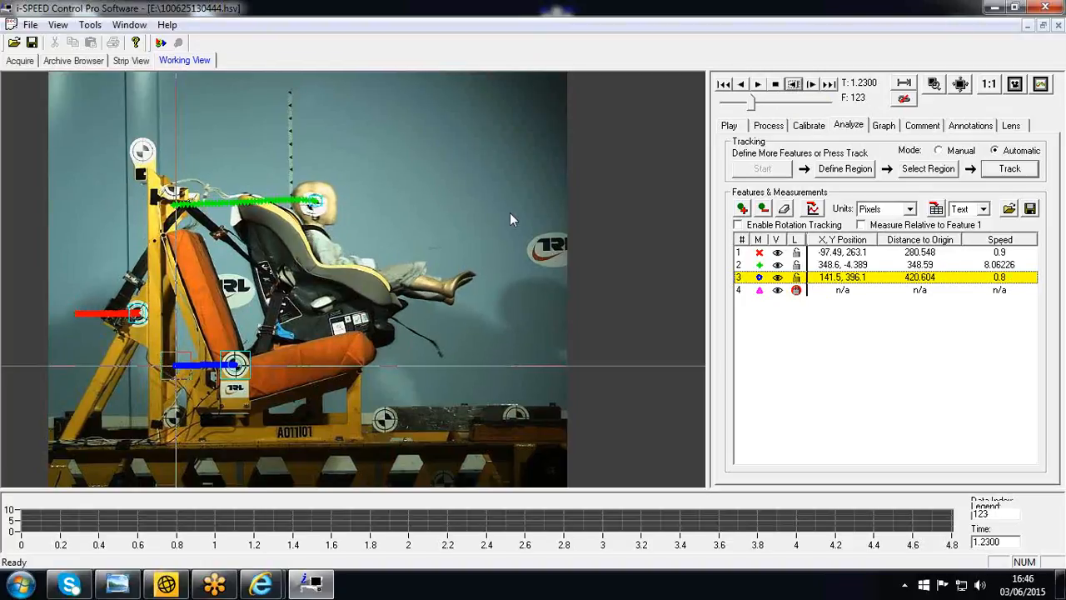
- Step forward to frame 143 to examine the tracked positions of the three features
left_click(812, 84)
left_click(812, 84)
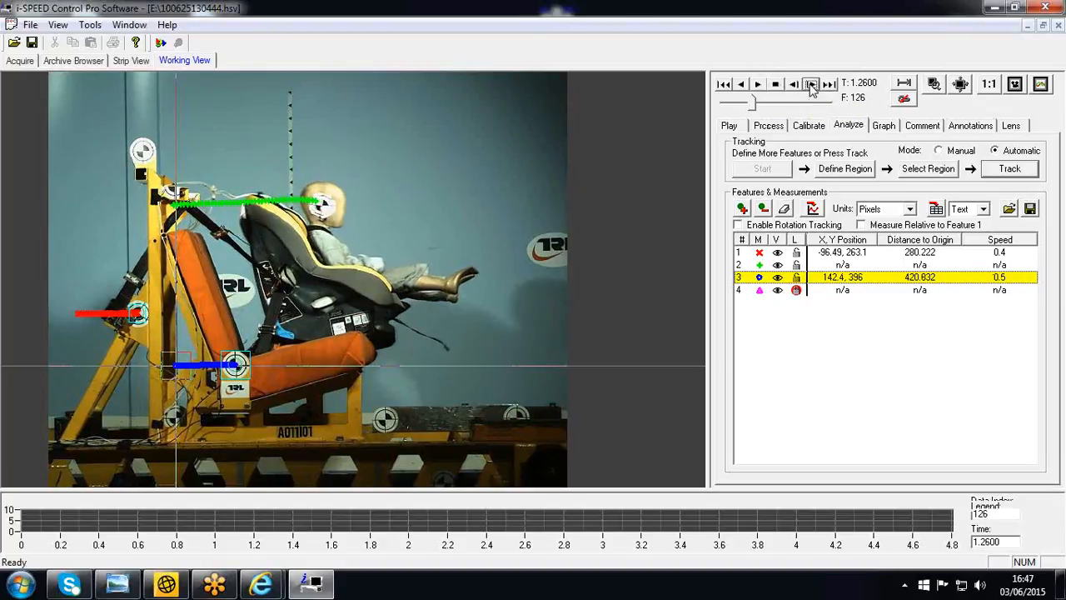
left_click(812, 84)
left_click(812, 84)
left_click(812, 84)
left_click(812, 84)
left_click(812, 84)
left_click(812, 84)
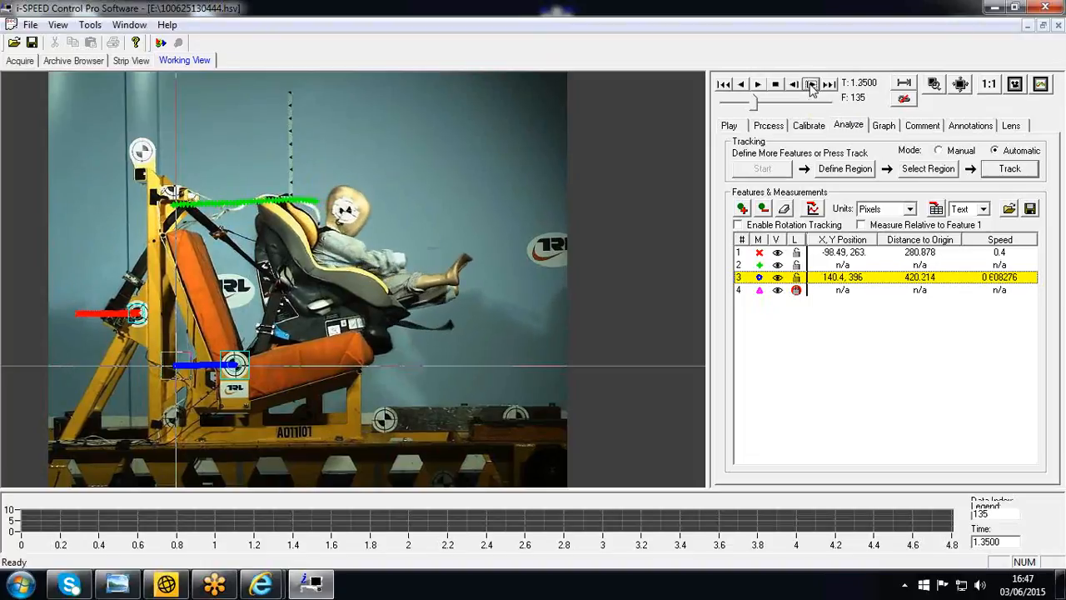
left_click(812, 84)
left_click(812, 84)
left_click(812, 84)
left_click(812, 84)
left_click(812, 85)
left_click(812, 84)
left_click(811, 84)
left_click(812, 85)
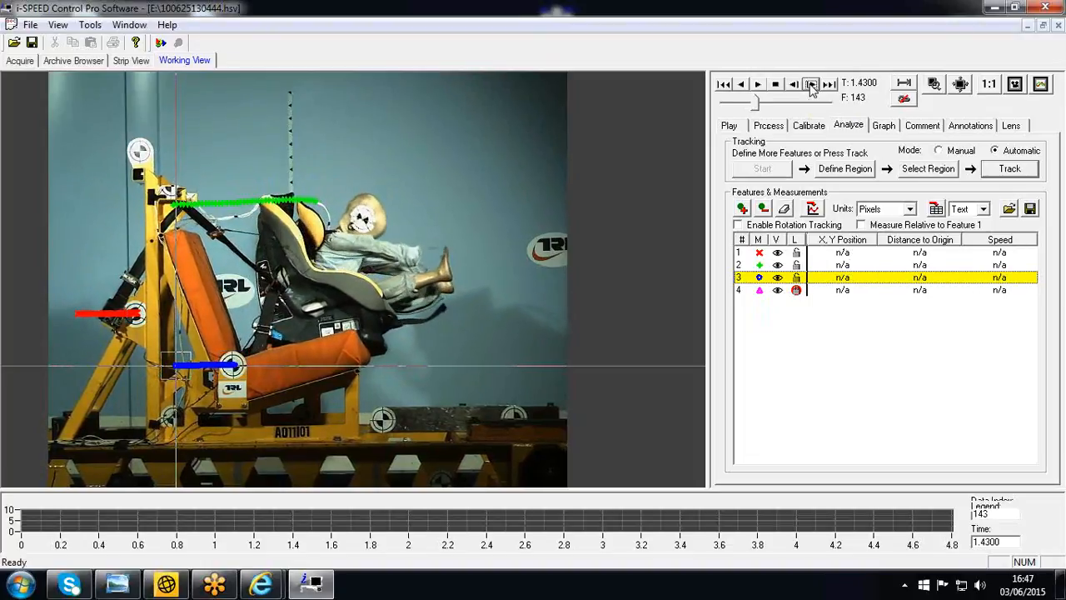
- Return frame by frame to frame 123 as the starting point for tracking
left_click(793, 84)
left_click(793, 84)
left_click(793, 84)
left_click(793, 84)
left_click(793, 84)
left_click(793, 85)
left_click(793, 85)
left_click(793, 84)
left_click(792, 84)
left_click(792, 84)
left_click(793, 84)
left_click(793, 84)
left_click(793, 84)
left_click(793, 84)
left_click(792, 84)
left_click(793, 84)
left_click(793, 84)
left_click(793, 84)
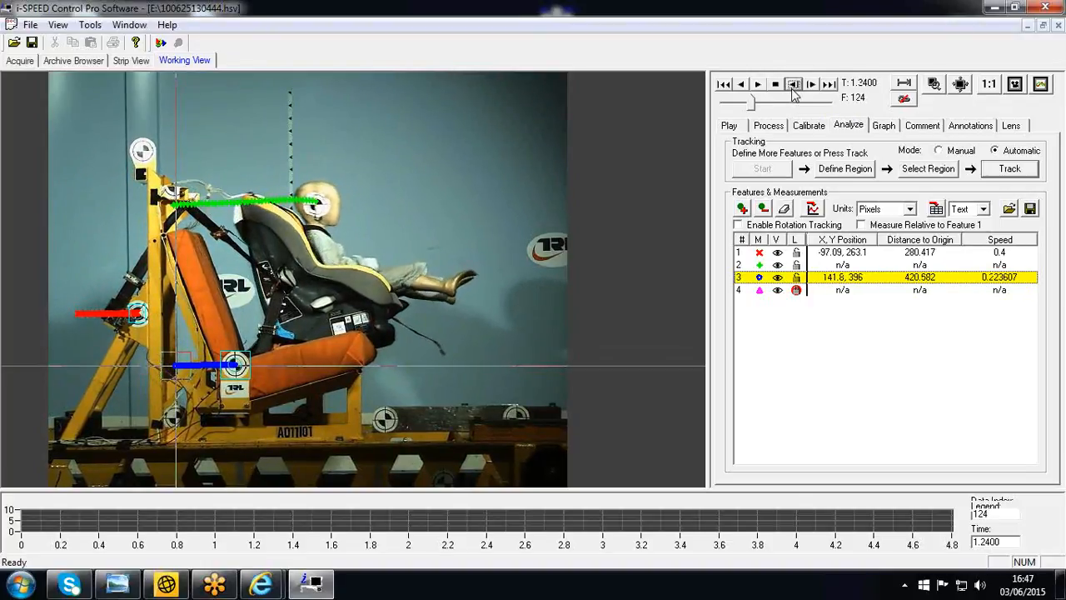
left_click(793, 84)
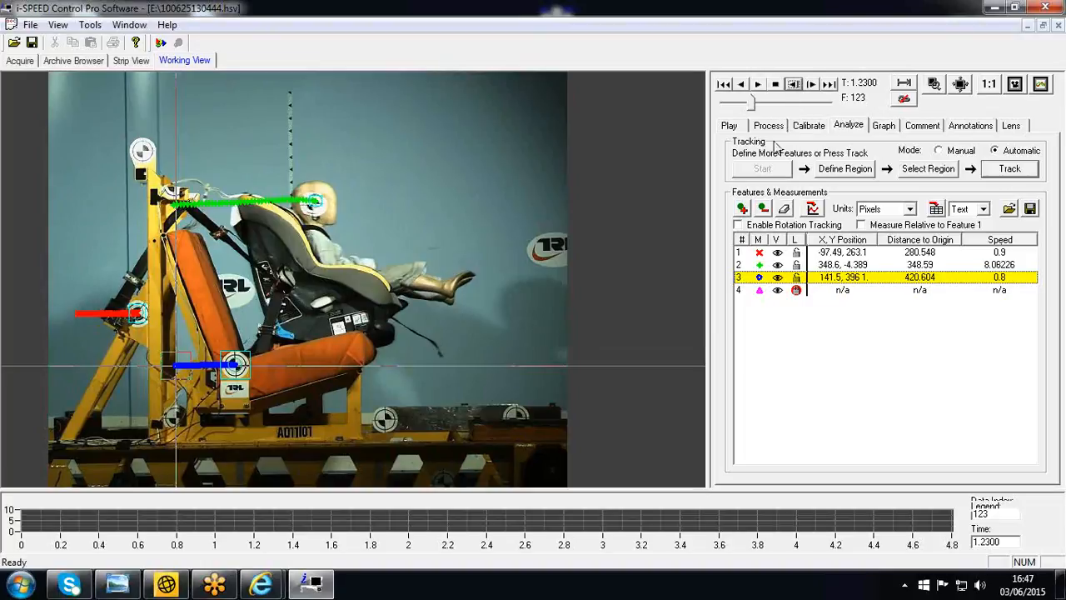
- Enable rotation tracking, rerun the automatic tracking from the current frame, and stop it at frame 140
left_click(737, 227)
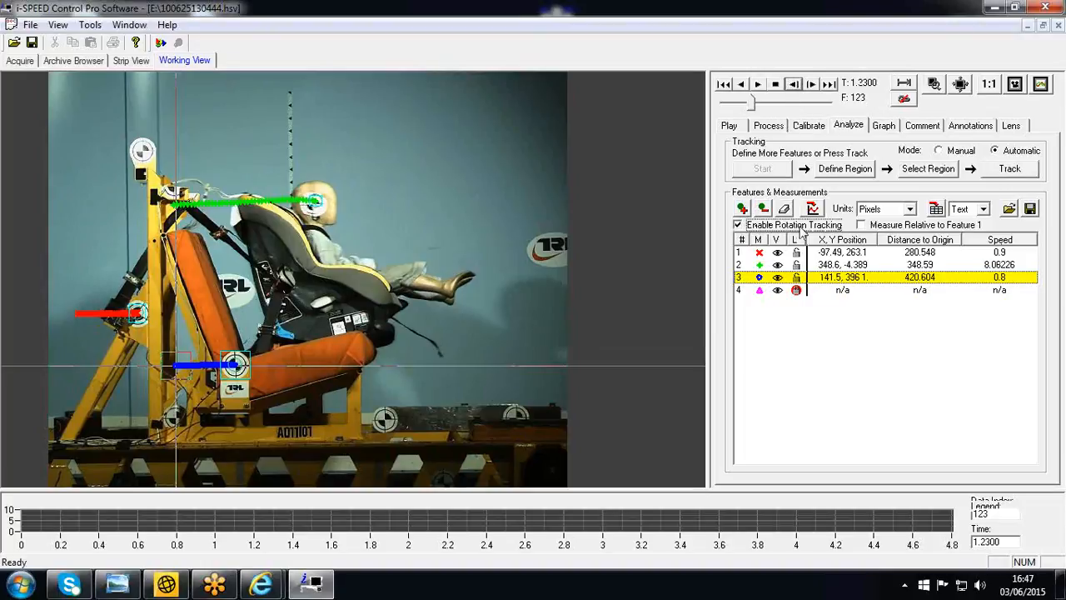
left_click(1007, 169)
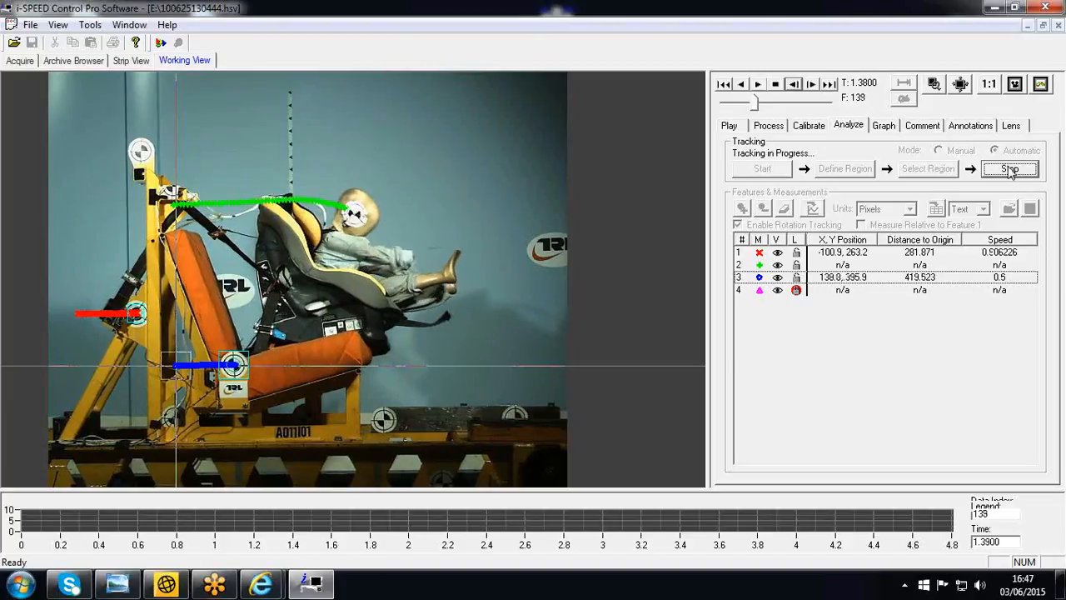
left_click(1009, 169)
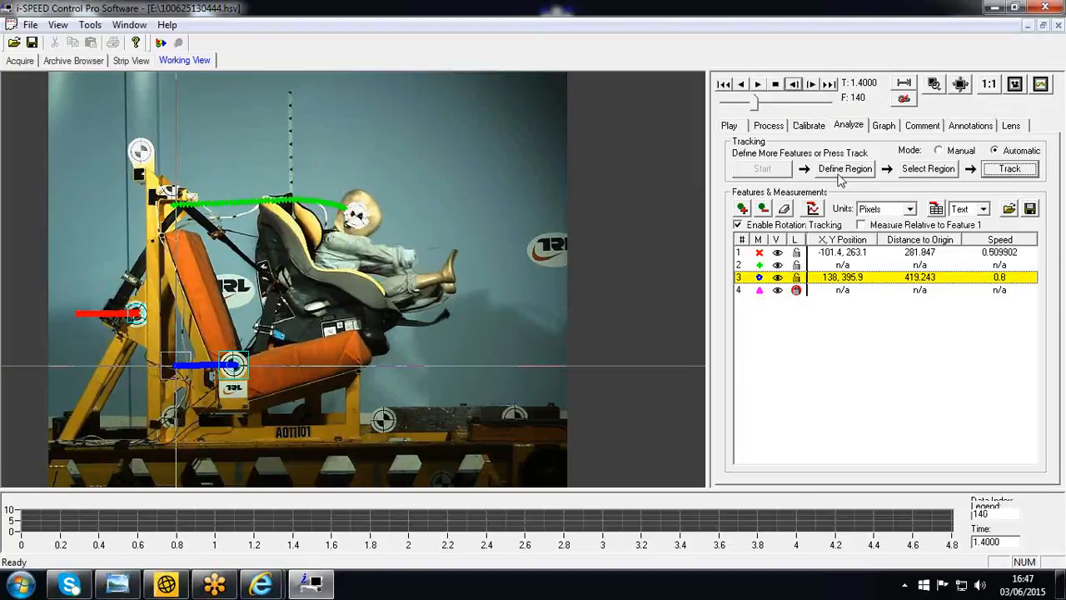
- Step back to frame 113 to examine how far the head marker is tracked with rotation tracking on
left_click(793, 84)
left_click(792, 85)
left_click(793, 84)
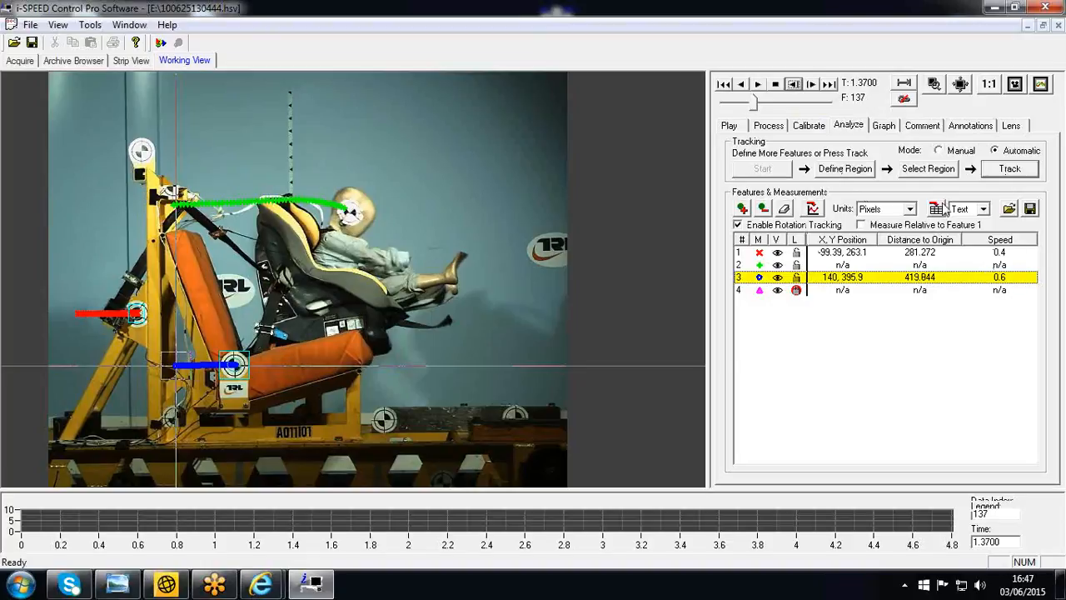
left_click(794, 86)
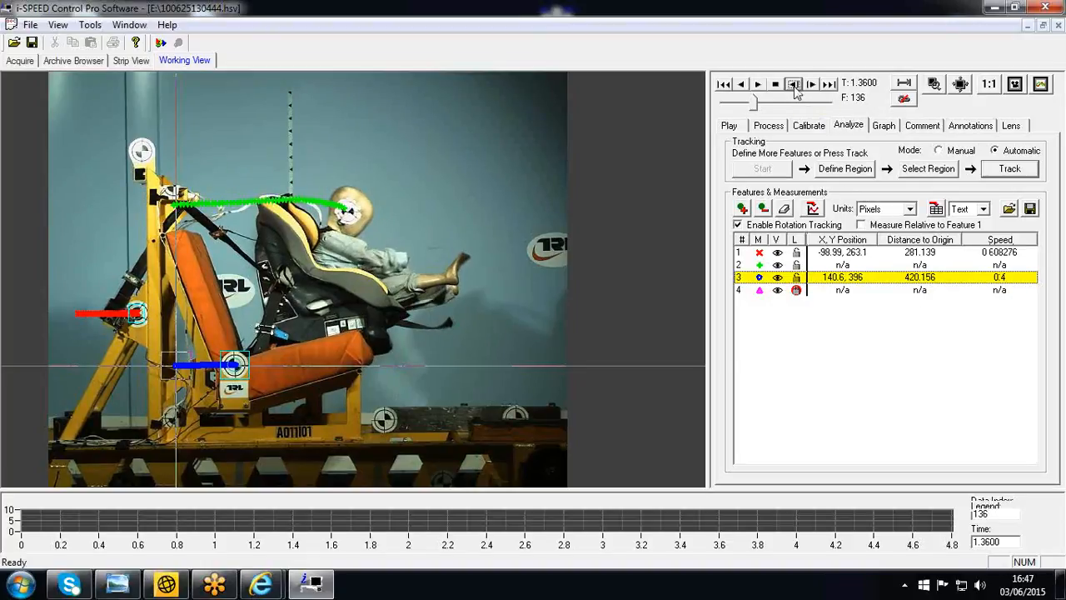
left_click(794, 86)
left_click(794, 86)
left_click(795, 86)
left_click(794, 87)
left_click(795, 86)
left_click(794, 87)
left_click(795, 87)
left_click(795, 87)
left_click(795, 86)
left_click(794, 87)
left_click(795, 87)
left_click(795, 87)
left_click(794, 86)
left_click(795, 87)
left_click(795, 87)
left_click(795, 87)
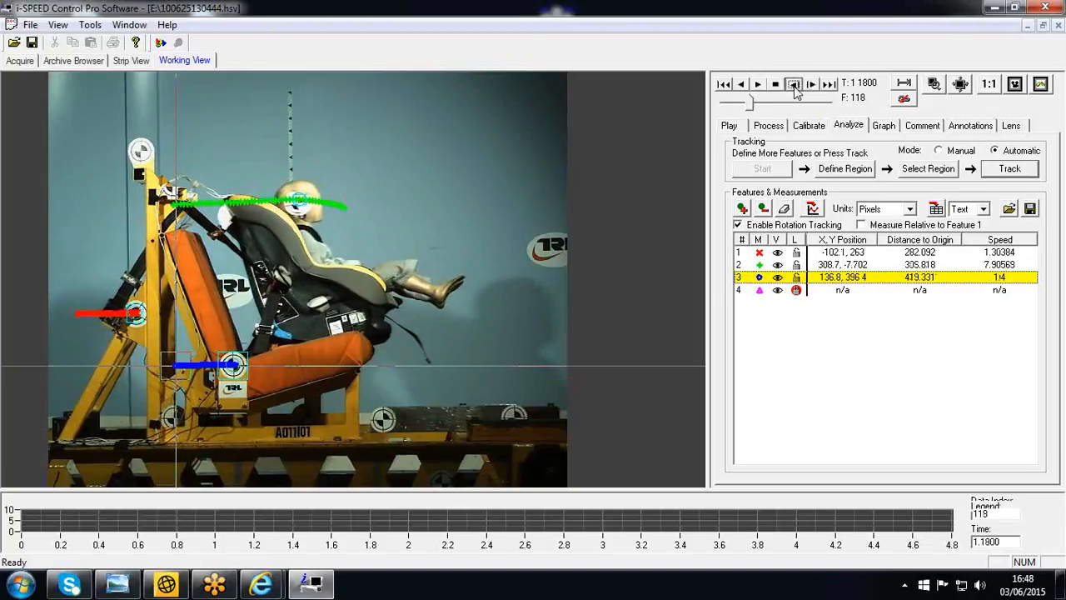
left_click(794, 87)
left_click(794, 87)
left_click(794, 87)
left_click(795, 87)
left_click(794, 86)
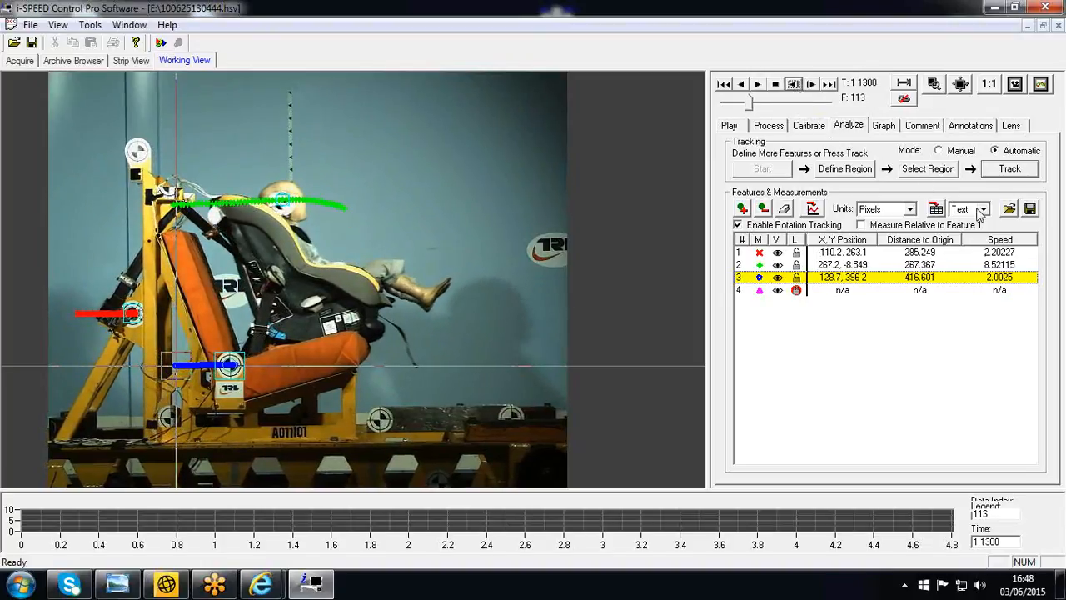
- Set the measurement units to Centimeters and the data export format to Excel
left_click(910, 209)
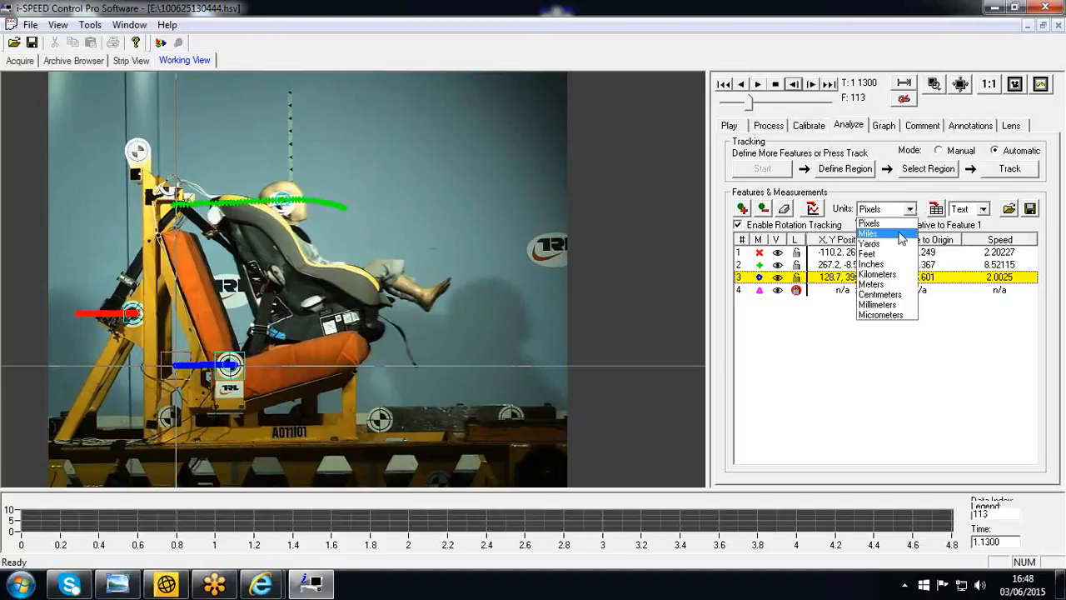
left_click(898, 294)
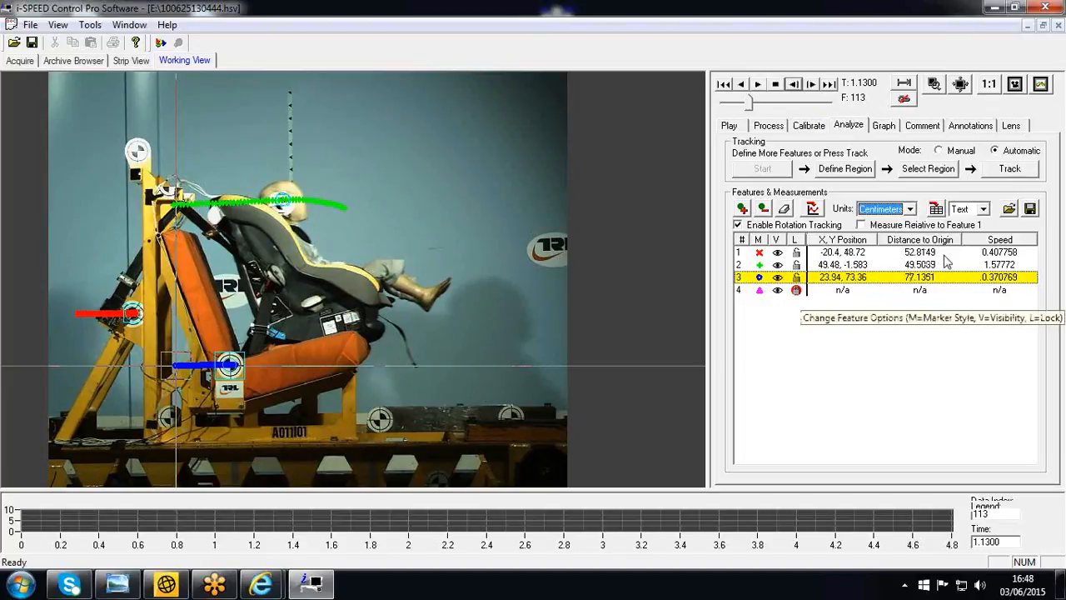
left_click(982, 209)
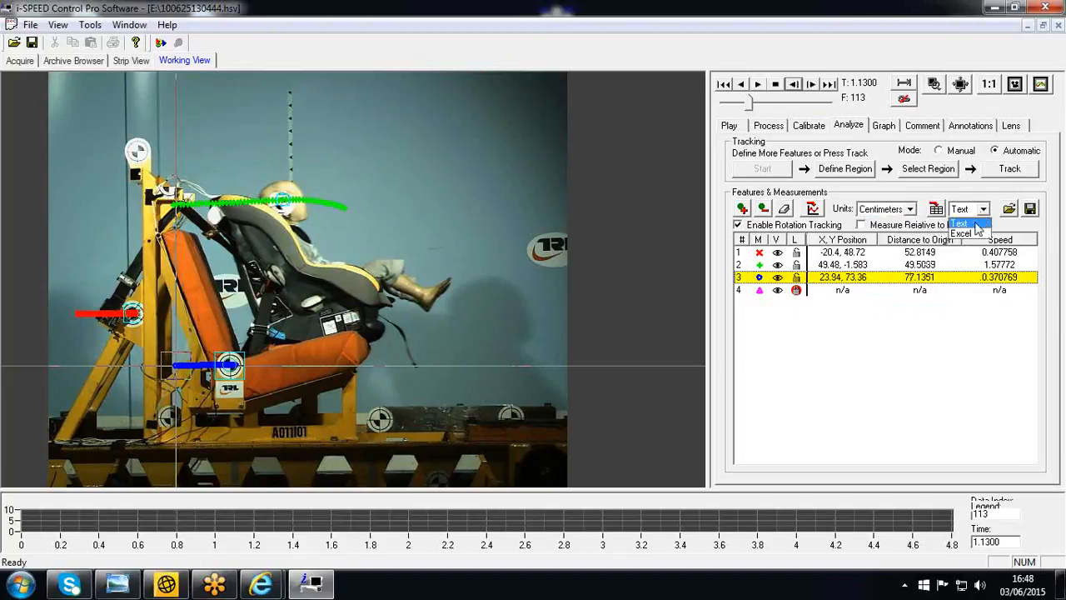
left_click(973, 234)
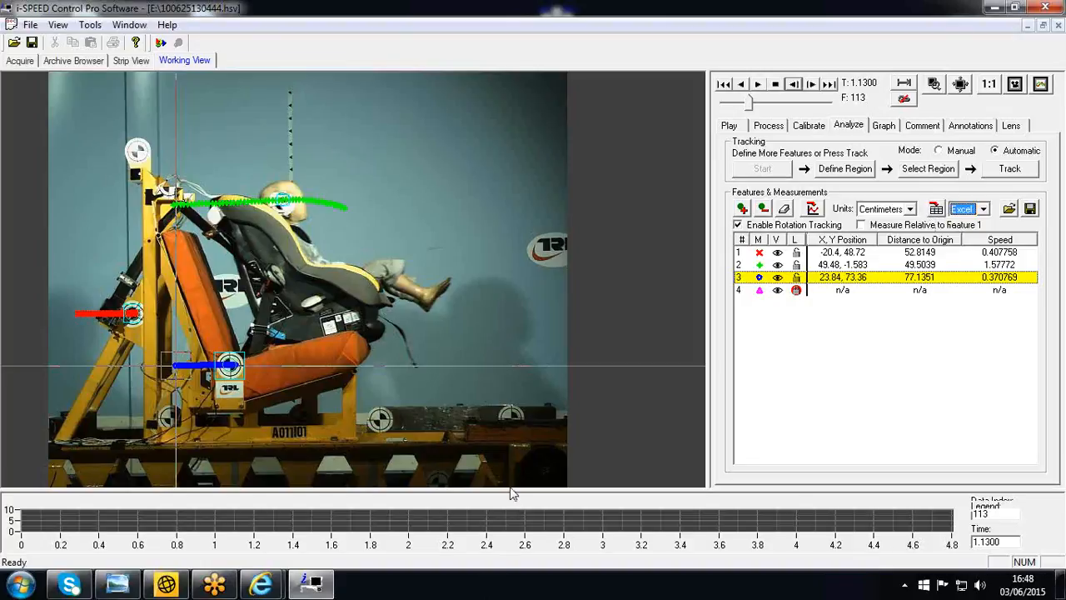
- Enlarge the graph area below the video
left_click_drag(511, 491, 648, 386)
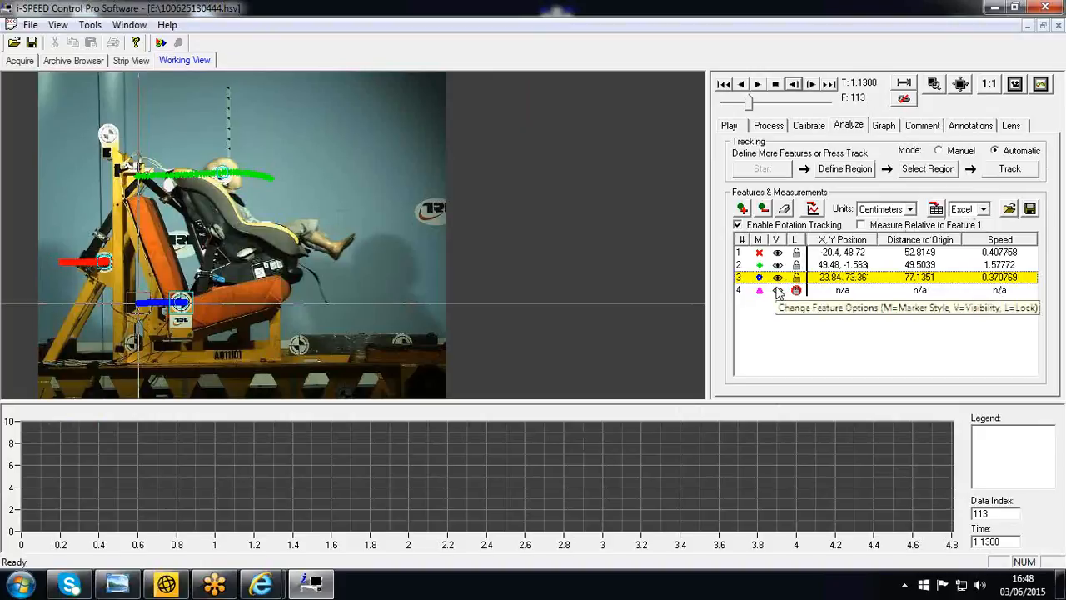
- Include the analysis data in the graph channels and add F2: Speed to the displayed channels
left_click(889, 129)
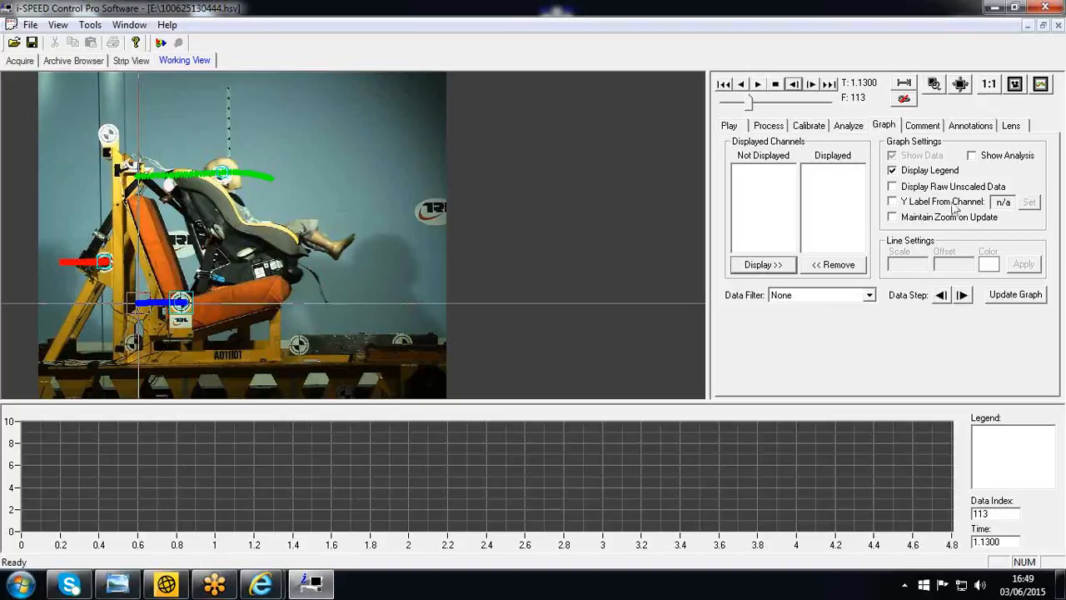
left_click(761, 266)
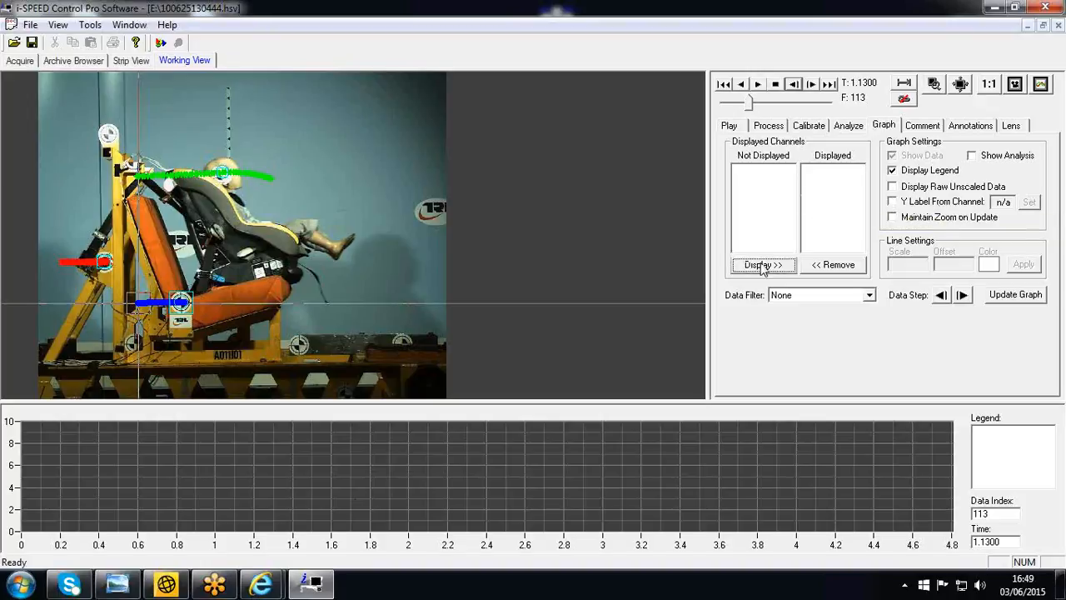
left_click(972, 157)
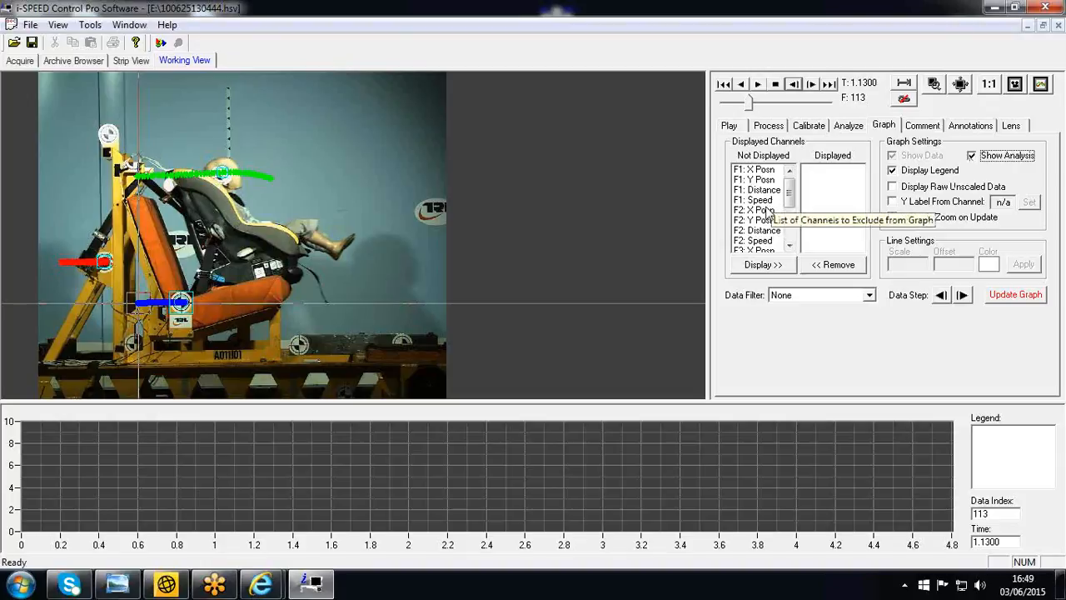
left_click(764, 241)
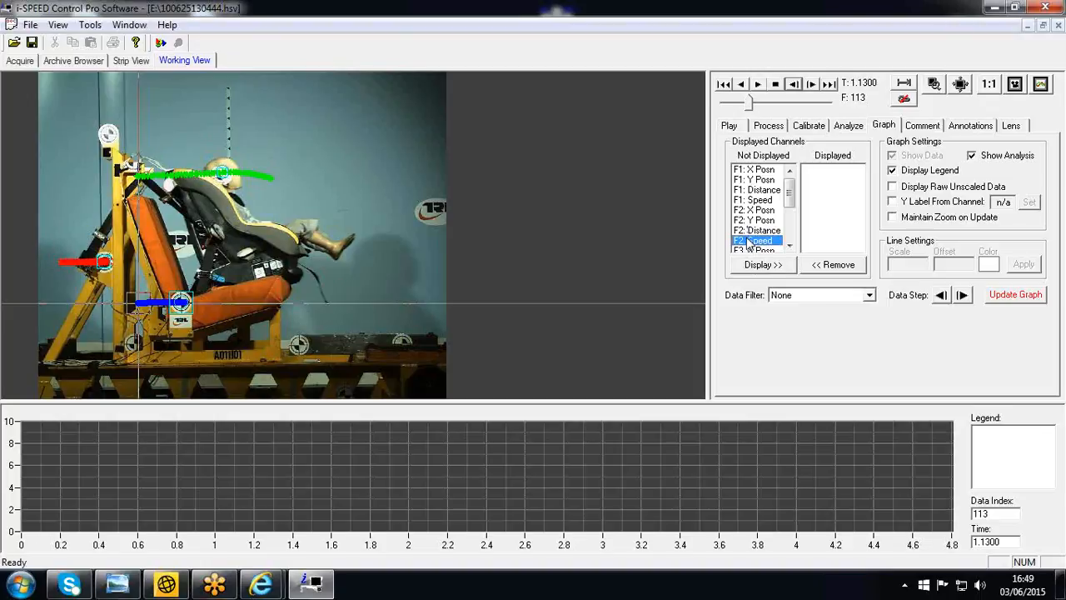
left_click(759, 265)
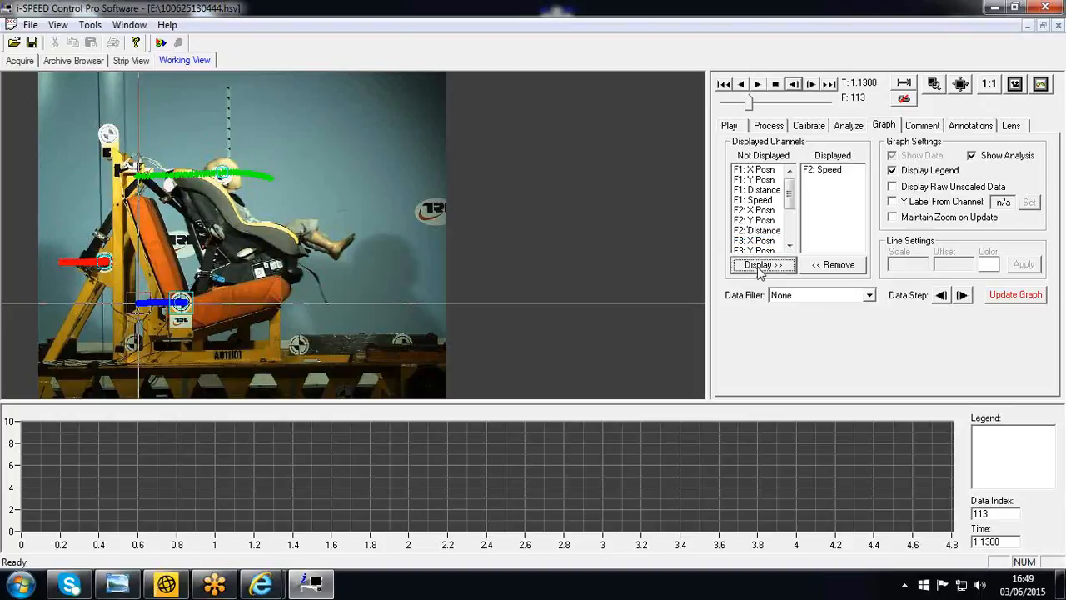
- Set the F2: Speed line color to bright green, apply it and update the graph
left_click(824, 174)
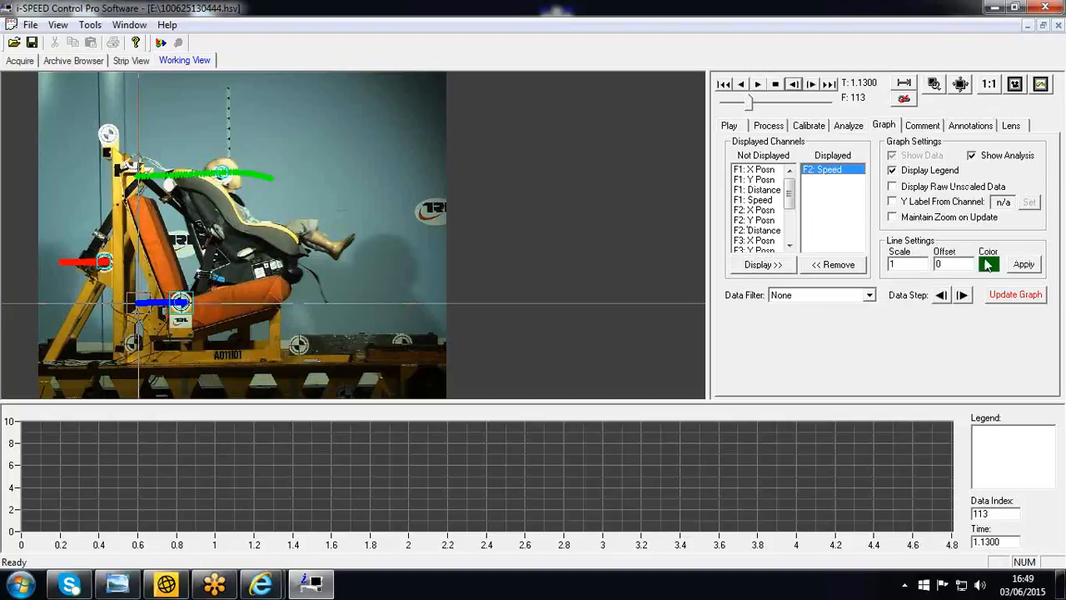
left_click(988, 264)
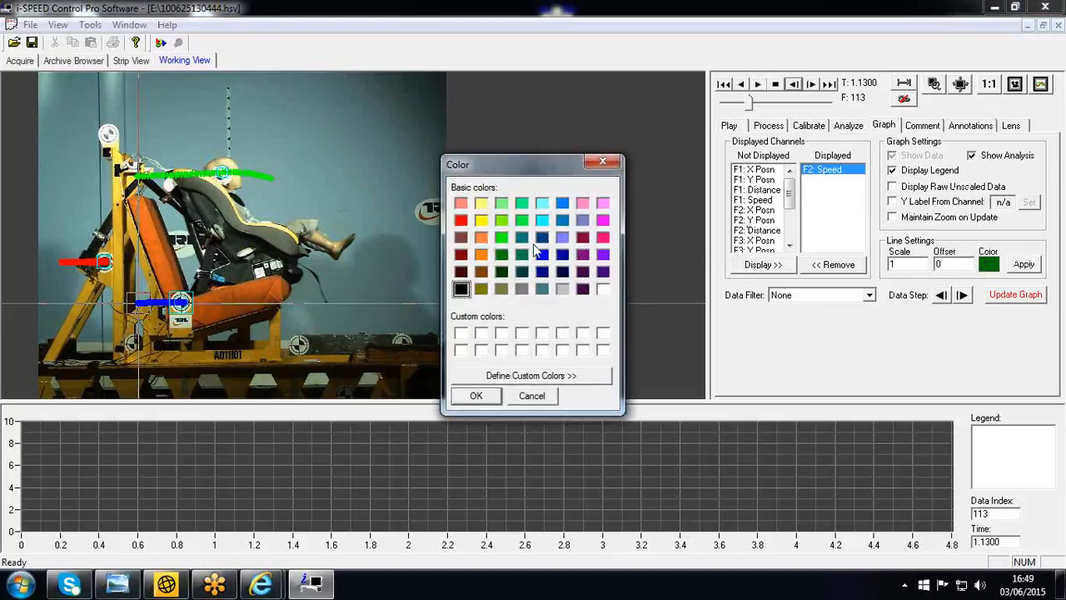
left_click(505, 238)
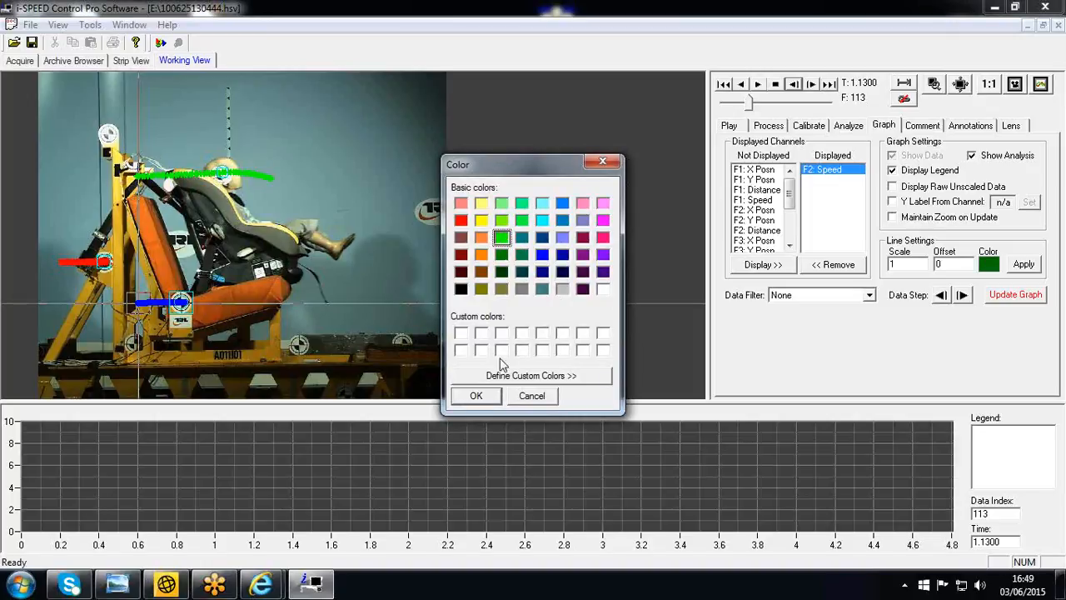
left_click(491, 400)
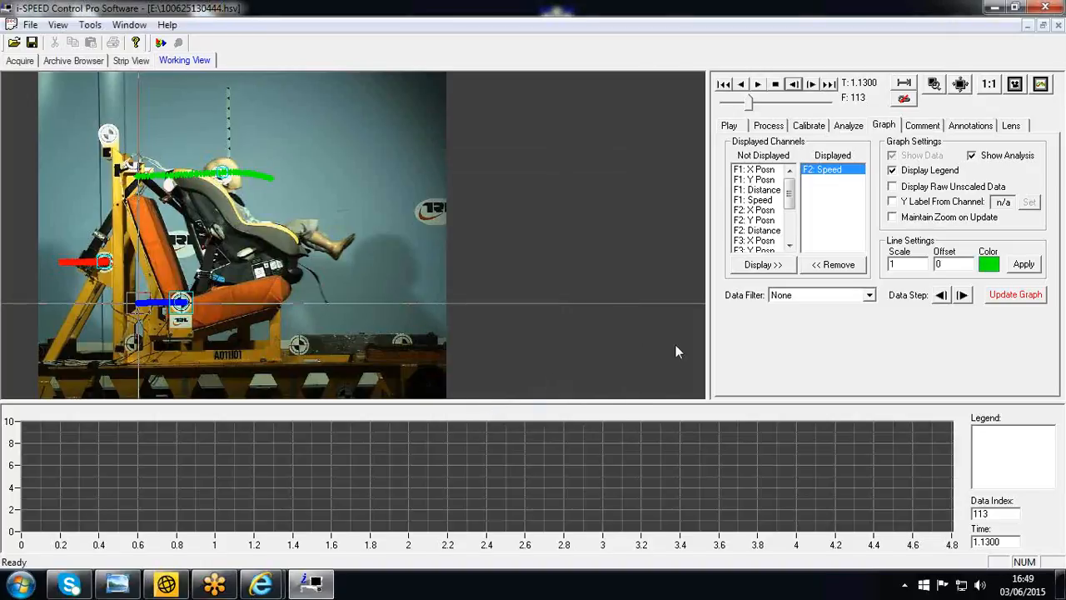
left_click(1026, 273)
left_click(1021, 296)
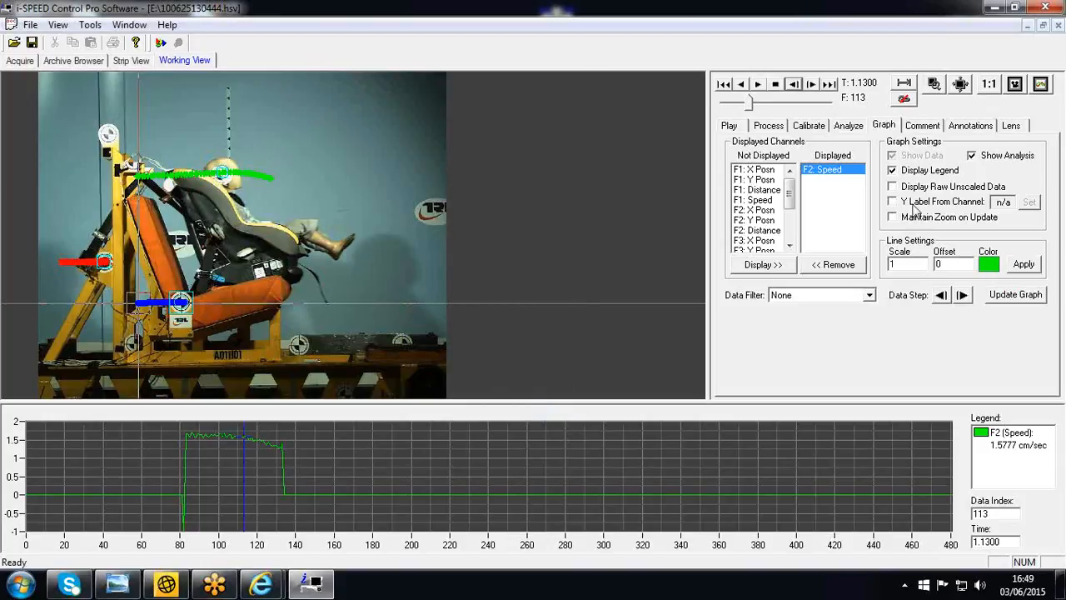
- Zoom the graph into the F2 speed curve from about data index 67 to 153
left_click(933, 85)
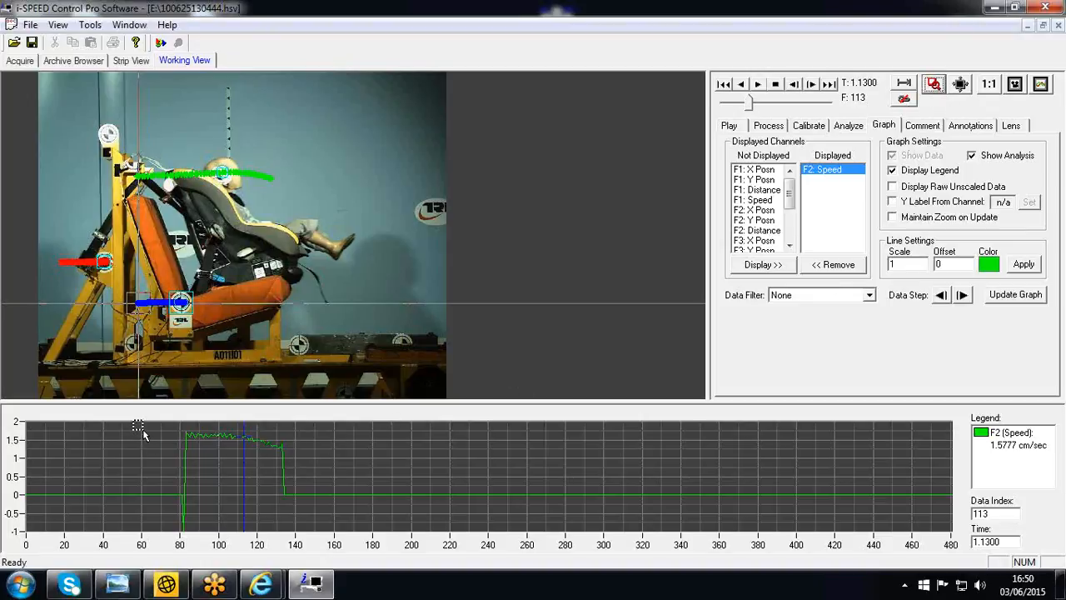
left_click_drag(154, 427, 320, 529)
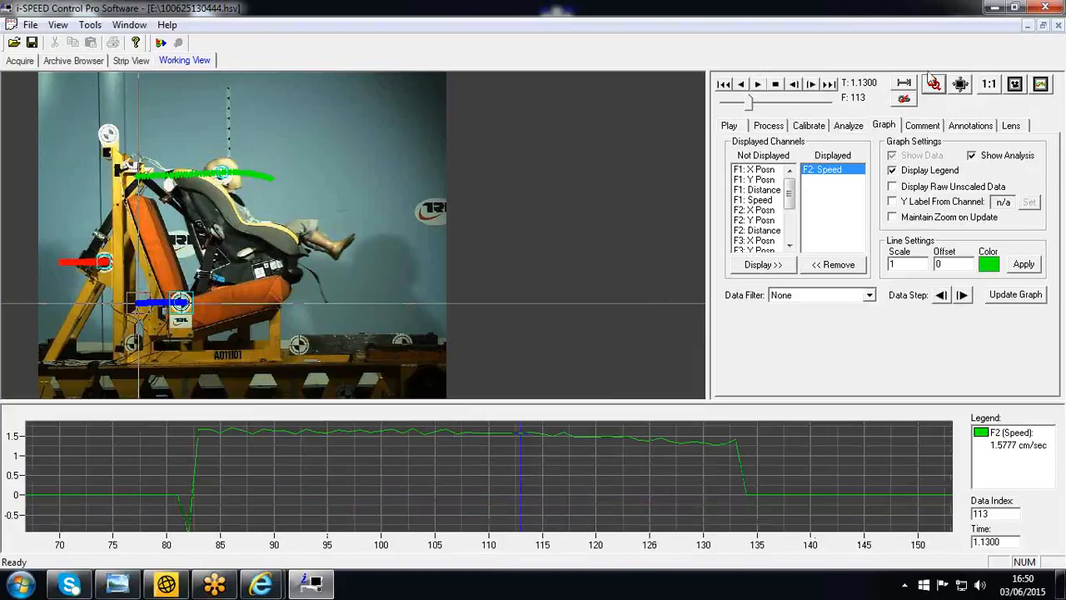
left_click(934, 84)
- Set the graph's data filter to Smooth (Low Pass) 30% and update the graph
left_click(871, 298)
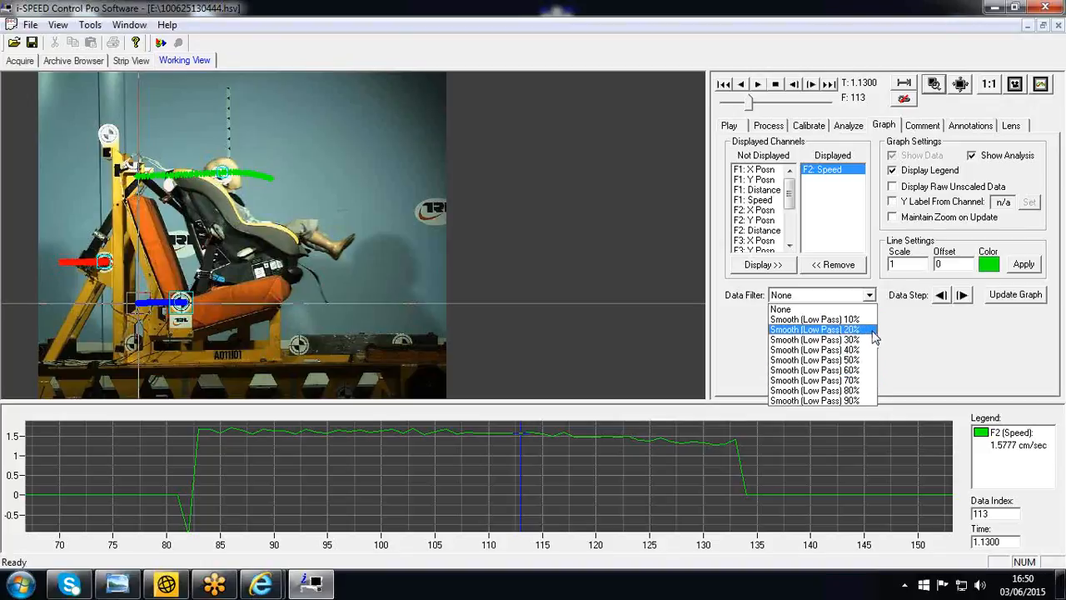
left_click(872, 341)
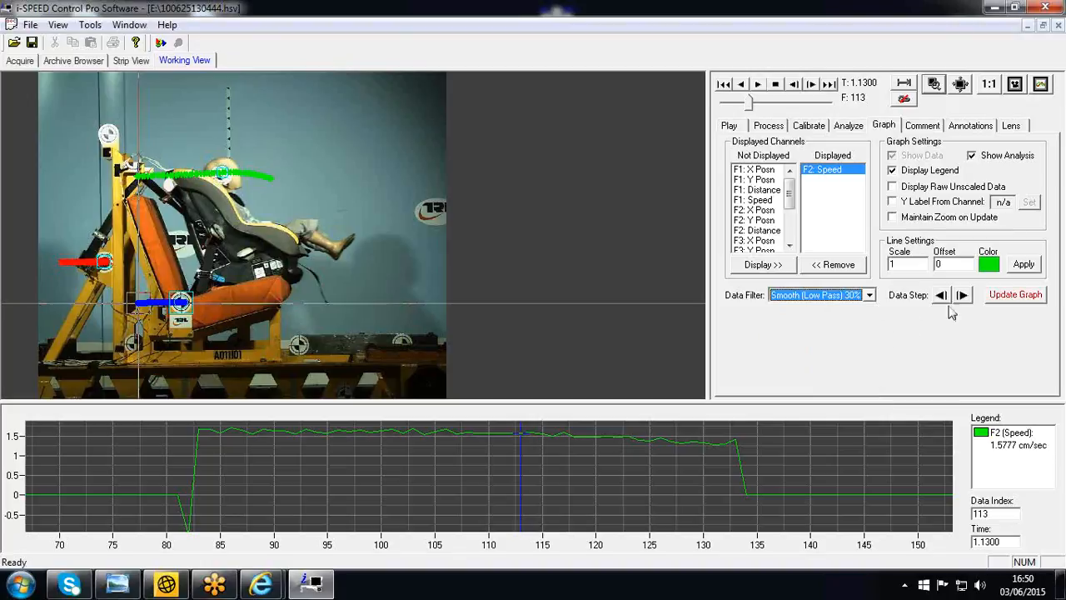
left_click(1020, 298)
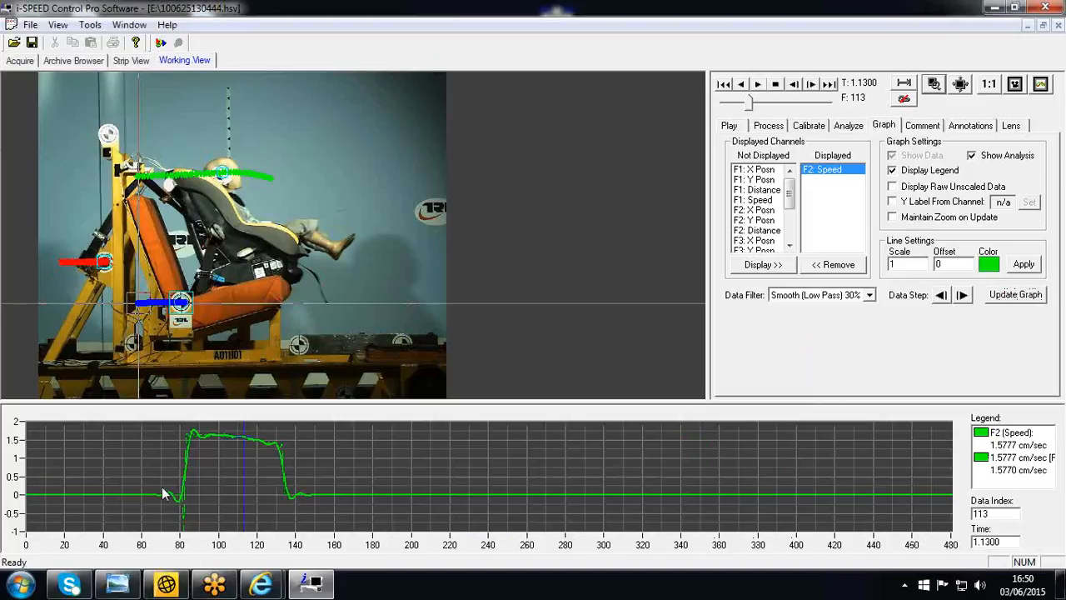
- Postpone the Norton restart request by choosing to be reminded again in 1 hour
left_click(933, 85)
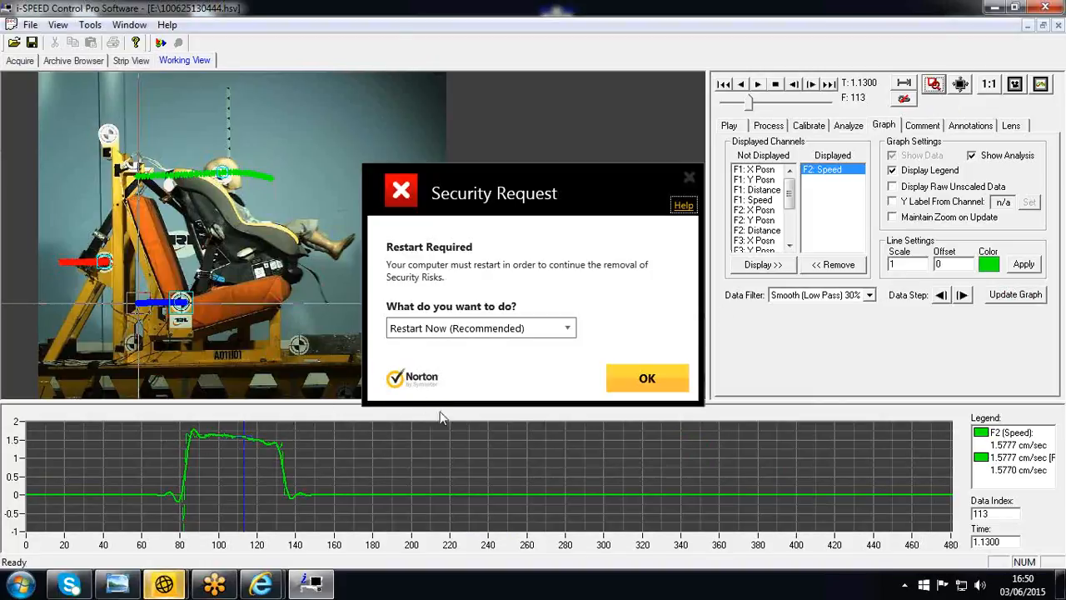
left_click(569, 329)
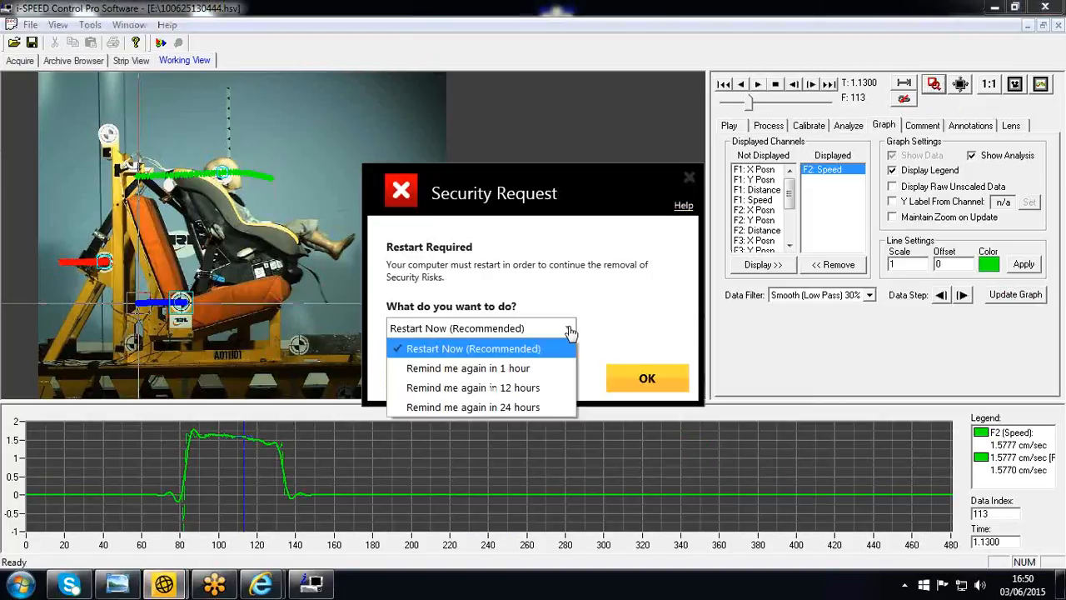
left_click(532, 369)
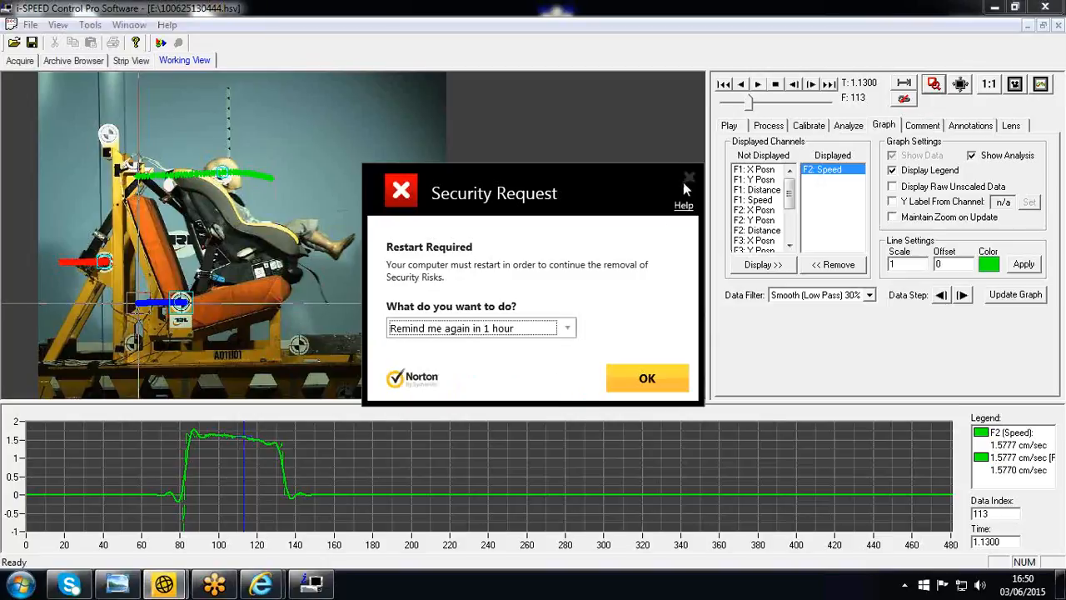
left_click(643, 392)
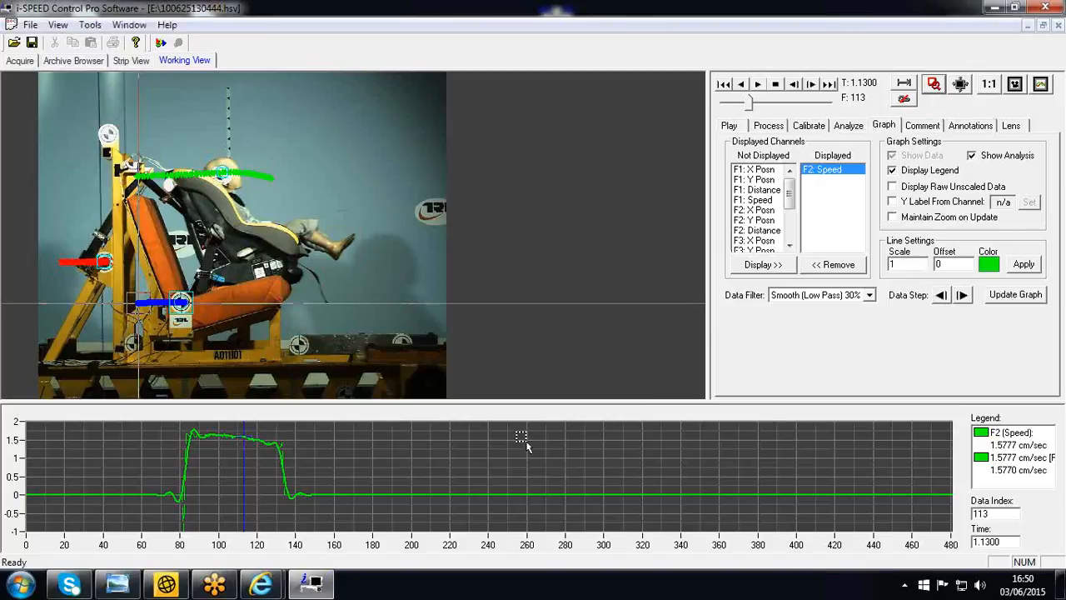
- Zoom the graph into the raw and smoothed speed curves from about data index 69 to 171
left_click_drag(159, 430, 354, 520)
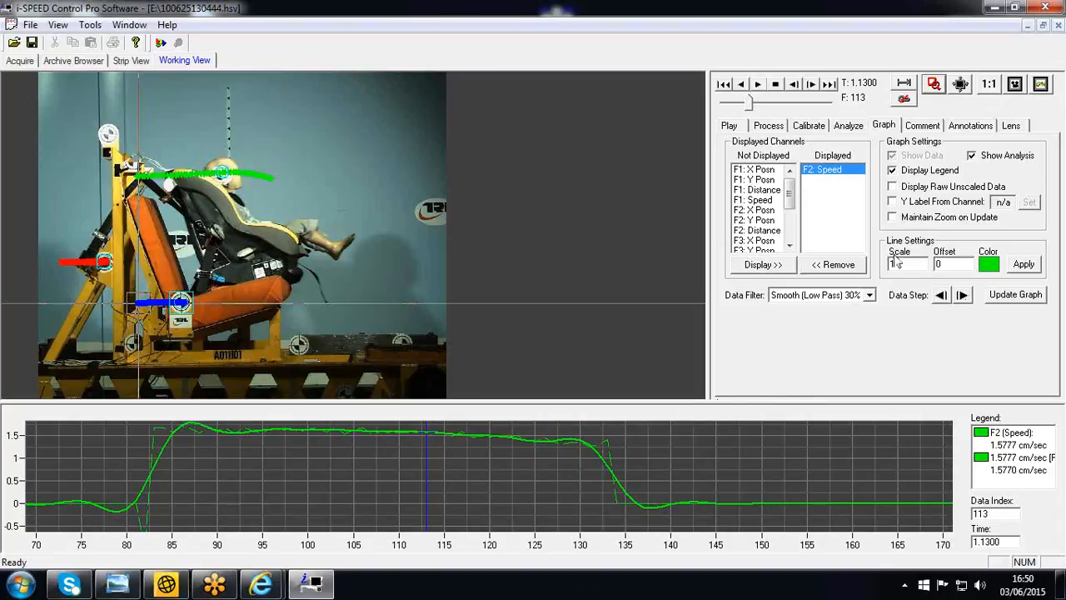
left_click(933, 86)
left_click(851, 125)
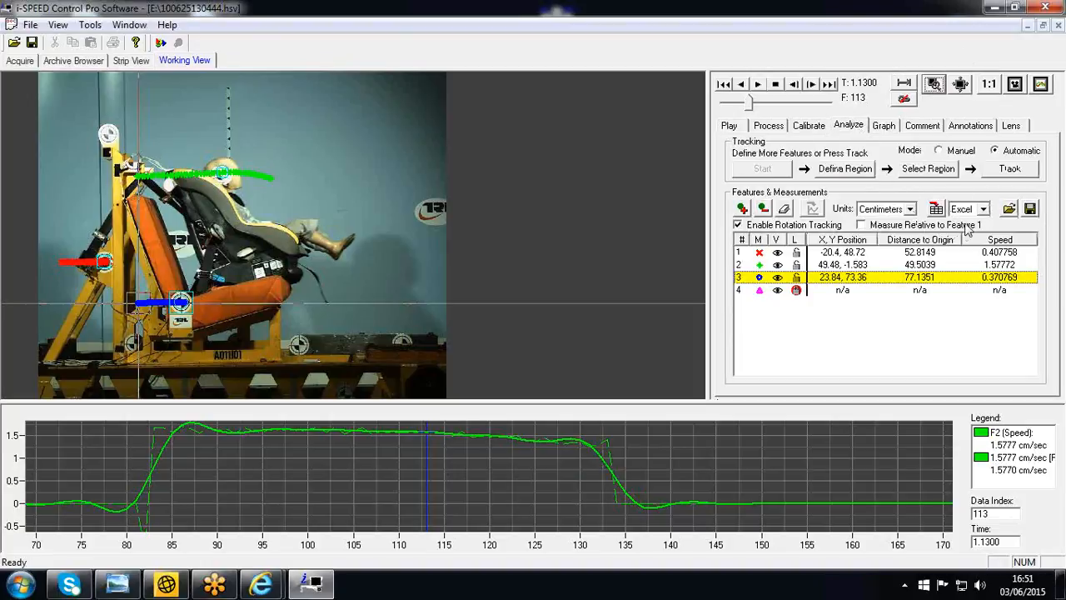
left_click(891, 126)
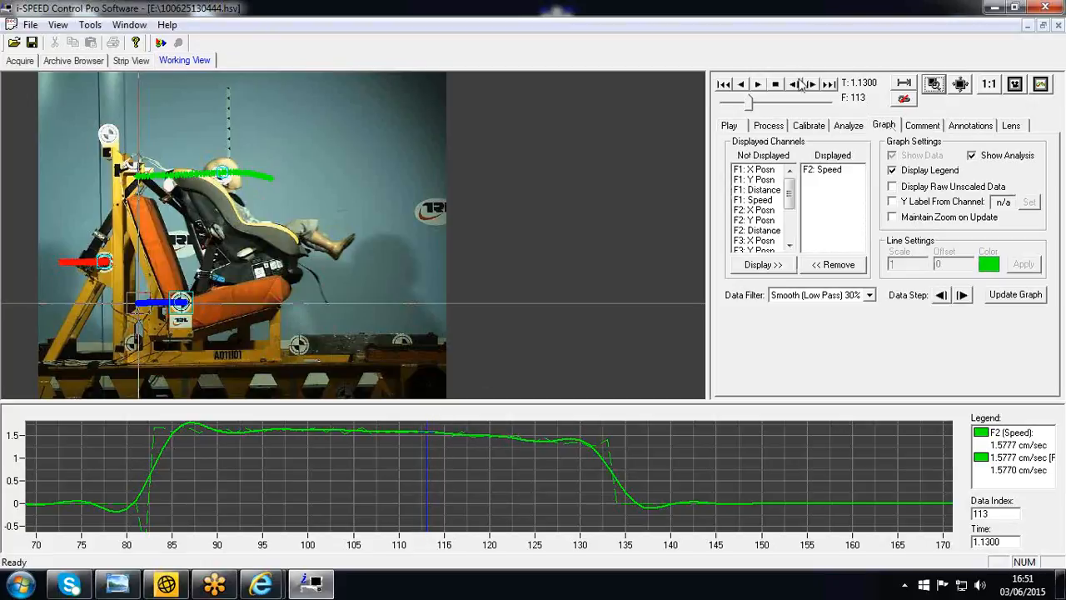
- Play the video backwards to about frame 79, then step forward to frame 105 to compare the sled motion with the speed graph
left_click(740, 85)
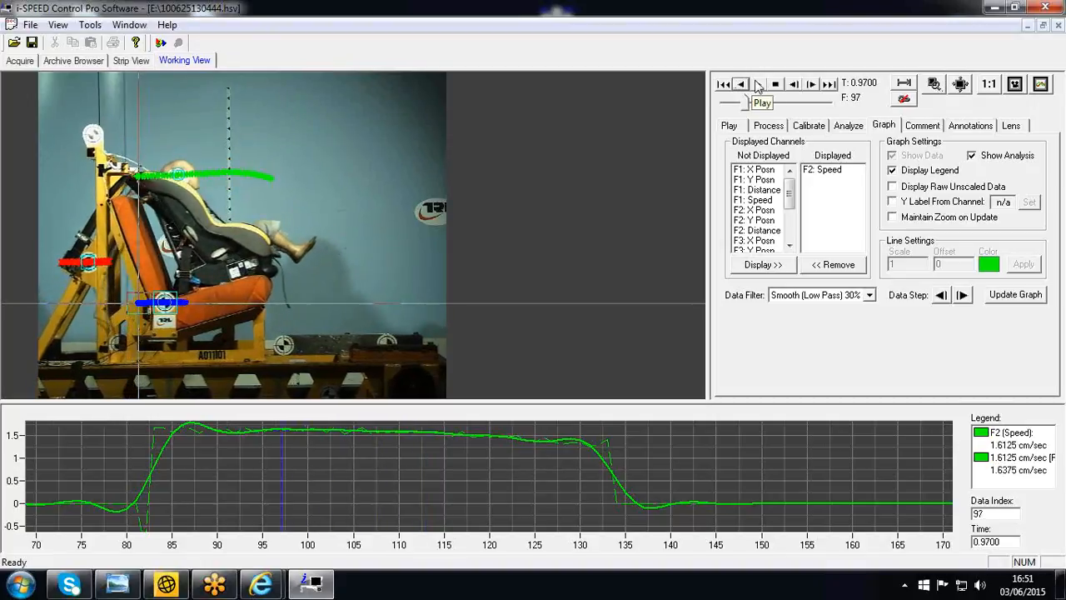
left_click(775, 85)
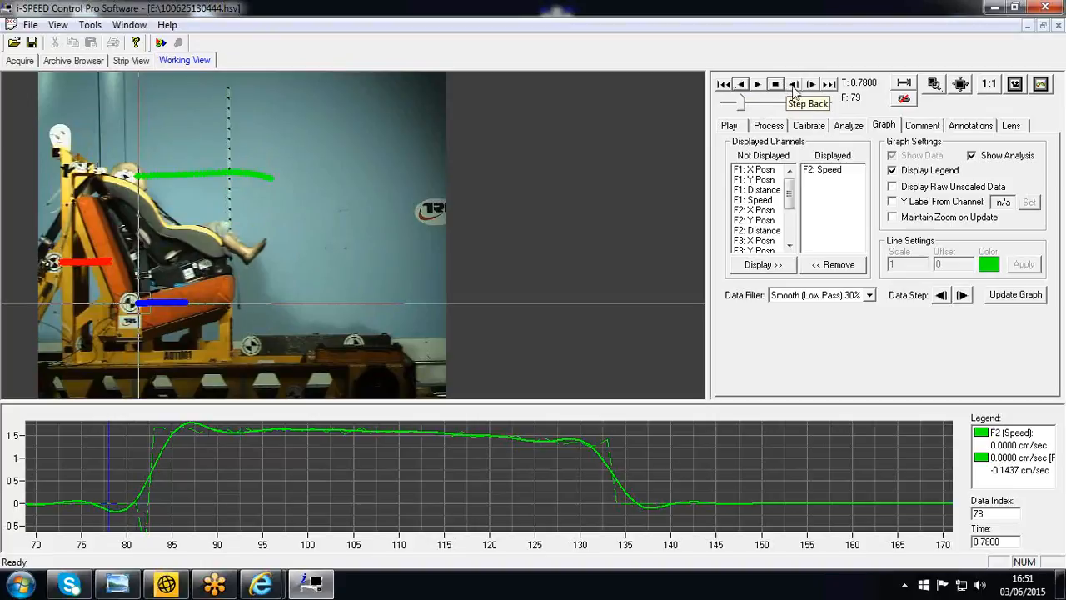
left_click(812, 86)
left_click(812, 86)
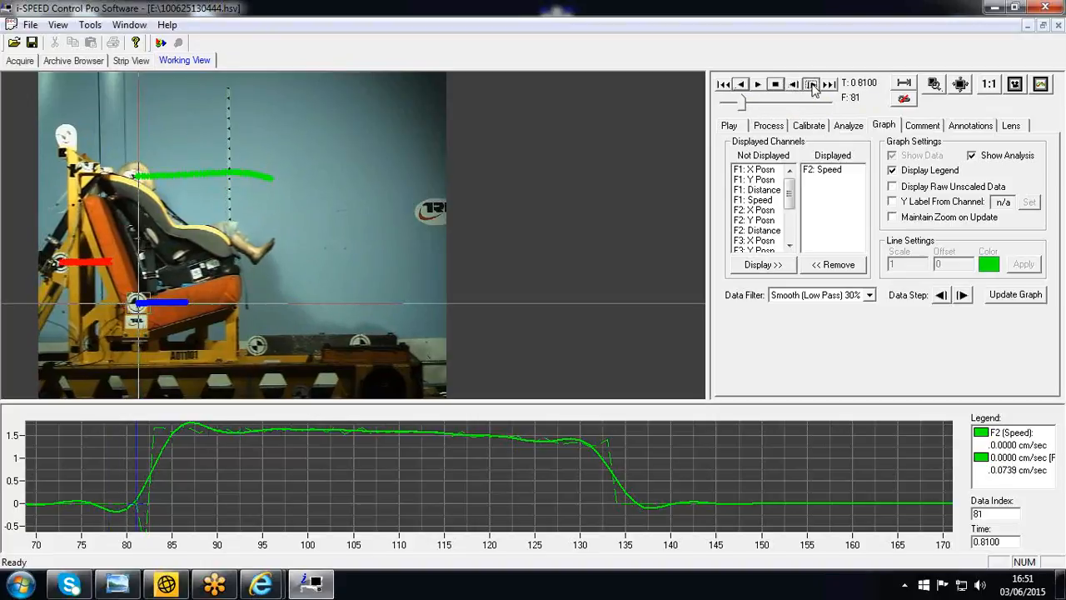
left_click(814, 87)
left_click(814, 88)
left_click(813, 88)
left_click(814, 87)
double_click(813, 87)
left_click(814, 88)
left_click(814, 88)
left_click(814, 87)
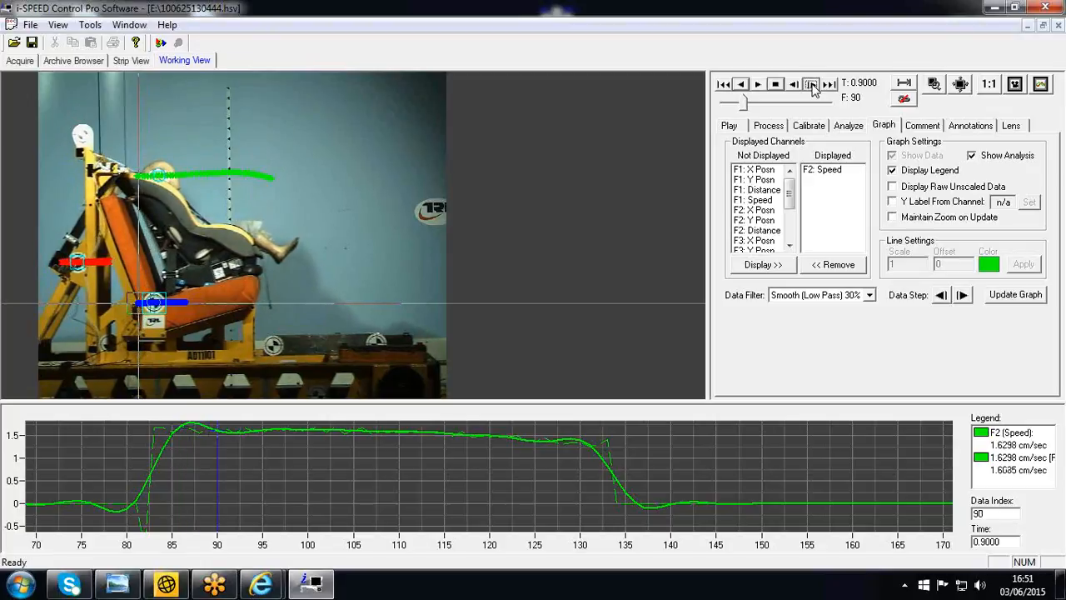
left_click(814, 88)
left_click(814, 87)
left_click(814, 88)
left_click(813, 87)
left_click(814, 87)
double_click(813, 87)
left_click(813, 87)
left_click(814, 87)
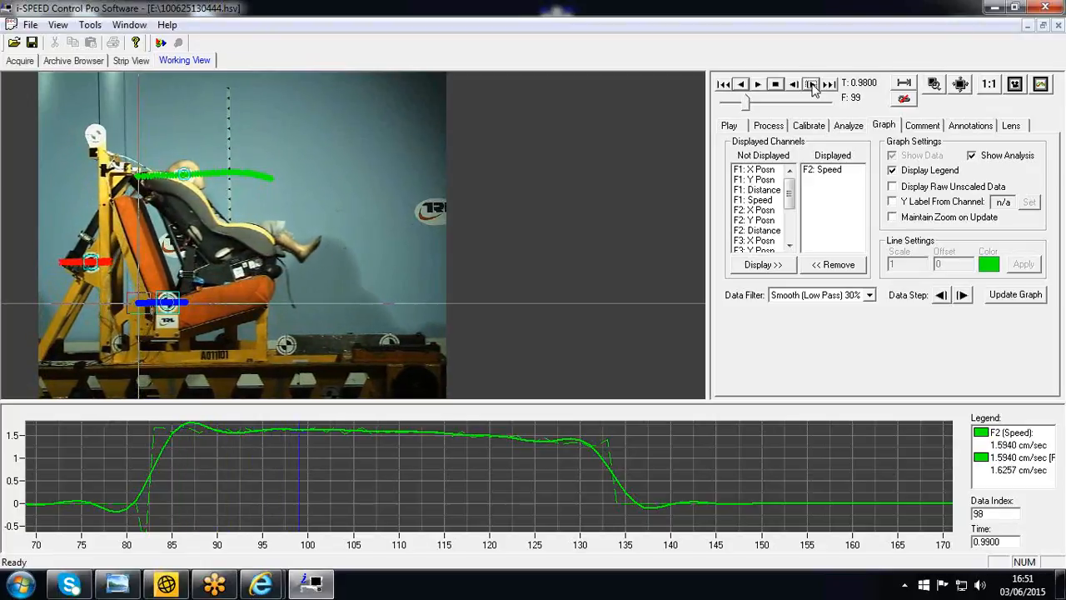
left_click(812, 86)
left_click(812, 86)
left_click(812, 86)
left_click(812, 86)
left_click(812, 86)
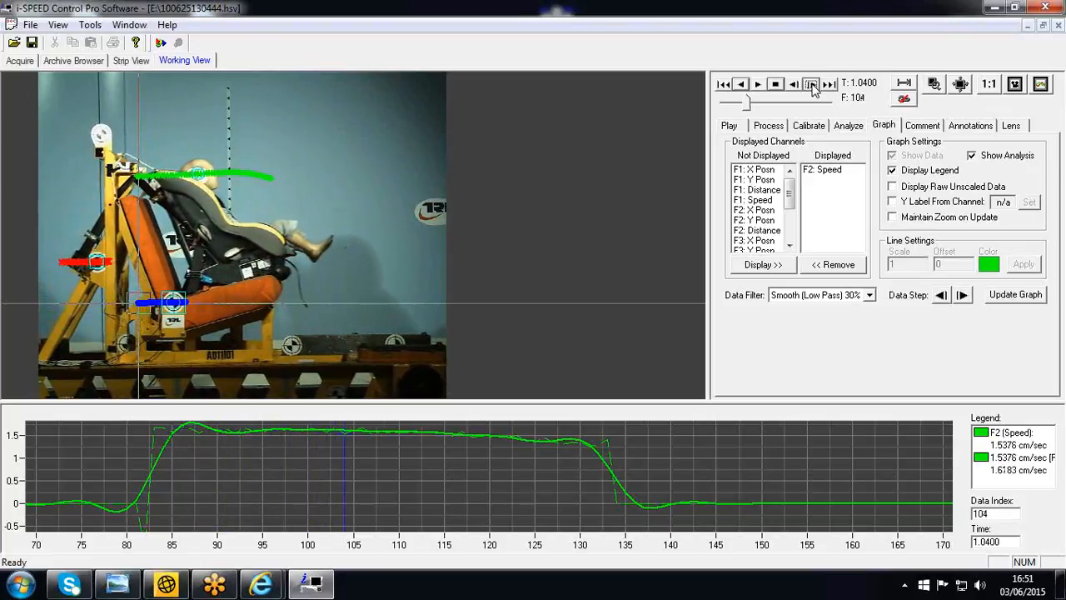
left_click(812, 86)
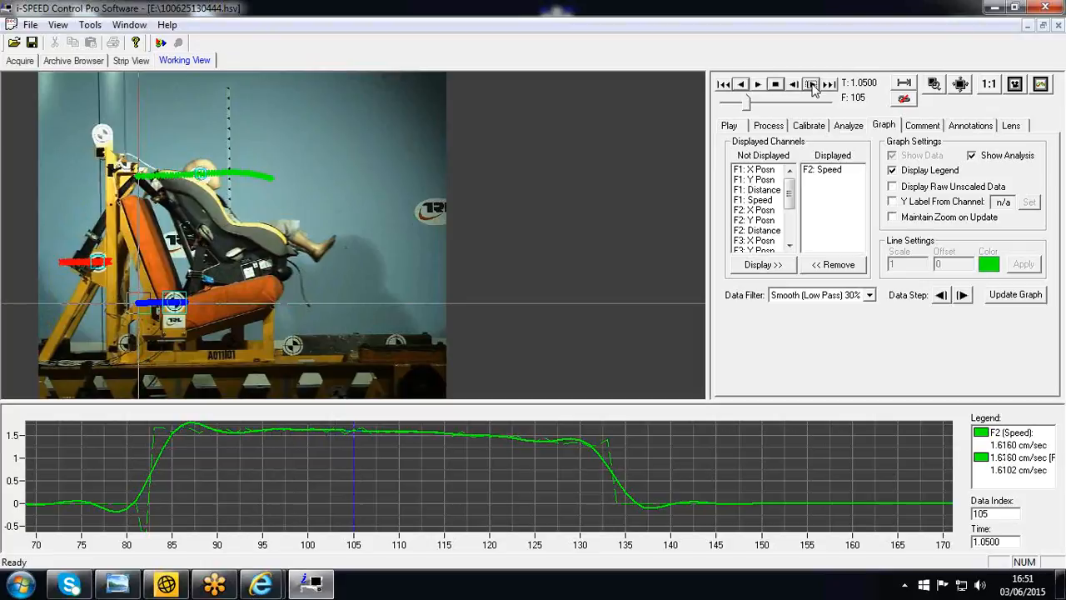
- Add the video comments "Start of test" at frame 36 and "Trigger frame" at frame 50
left_click(929, 128)
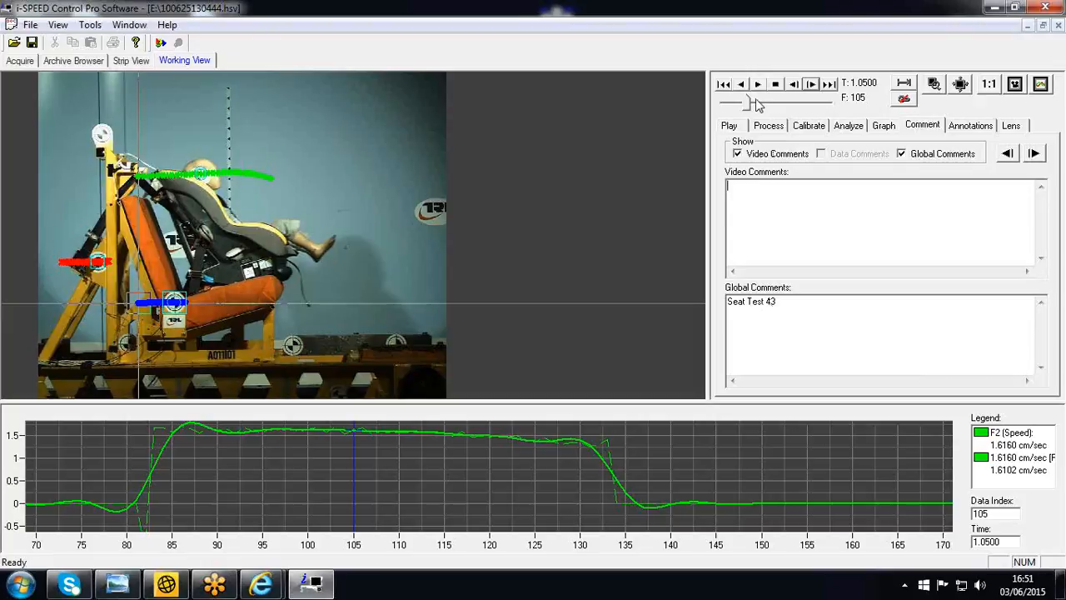
left_click_drag(754, 101, 736, 115)
left_click(748, 205)
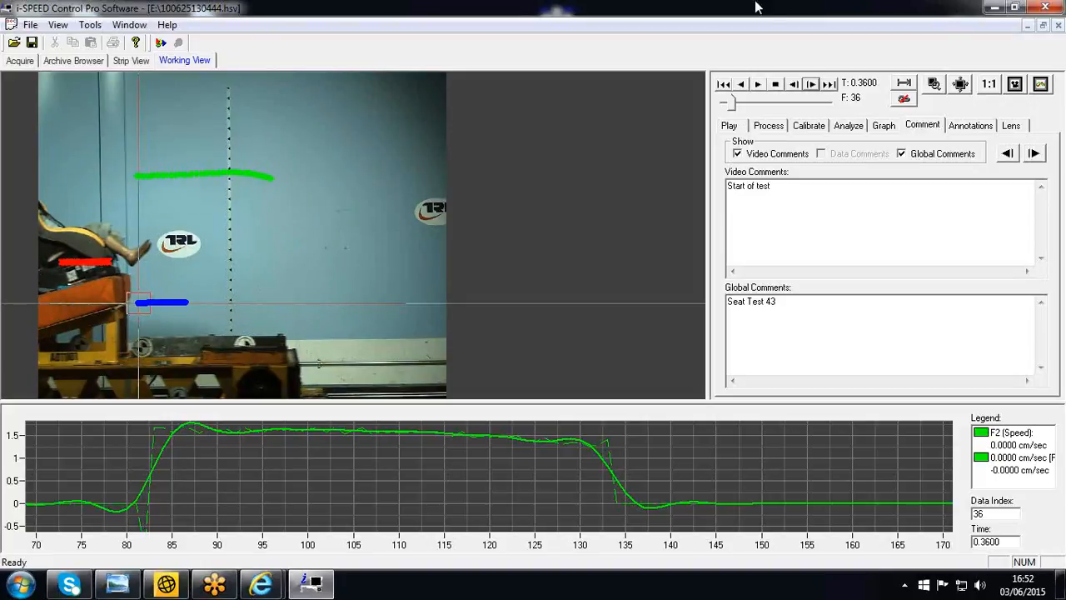
left_click(757, 84)
left_click(776, 88)
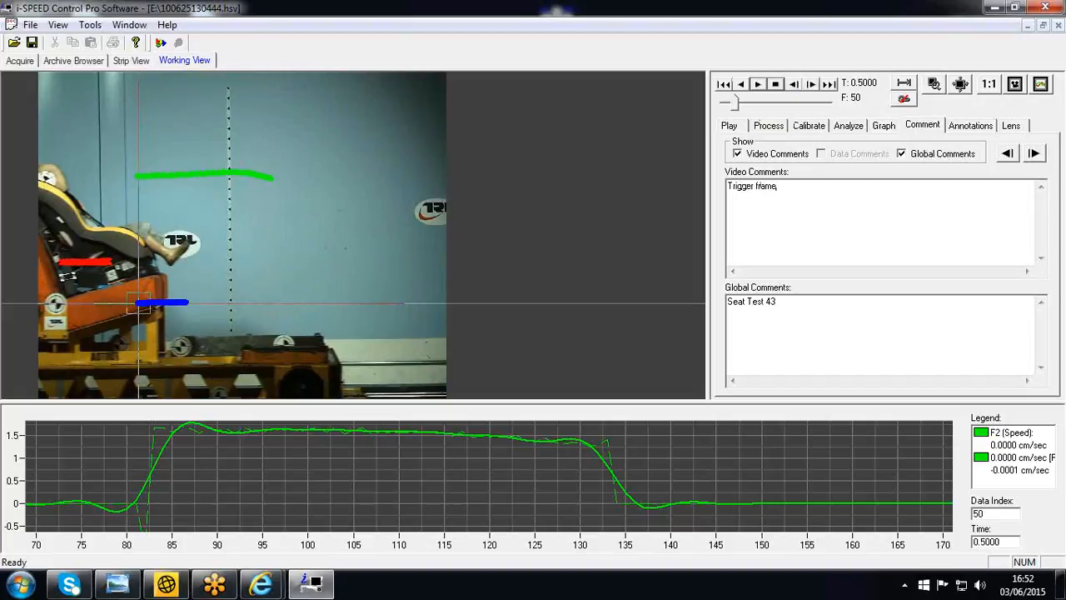
- Enter the filler video comment "kljerhbgfrtp2grt3puig53ty6" at frame 55 and step on to frame 61
left_click(811, 84)
left_click(811, 84)
left_click(812, 85)
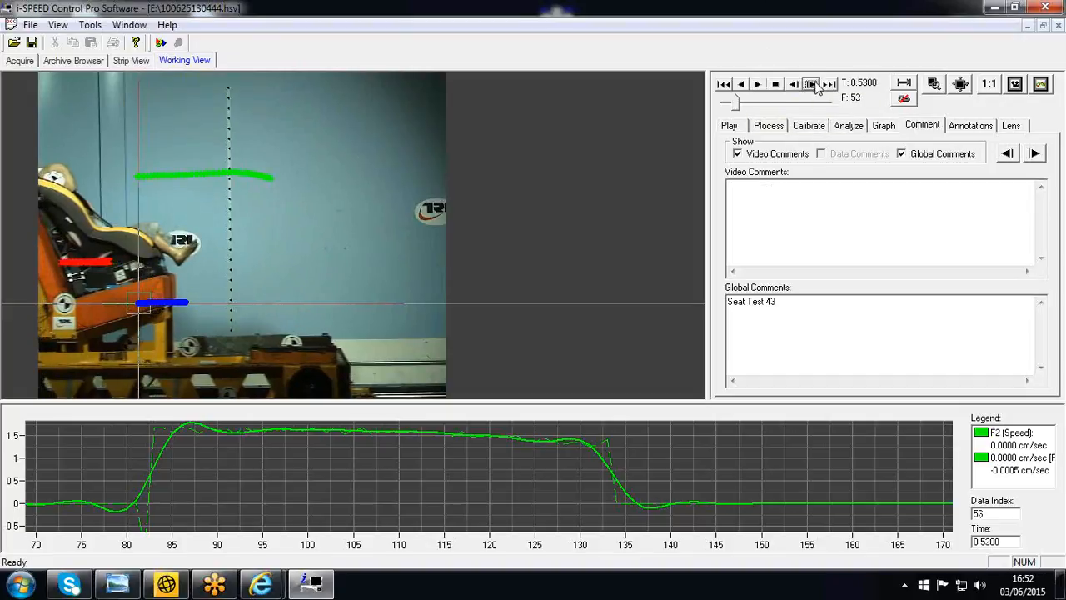
left_click(812, 85)
left_click(812, 85)
left_click(818, 223)
type("kljerhbgfrtp2grt3puig53tyo")
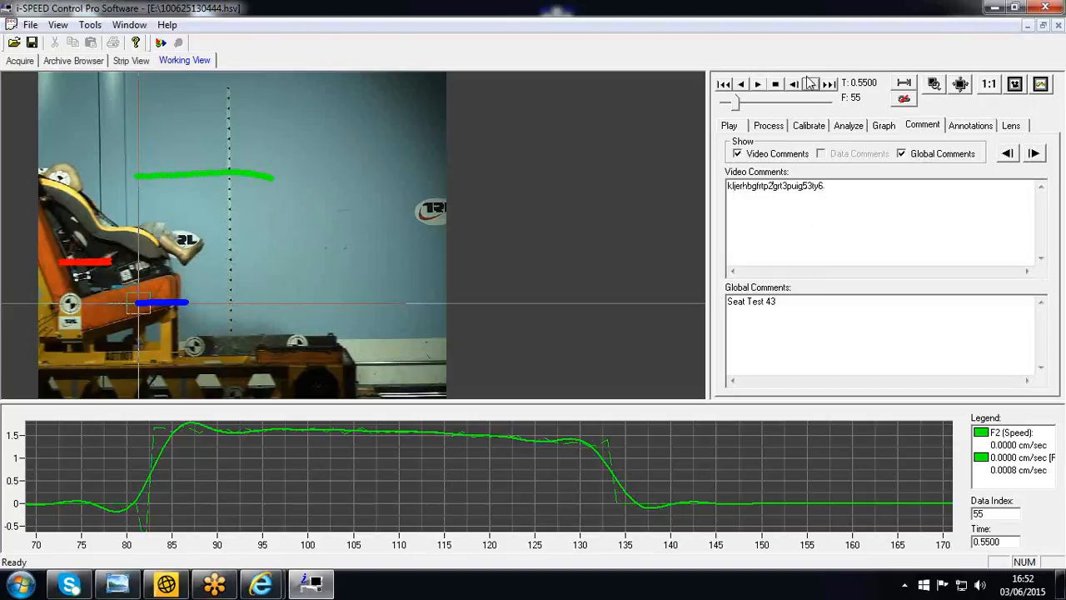
triple_click(814, 88)
triple_click(814, 88)
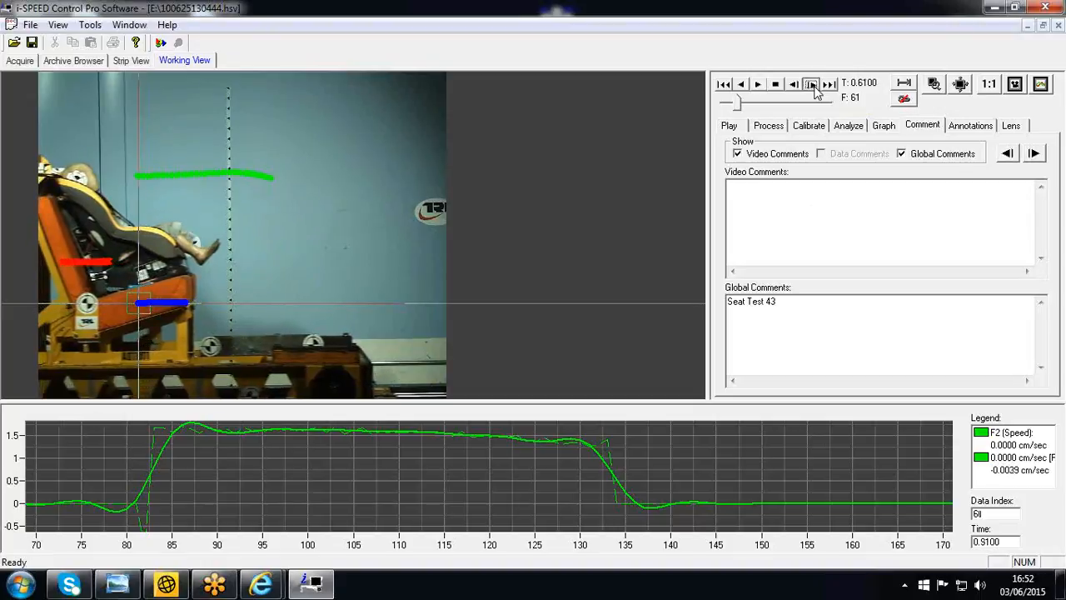
- Step forward to frame 64 and enter the filler video comment "lfel2rtvpur2tpvrt3bptyyhhhhh"
triple_click(814, 88)
left_click(793, 204)
type("ffel2rtjvpur2rpvrt3bptyyhhhhh")
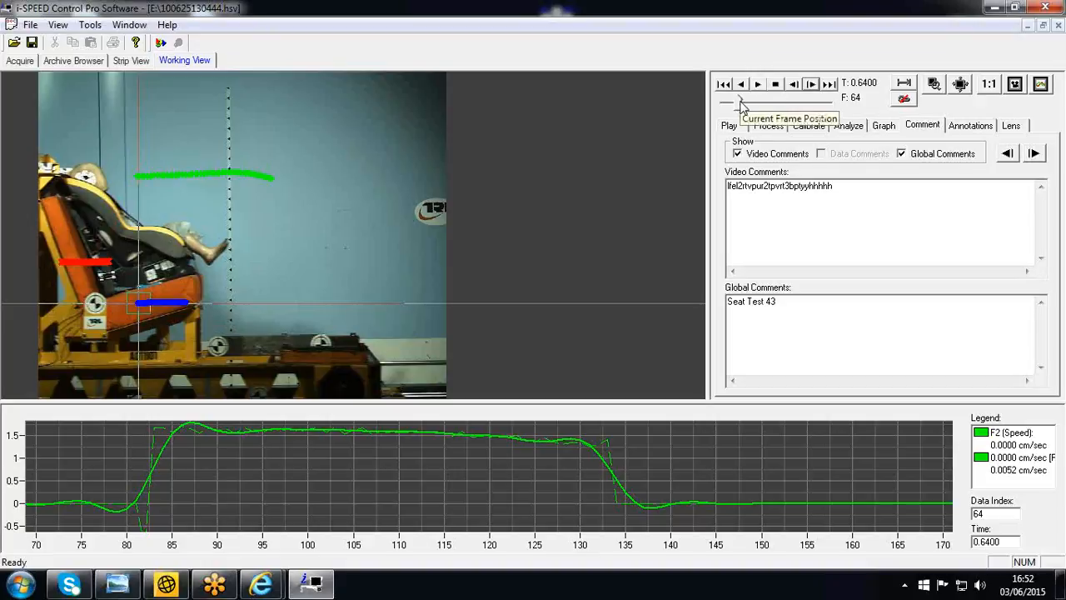
- Rewind the video to frame 0, play it forward past the commented frames, and stop at about frame 97
left_click_drag(737, 101, 727, 108)
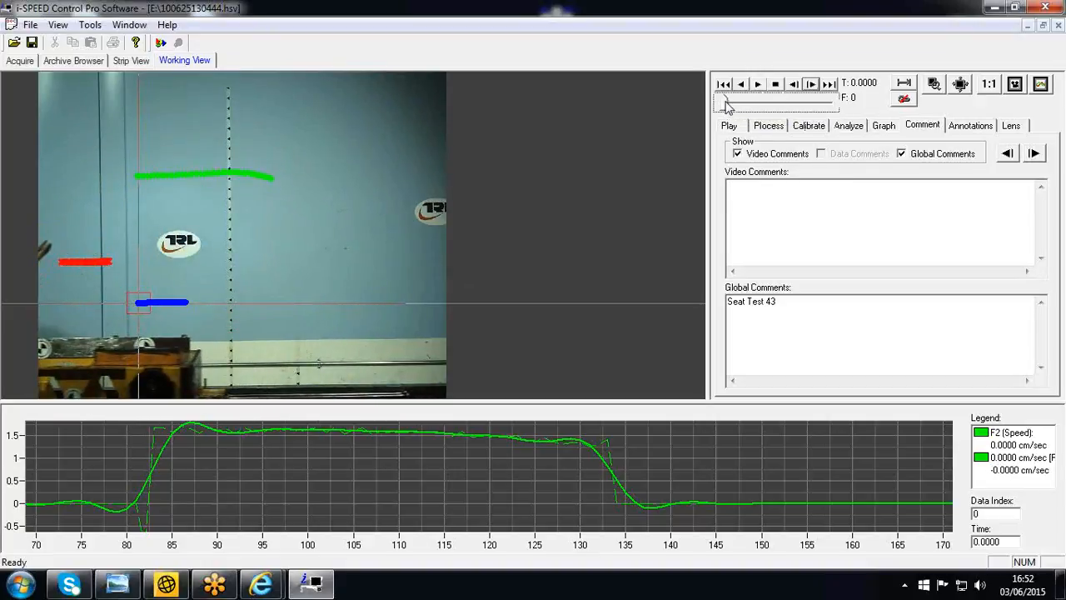
left_click(758, 84)
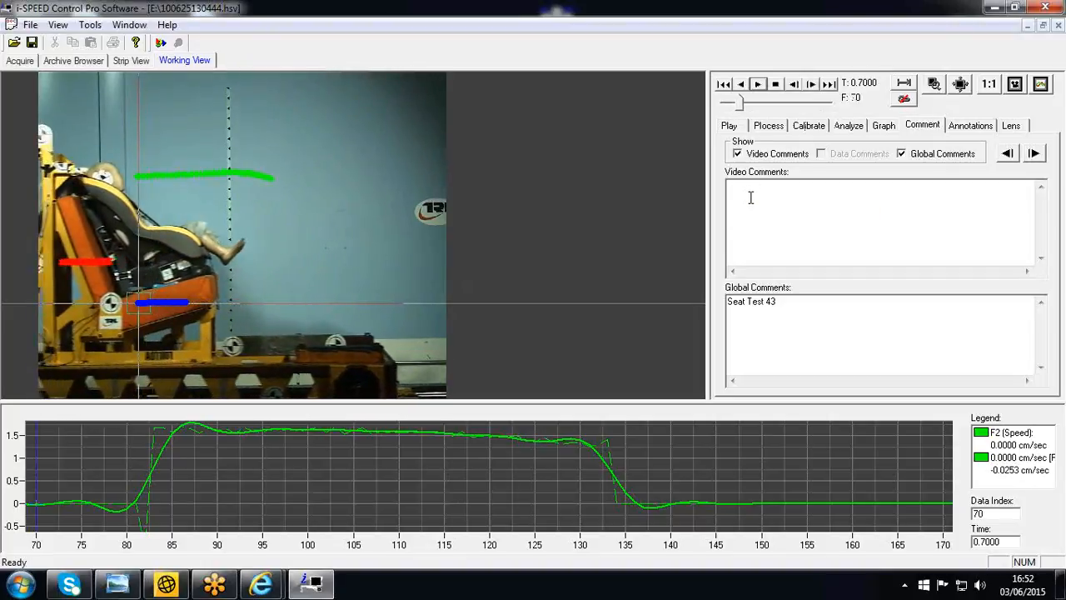
left_click(776, 85)
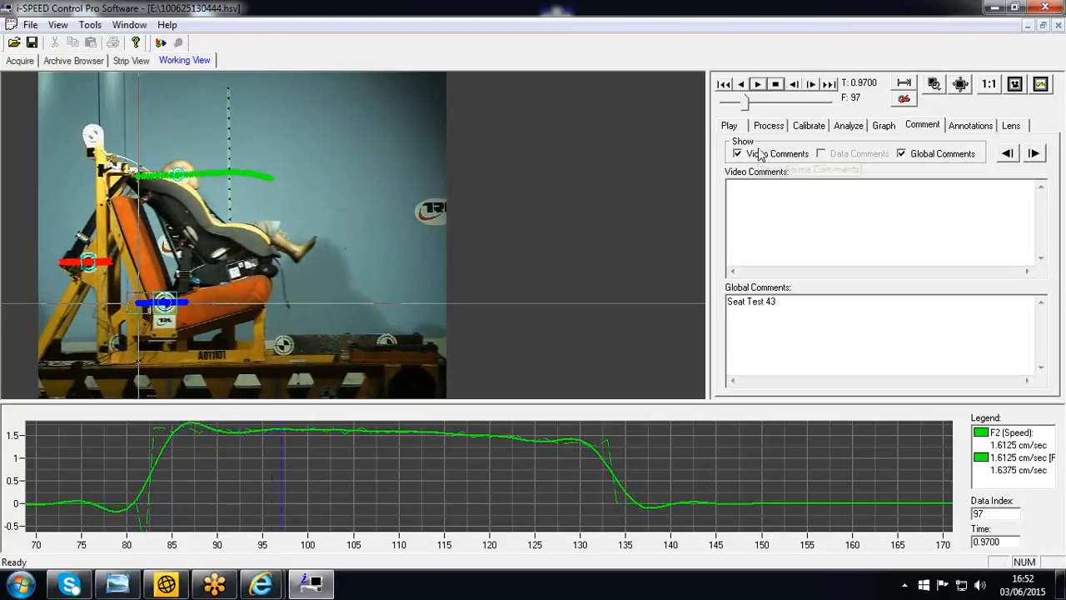
- Step back and forth between the commented frames 64, 55, 50 and 36 to review each video comment, finishing at frame 55
left_click(1008, 154)
left_click(1008, 154)
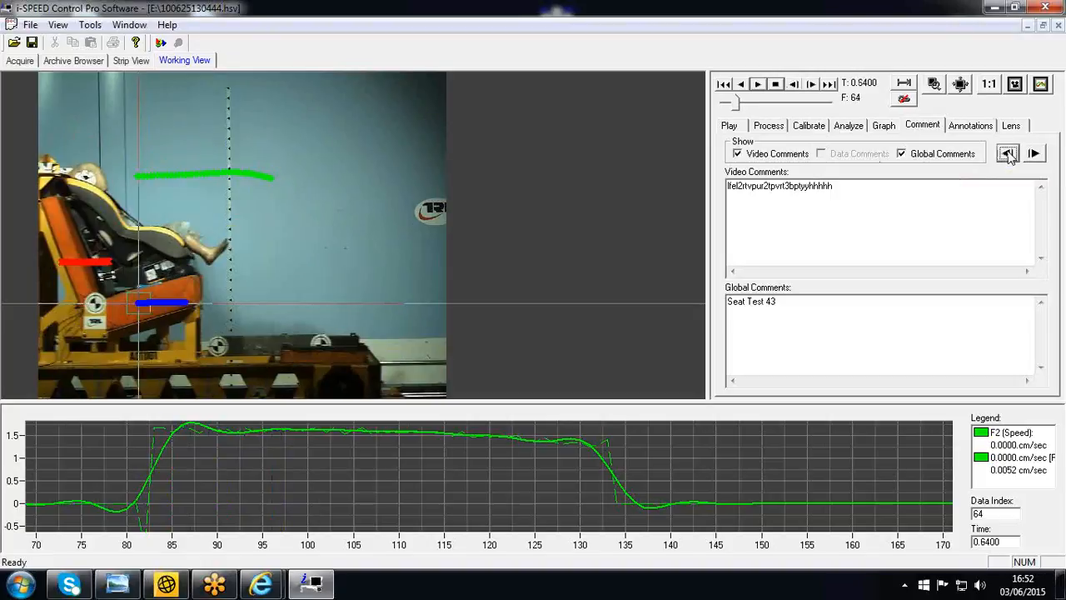
left_click(1007, 154)
left_click(1007, 154)
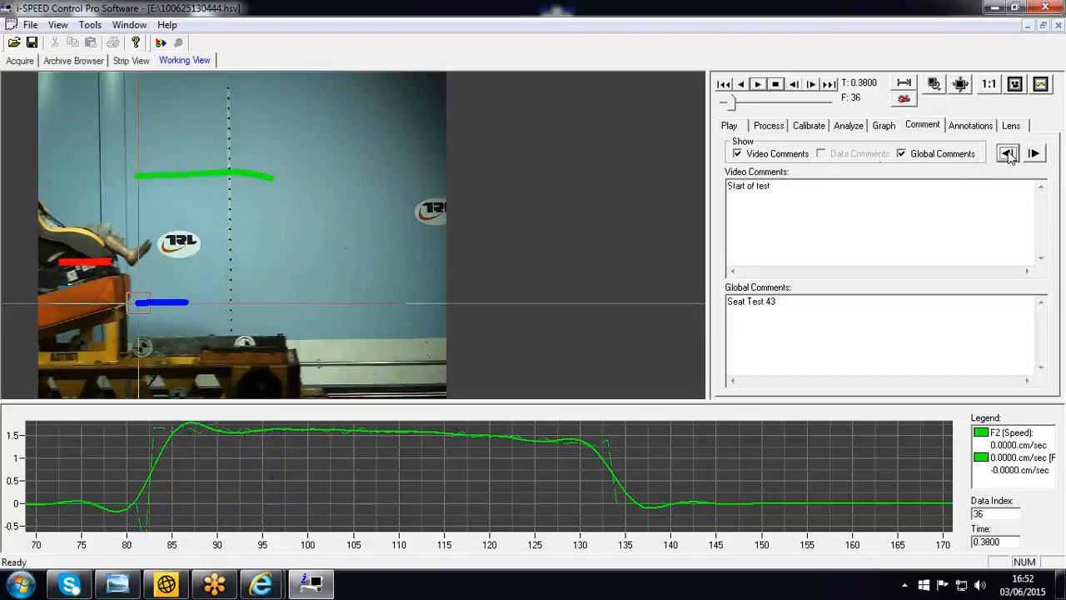
left_click(1034, 154)
left_click(1035, 155)
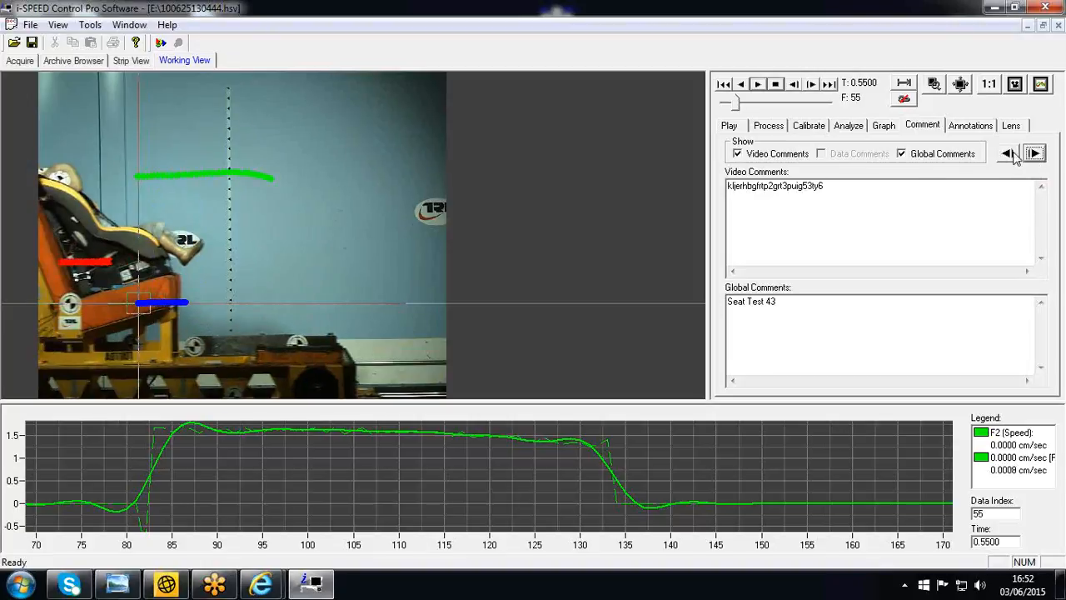
left_click(1009, 155)
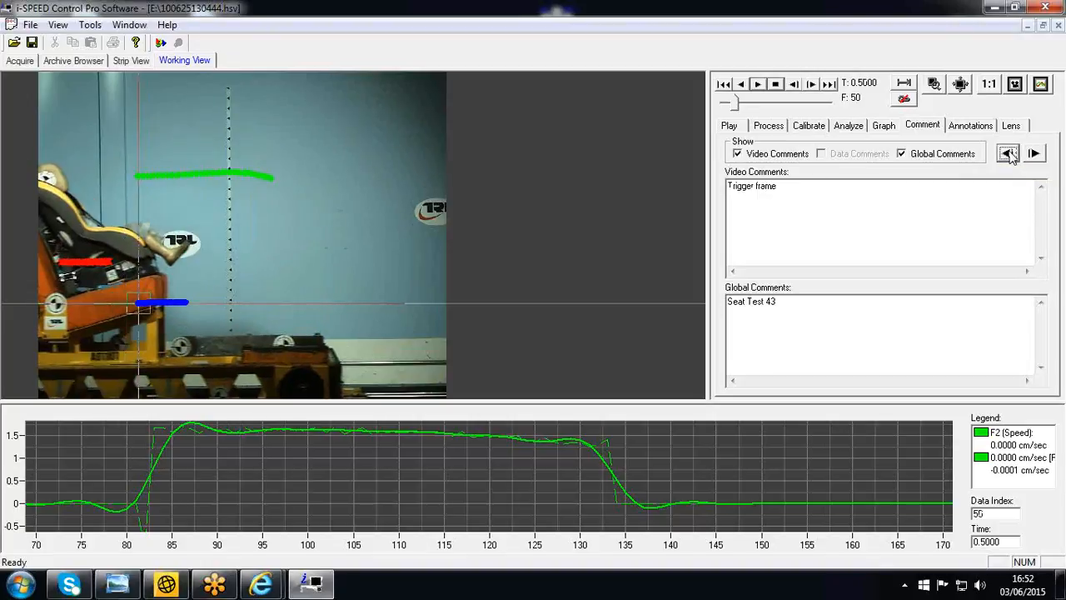
left_click(1034, 154)
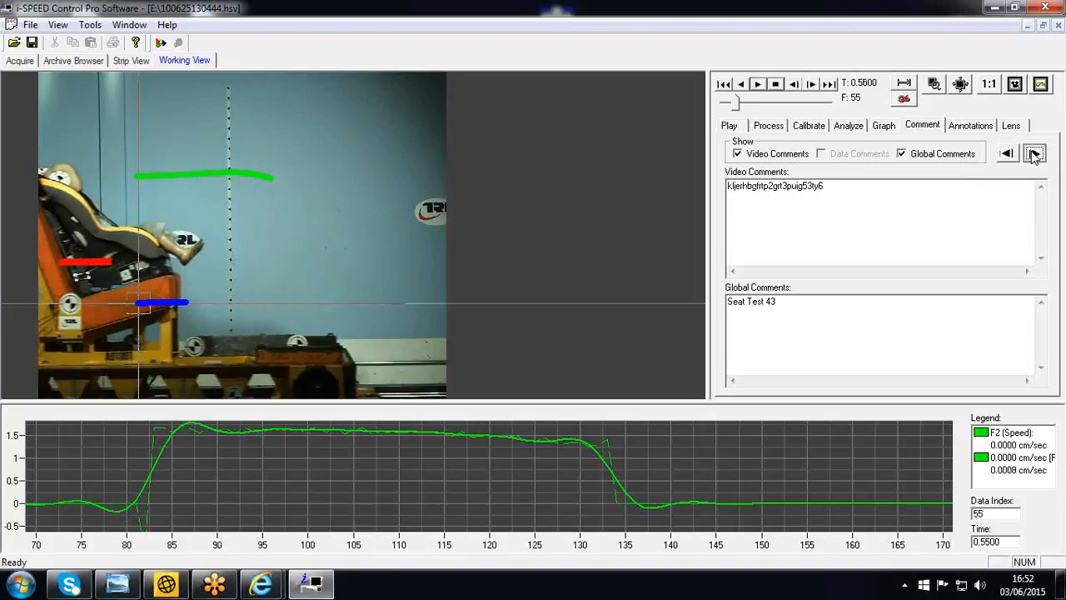
left_click(1033, 154)
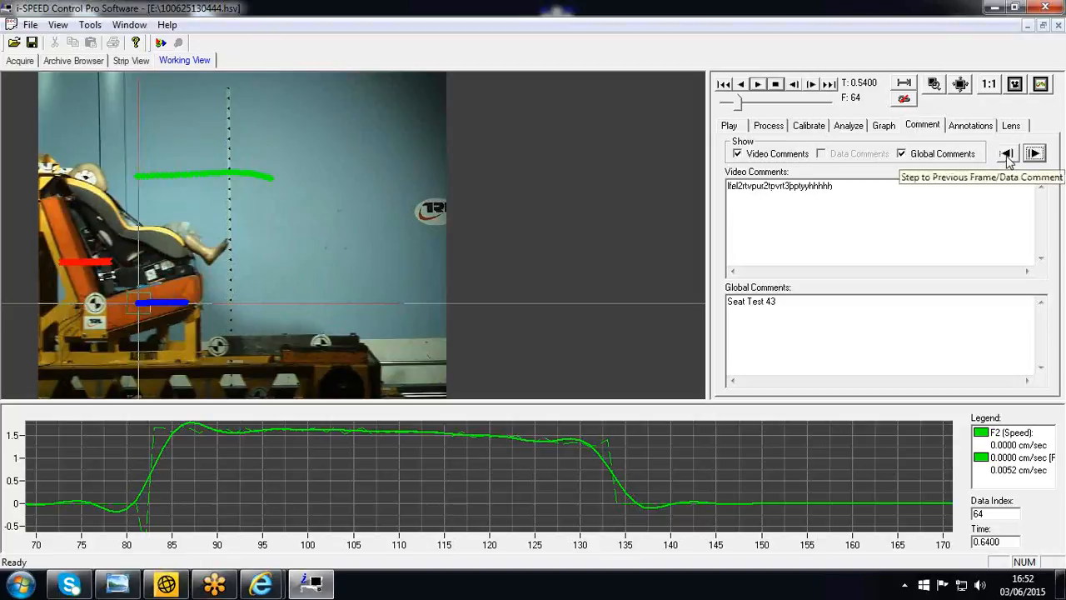
left_click(1008, 155)
left_click(1034, 155)
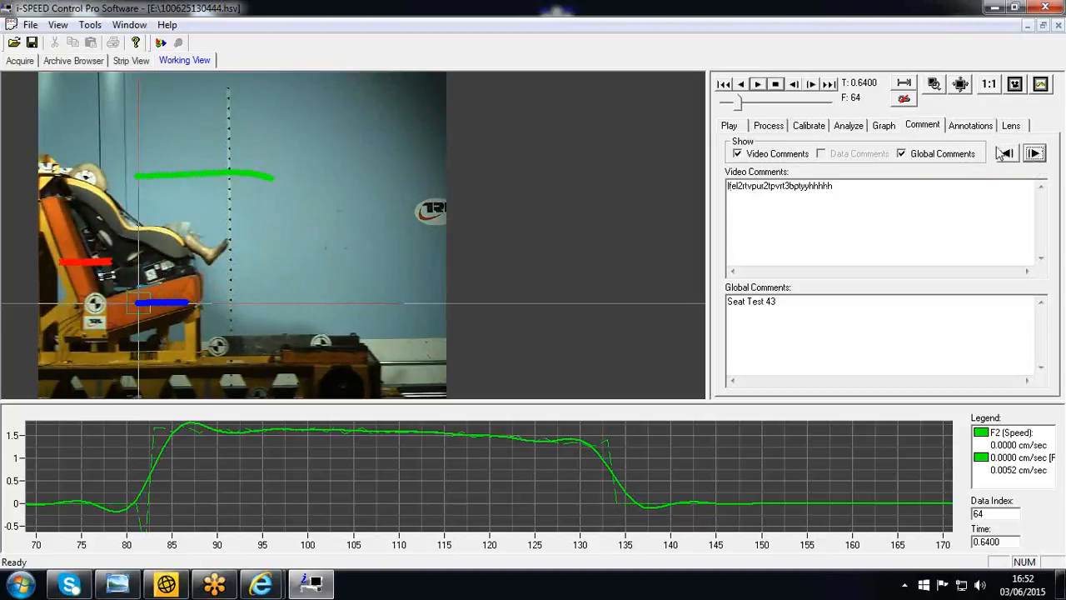
left_click(1008, 155)
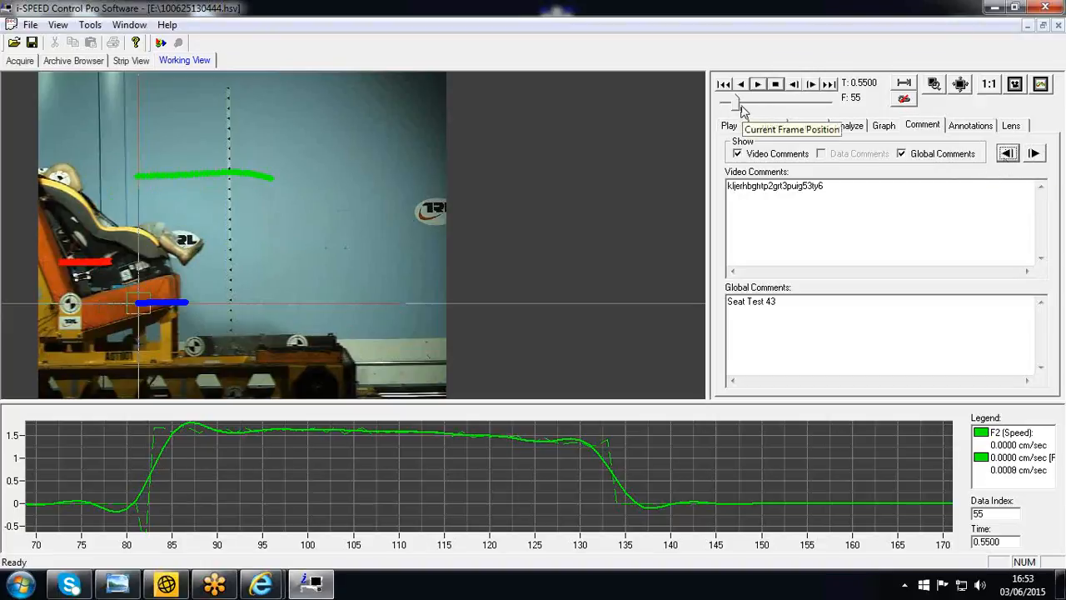
- Move to frame 82 and draw a three-point arc annotation from above the seat back, over the dummy, to the area beyond its feet
left_click_drag(739, 104, 744, 103)
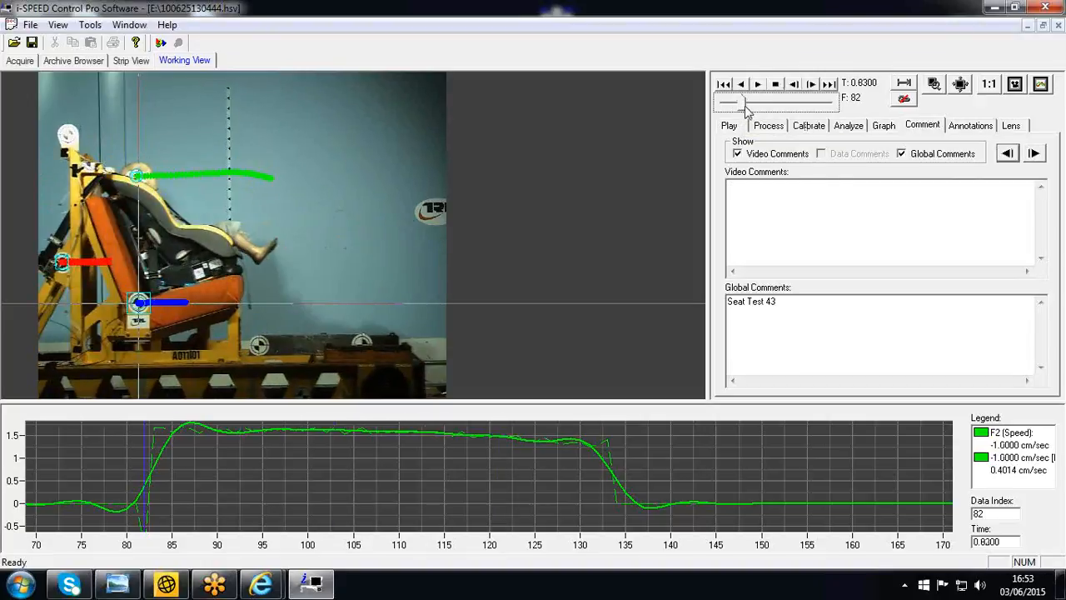
left_click(969, 129)
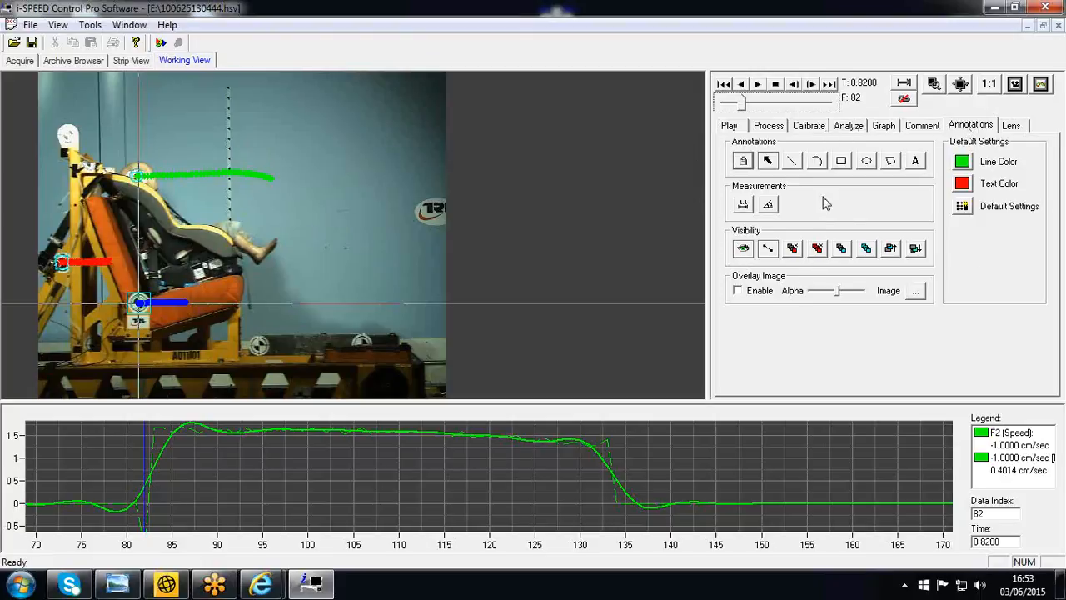
left_click(819, 164)
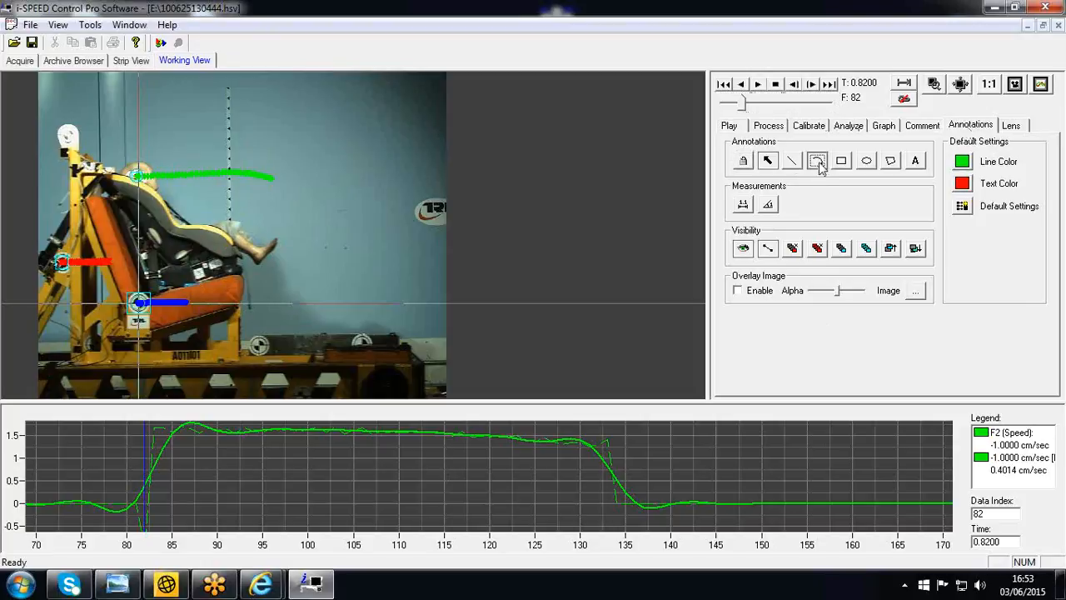
left_click(79, 169)
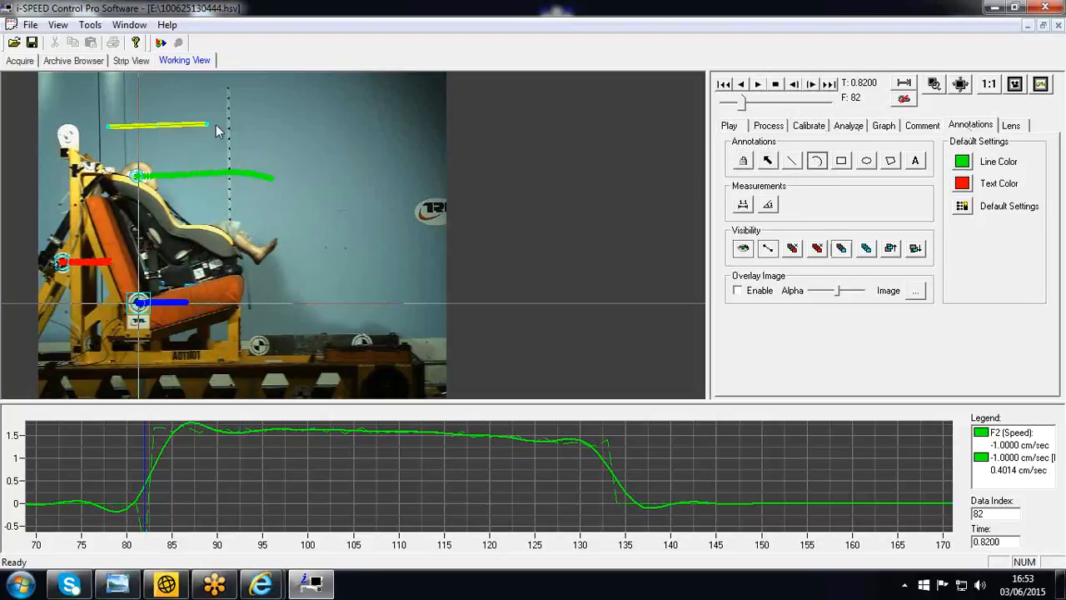
left_click(294, 149)
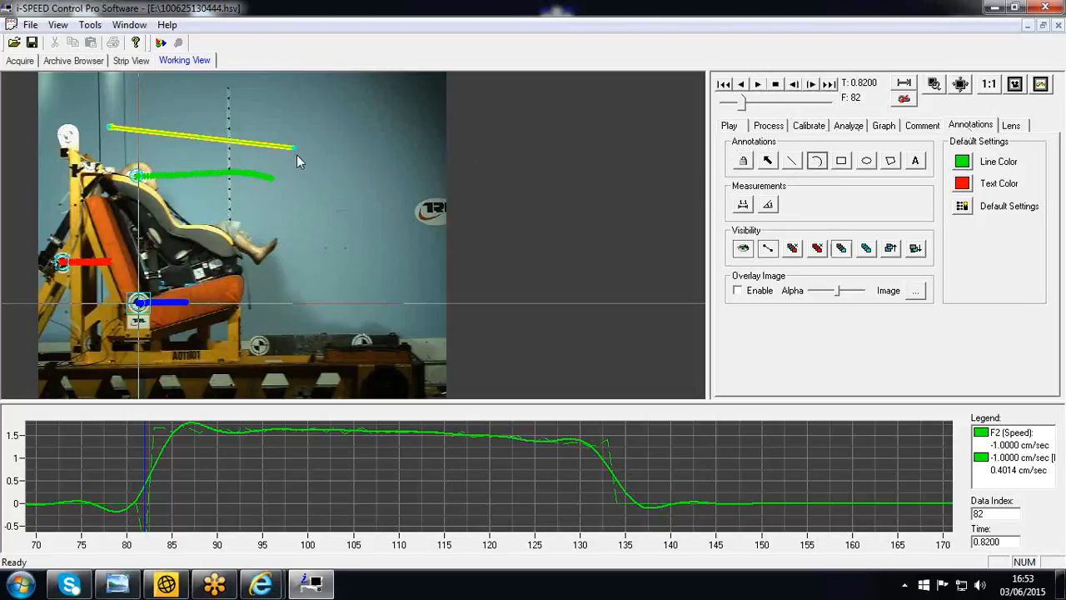
left_click(316, 284)
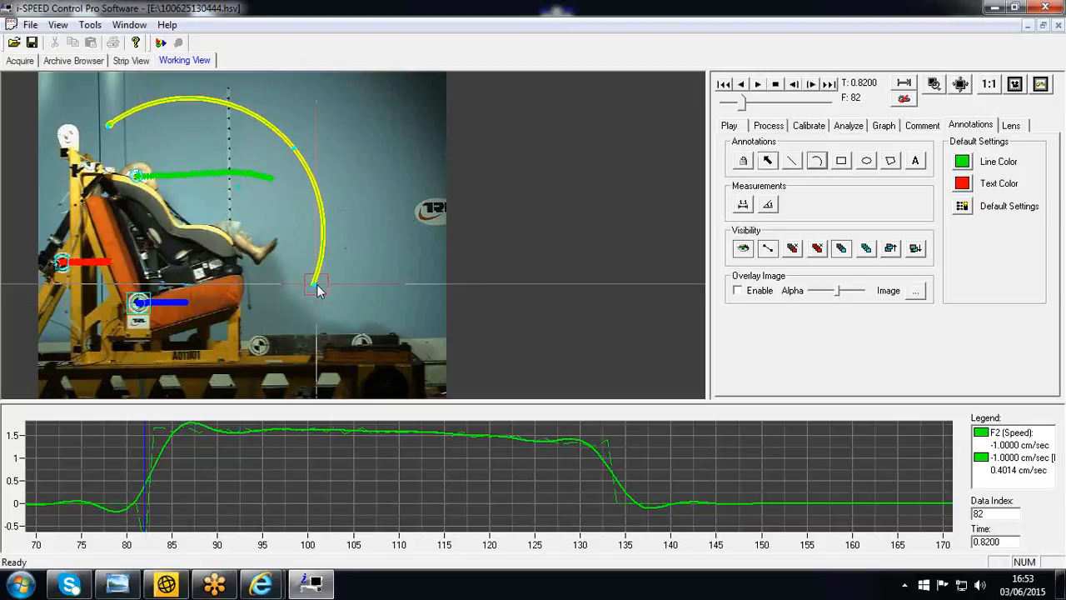
- Limit the arc annotation to the current frame, then compare frames 81 and 82 to check its visibility
left_click(842, 253)
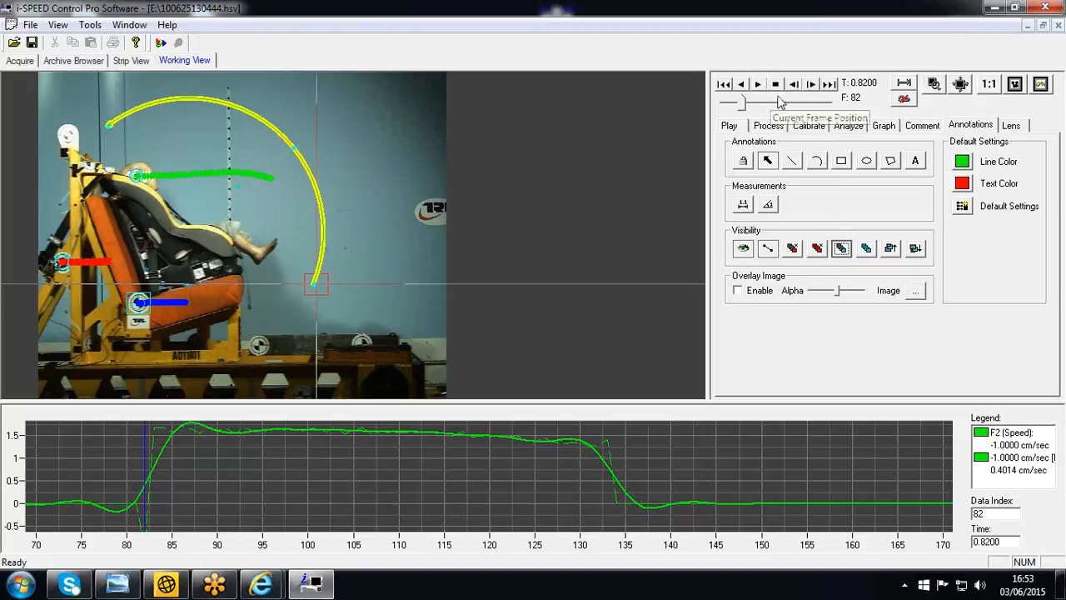
left_click(793, 84)
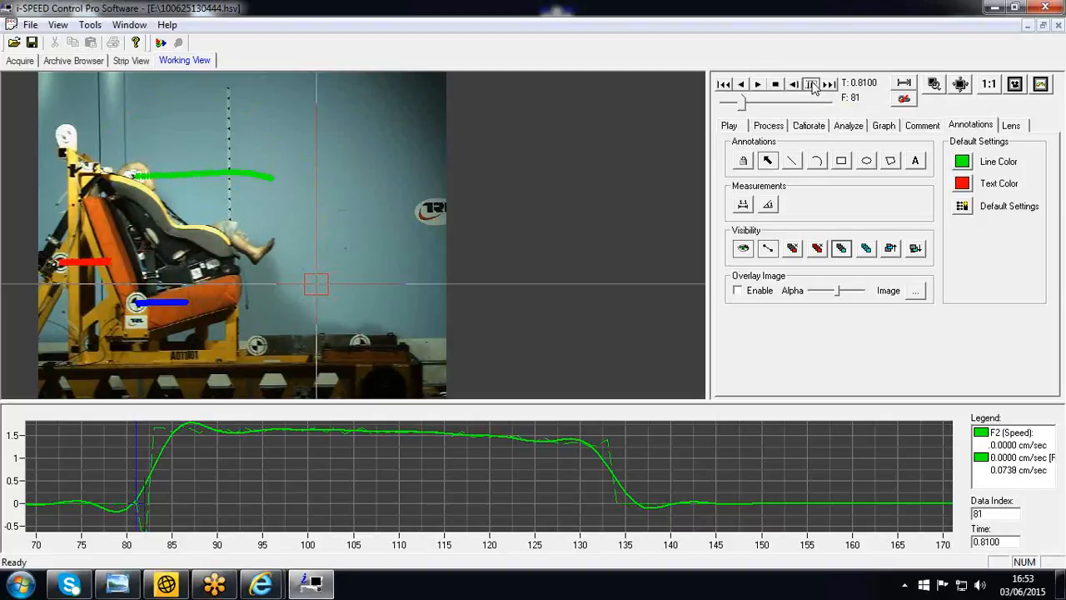
left_click(812, 85)
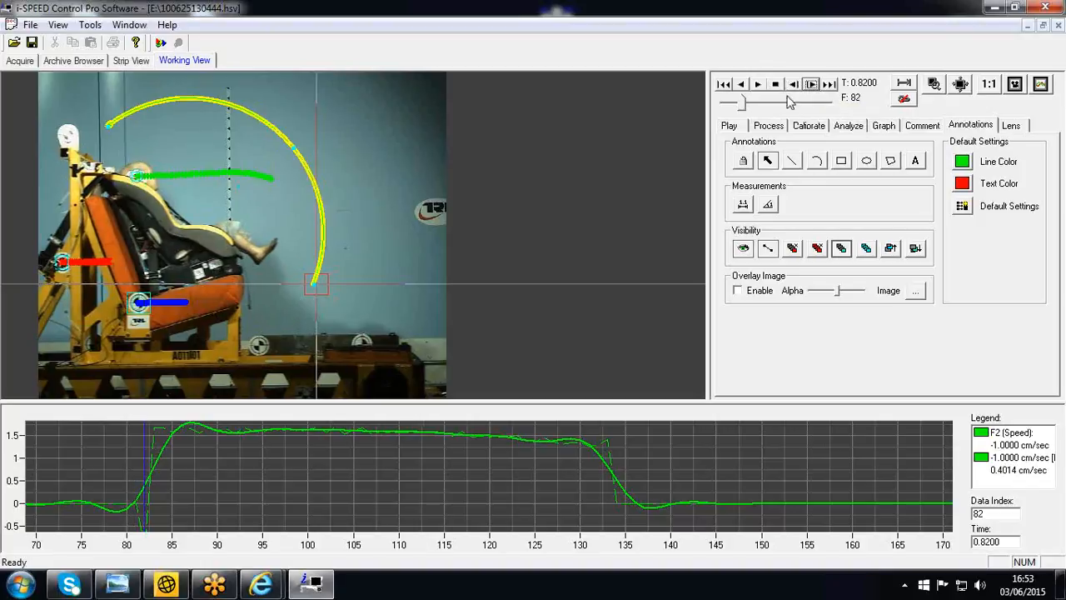
- Draw a rectangle annotation around the dummy's lower leg and foot, view the annotation properties, and deselect the annotations
left_click(841, 162)
mouse_move(225, 225)
left_mouse_down()
mouse_move(317, 238)
mouse_move(310, 275)
left_mouse_up()
left_click(309, 267)
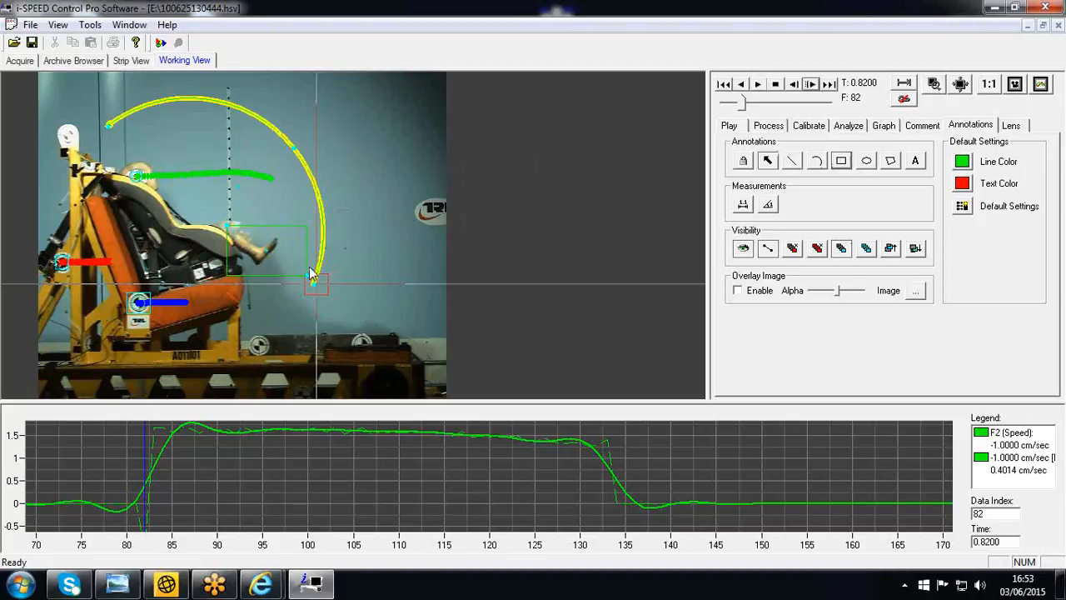
double_click(291, 226)
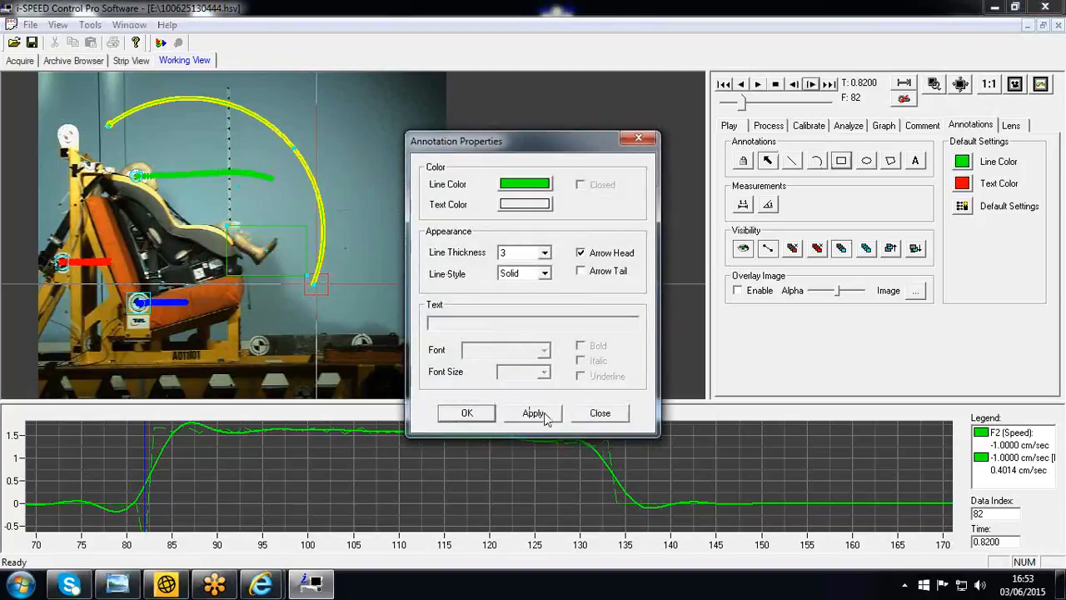
left_click(599, 412)
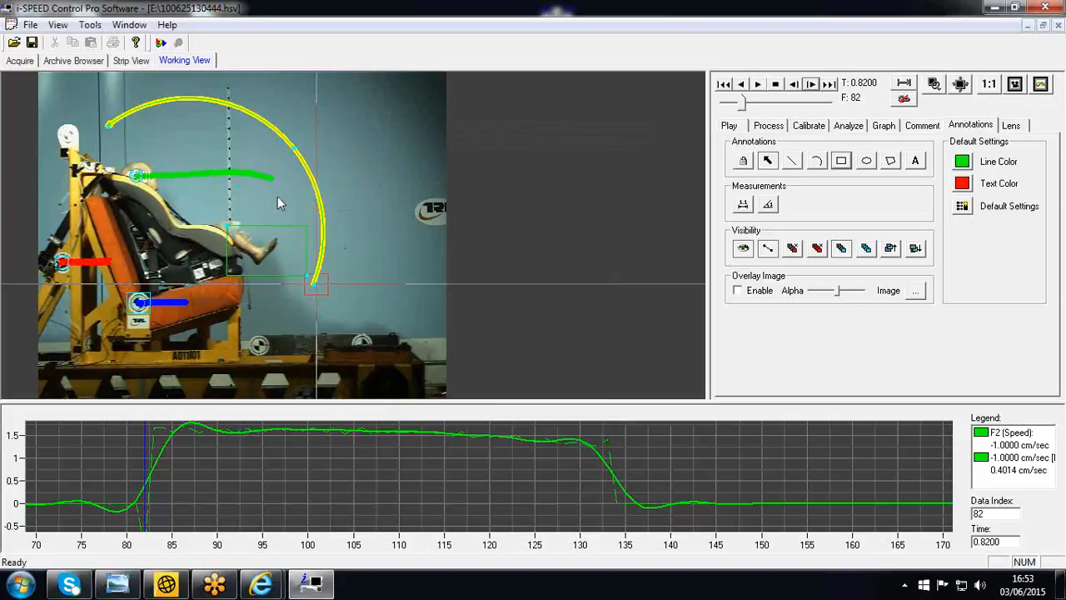
left_click(234, 224)
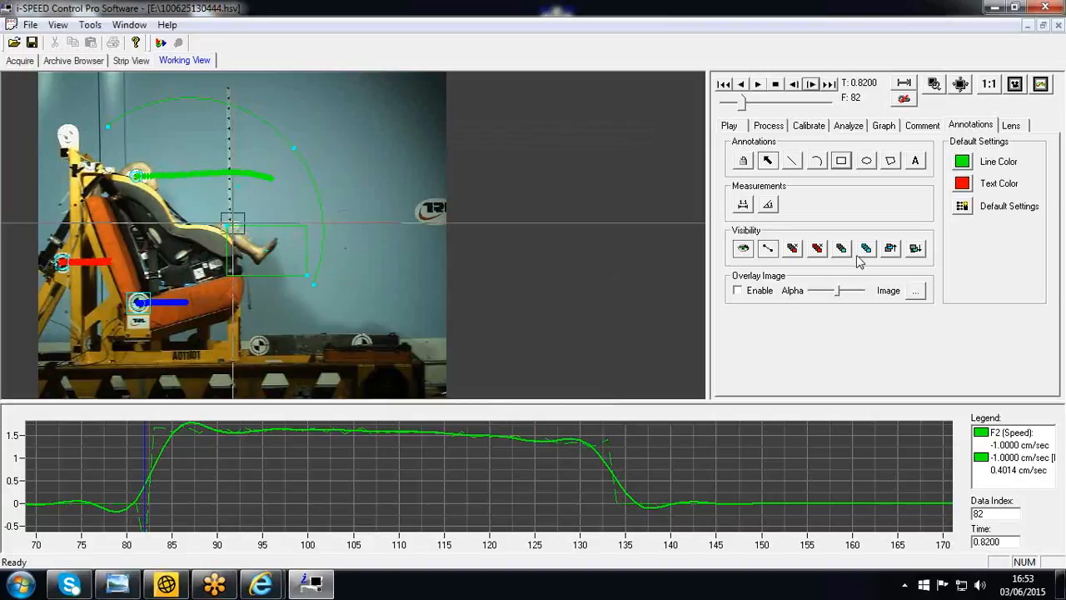
- Add the text annotation "erfkjvl;wfrgbwfrglbgfl;bgf" just above the rectangle around the dummy's foot
left_click(915, 161)
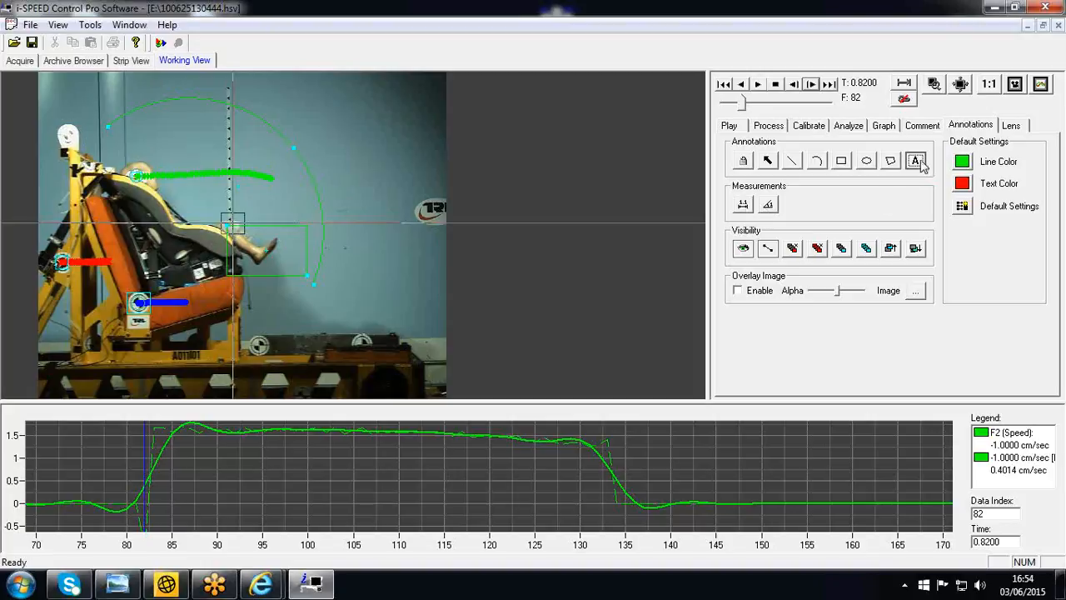
left_click(254, 200)
type("erfkjvl;wfrgbwlrglbgfl;bgf")
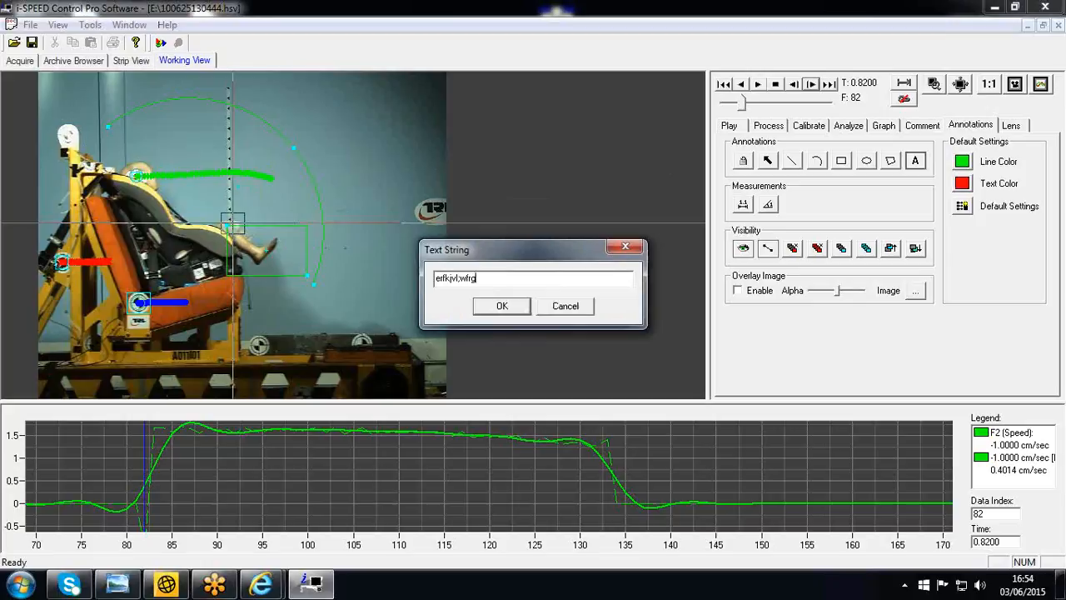
left_click(485, 310)
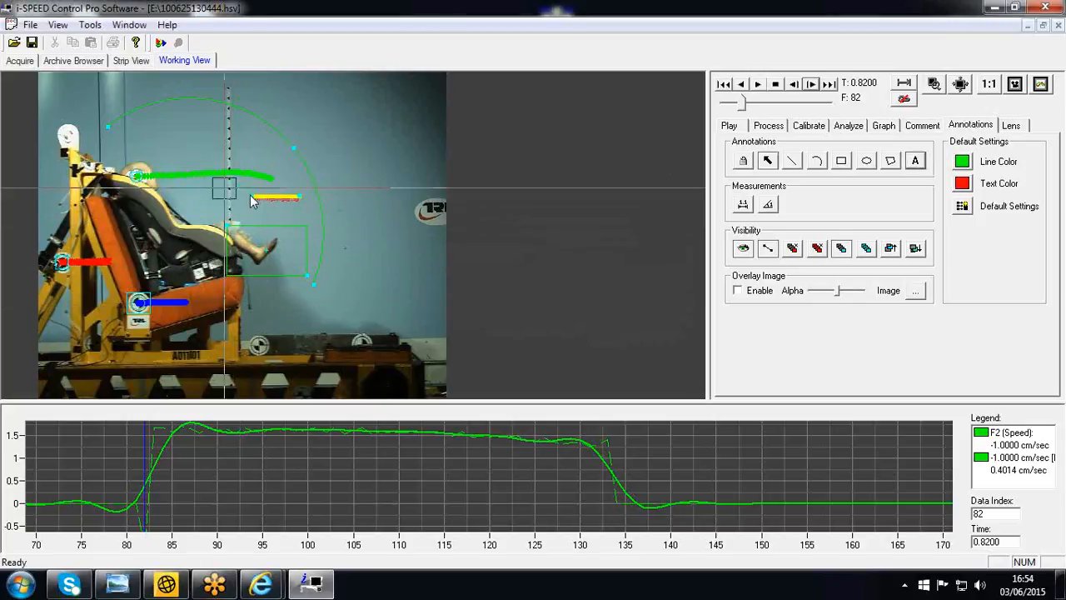
- Set the text annotation's font size to 72 and move the text below the rectangle
double_click(276, 204)
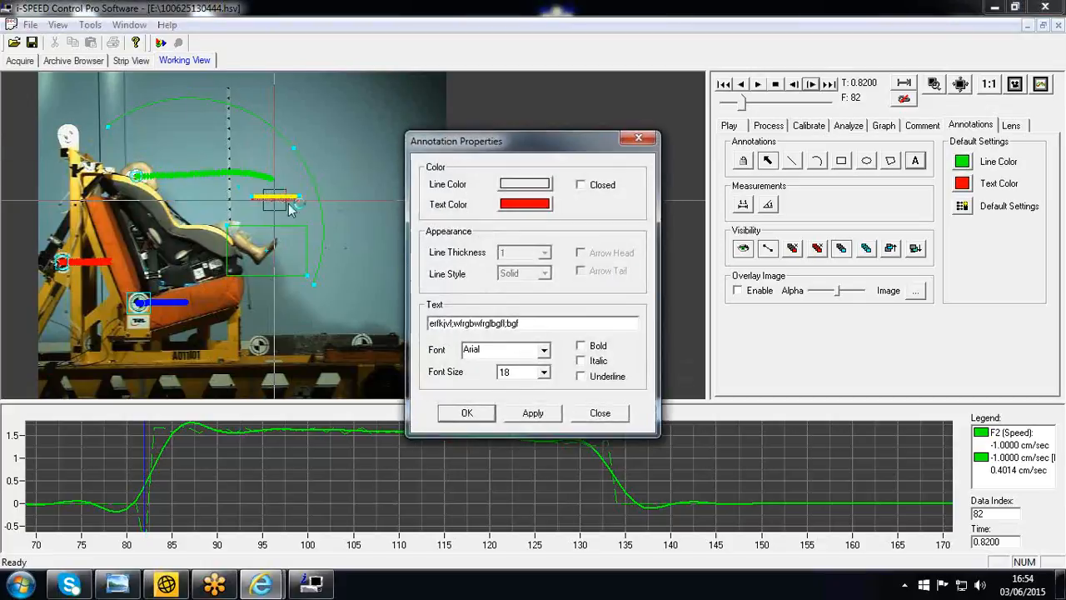
left_click(544, 372)
left_click_drag(545, 403, 546, 424)
left_click(523, 437)
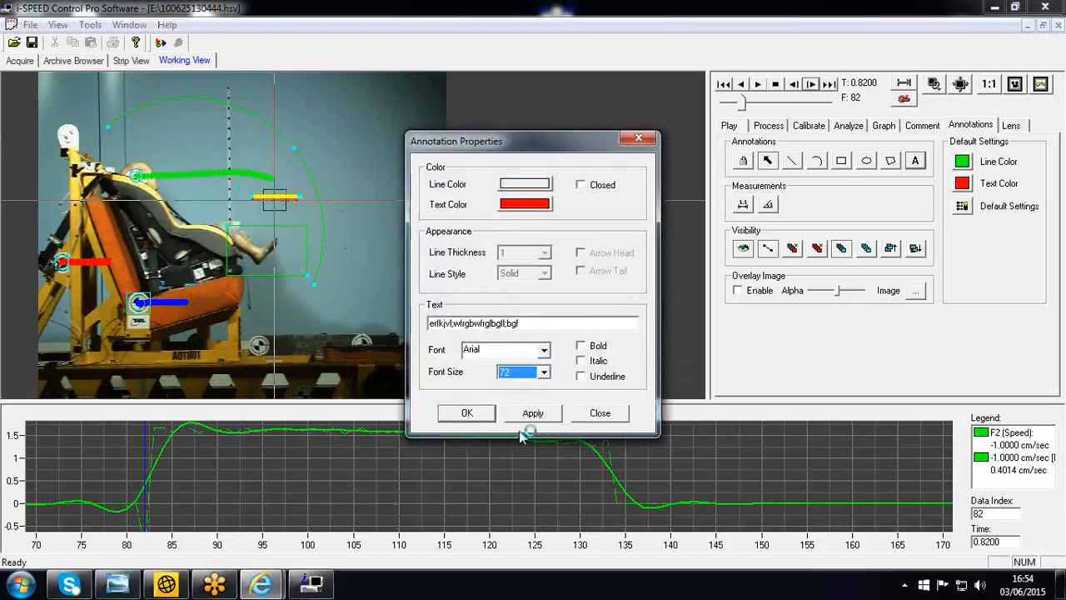
left_click(533, 411)
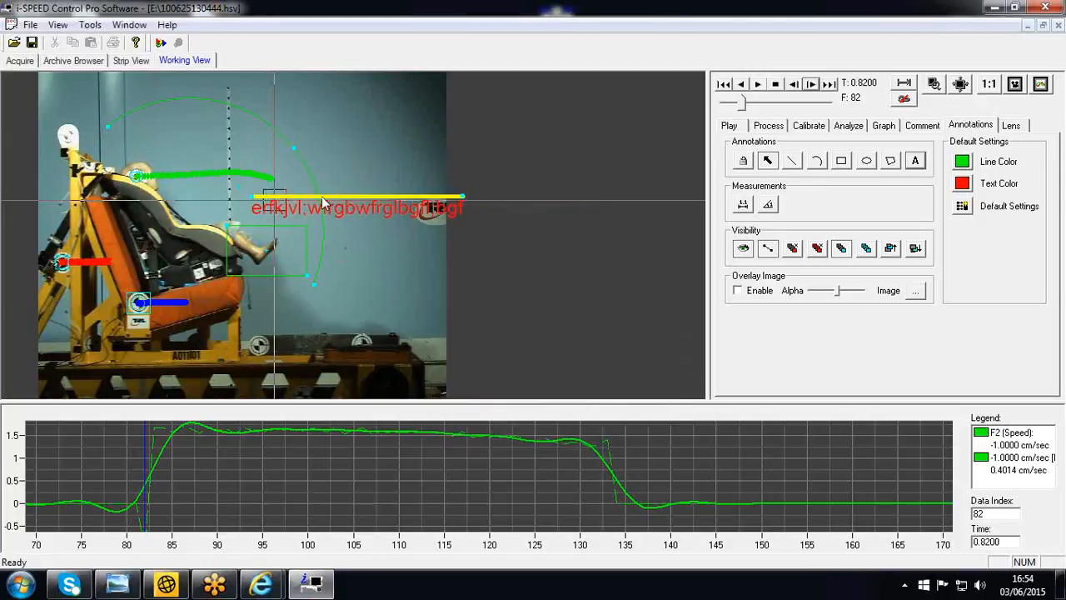
left_click_drag(318, 209, 259, 297)
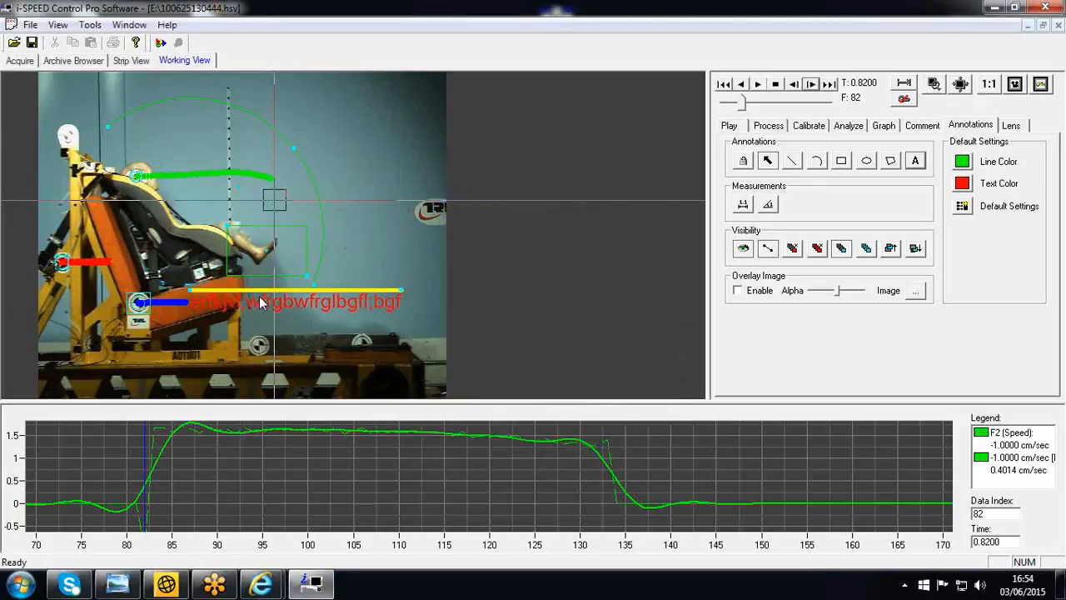
- Limit the text annotation to the current frame, then compare frames 81 and 82 to check its visibility
left_click(841, 249)
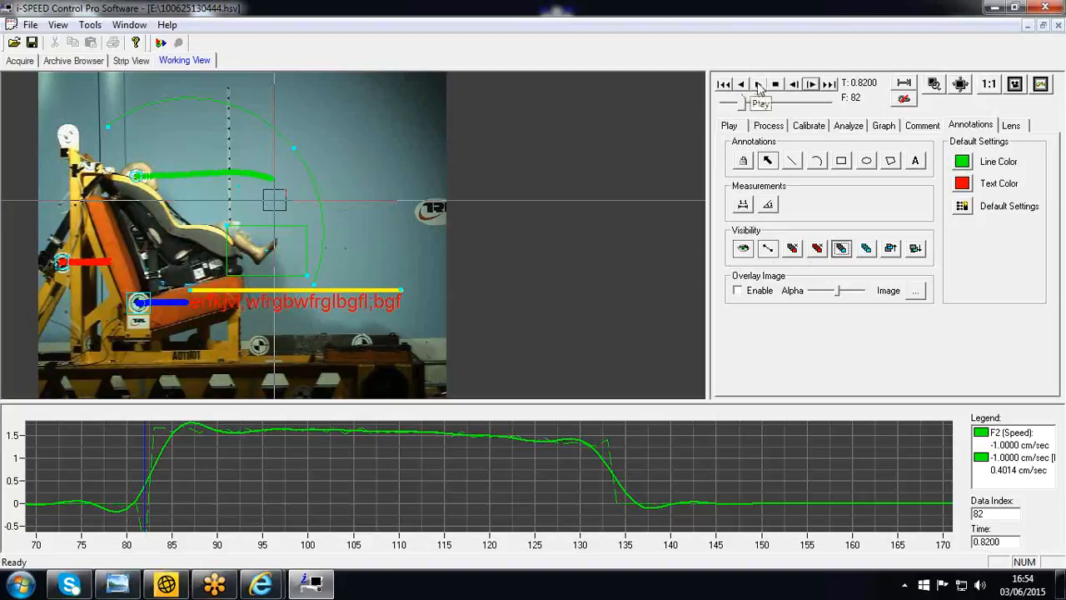
left_click(801, 88)
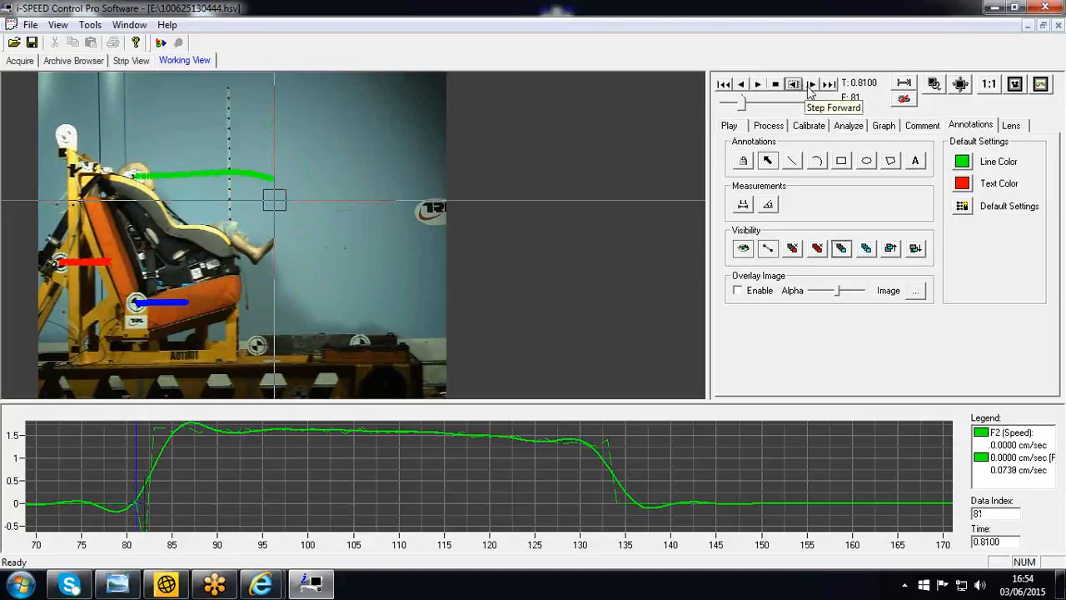
left_click(812, 85)
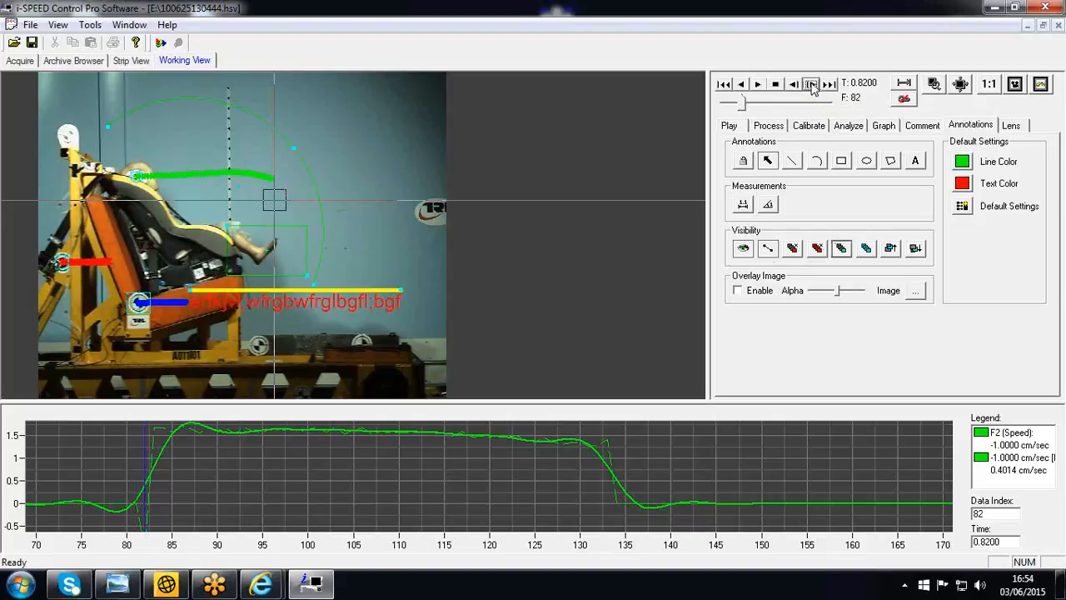
- Advance one frame and return to frame 82 to check the text annotation's visibility
left_click(812, 86)
left_click(795, 88)
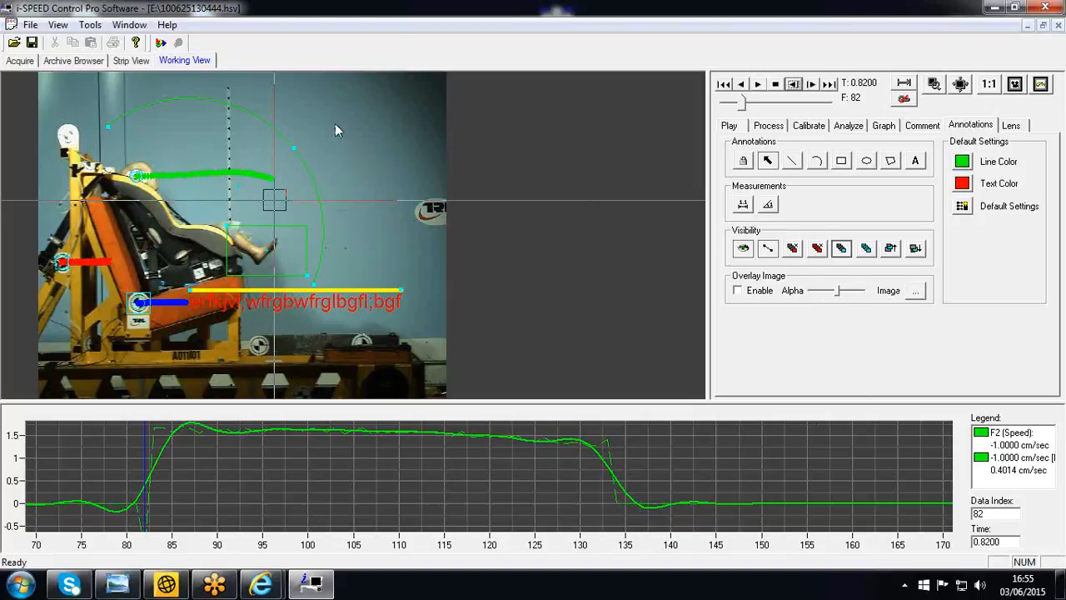
left_click(101, 310)
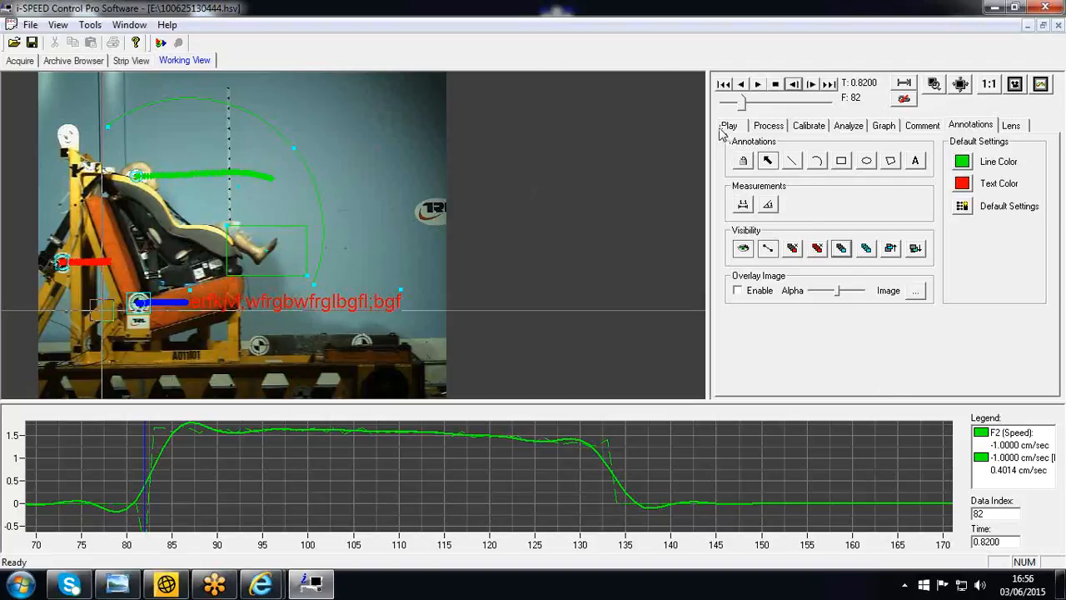
- Go to the previous video comment, at frame 64, and view the HTML report and Excel comment export options
left_click(925, 126)
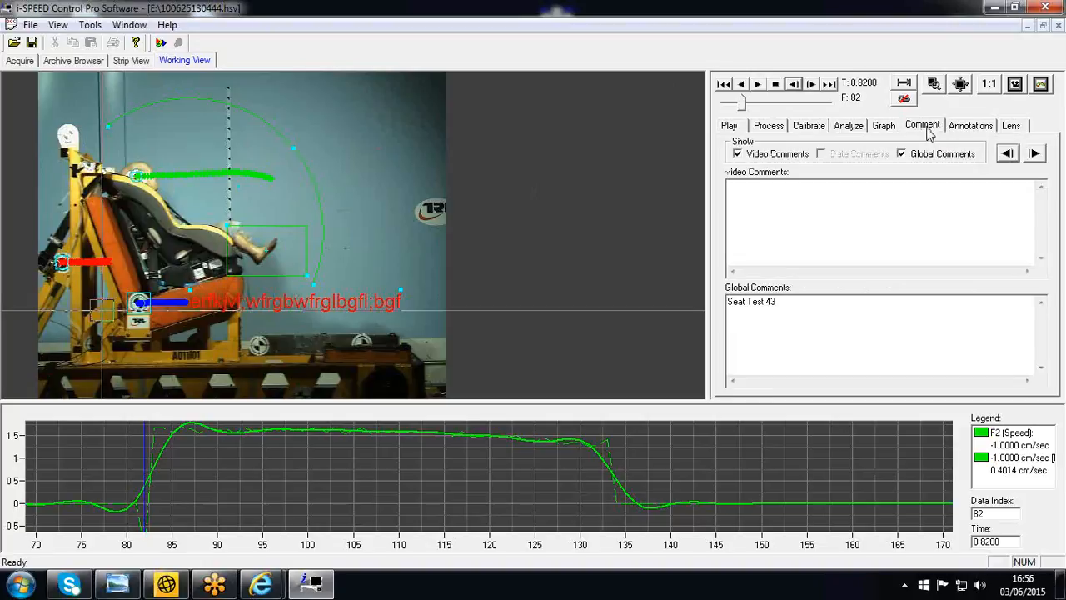
left_click(1010, 156)
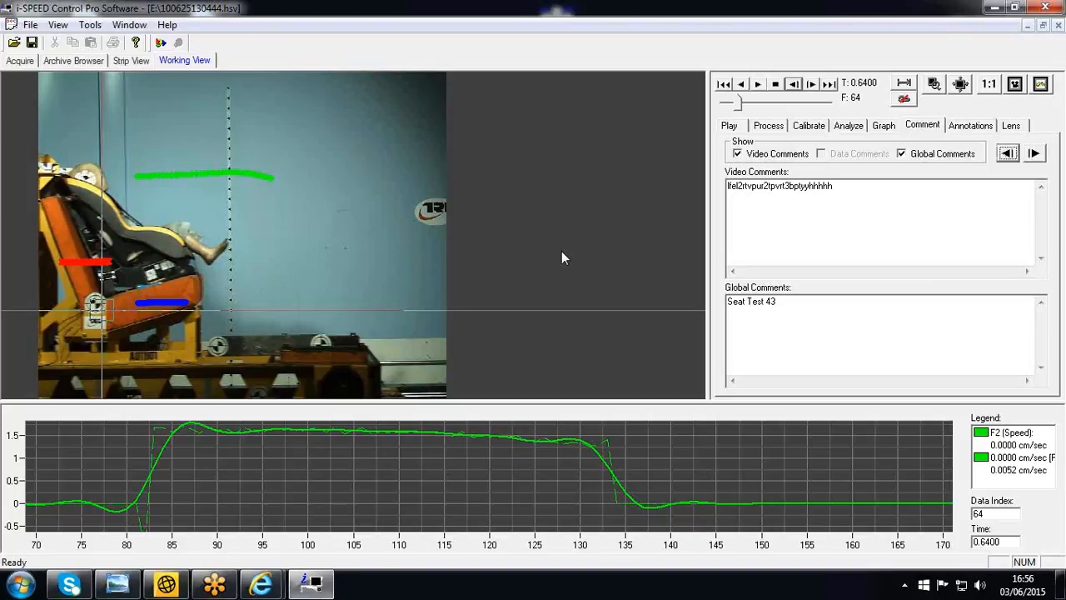
left_click(81, 27)
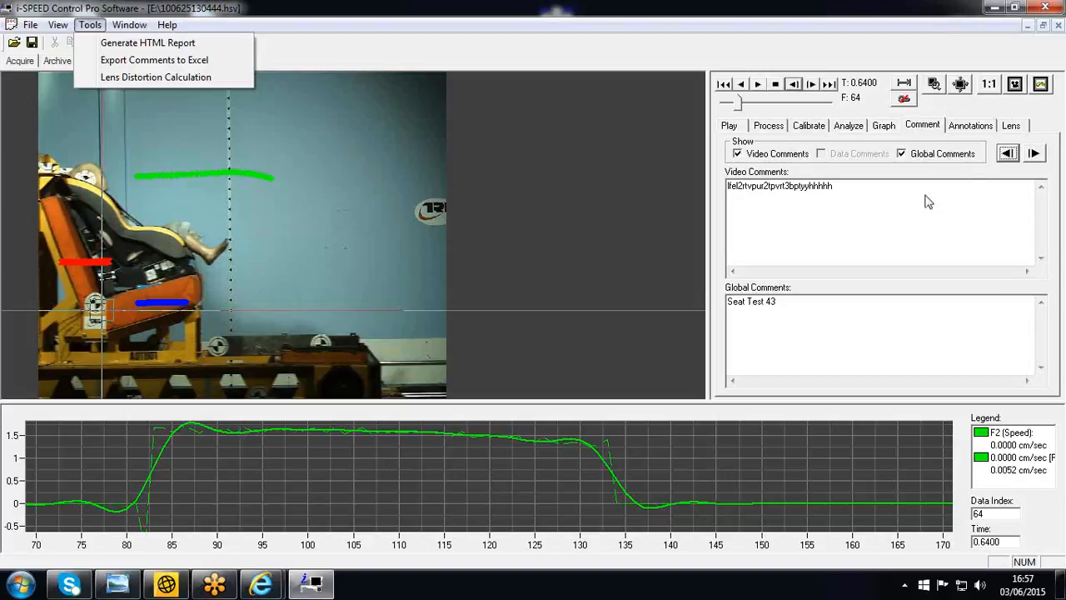
left_click(875, 136)
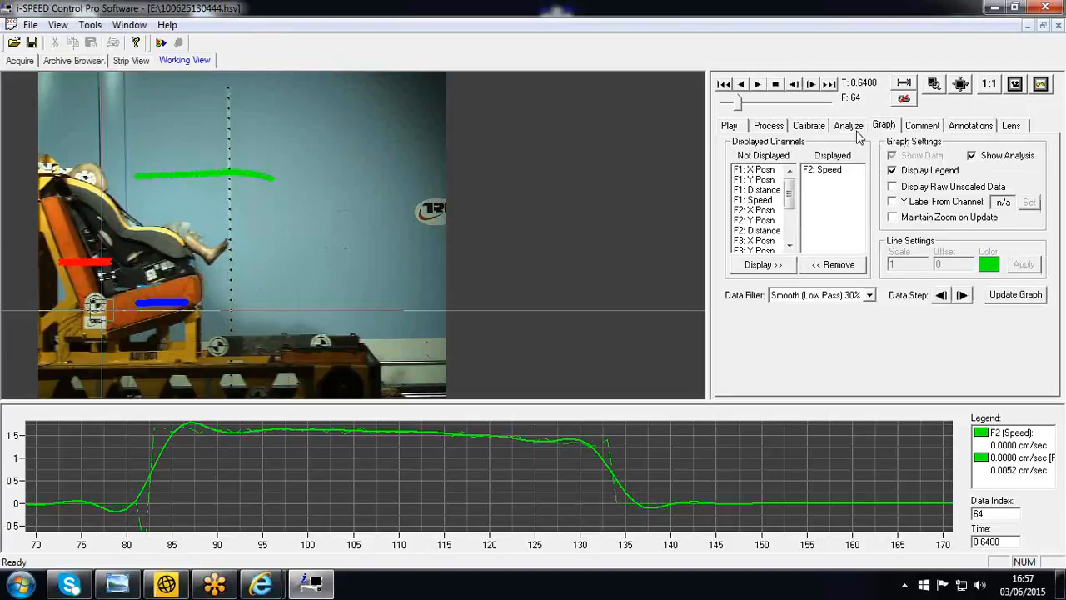
- Clear the existing tracking data of features 1, 2 and 3
left_click(857, 136)
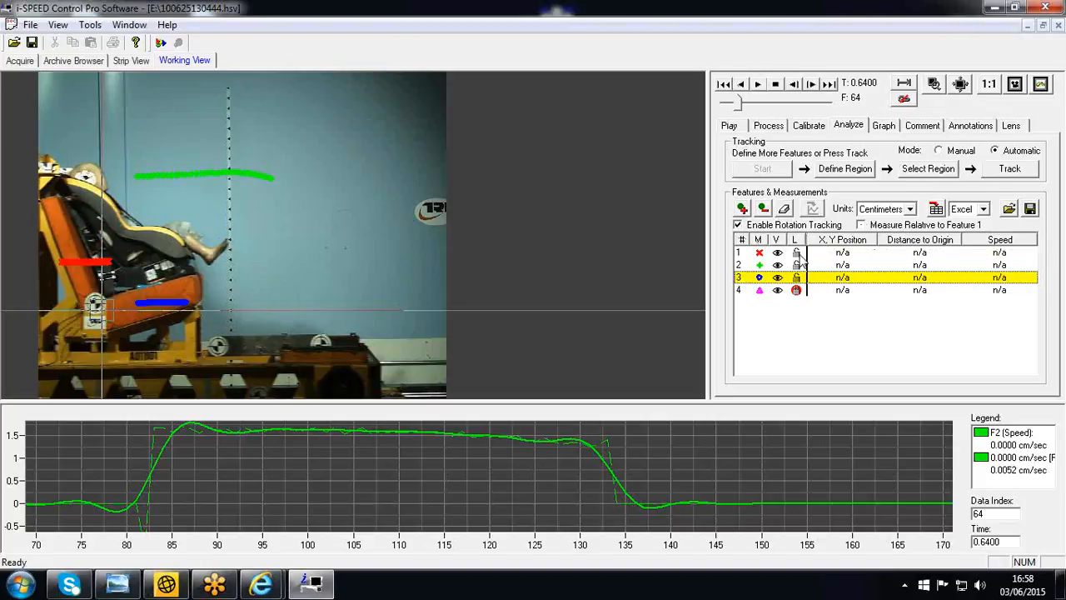
left_click(744, 253)
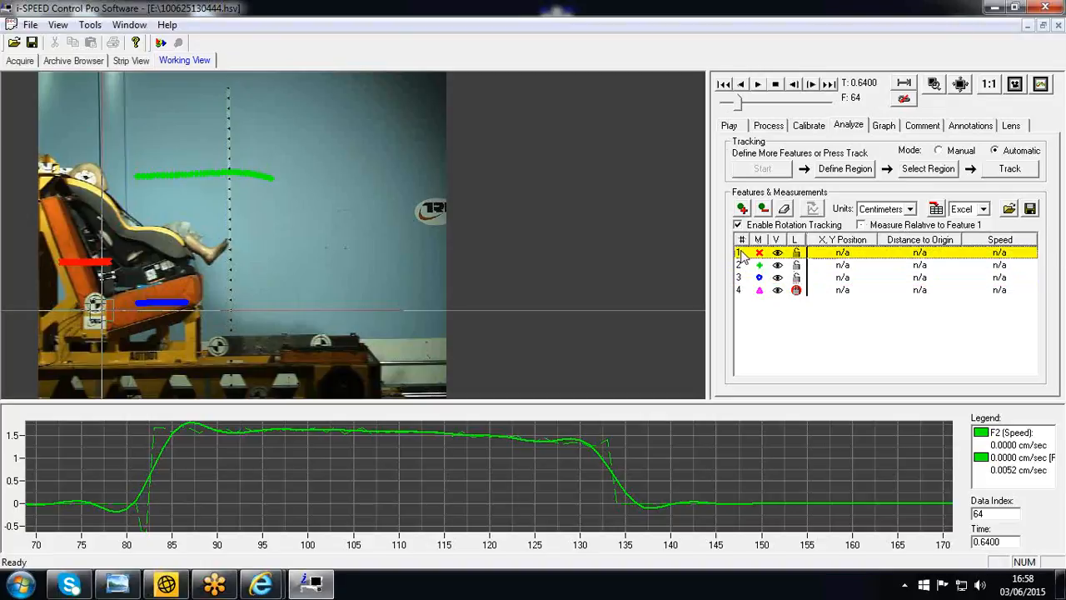
left_click(783, 209)
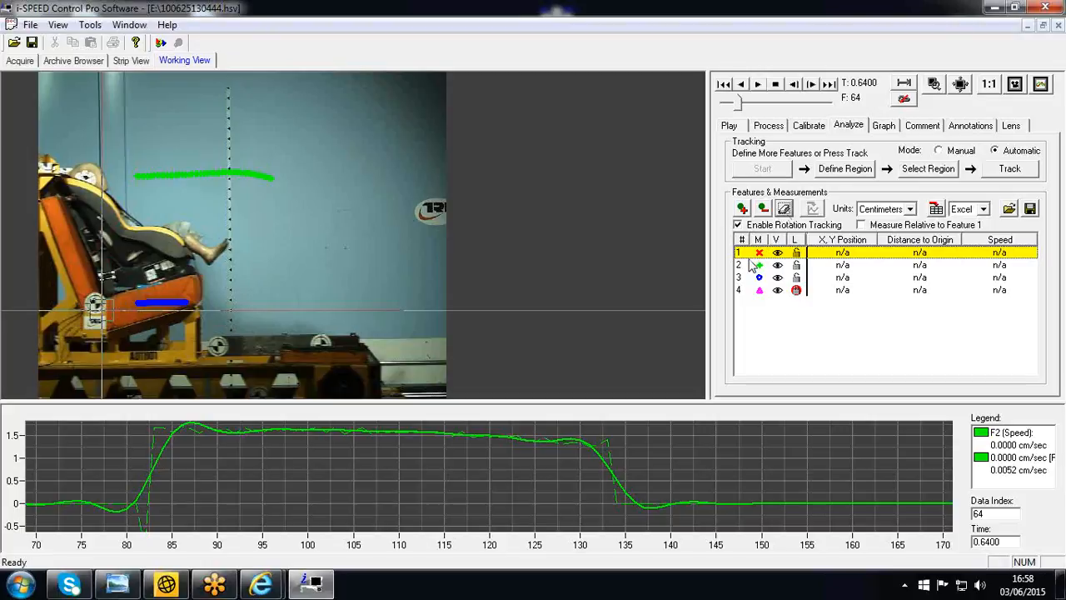
left_click(752, 265)
left_click(784, 208)
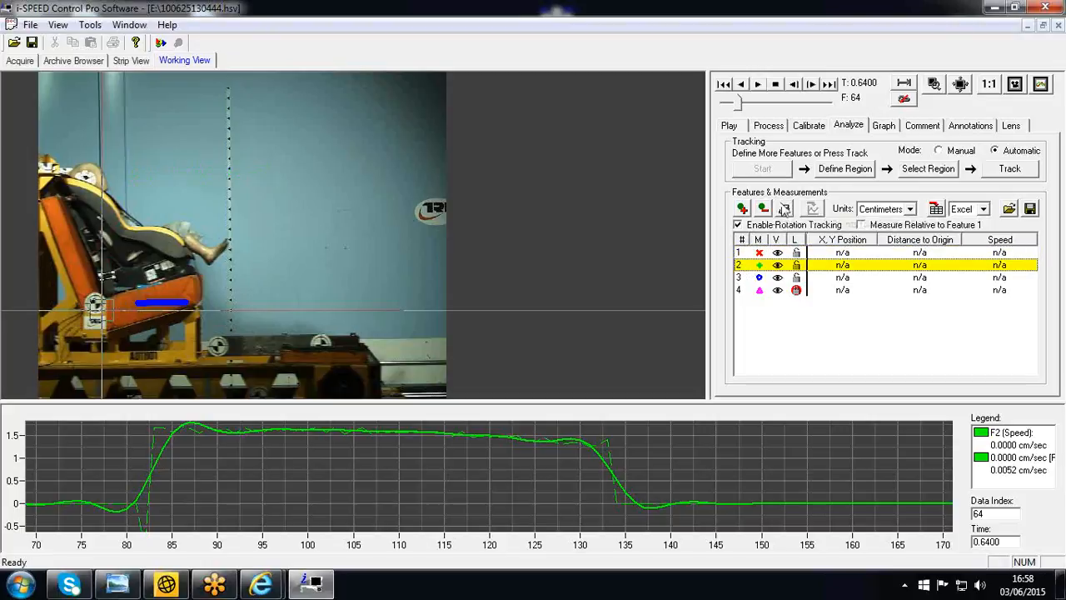
left_click(754, 278)
left_click(784, 210)
- Enlarge the video area by shrinking the graph, select feature 1 and move the video to frame 82
left_click_drag(630, 402, 647, 466)
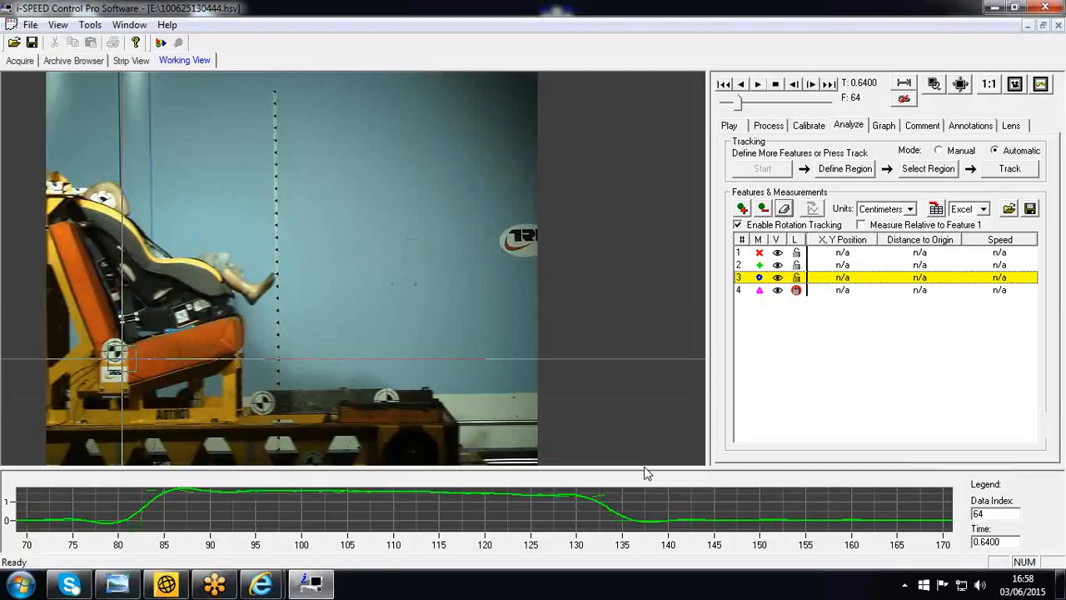
left_click(752, 264)
left_click(750, 254)
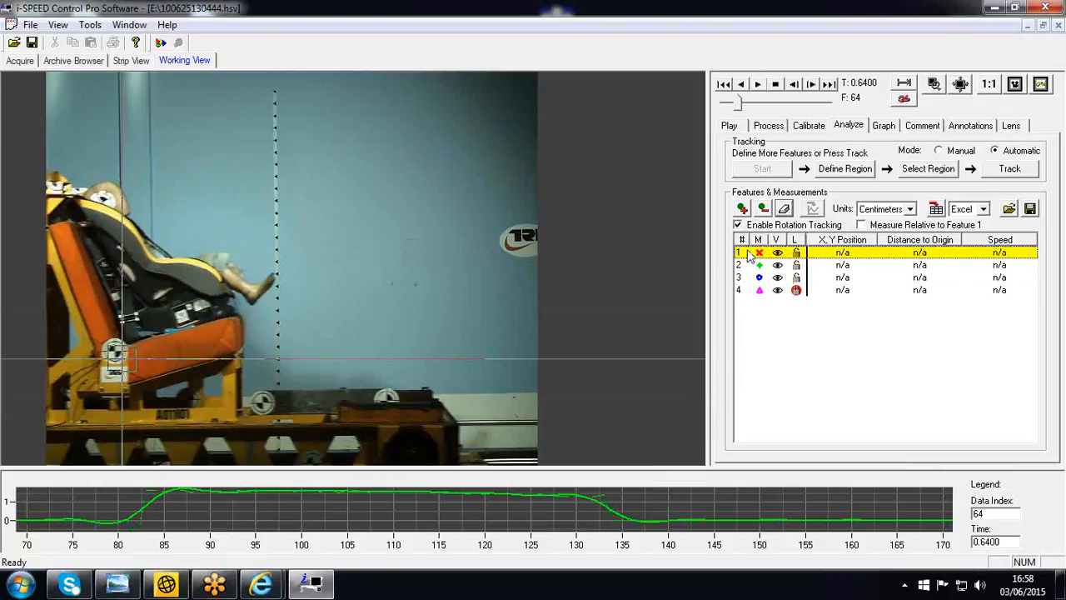
mouse_move(737, 103)
left_mouse_down()
mouse_move(756, 107)
mouse_move(738, 117)
left_mouse_up()
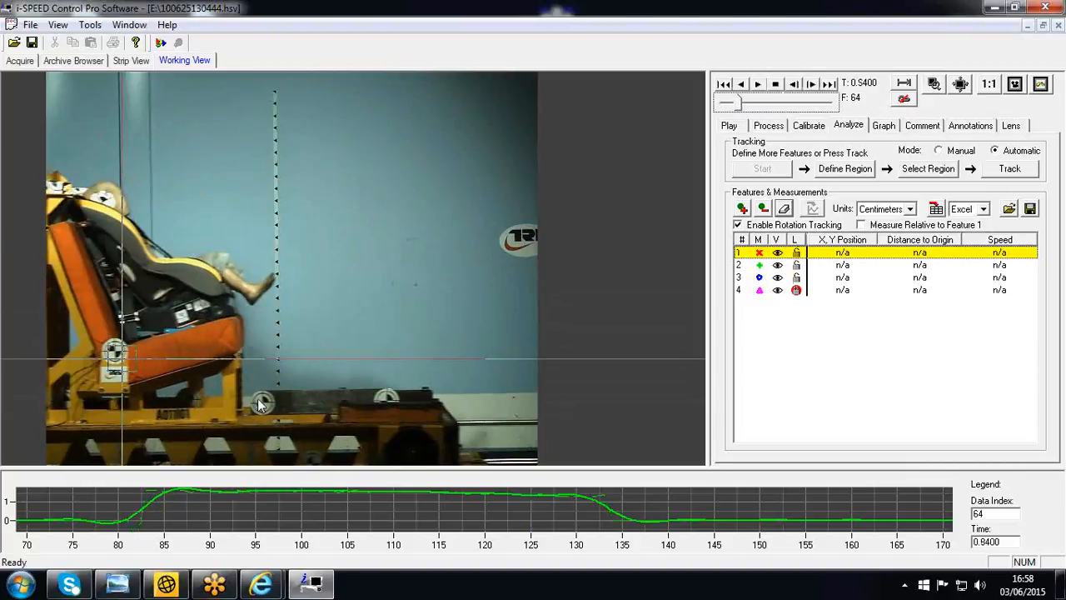
left_click_drag(733, 103, 743, 105)
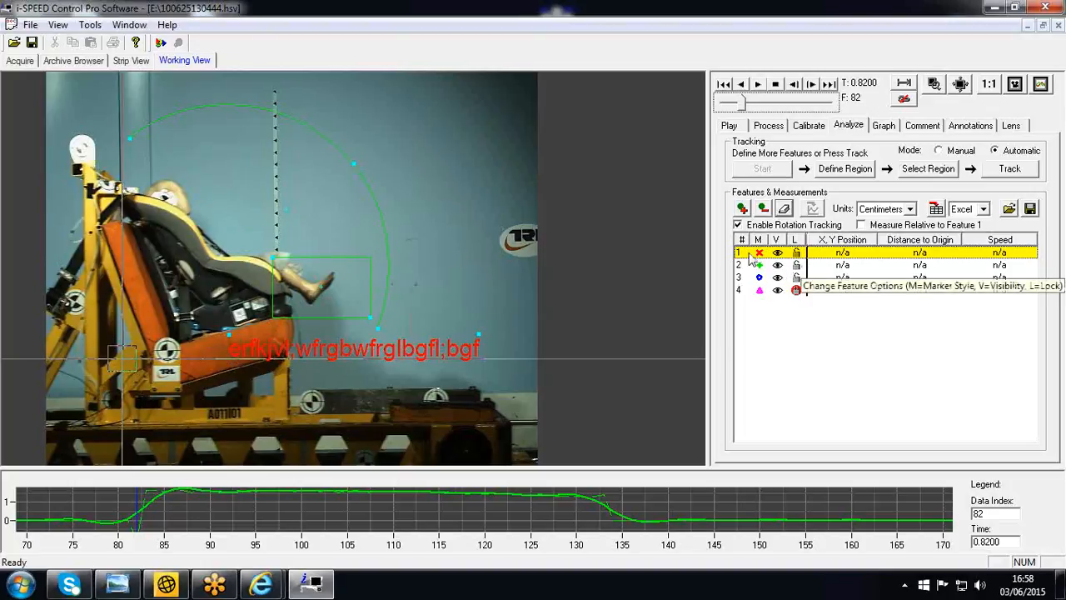
- Enable measuring relative to feature 1 and set feature 1's tracking region around the round target on the rig's rear frame
left_click(861, 225)
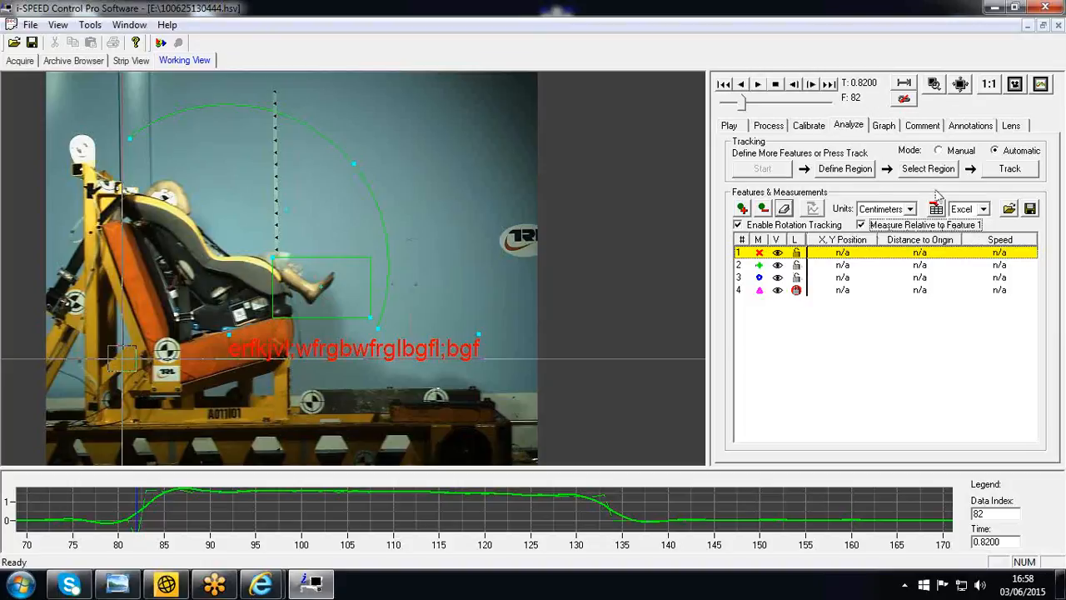
left_click(841, 173)
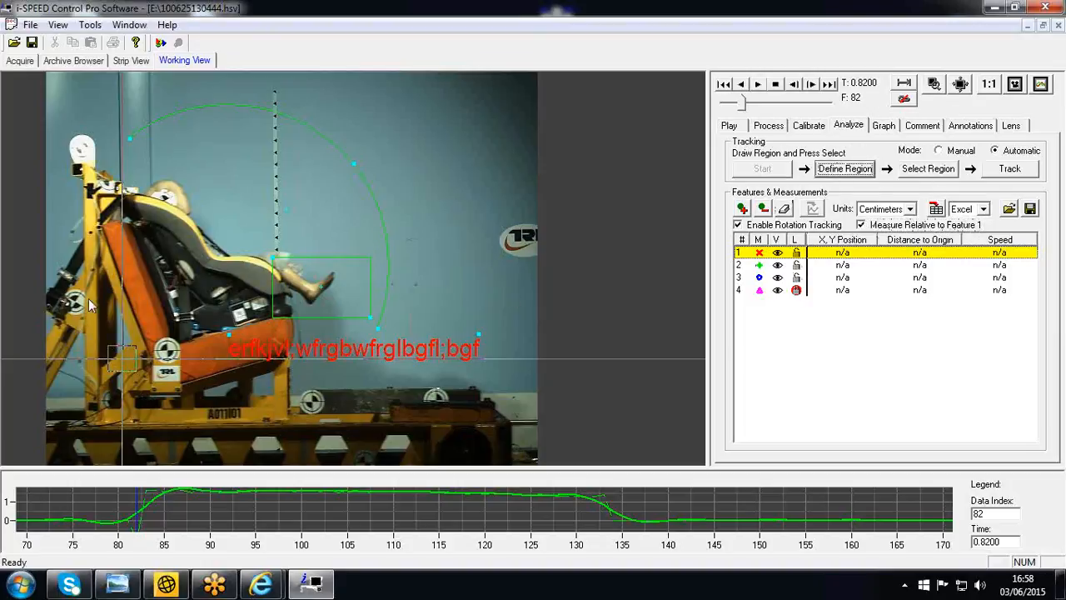
left_click_drag(63, 290, 88, 314)
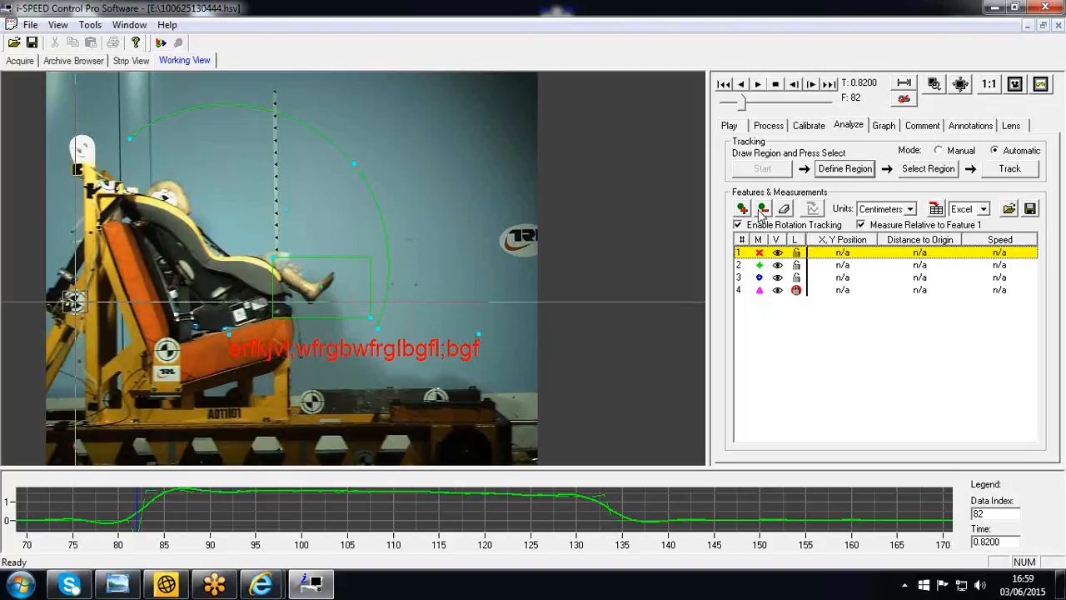
left_click(928, 169)
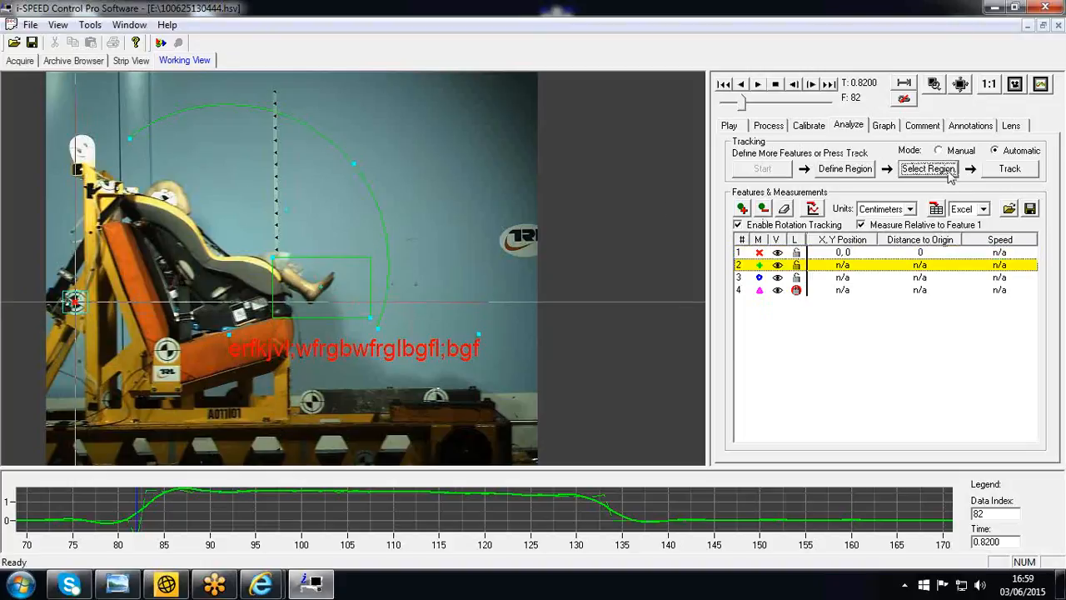
- Lock feature 3 and set feature 2's tracking region around the target marker on the dummy's head
left_click(796, 278)
left_click(738, 265)
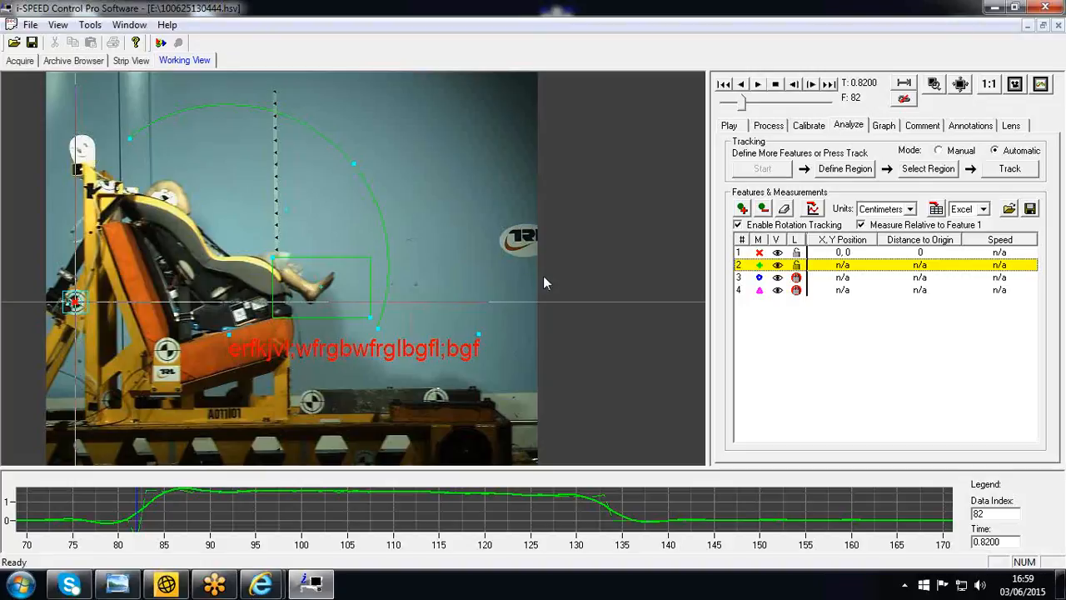
left_click(841, 169)
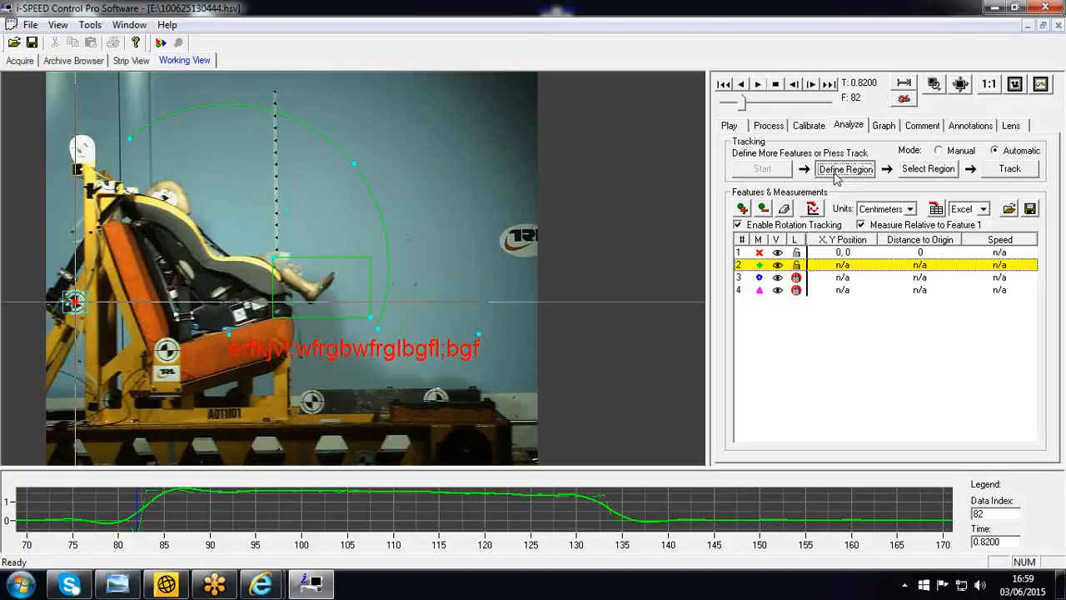
left_click(166, 196)
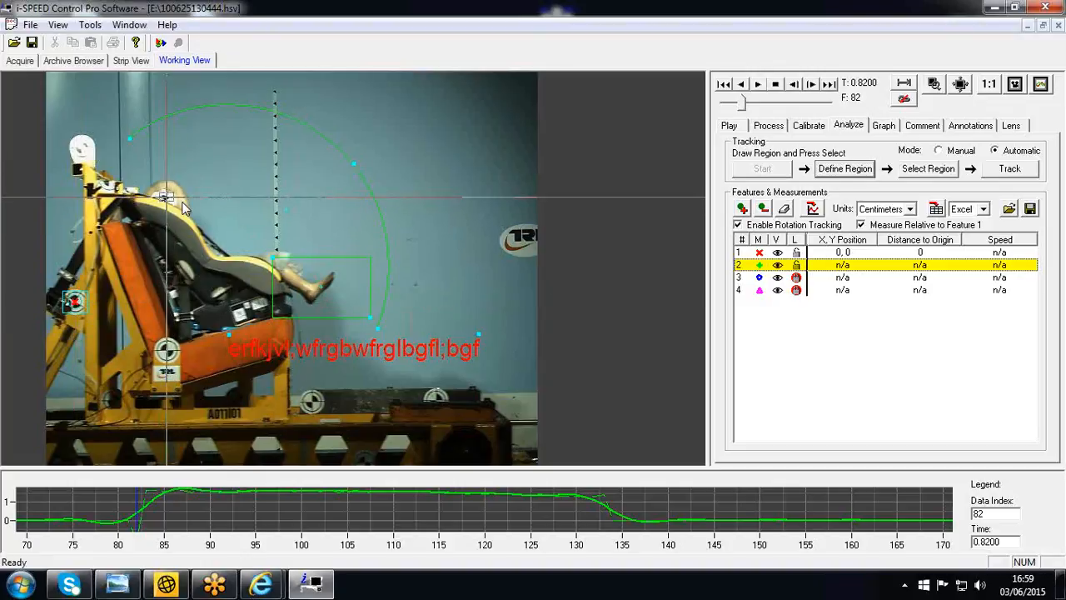
left_click(945, 175)
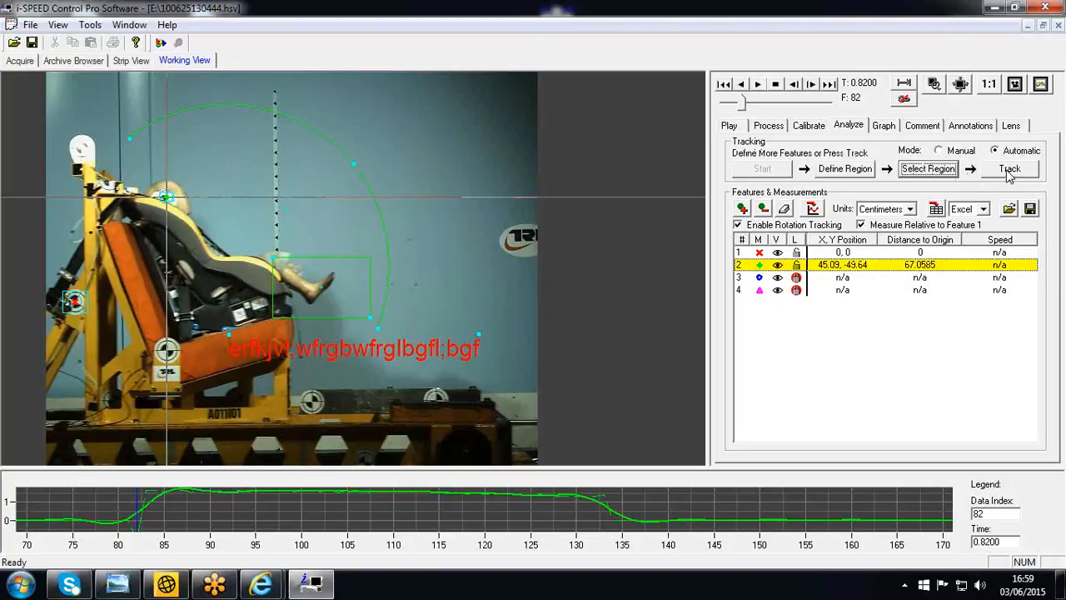
- Track features 1 and 2 automatically from frame 82 and stop the tracking at frame 136
left_click(1008, 170)
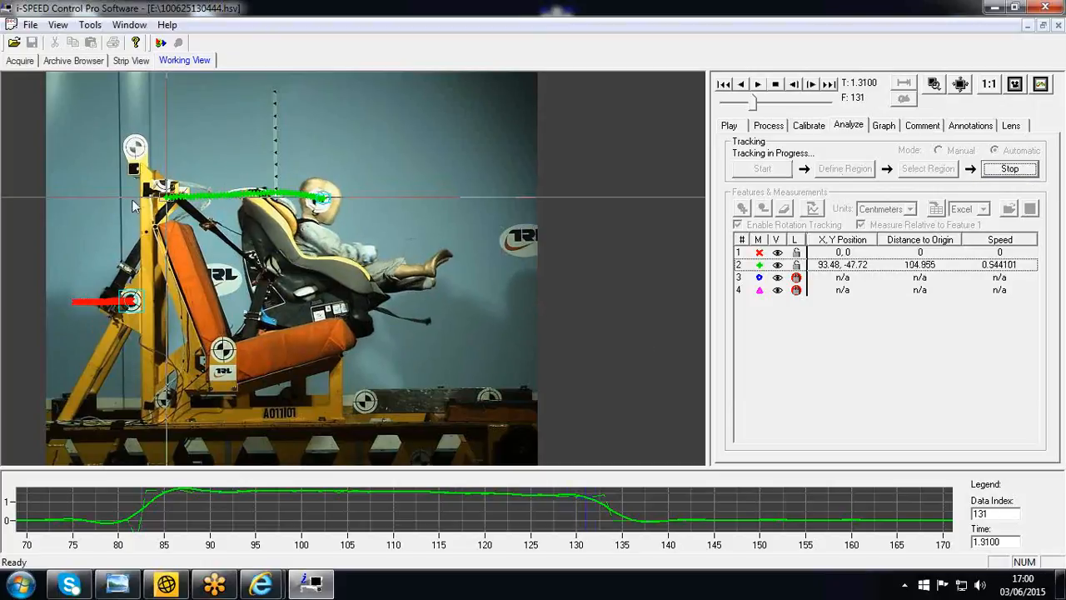
left_click(1009, 169)
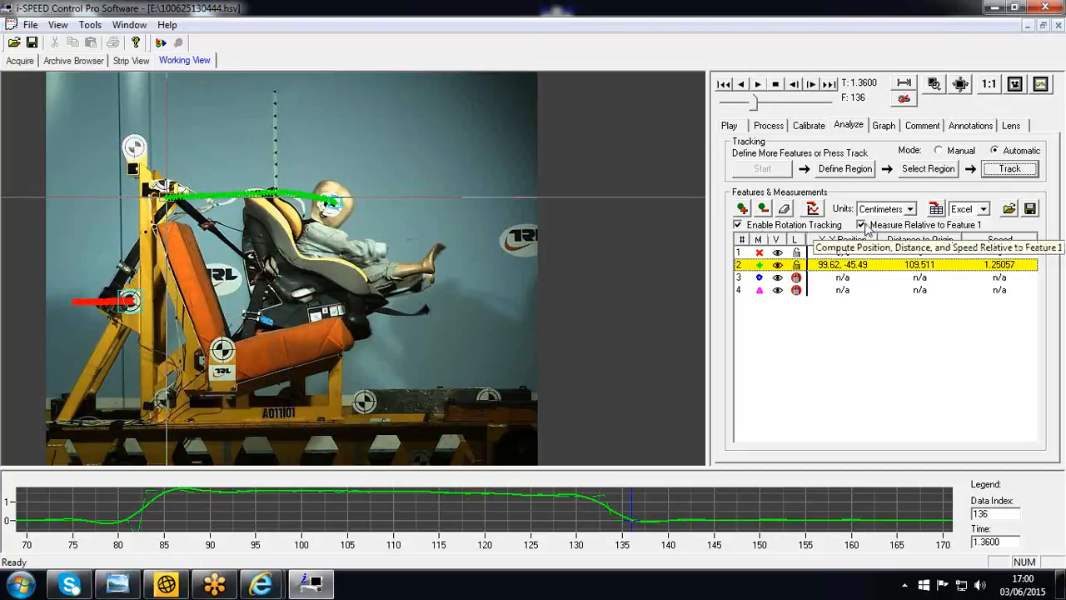
- Turn off rotation tracking and measuring relative to feature 1, and widen the tool area beside the video
left_click(737, 226)
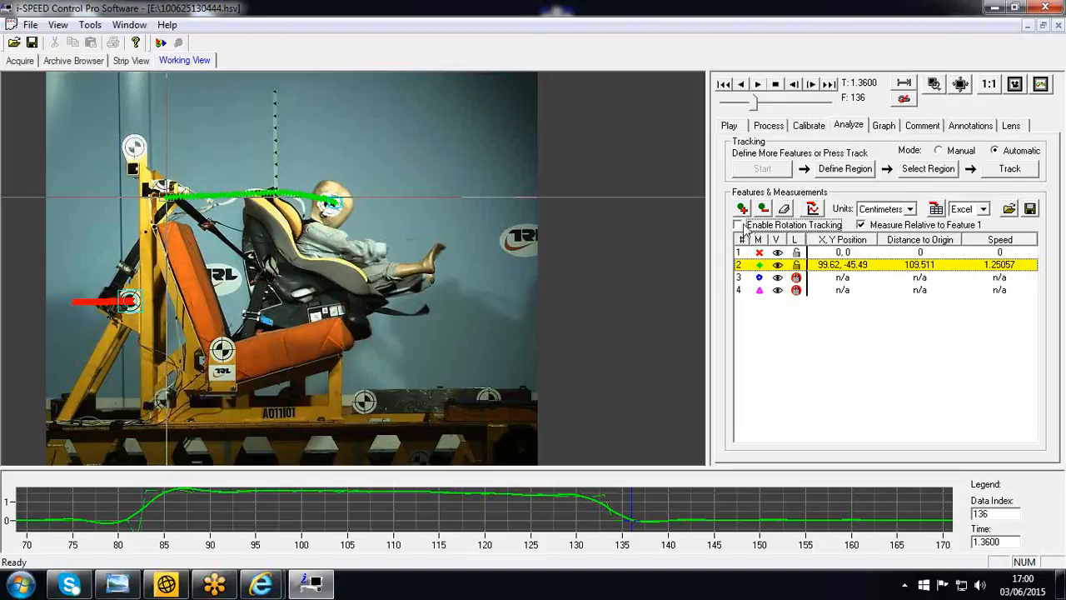
left_click(861, 226)
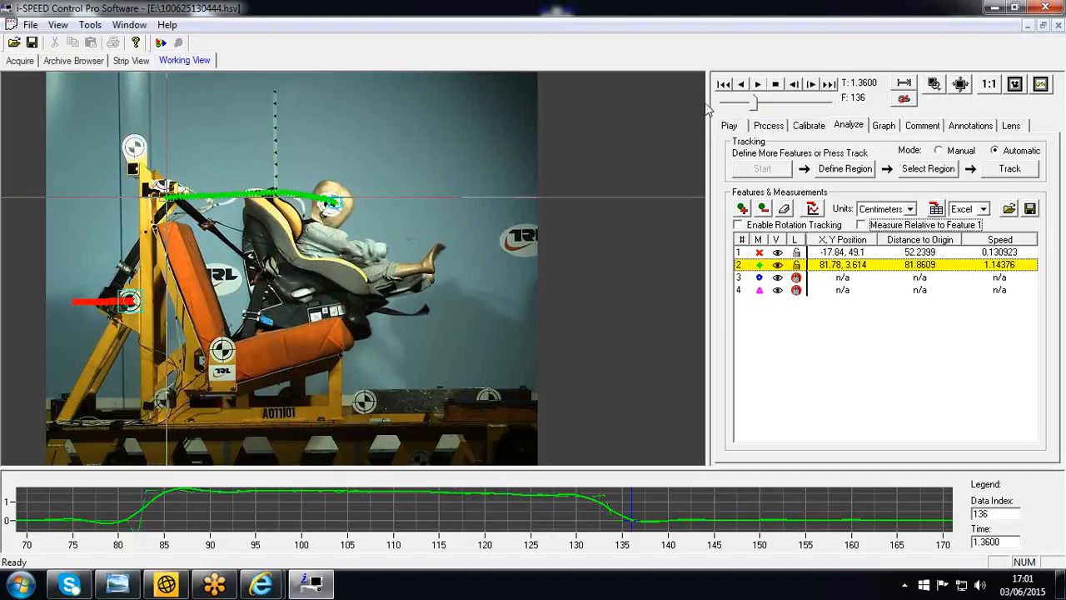
left_click_drag(708, 102, 621, 112)
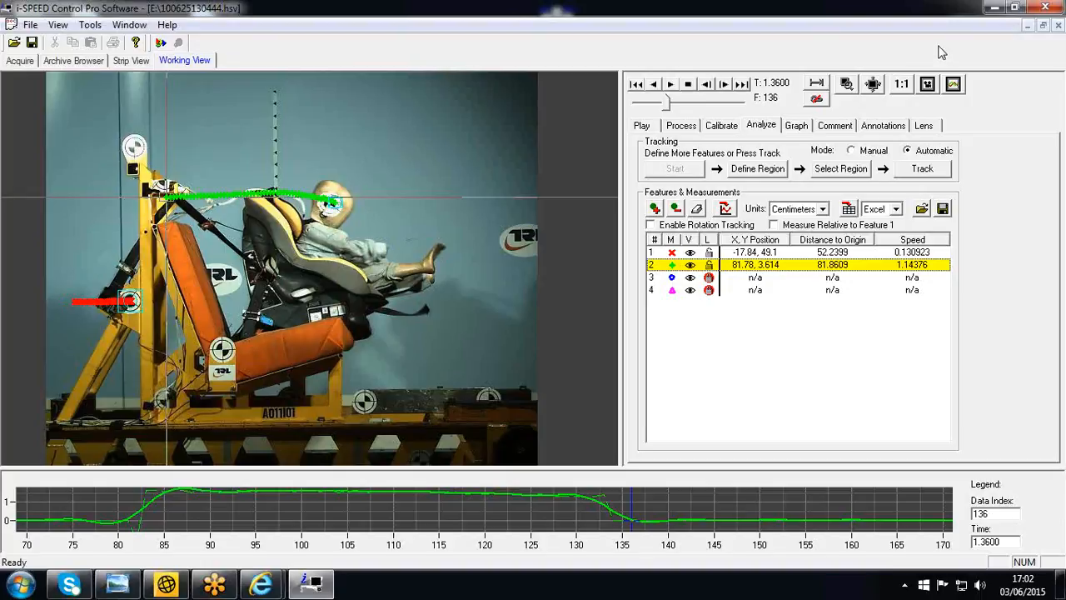
- Examine the file type, sub-range and associated data options for saving the video, and close the dialog without saving
left_click(29, 25)
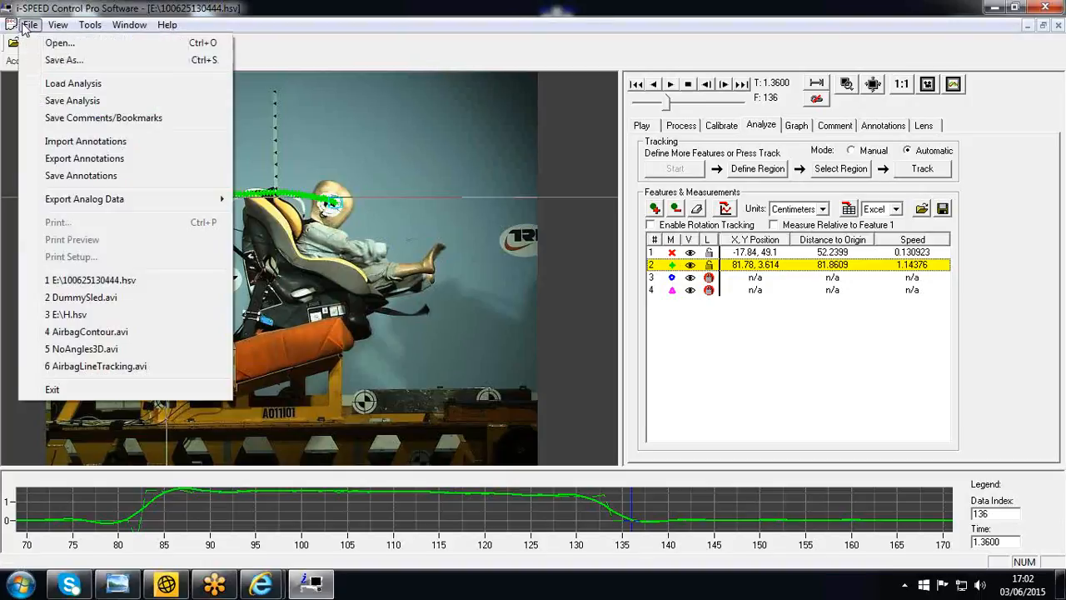
left_click(35, 63)
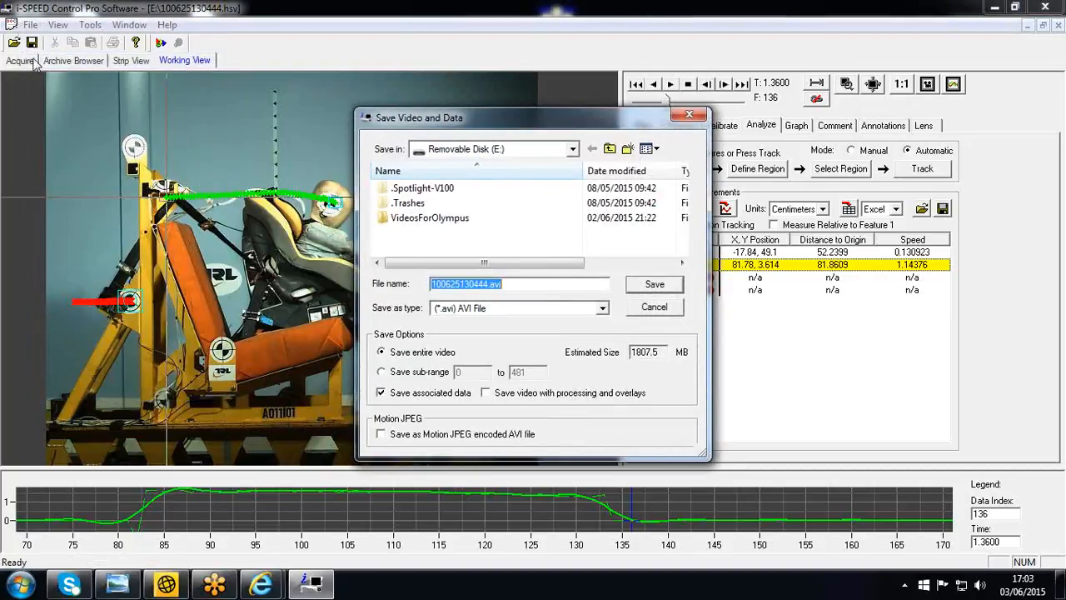
left_click(603, 309)
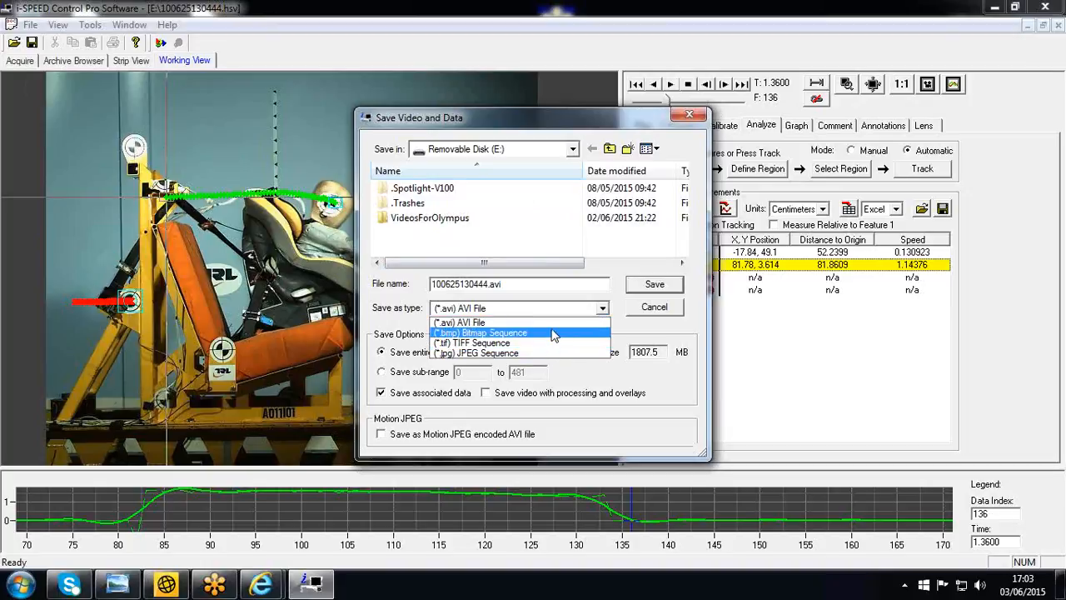
left_click(591, 387)
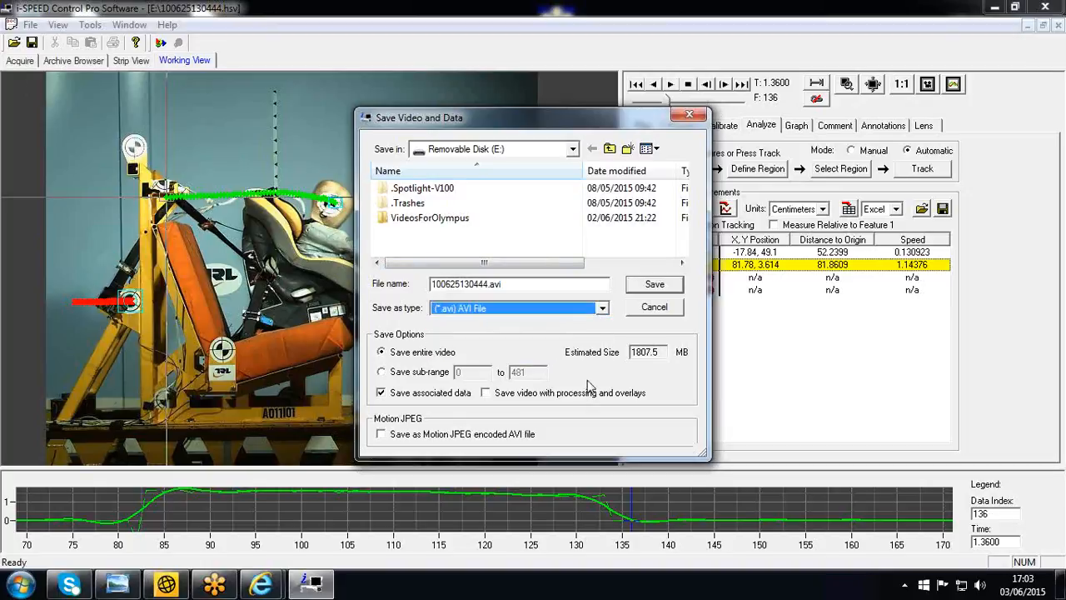
left_click(381, 372)
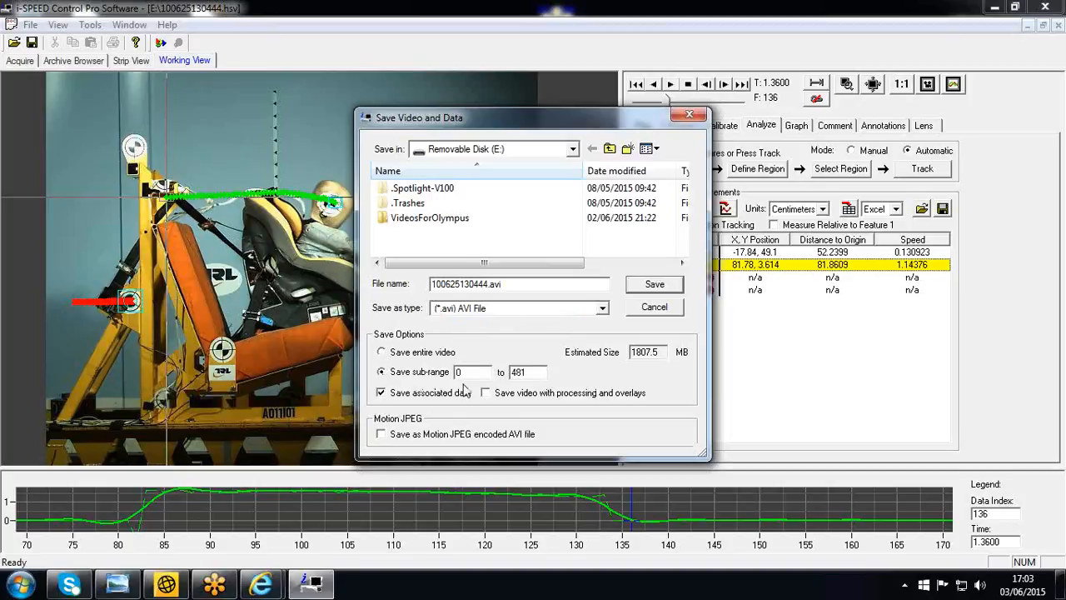
left_click(381, 393)
left_click(381, 352)
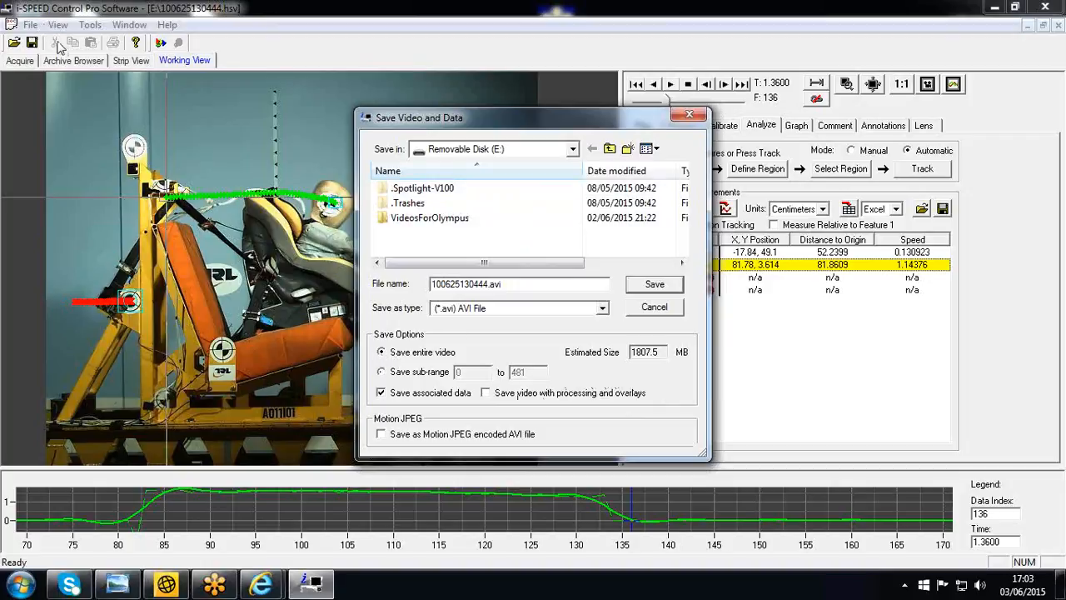
left_click(643, 310)
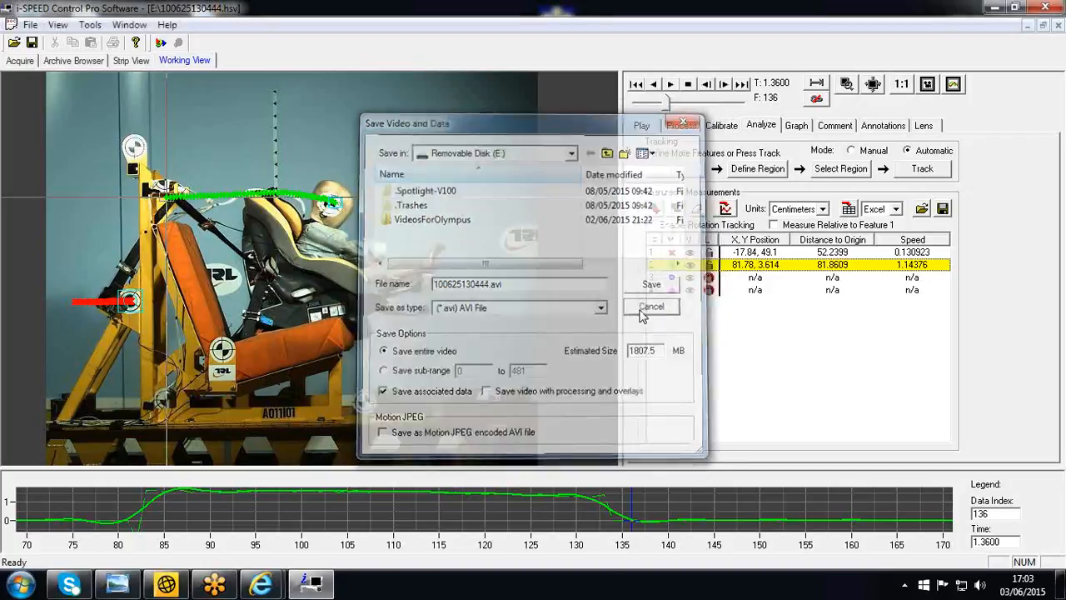
left_click(31, 25)
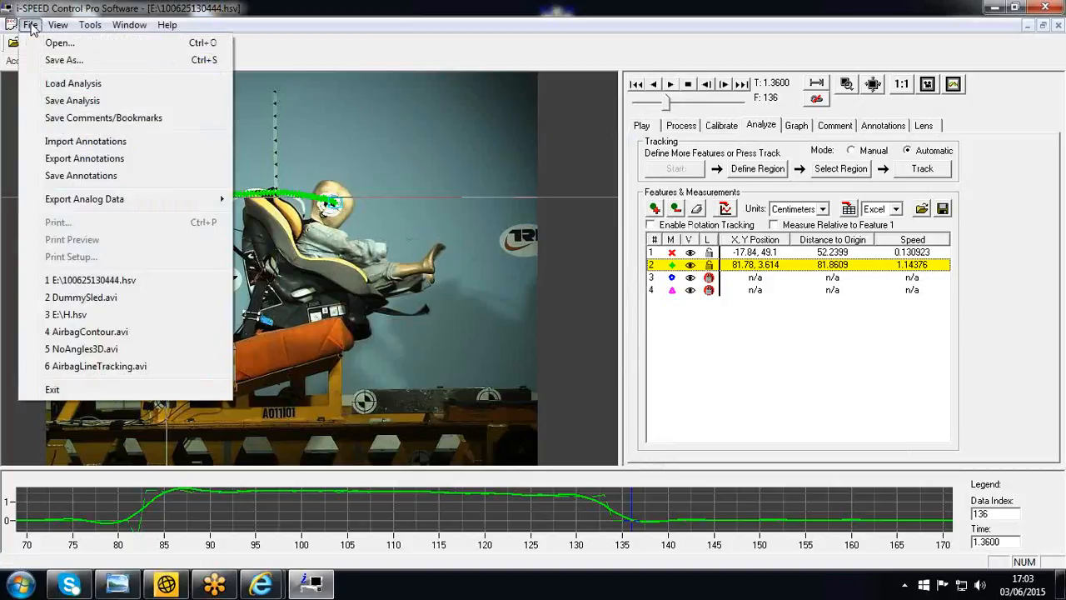
left_click(605, 127)
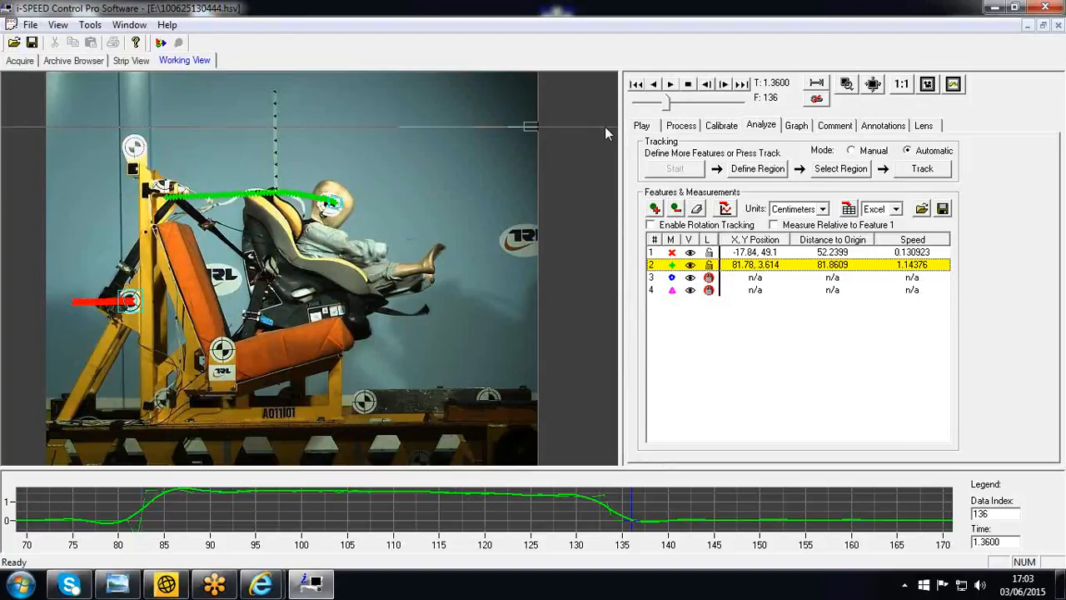
left_click(31, 26)
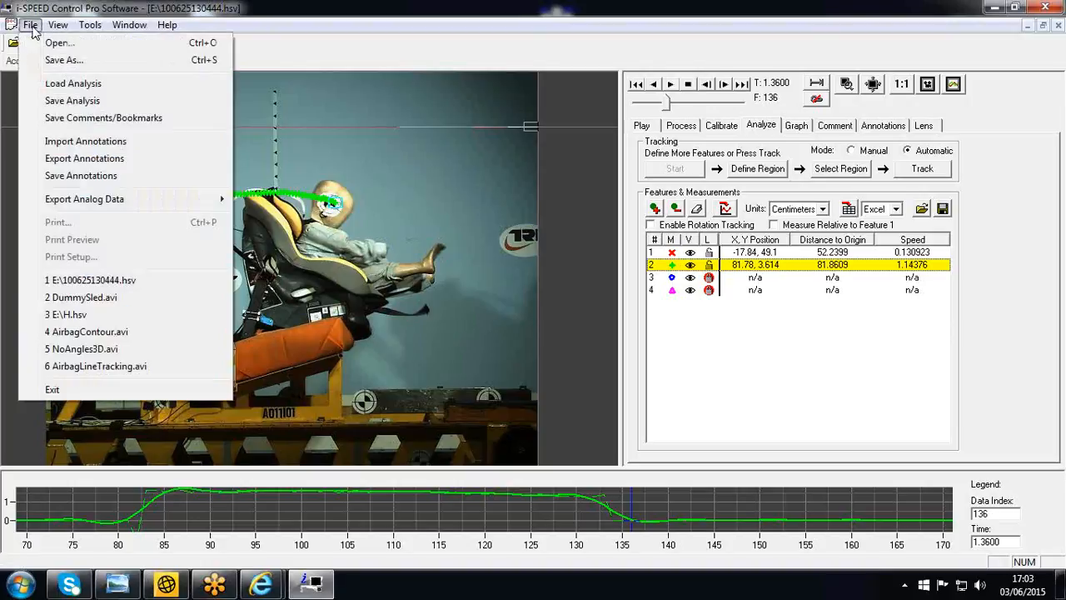
- Clear the tracked data of features 1 and 2, unlock features 3 and 4, and select feature 1
left_click(658, 258)
left_click(697, 209)
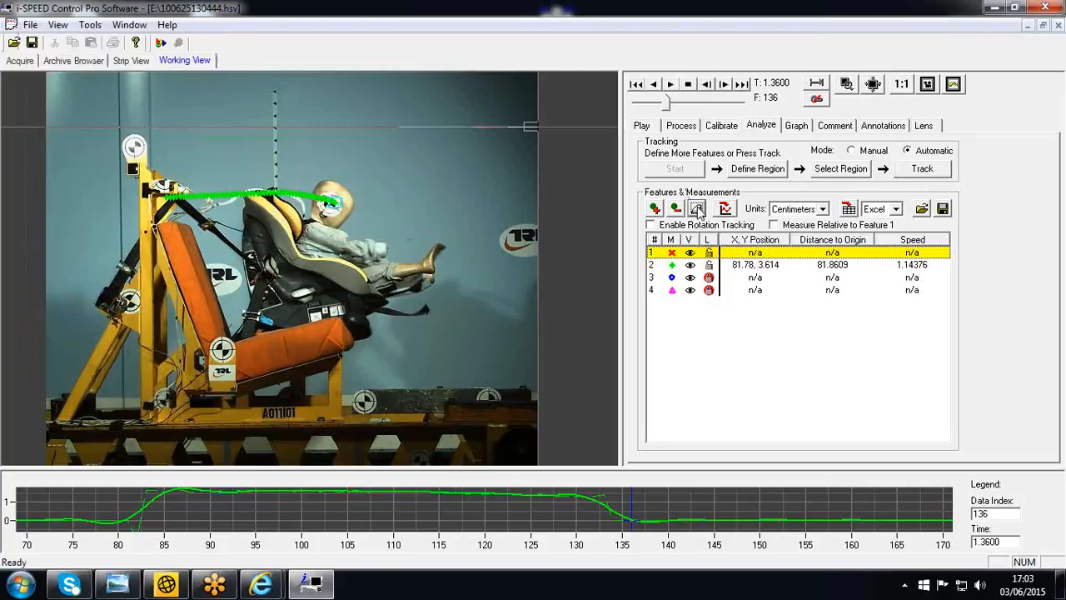
left_click(678, 267)
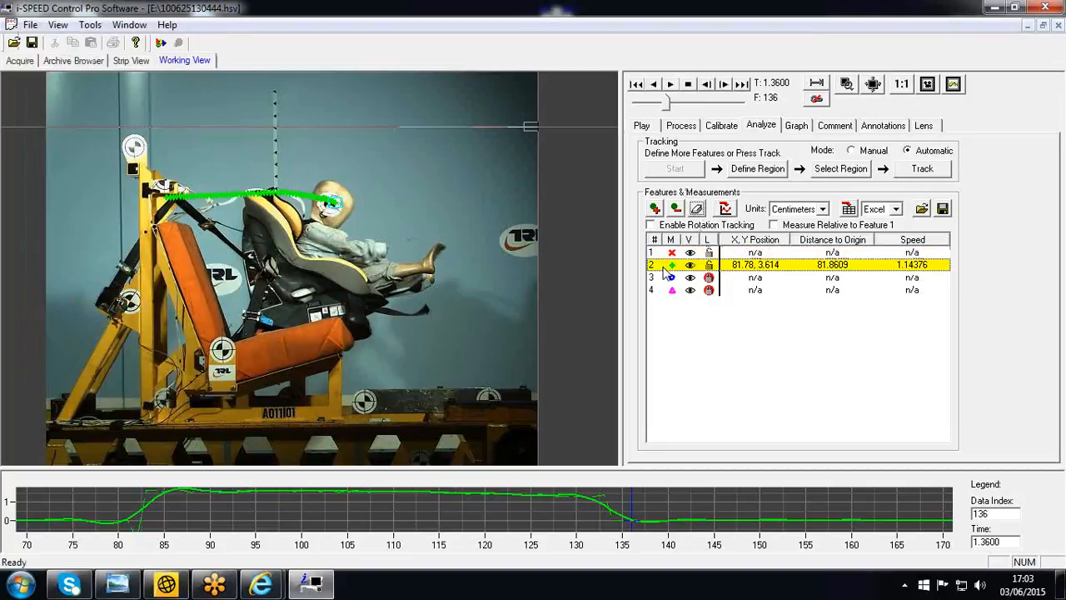
left_click(697, 209)
left_click(710, 278)
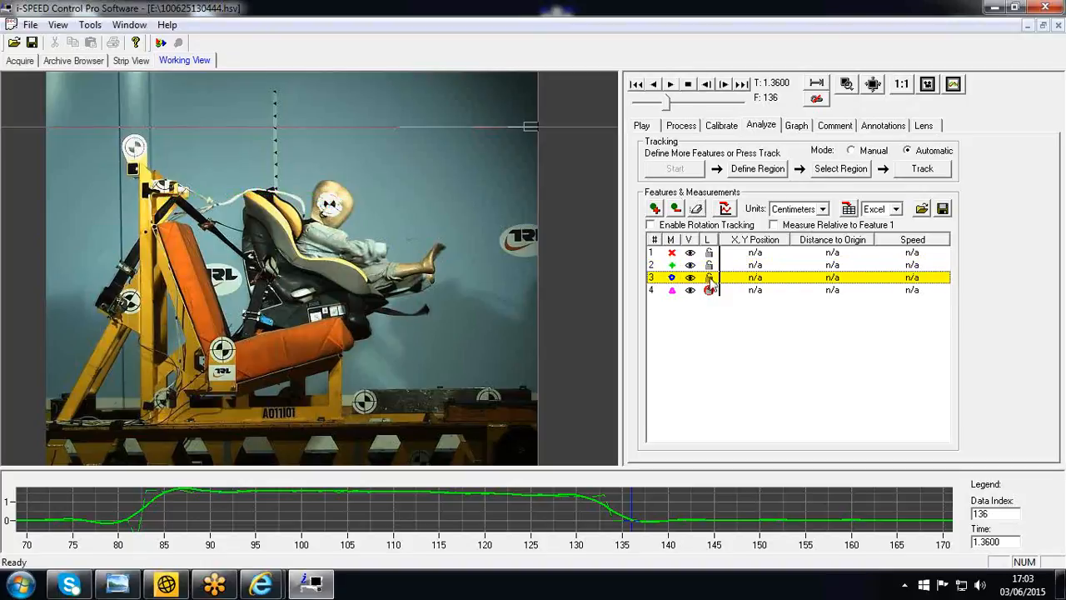
left_click(710, 290)
left_click(663, 259)
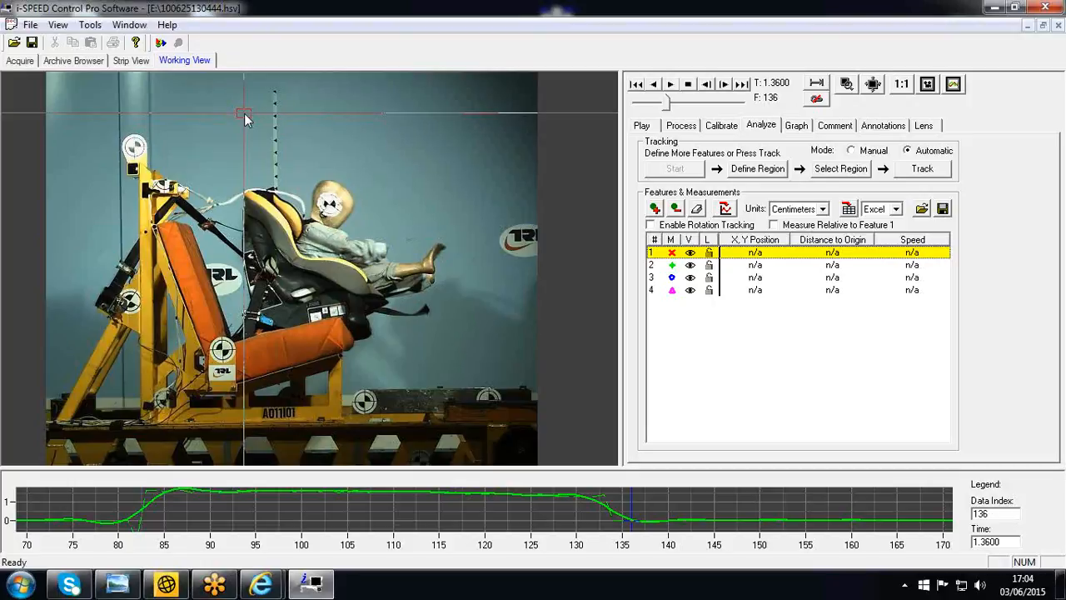
left_click(174, 100)
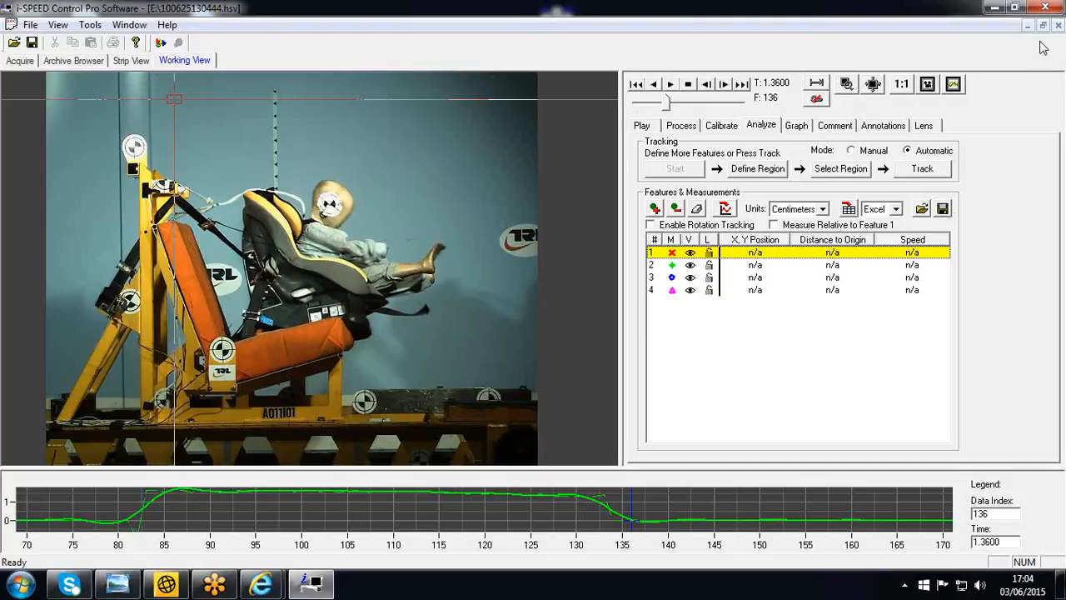
- Exit the software without saving the modified annotations for 100625130444.isa
left_click(1045, 8)
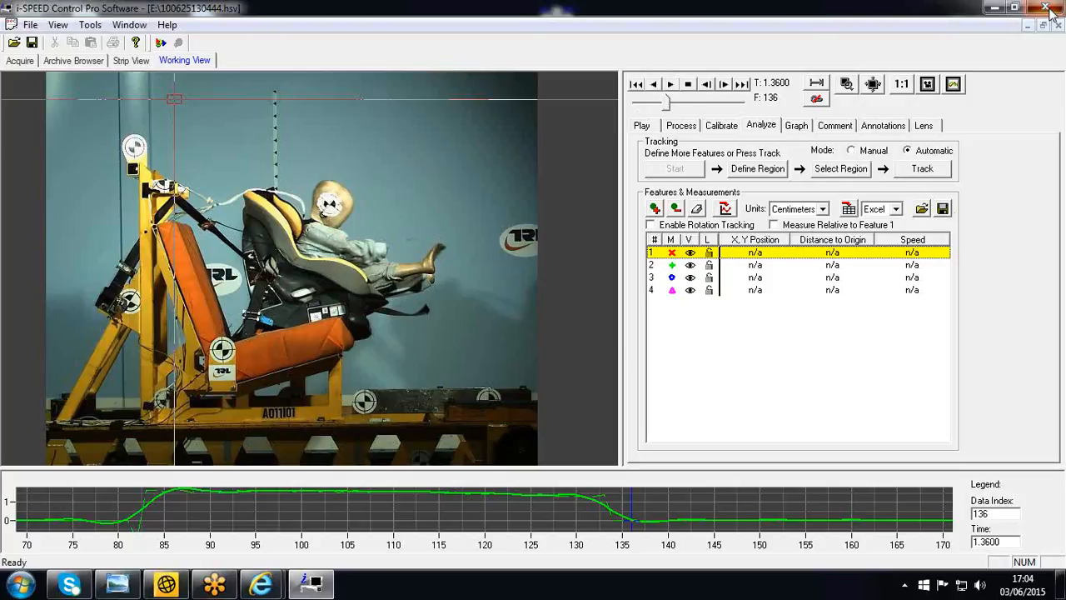
left_click(664, 331)
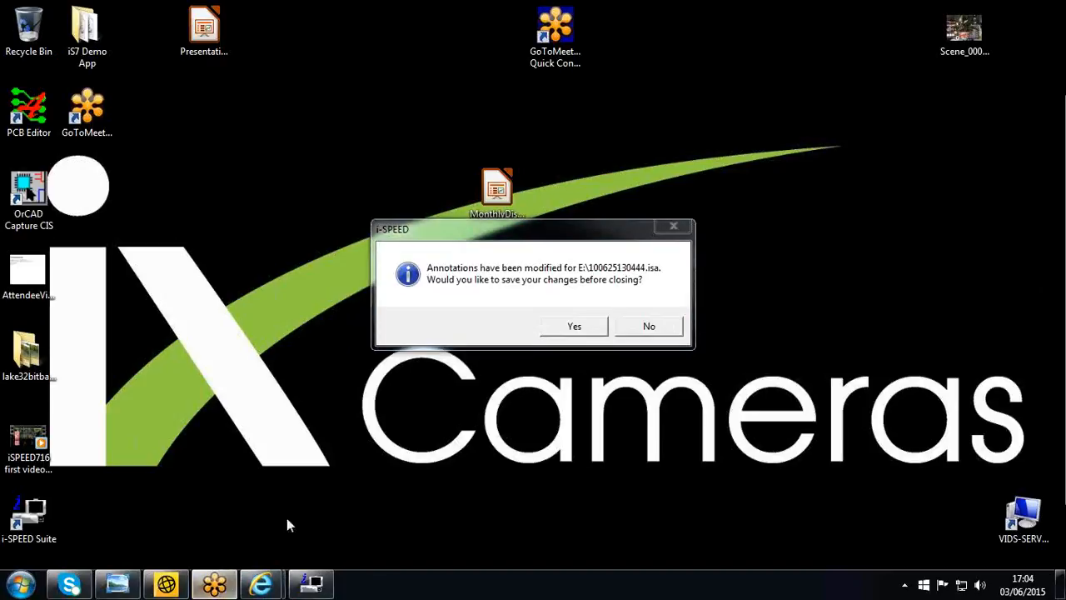
left_click(649, 326)
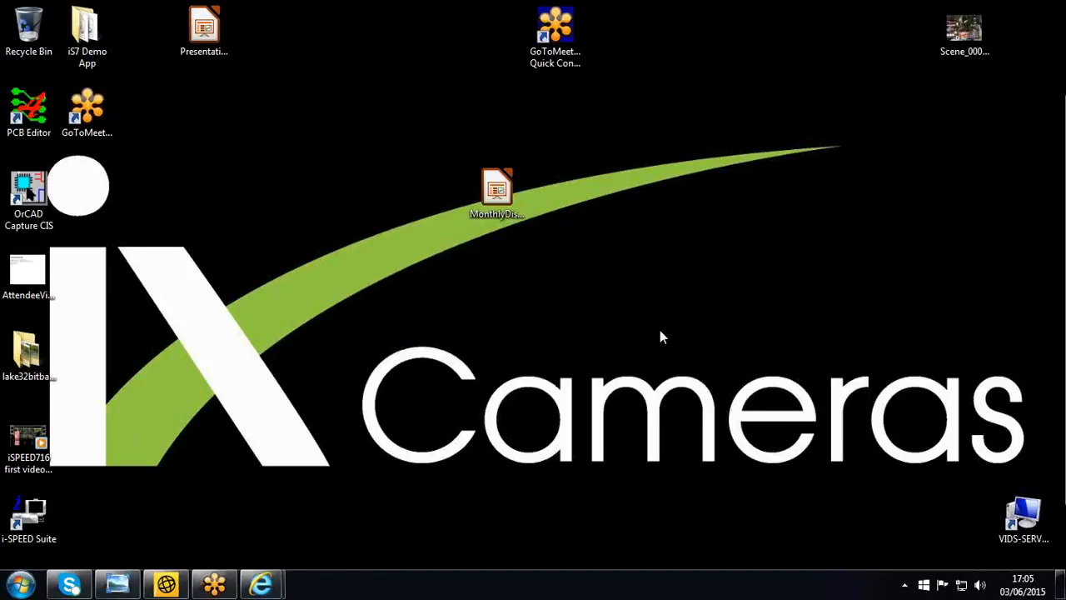